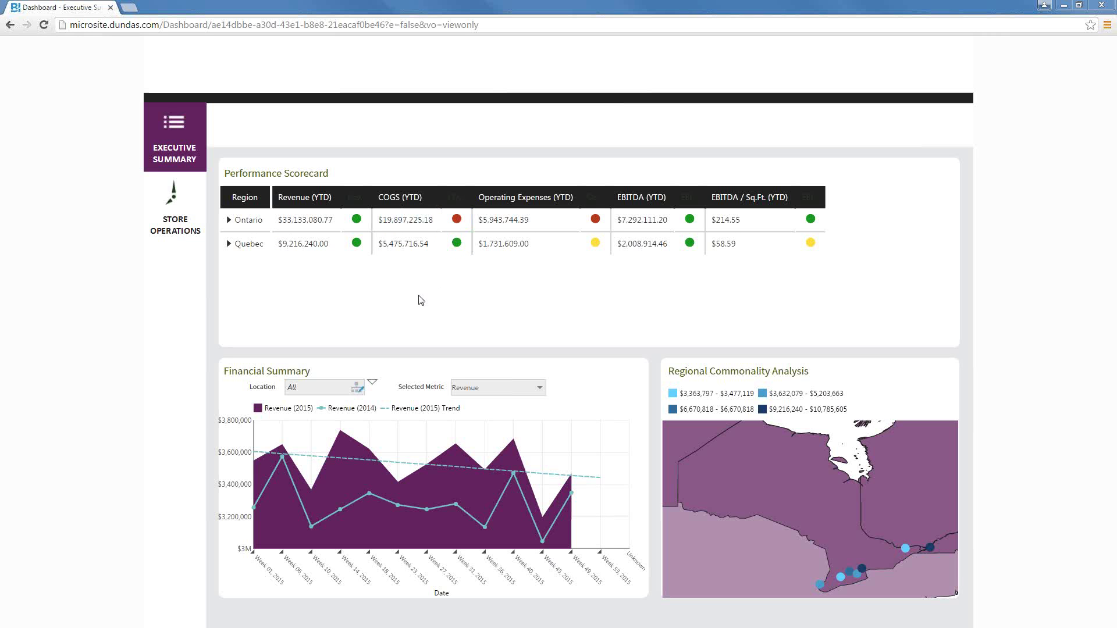
# Filter the Financial Summary to Ontario from the Performance Scorecard, expand Ontario's stores and select the Ottawa store
pyautogui.click(255, 223)
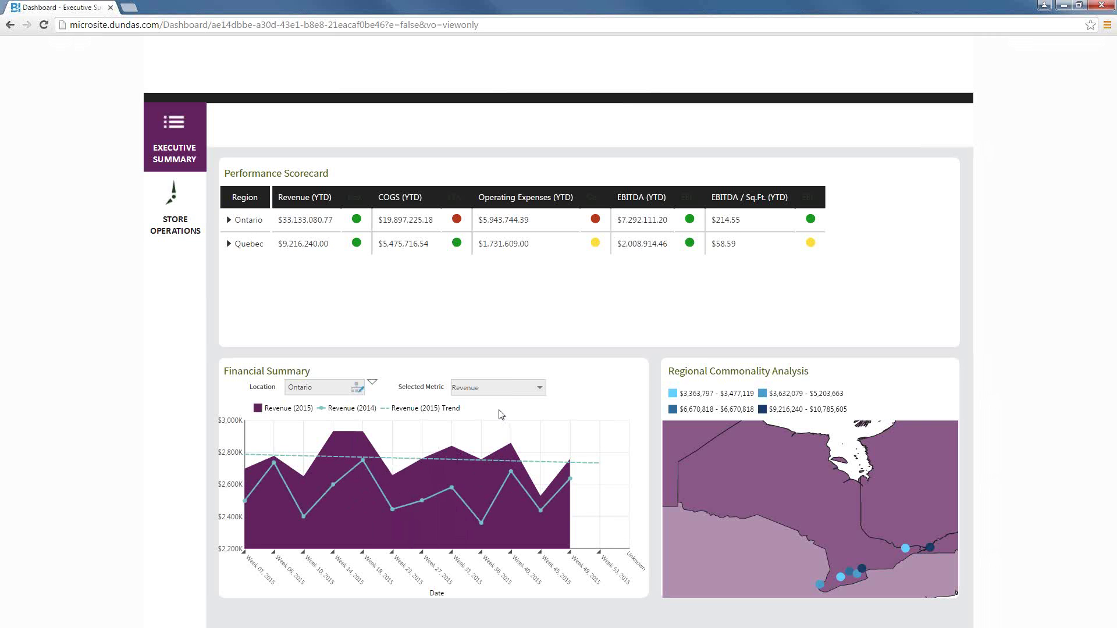
pyautogui.click(232, 224)
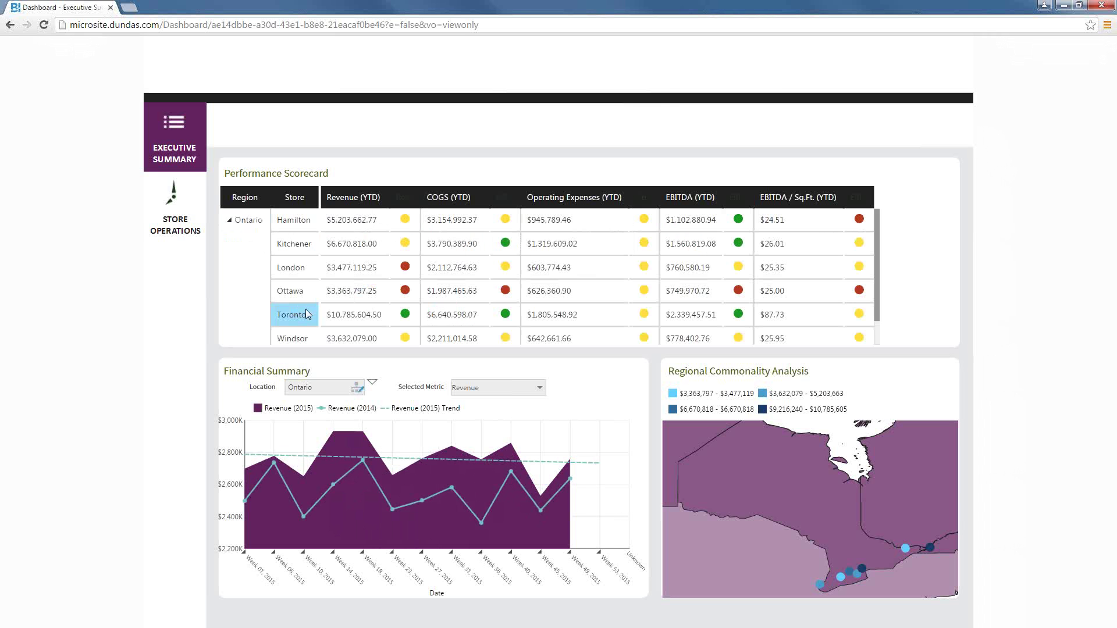
pyautogui.click(277, 297)
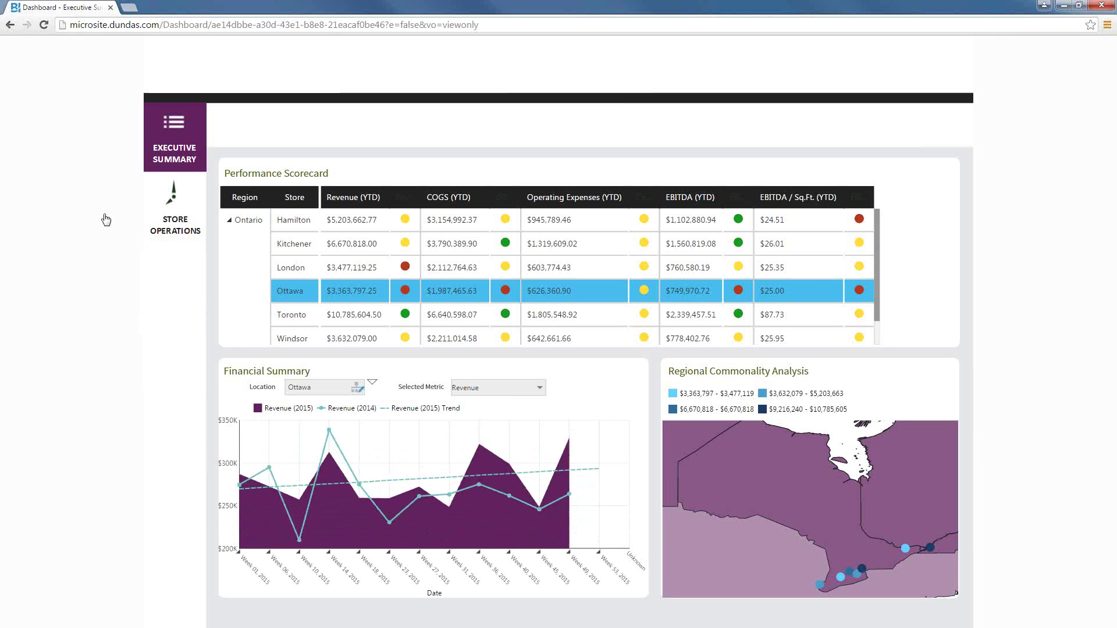
# Open the Store Operations dashboard and filter it to the Kitchener store from the EBITDA per Employee chart
pyautogui.click(176, 217)
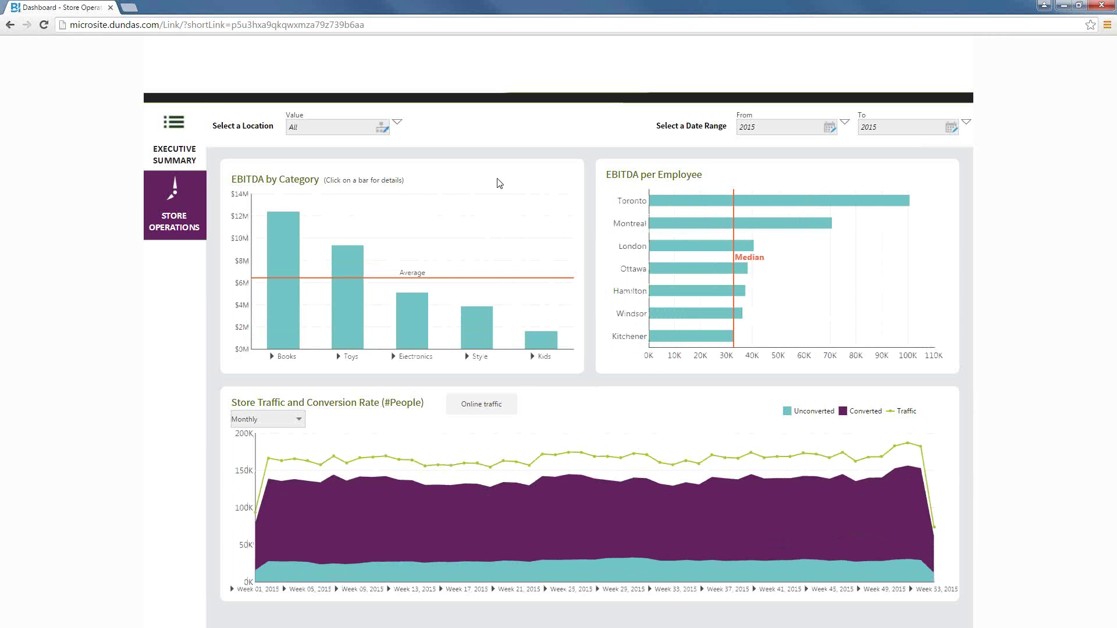
pyautogui.click(663, 336)
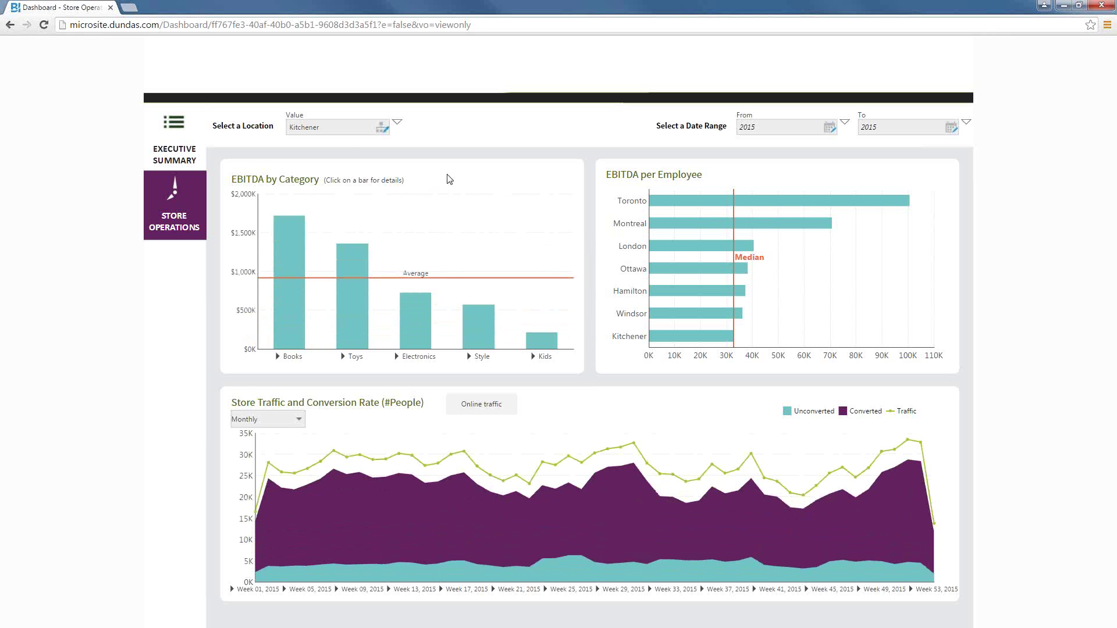
# Set the dashboard's location filter to the Toronto store under Ontario
pyautogui.click(351, 134)
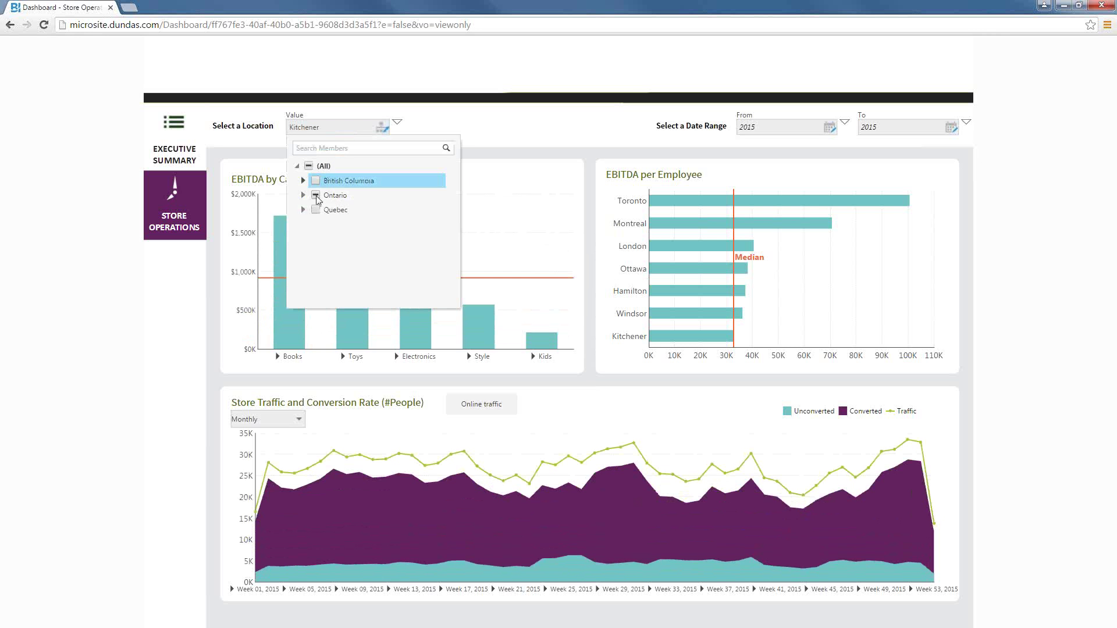
pyautogui.click(303, 195)
pyautogui.click(322, 268)
pyautogui.click(485, 135)
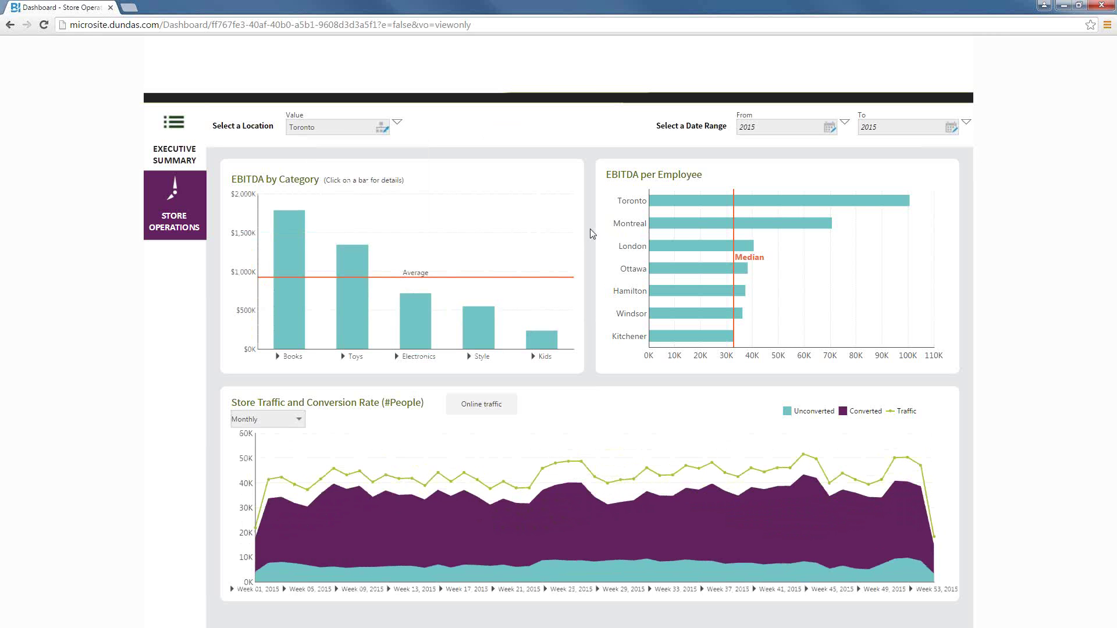
# Drill the EBITDA by Category chart down into Books and open the product details of the Biography and Memoir bar
pyautogui.rightClick(296, 300)
pyautogui.click(452, 252)
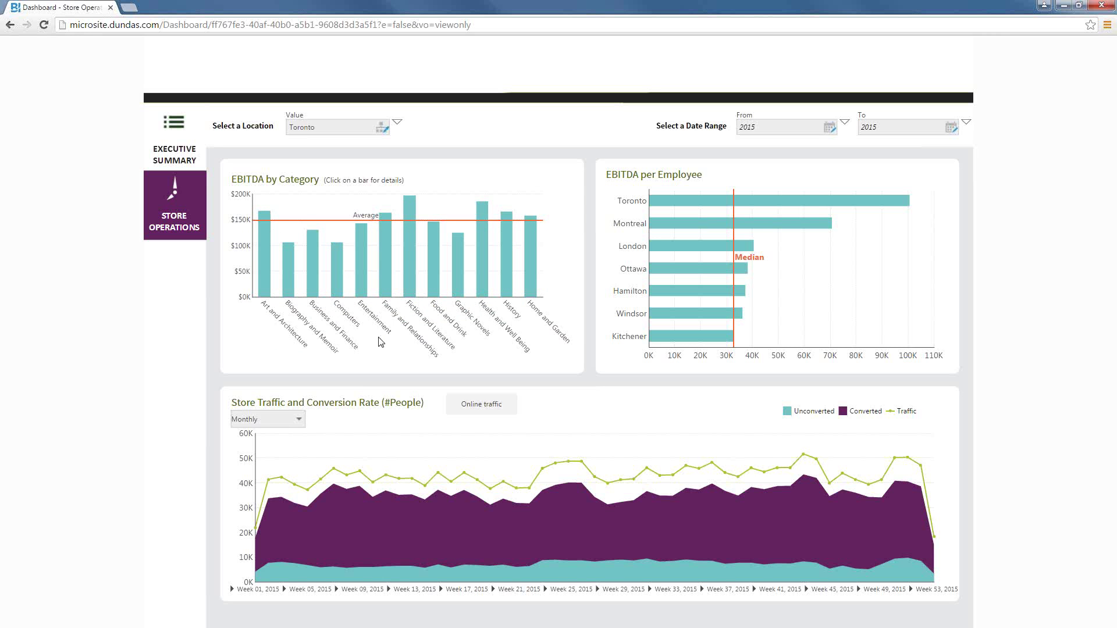
pyautogui.click(287, 283)
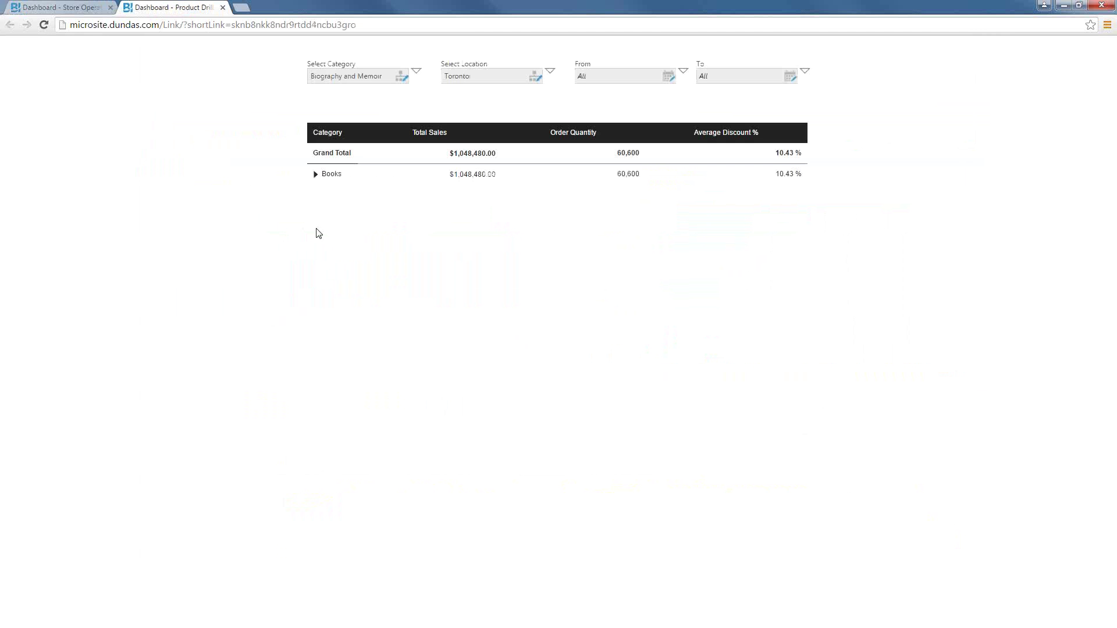
# Expand Books in the product drill-down table and reset the category filter to All
pyautogui.click(317, 175)
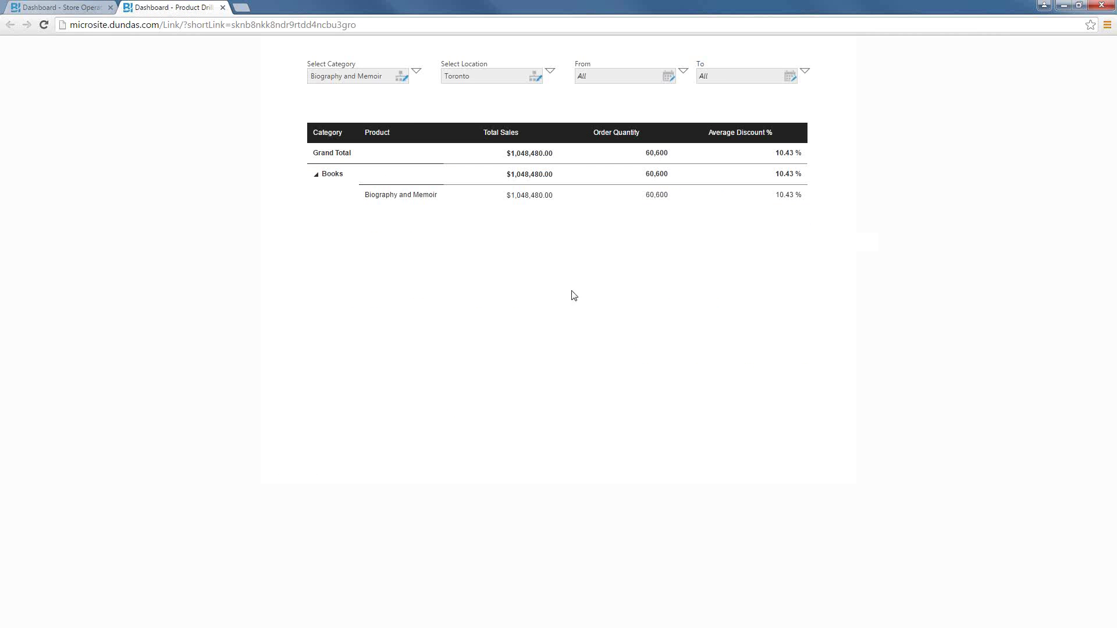
pyautogui.click(418, 74)
pyautogui.click(433, 80)
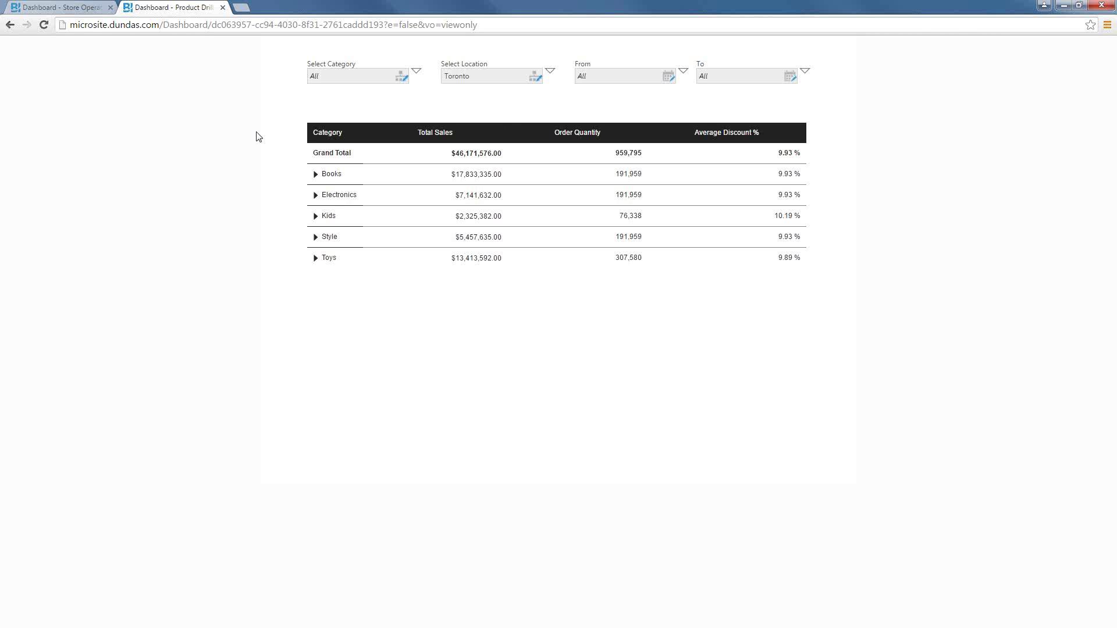
# Return to the Store Operations dashboard and add the note "Please check" to the Biography and Memoir bar
pyautogui.click(91, 15)
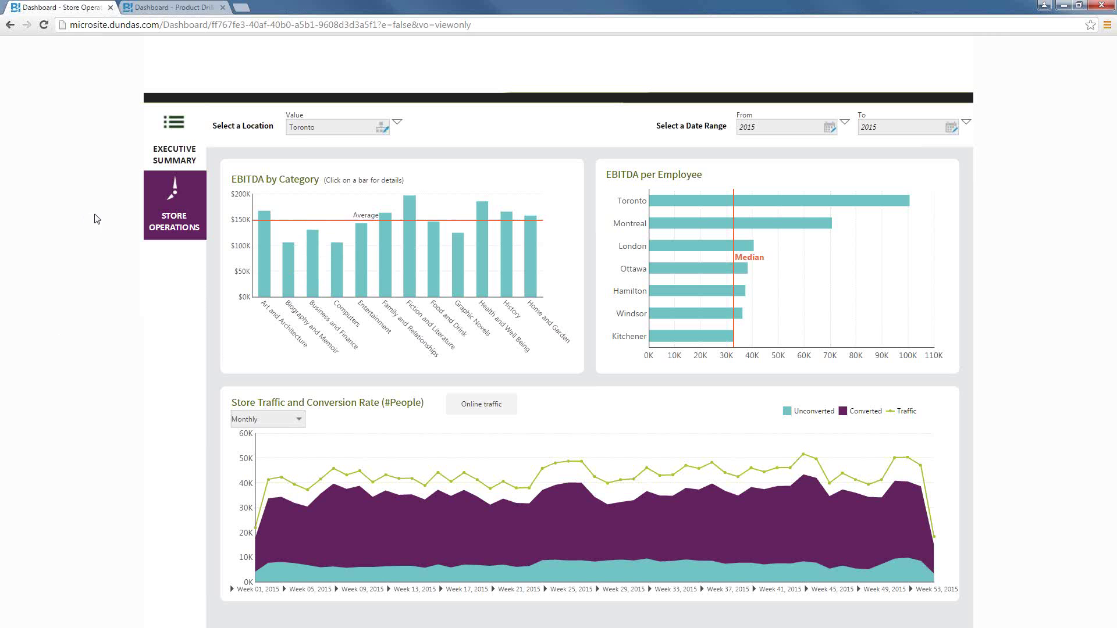
pyautogui.rightClick(287, 270)
pyautogui.click(318, 349)
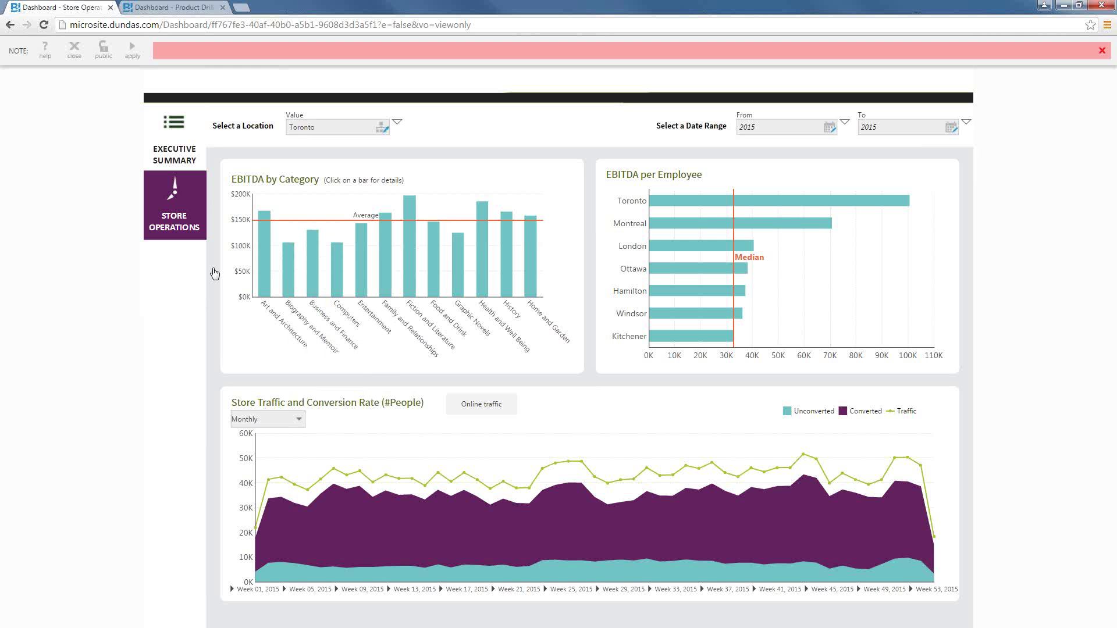
pyautogui.write('Please check')
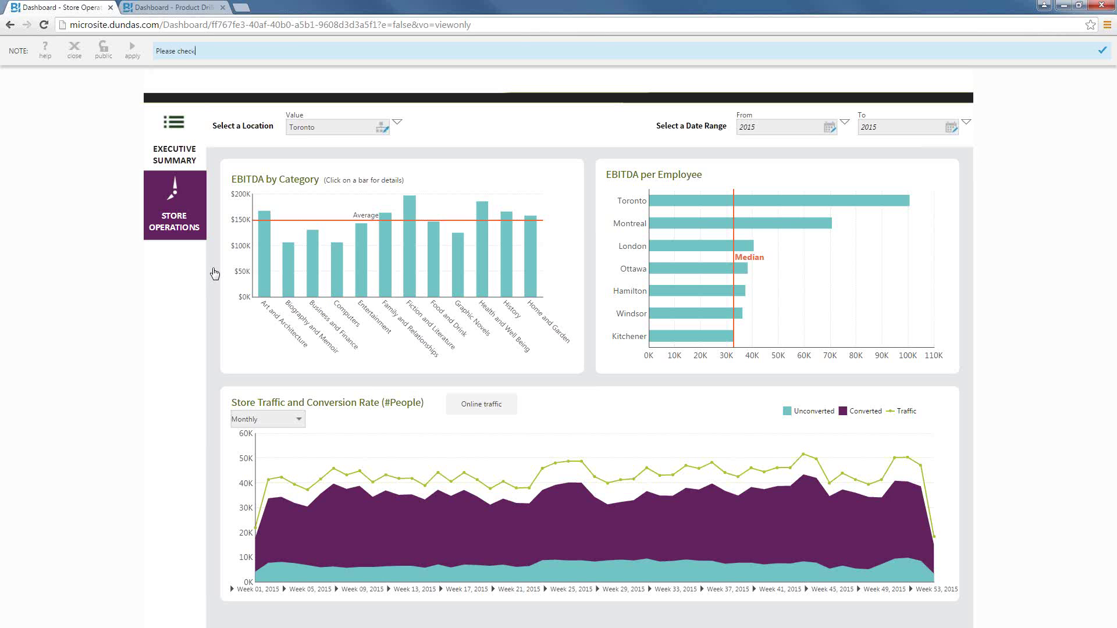
pyautogui.press('Return')
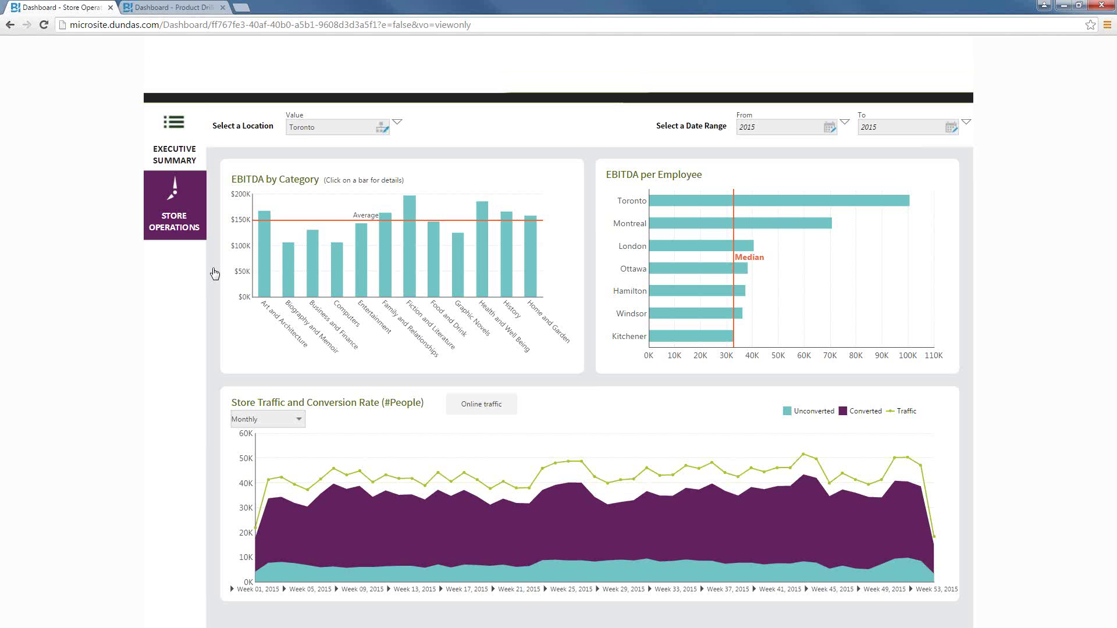
# Look at the sharing and export formats available for the Store Operations dashboard, without exporting it
pyautogui.rightClick(60, 202)
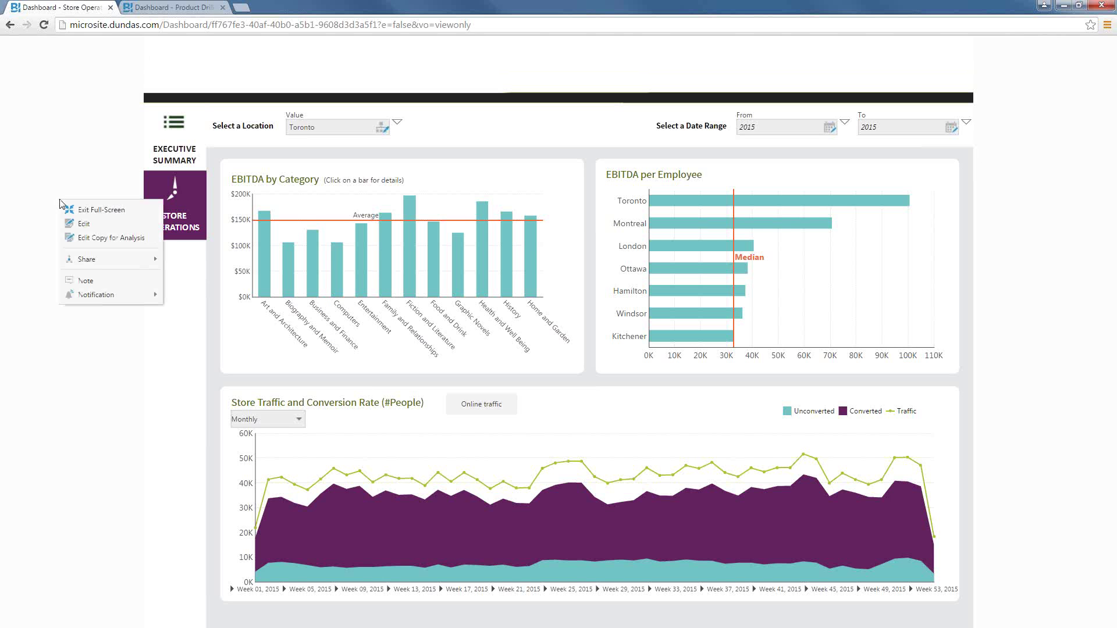
pyautogui.click(103, 260)
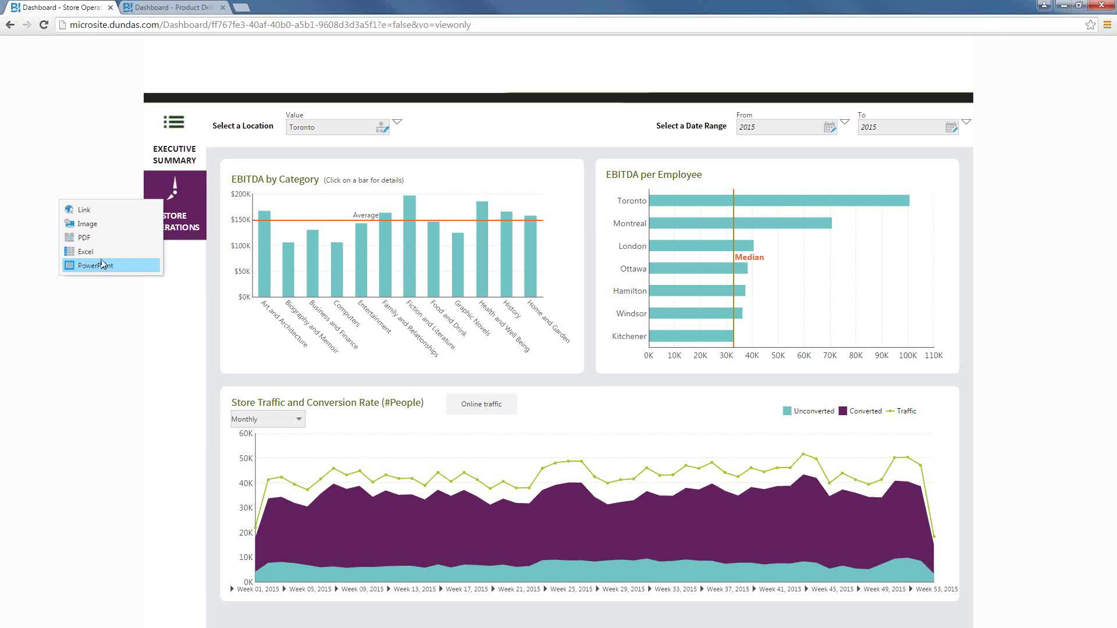
pyautogui.click(87, 193)
# View the setup form for a scheduled notification on this dashboard and close it without saving
pyautogui.rightClick(87, 192)
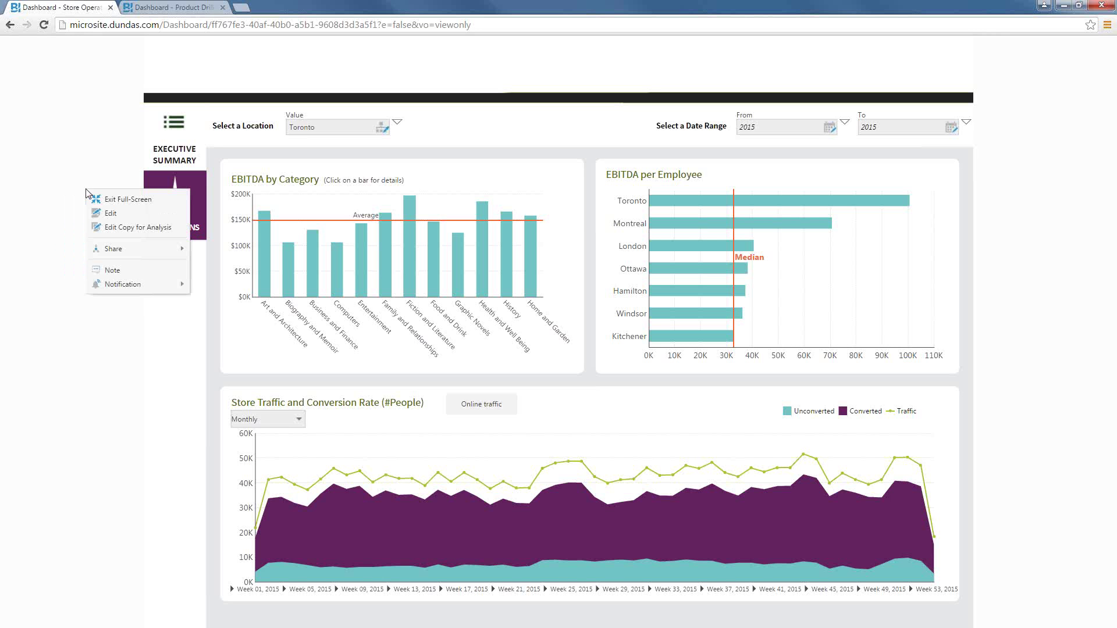
pyautogui.click(112, 281)
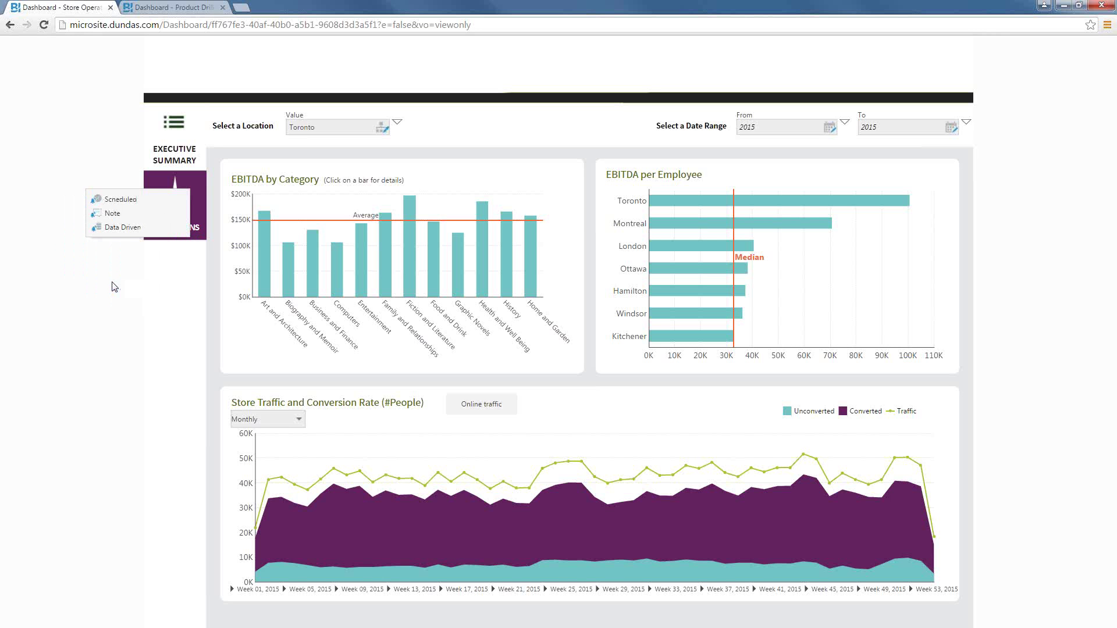
pyautogui.click(117, 200)
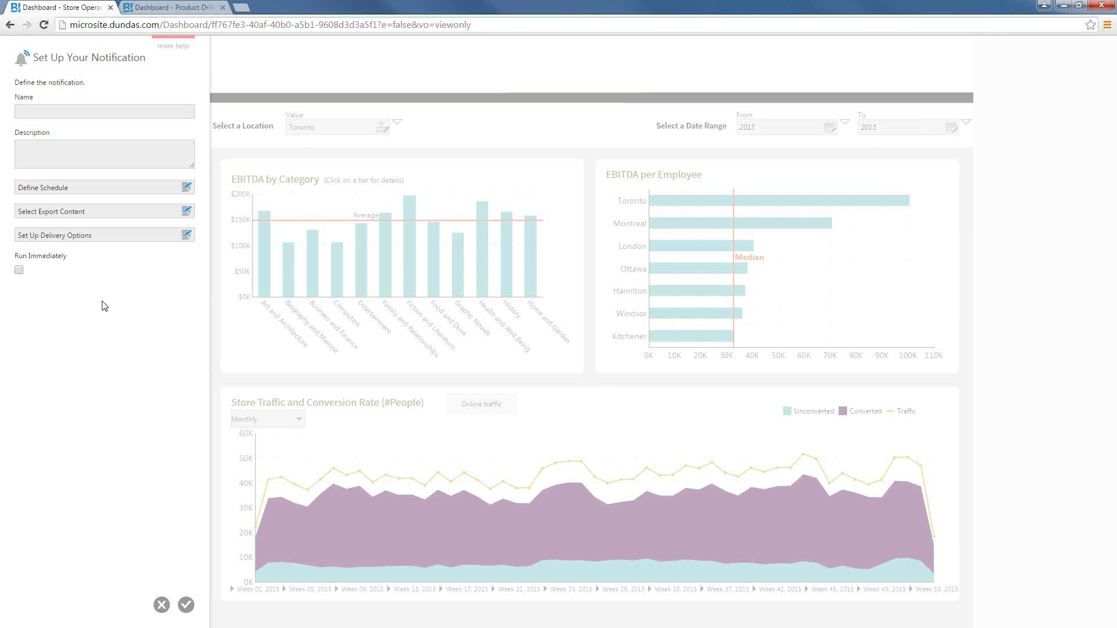
pyautogui.click(161, 605)
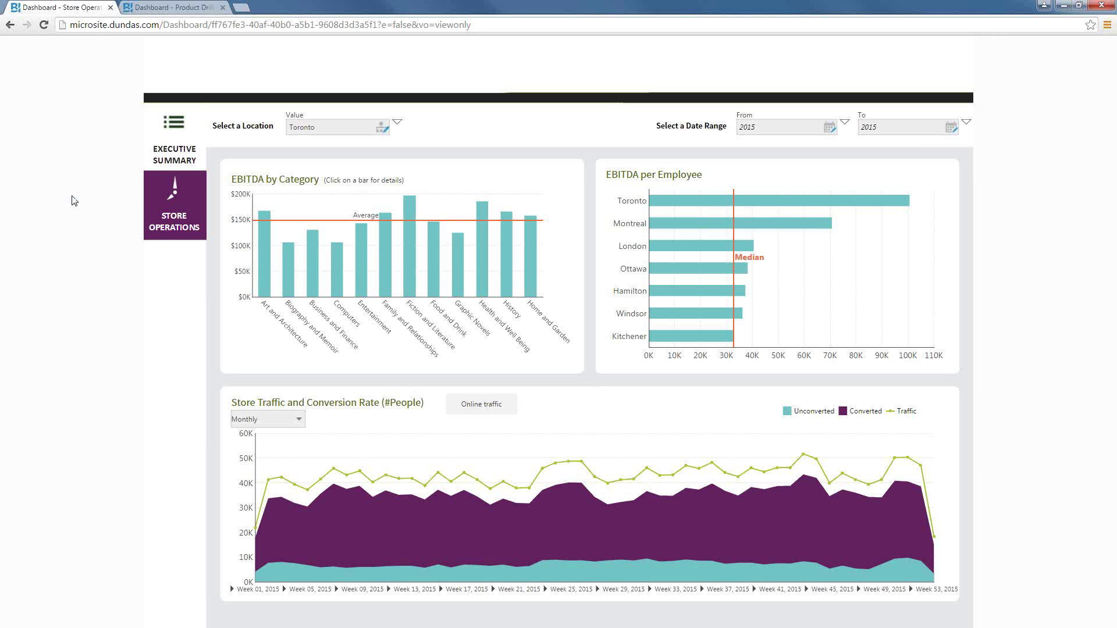
# Exit full-screen view and make 02 Demo the active project
pyautogui.rightClick(71, 201)
pyautogui.click(97, 205)
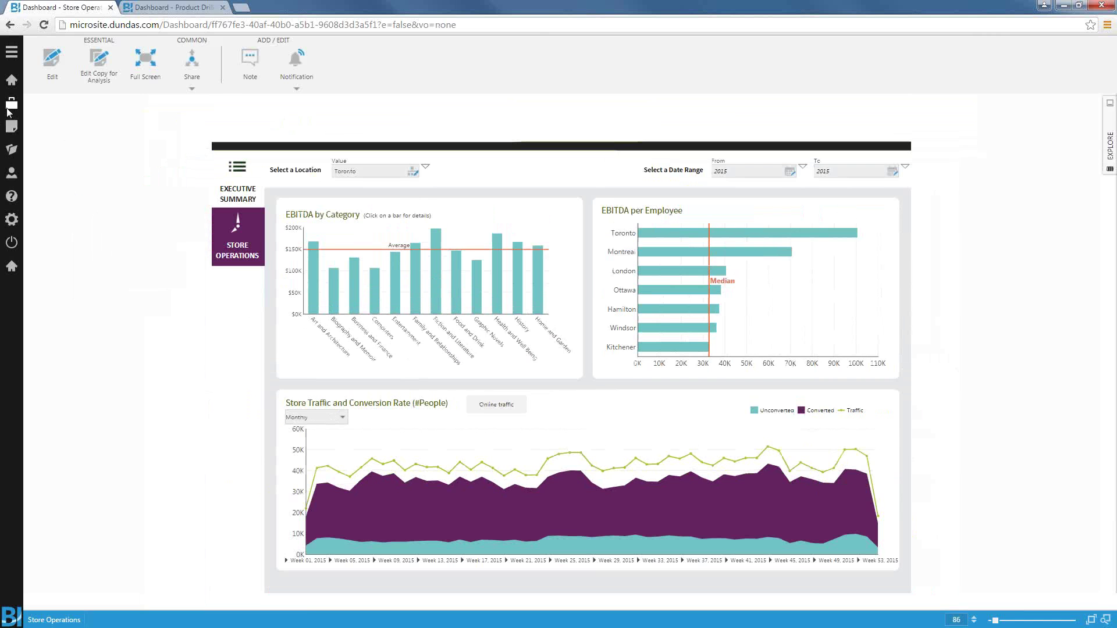
pyautogui.click(10, 107)
pyautogui.click(221, 53)
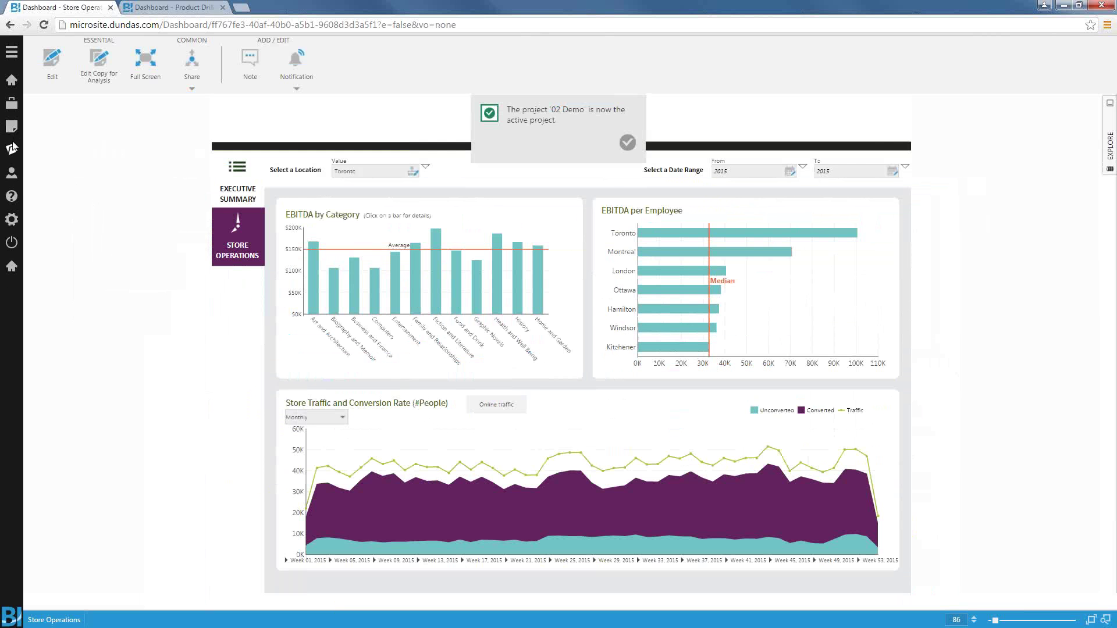
# Create a new dashboard from the home page and drop the online sales Excel file onto its canvas
pyautogui.click(13, 82)
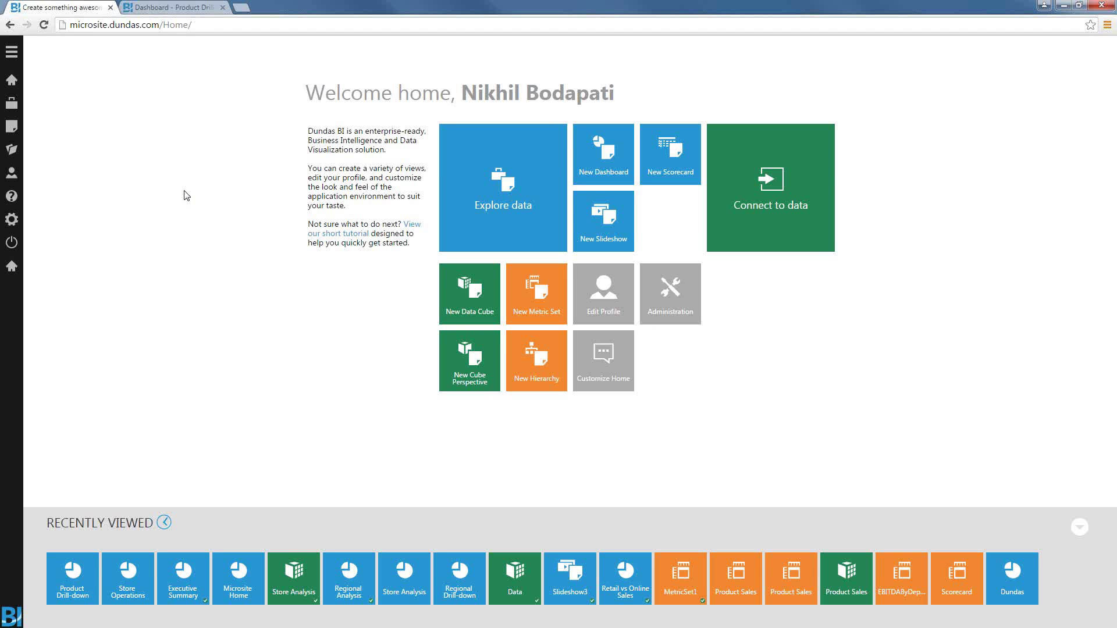
pyautogui.click(609, 148)
pyautogui.click(68, 124)
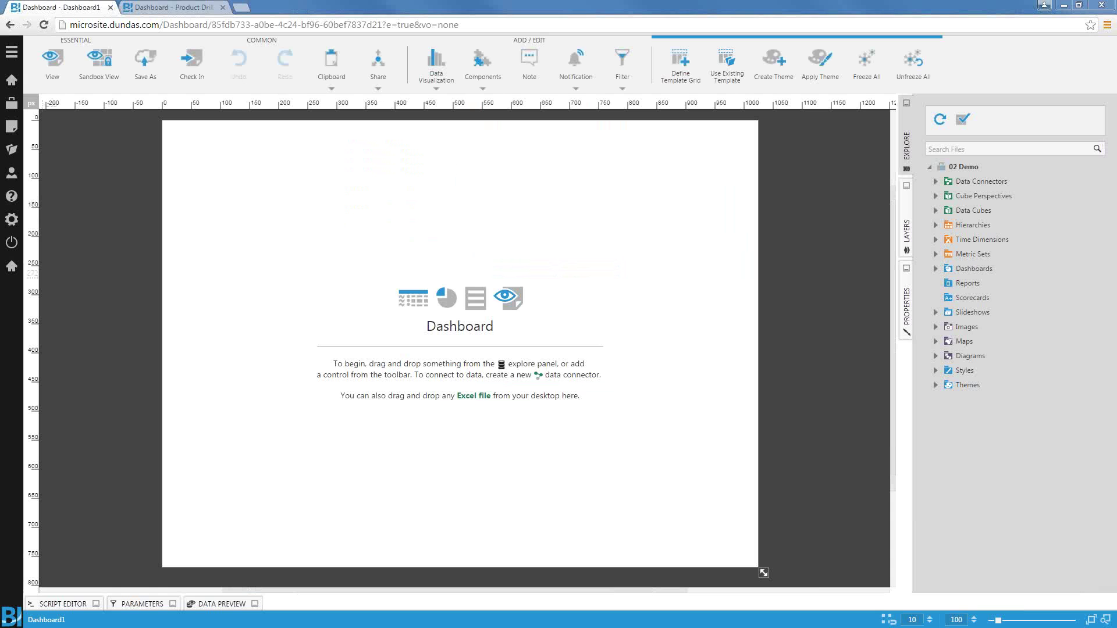
pyautogui.moveTo(87, 300); pyautogui.dragTo(256, 274)
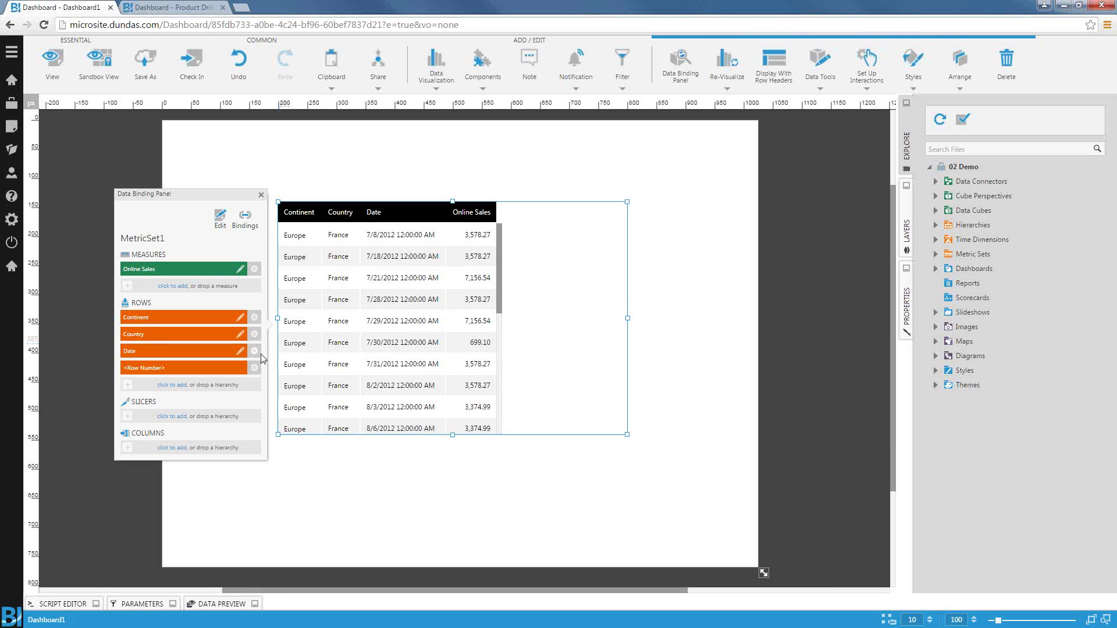
# Remove Row Number from the table's rows and move Date and Country from the rows to the slicers
pyautogui.click(255, 368)
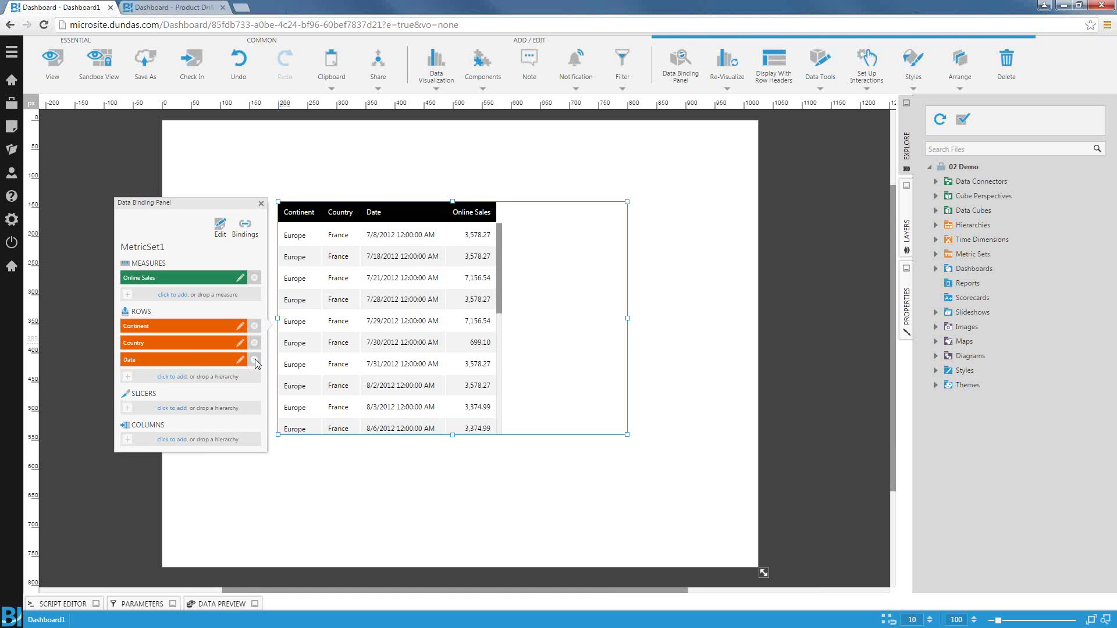
pyautogui.moveTo(195, 358); pyautogui.dragTo(193, 400)
pyautogui.moveTo(179, 343); pyautogui.dragTo(181, 391)
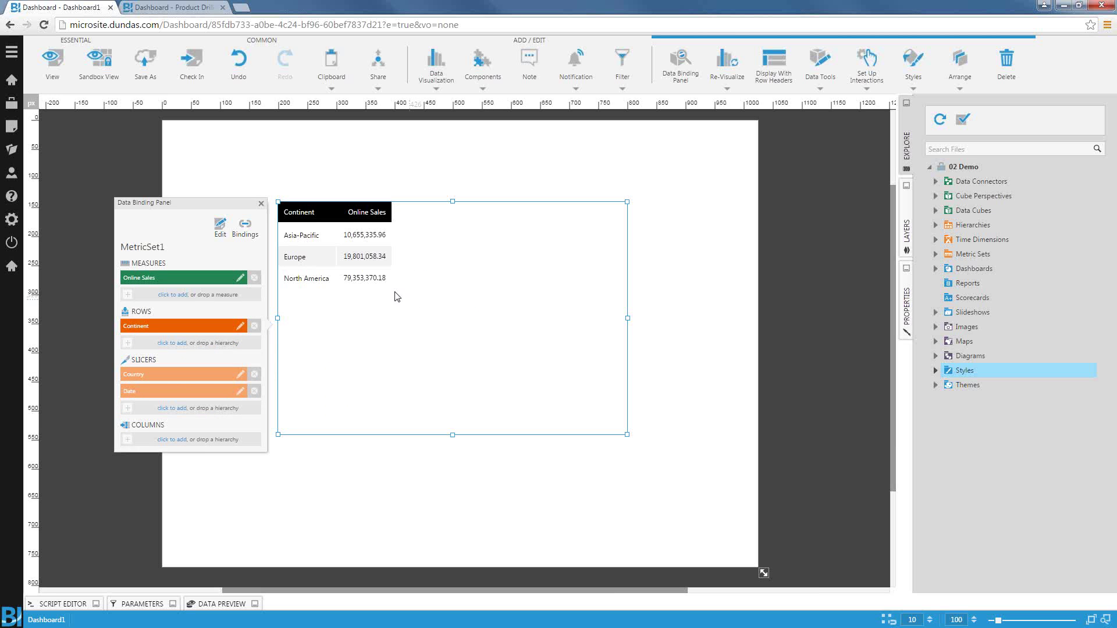
# Re-visualize the Online Sales by Continent table as a Pie/Sunburst chart
pyautogui.rightClick(450, 319)
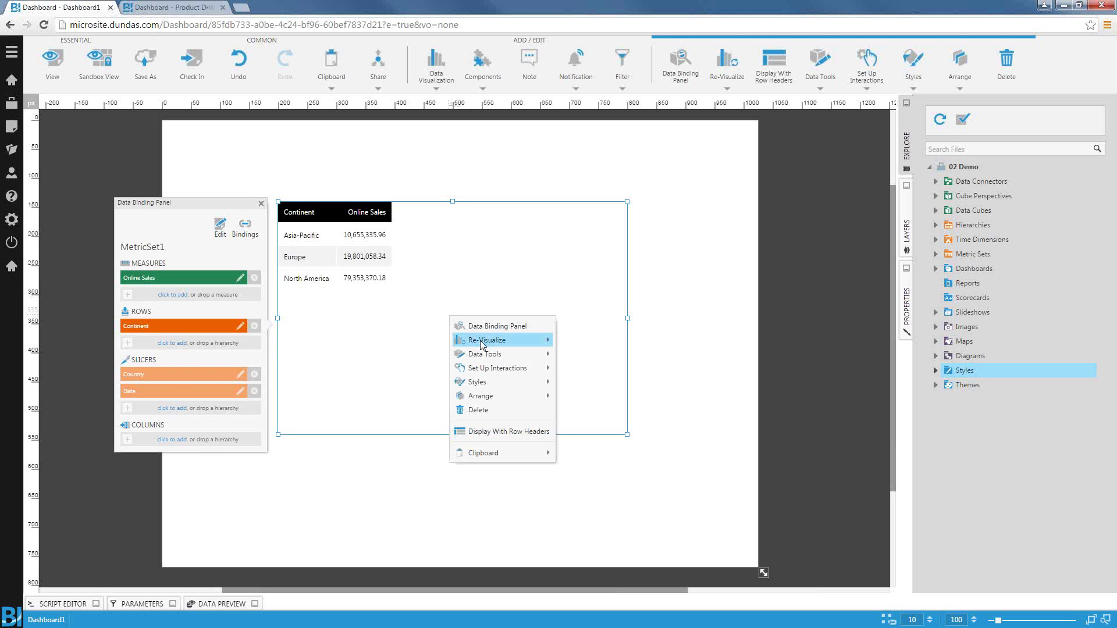
pyautogui.click(507, 342)
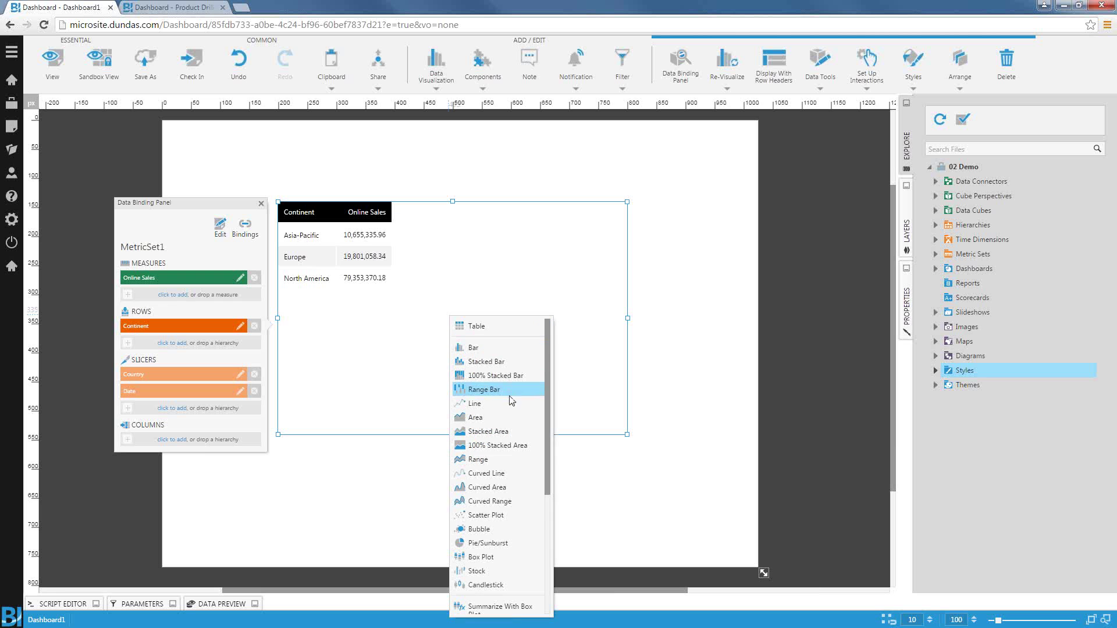
pyautogui.click(500, 544)
# Shrink the pie chart to about 370 by 220 px, move it to the canvas's upper-left area and close its data binding settings
pyautogui.moveTo(626, 434); pyautogui.dragTo(494, 330)
pyautogui.moveTo(408, 281); pyautogui.dragTo(296, 242)
pyautogui.click(192, 124)
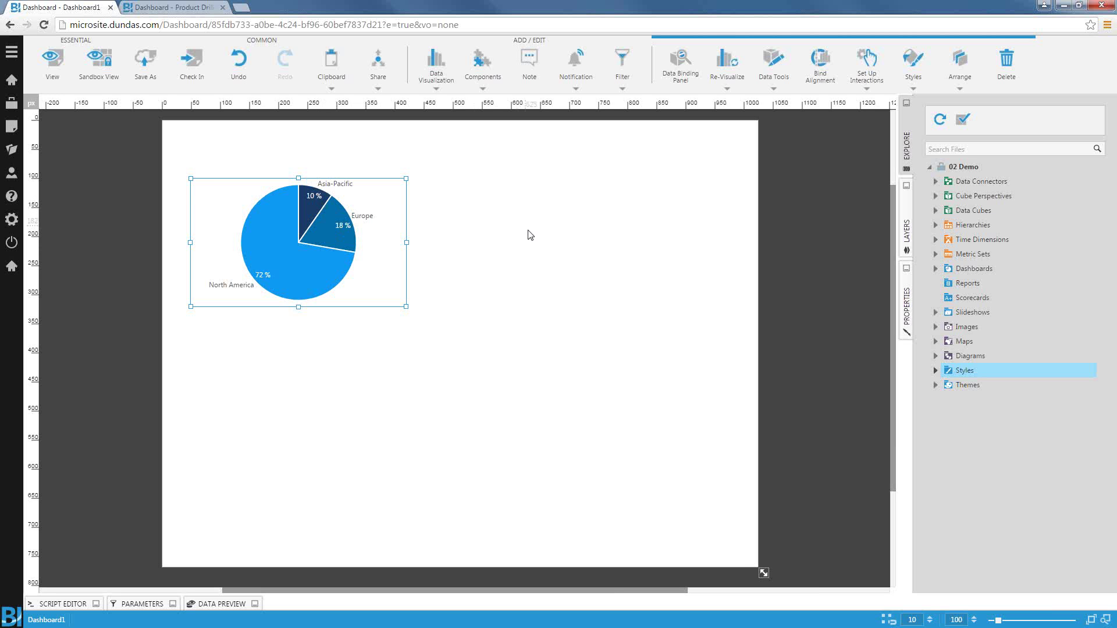
# Add a second table beside the pie chart with Online Sales and Country from the Retail vs Online Sales connector's [Online$] sheet
pyautogui.click(936, 183)
pyautogui.click(943, 255)
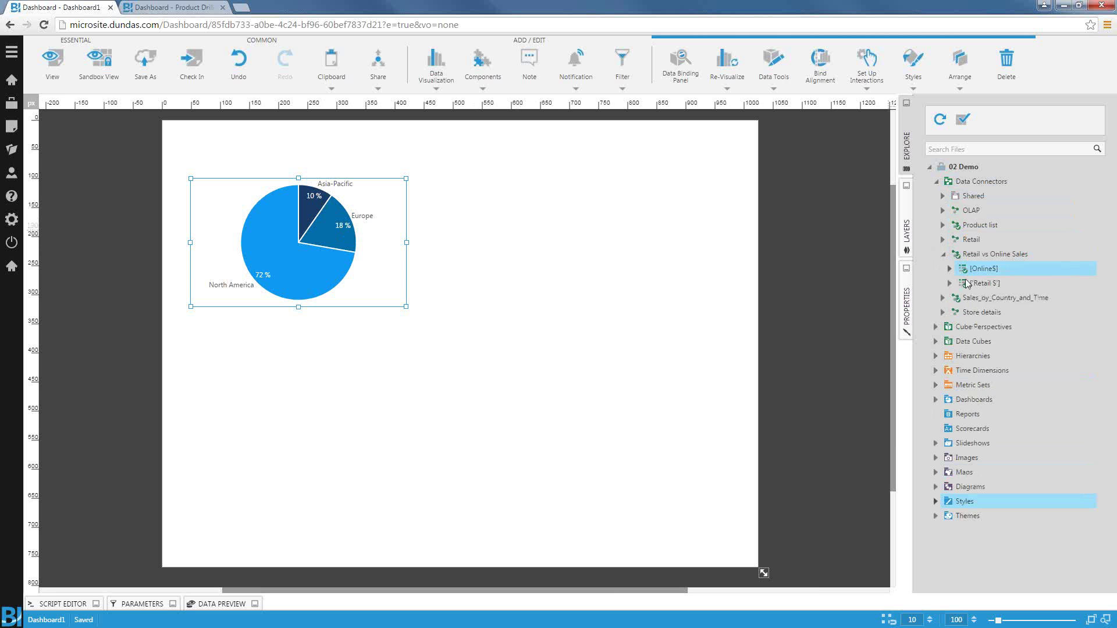
pyautogui.click(949, 268)
pyautogui.moveTo(982, 326); pyautogui.dragTo(458, 178)
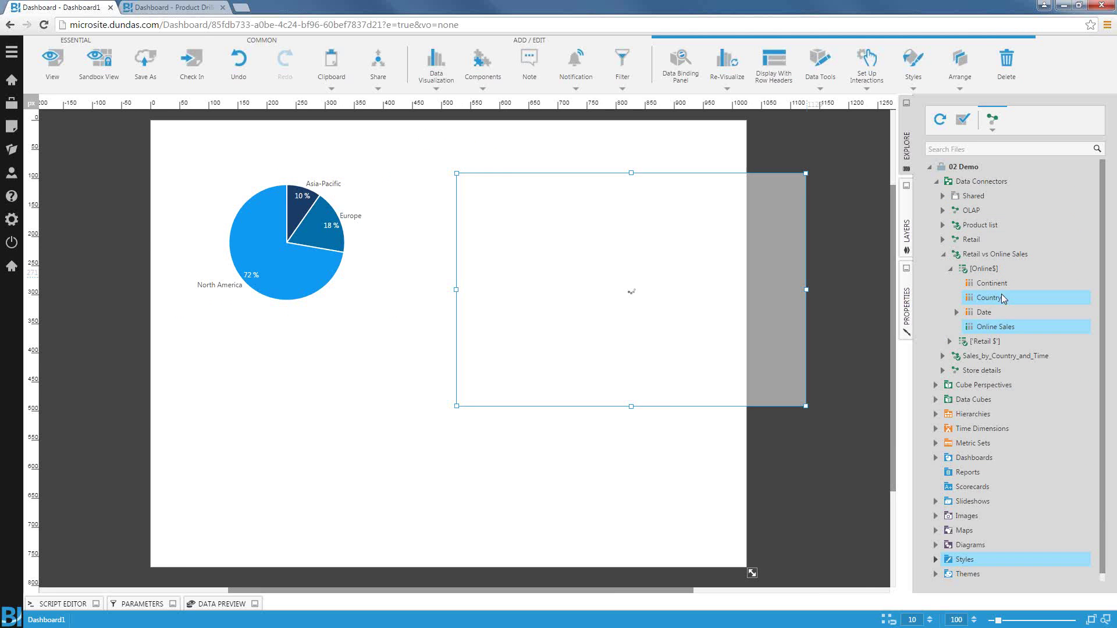
pyautogui.moveTo(1003, 298); pyautogui.dragTo(576, 257)
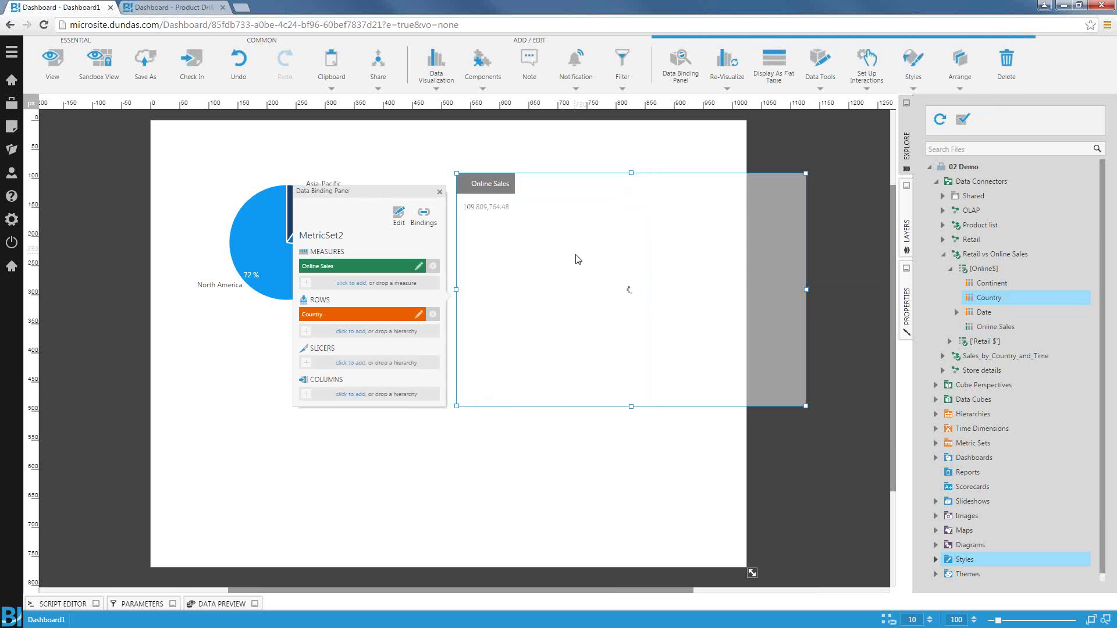
# Add Date and Continent to the slicers of the Online Sales by Country table and close its data binding settings
pyautogui.click(343, 362)
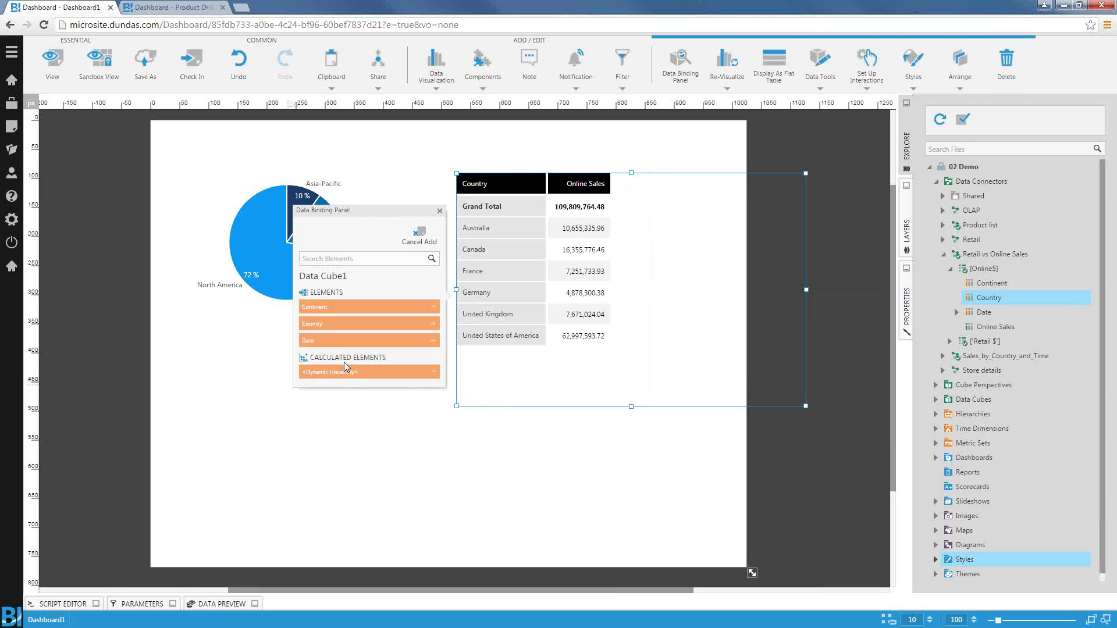
pyautogui.click(336, 340)
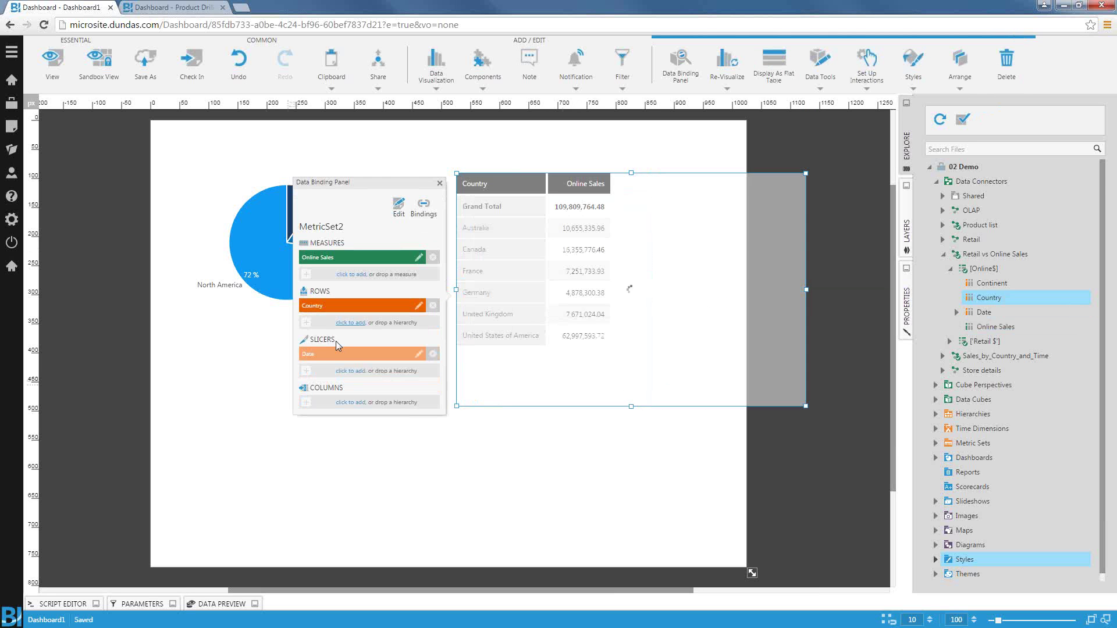
pyautogui.click(359, 372)
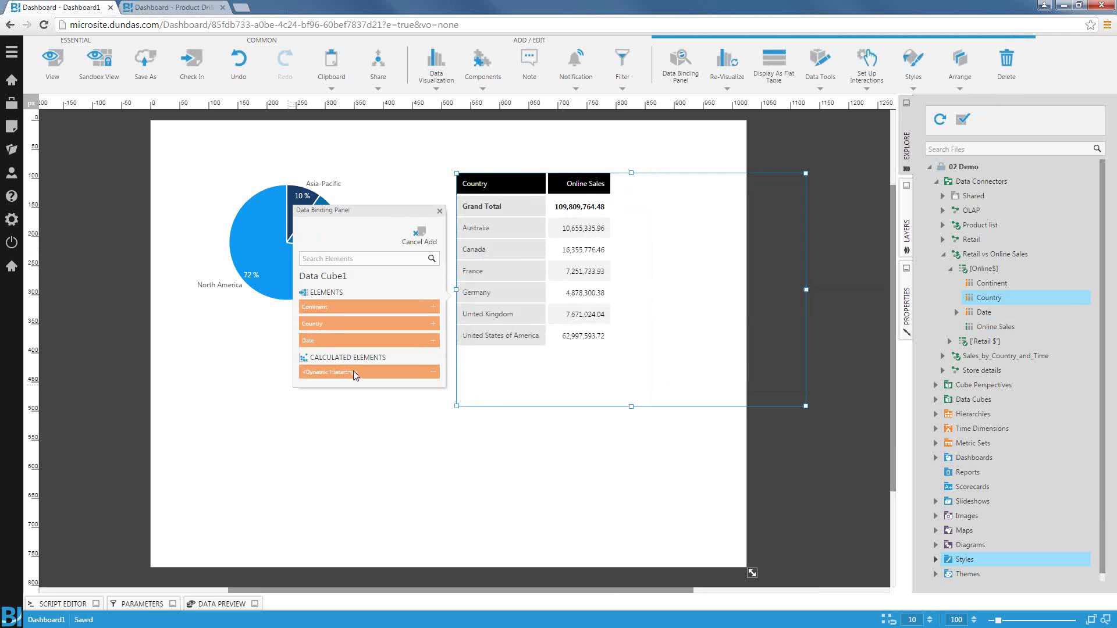
pyautogui.click(345, 310)
pyautogui.click(439, 176)
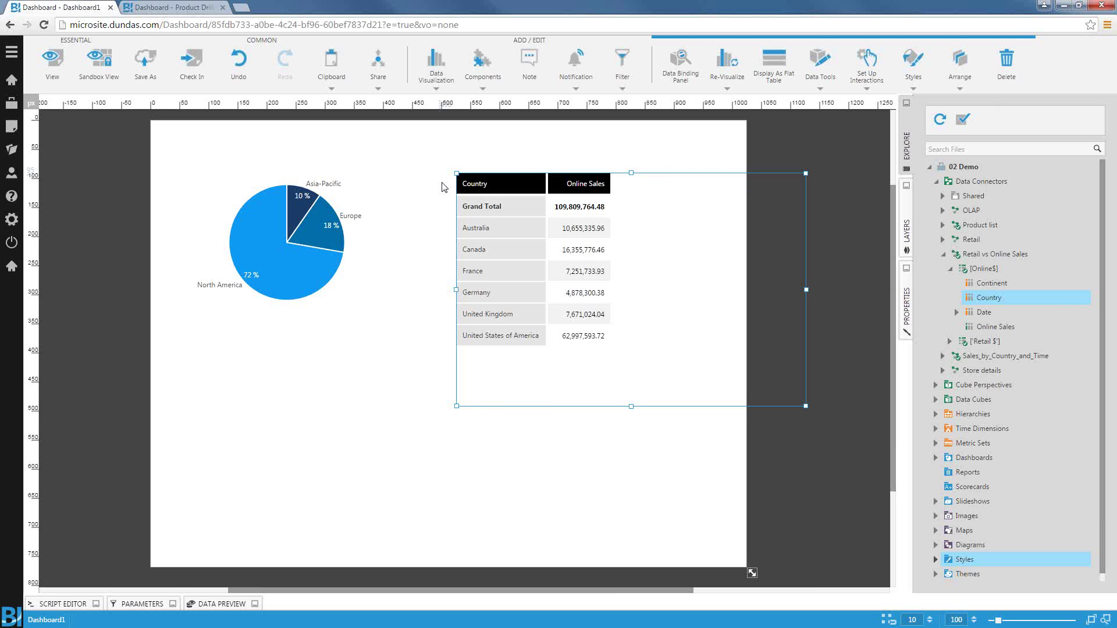
# Re-visualize the Online Sales by Country table as a Bar chart
pyautogui.rightClick(642, 259)
pyautogui.click(669, 280)
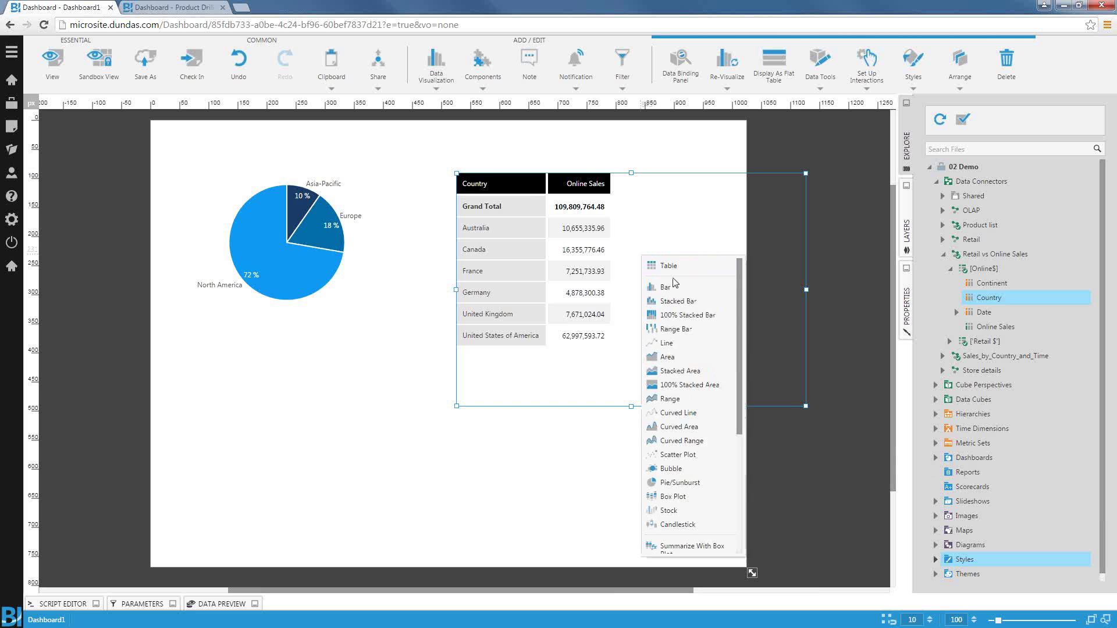
pyautogui.click(666, 287)
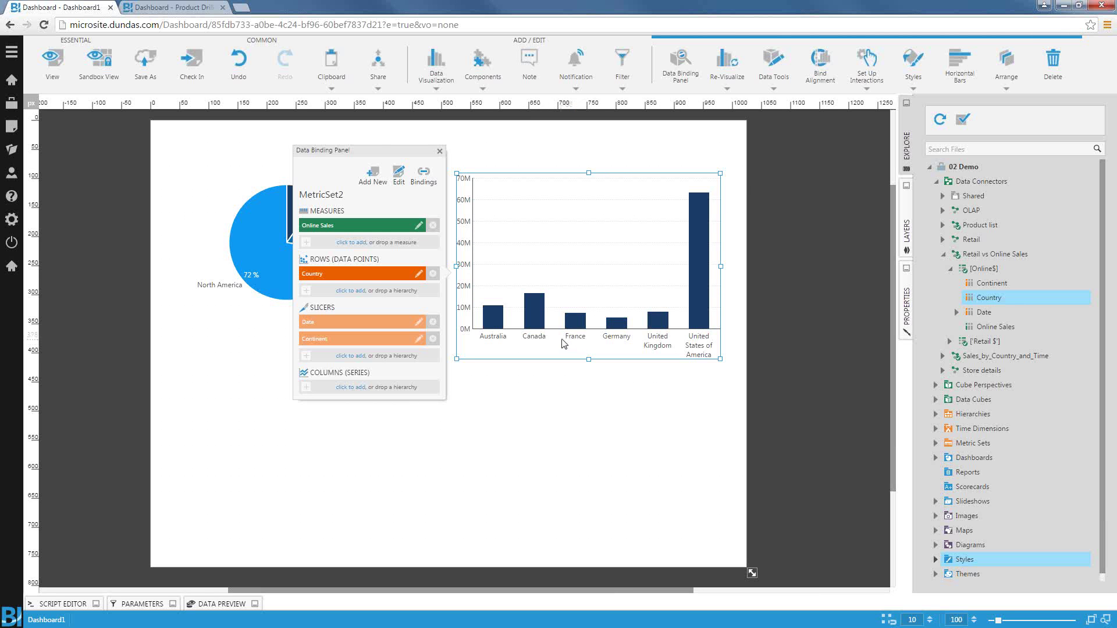
# Define custom measure sorting for the bar chart's Online Sales measure with the sort direction set to Descending
pyautogui.click(370, 230)
pyautogui.scroll(-3, 102, 349)
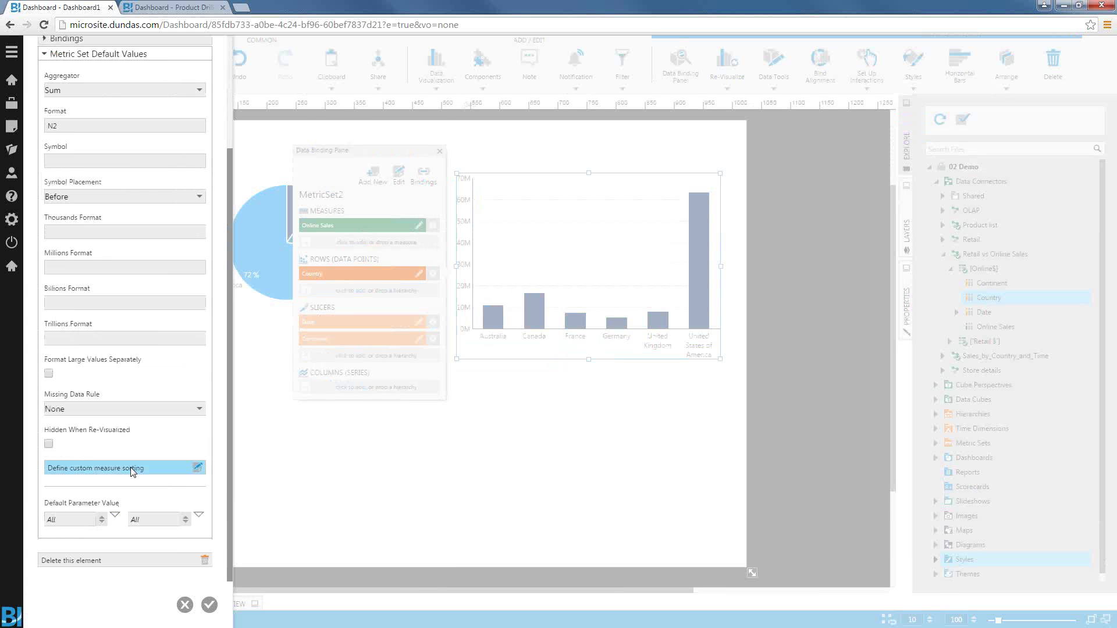
pyautogui.click(133, 470)
pyautogui.click(354, 137)
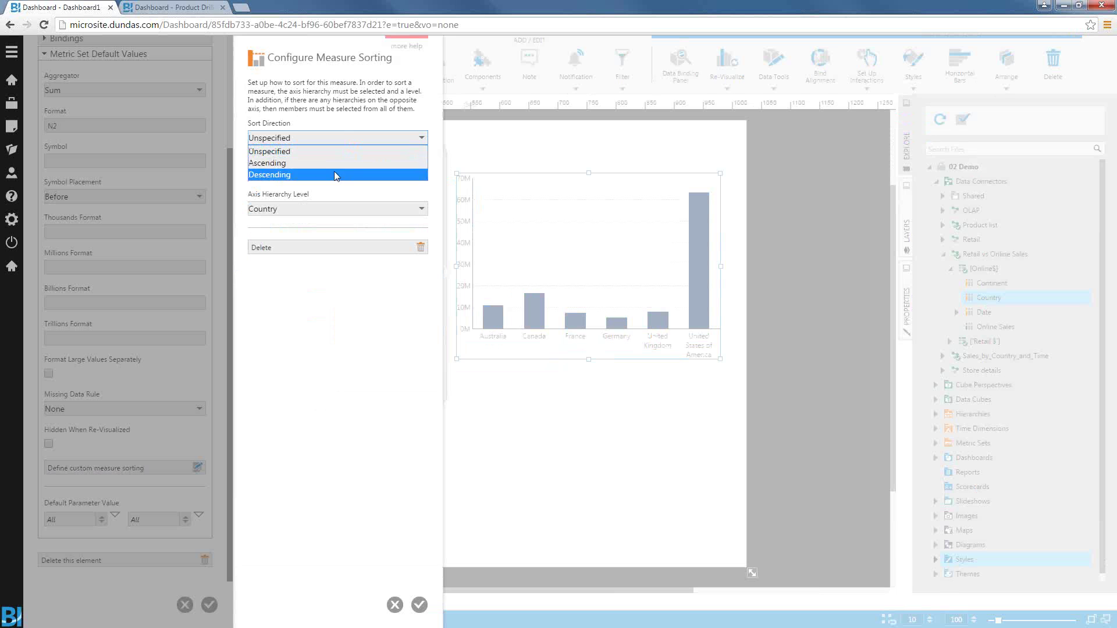
pyautogui.click(339, 175)
pyautogui.click(419, 605)
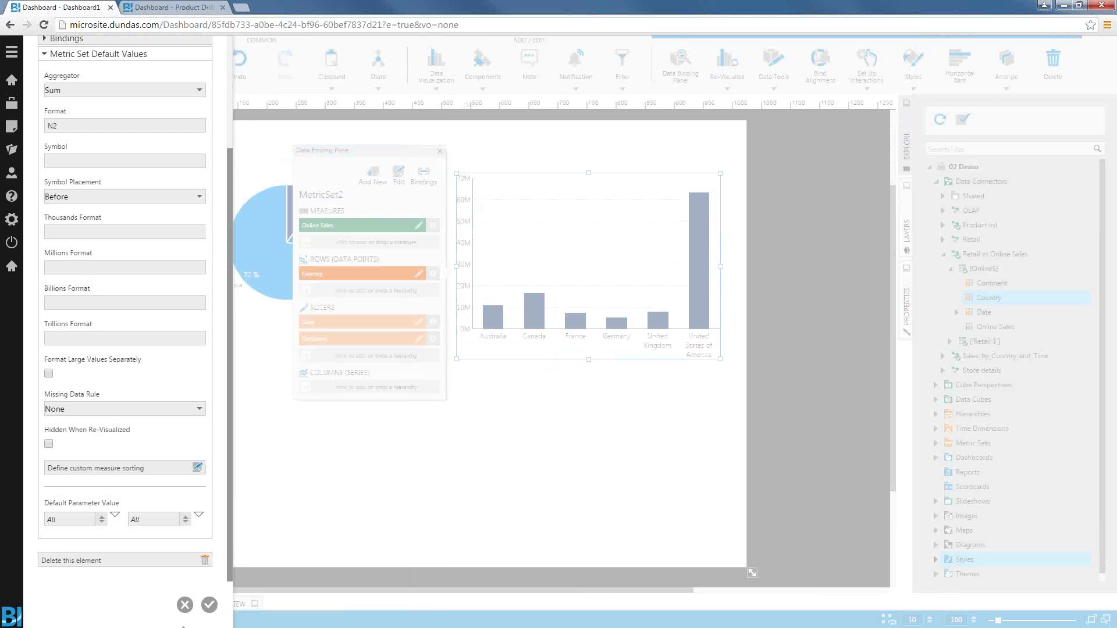
pyautogui.click(209, 604)
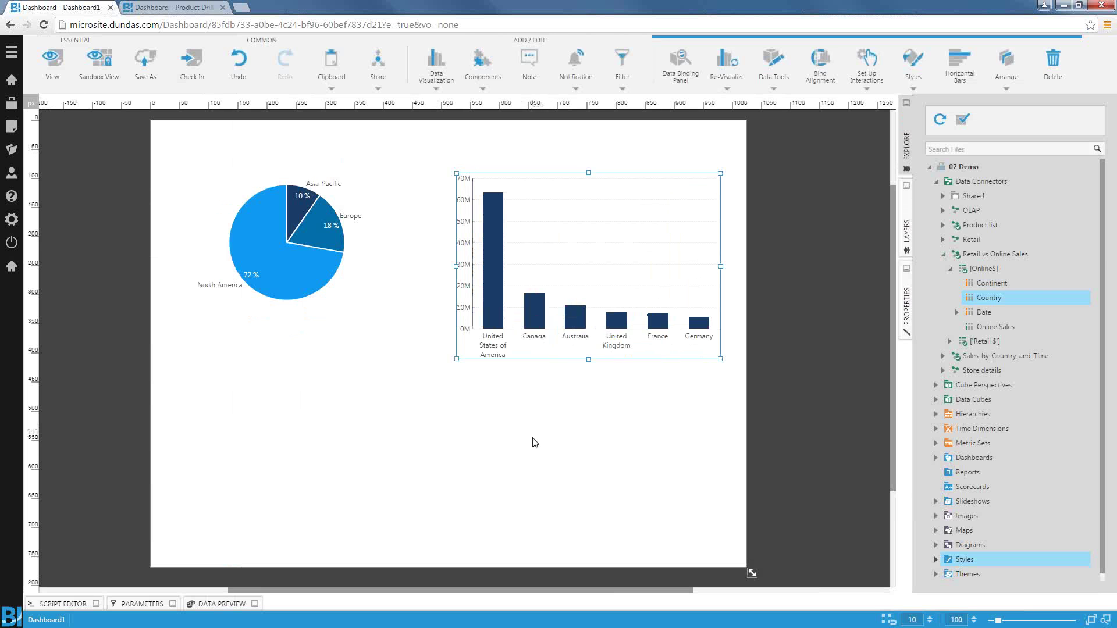
# Shift the bar chart slightly up and left and add Retail Sales from the ['Retail $'] sheet to it
pyautogui.moveTo(600, 245); pyautogui.dragTo(584, 232)
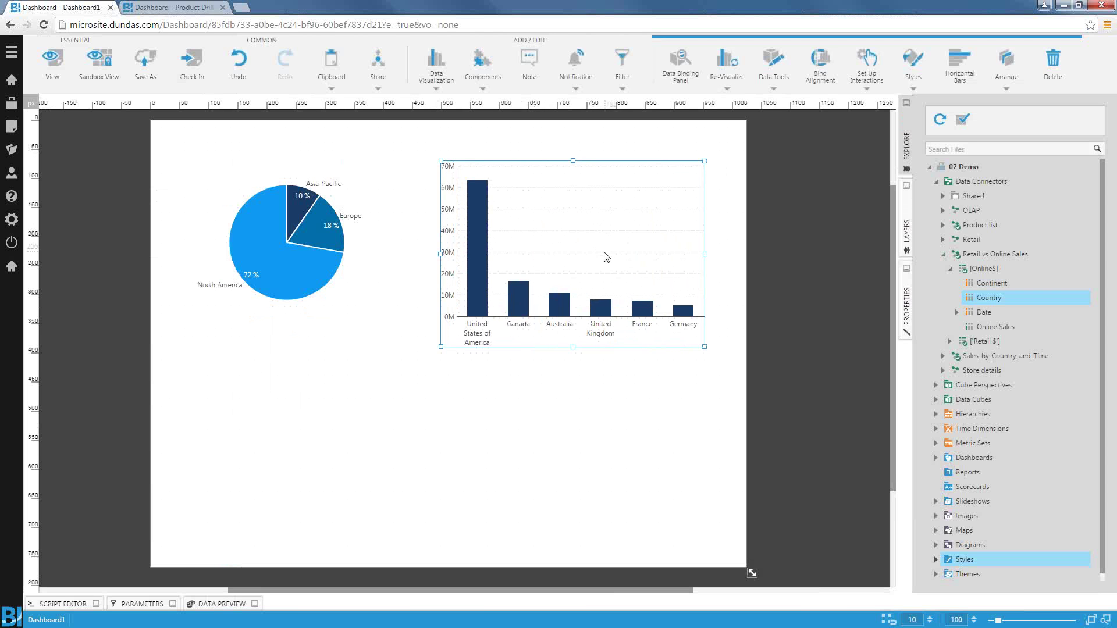
pyautogui.click(949, 342)
pyautogui.moveTo(996, 399); pyautogui.dragTo(526, 232)
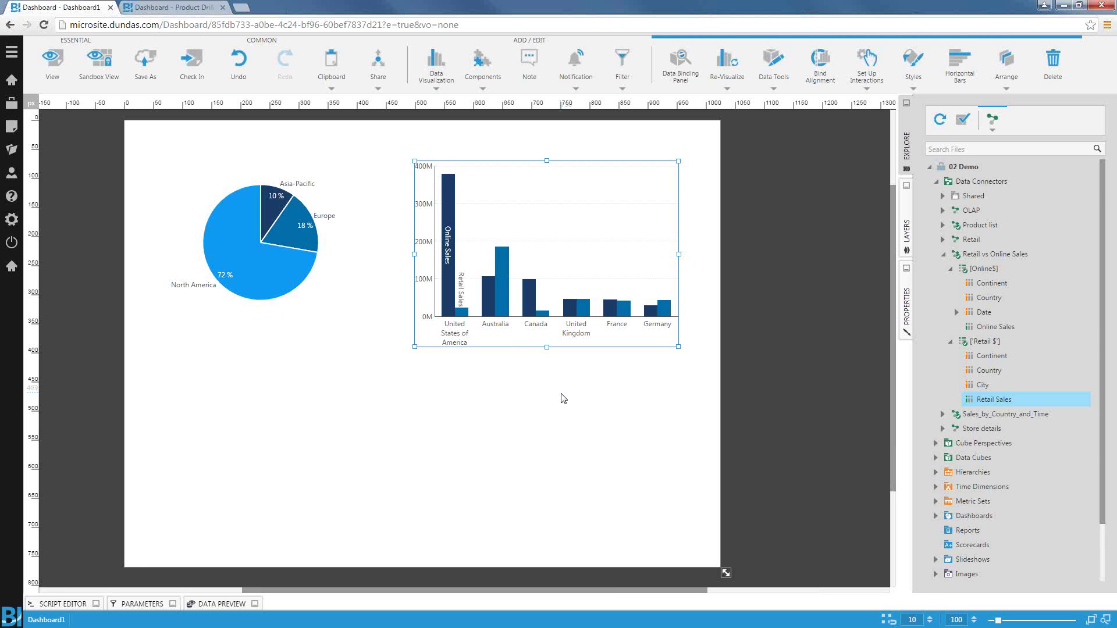
# Set custom measure sorting for the bar chart's Retail Sales measure to Descending and close the data binding settings
pyautogui.rightClick(528, 260)
pyautogui.click(552, 265)
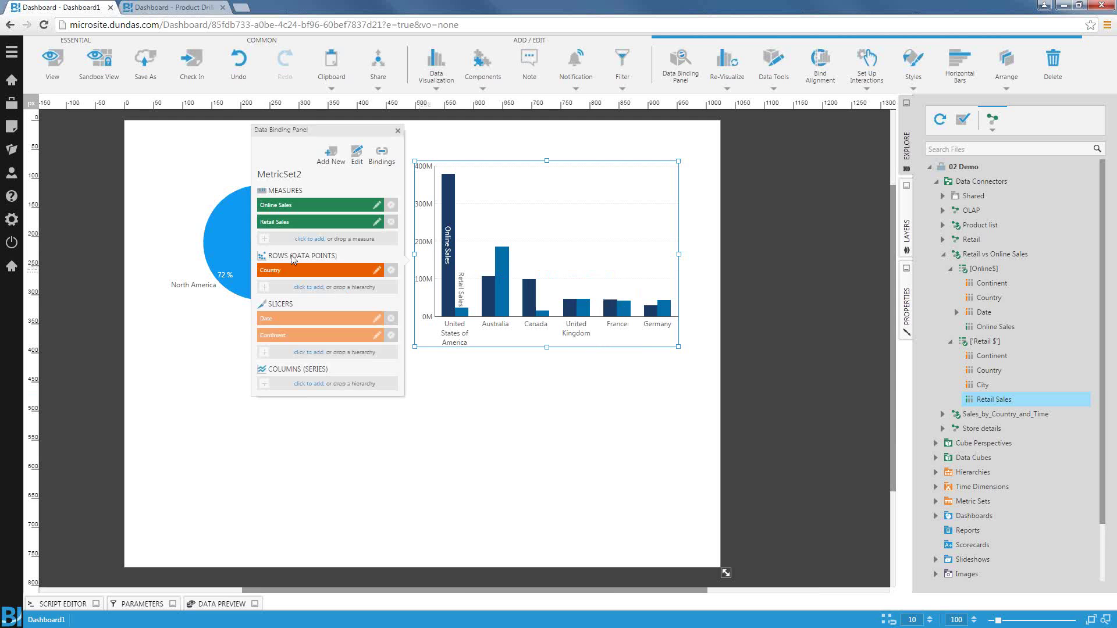
pyautogui.doubleClick(289, 223)
pyautogui.scroll(-3, 106, 516)
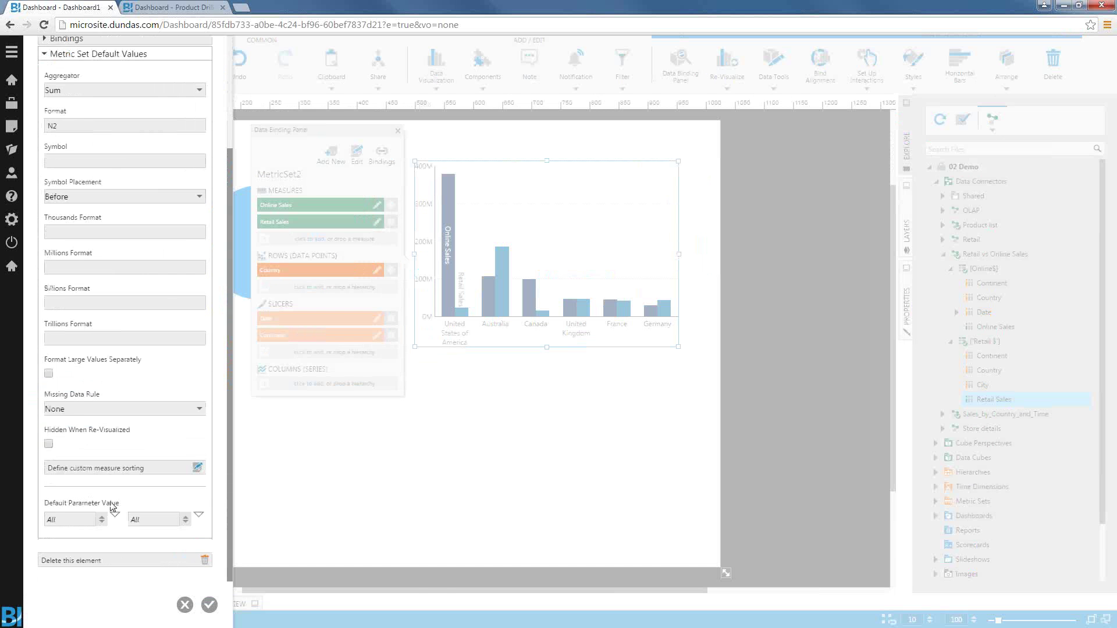
pyautogui.click(115, 470)
pyautogui.click(345, 137)
pyautogui.click(334, 175)
pyautogui.click(417, 606)
pyautogui.click(210, 605)
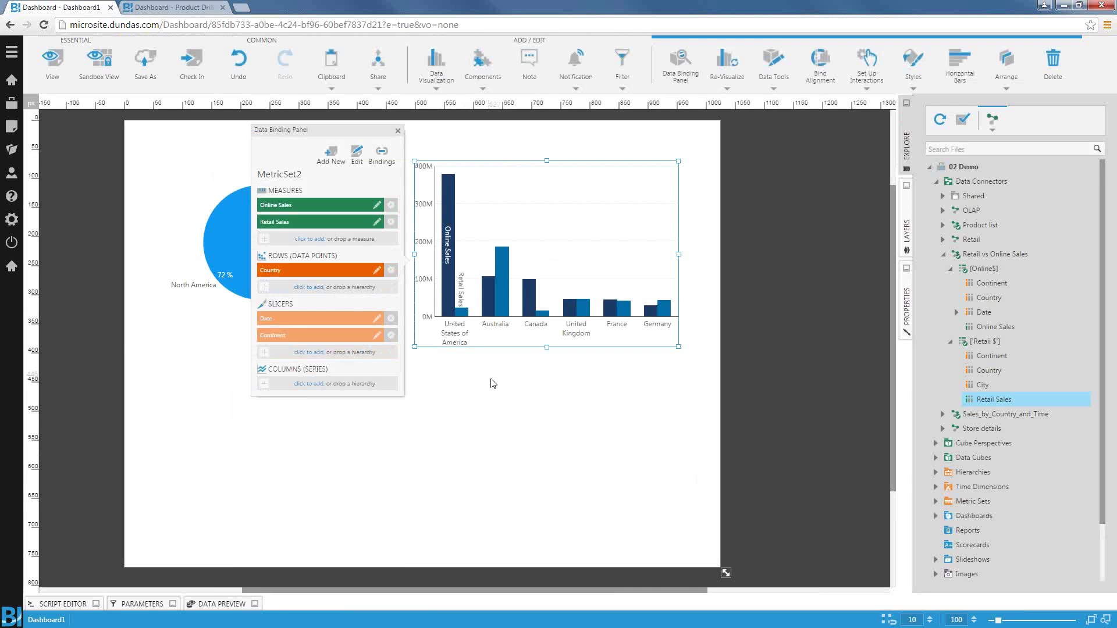
pyautogui.click(398, 131)
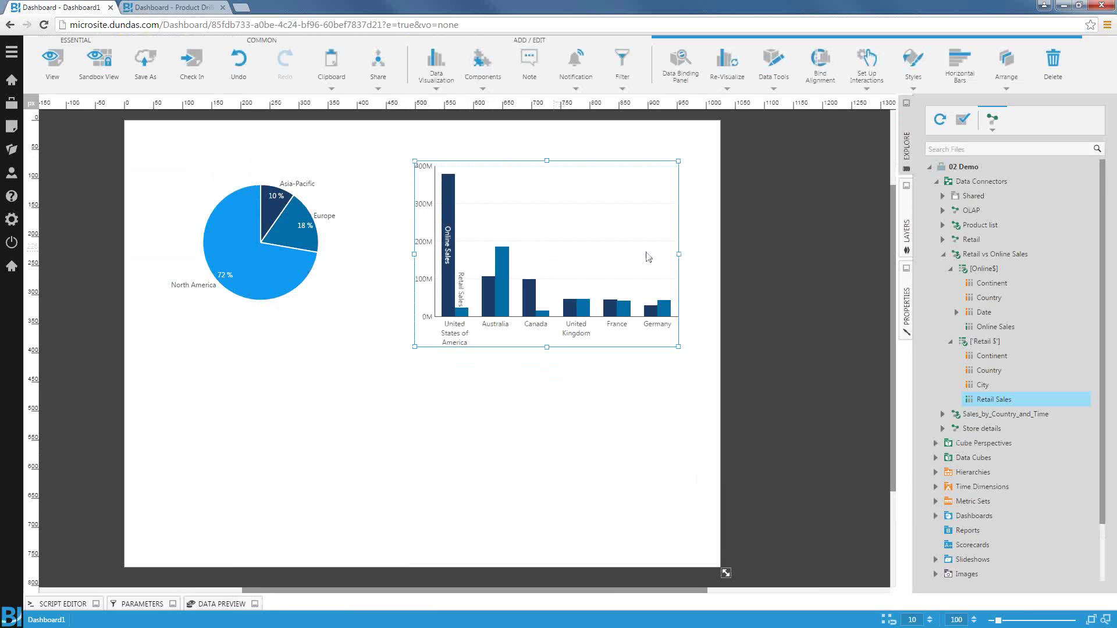
# Add a third table below the pie chart with Online Sales and the Month level of the Date's Year > Month > Day hierarchy
pyautogui.moveTo(1004, 330); pyautogui.dragTo(204, 393)
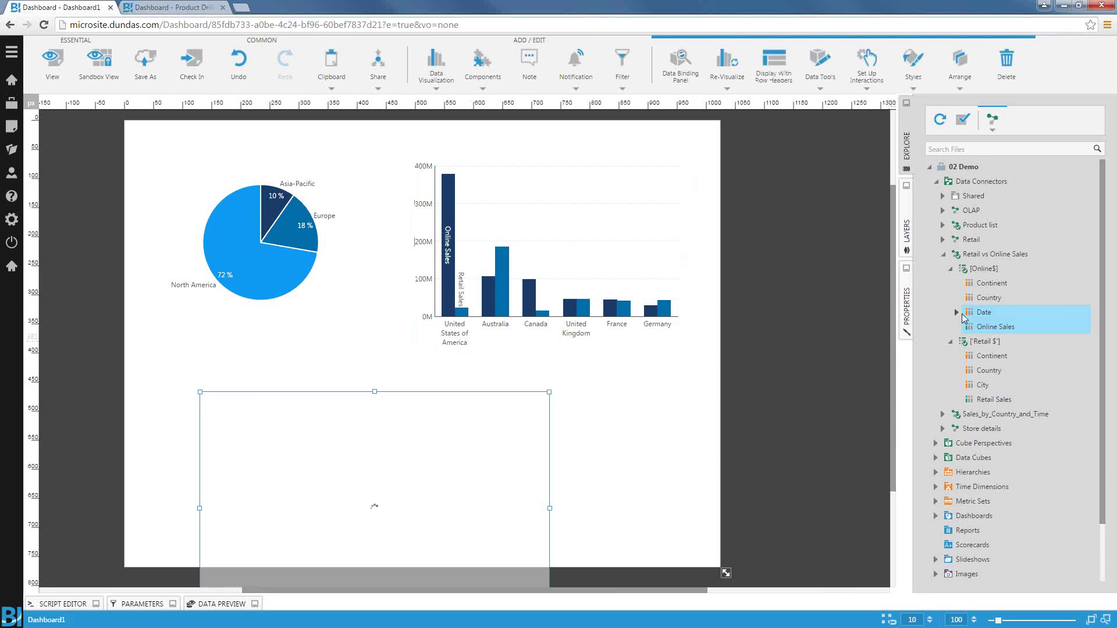
pyautogui.click(956, 313)
pyautogui.click(964, 327)
pyautogui.click(971, 341)
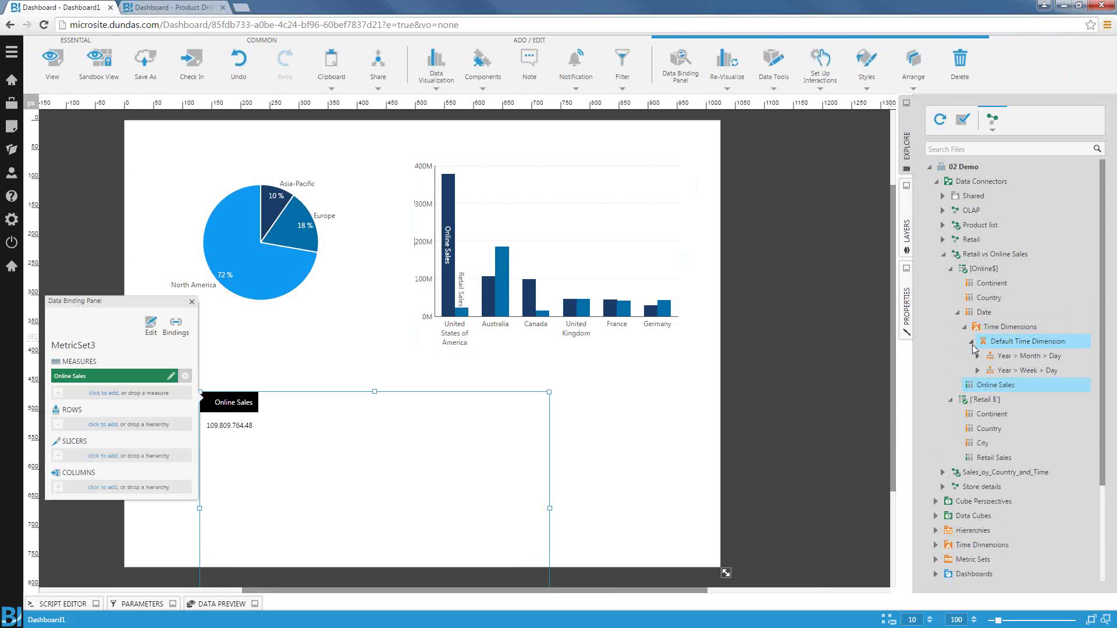
pyautogui.click(977, 356)
pyautogui.moveTo(1015, 388); pyautogui.dragTo(341, 462)
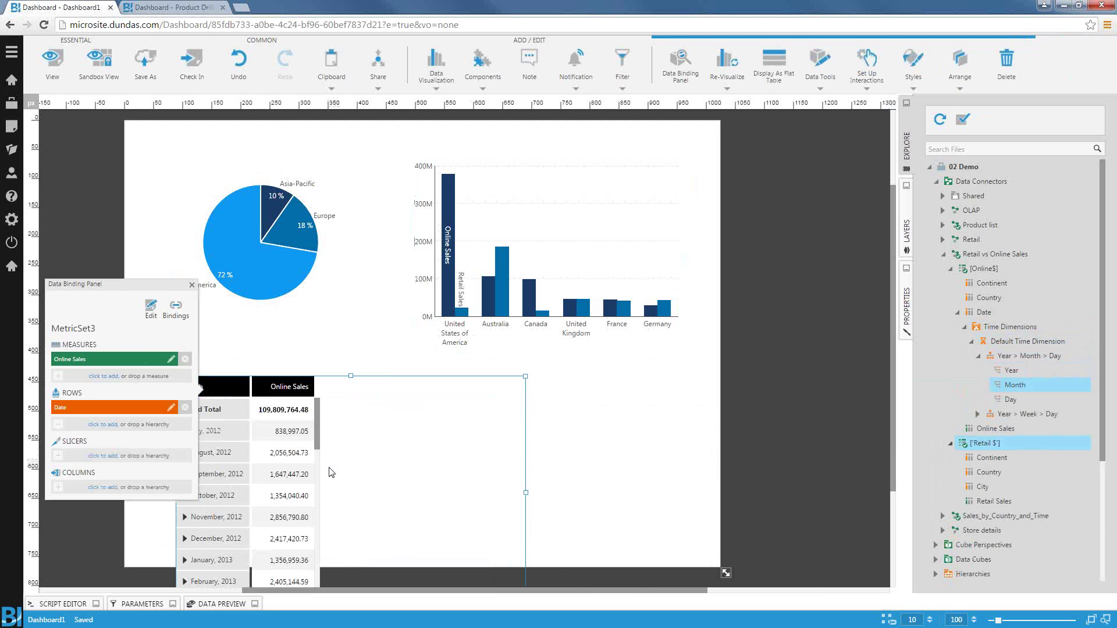
# Add Country and Continent to the slicers of the monthly Online Sales table and close its data binding settings
pyautogui.click(99, 455)
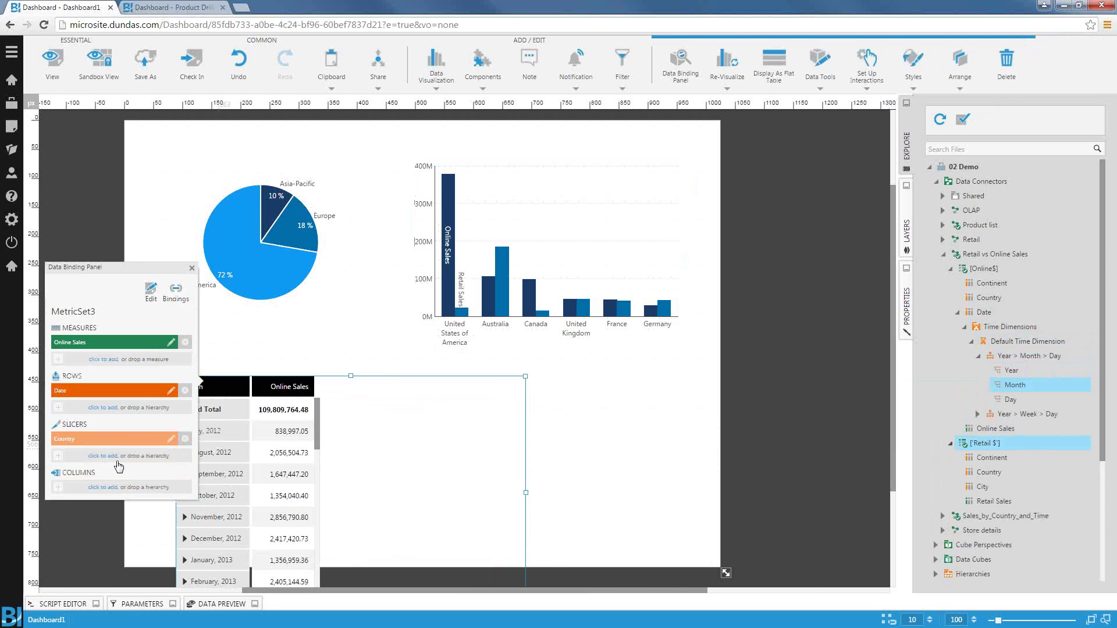
pyautogui.click(93, 443)
pyautogui.click(97, 455)
pyautogui.click(93, 419)
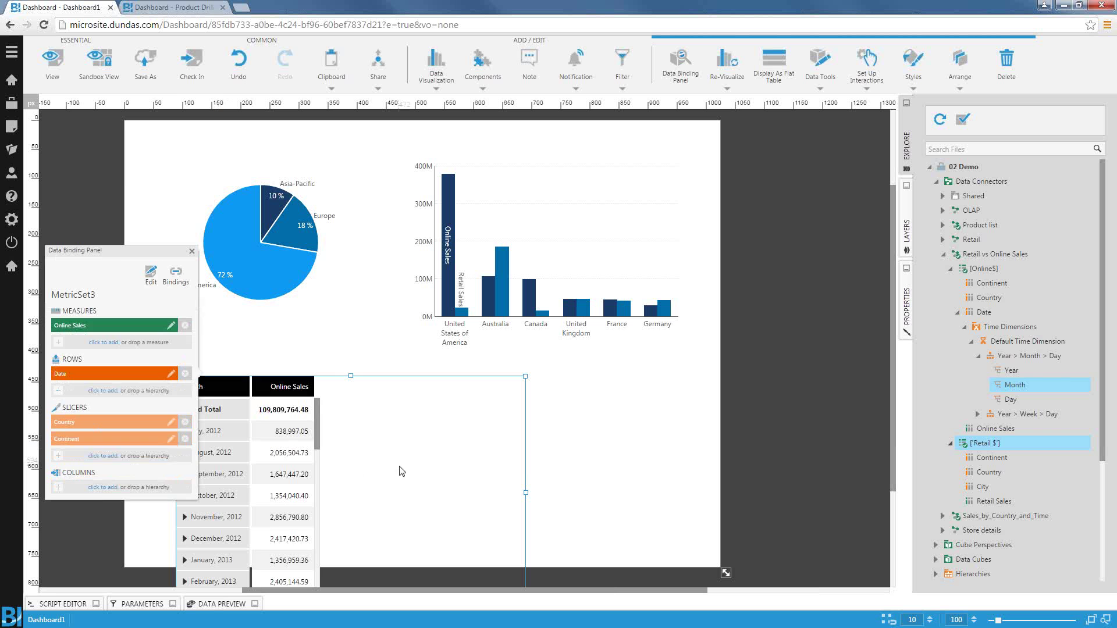
pyautogui.click(191, 251)
# Re-visualize the monthly Online Sales table as a Line chart and shrink it to about 590 by 230 px
pyautogui.rightClick(380, 451)
pyautogui.click(419, 466)
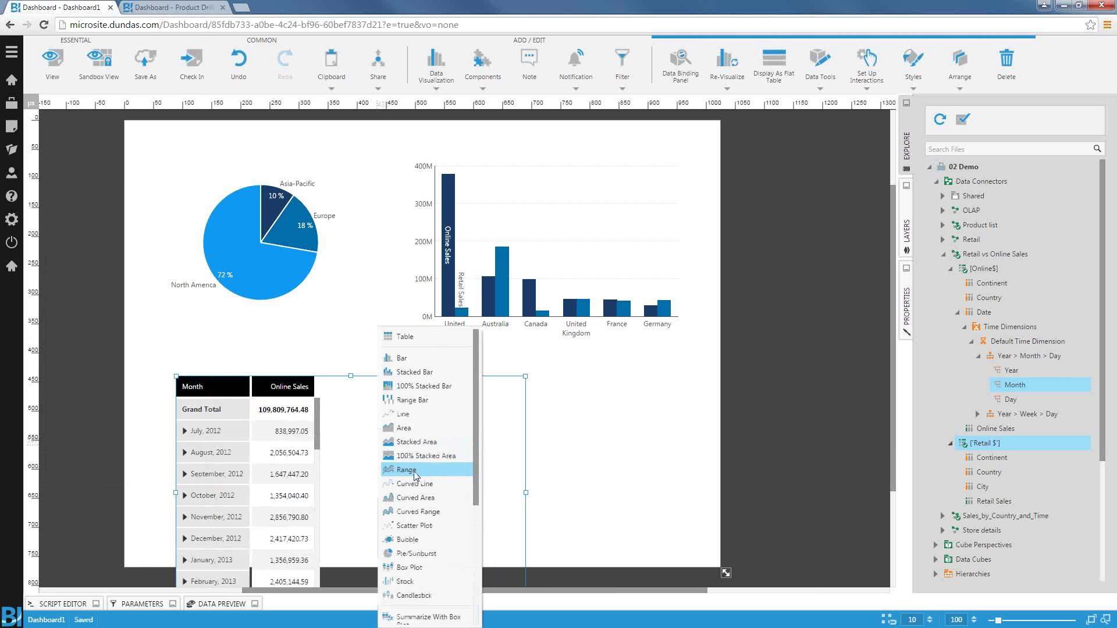
pyautogui.click(438, 418)
pyautogui.scroll(-1, 486, 475)
pyautogui.moveTo(519, 532); pyautogui.dragTo(520, 452)
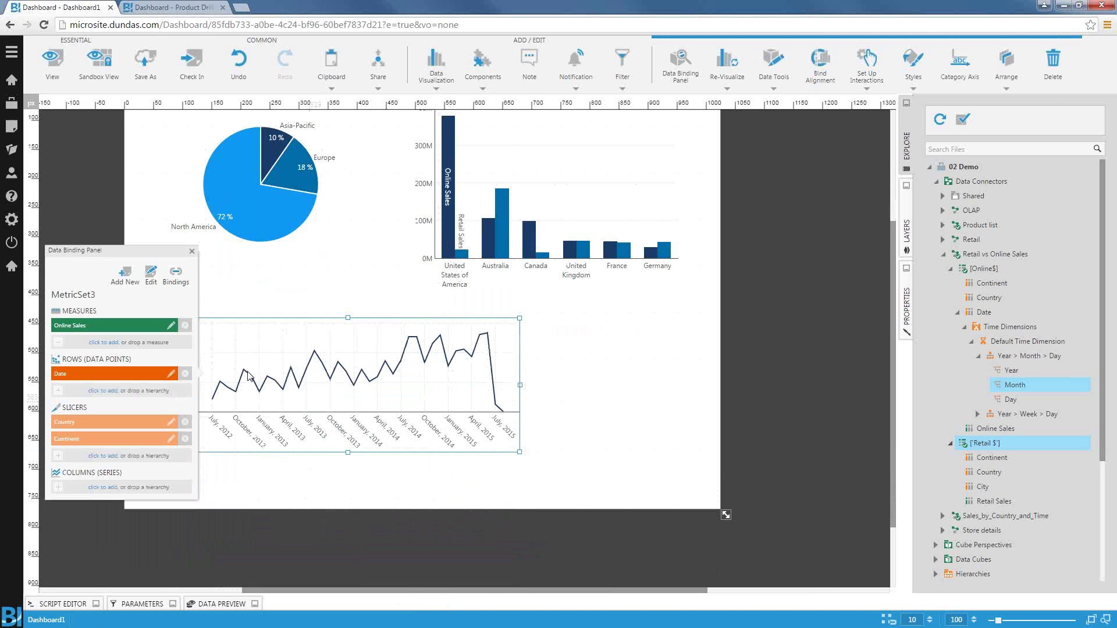
# Add Retail Sales from the ['Retail $'] sheet to the line chart and widen the chart to about 850 px
pyautogui.click(105, 343)
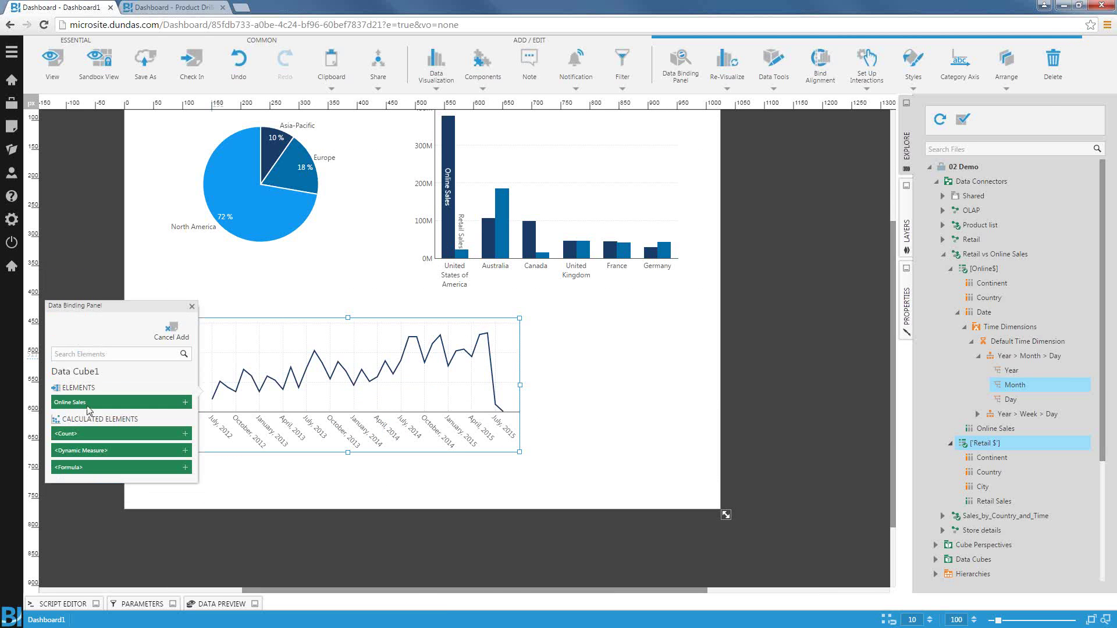
pyautogui.click(192, 306)
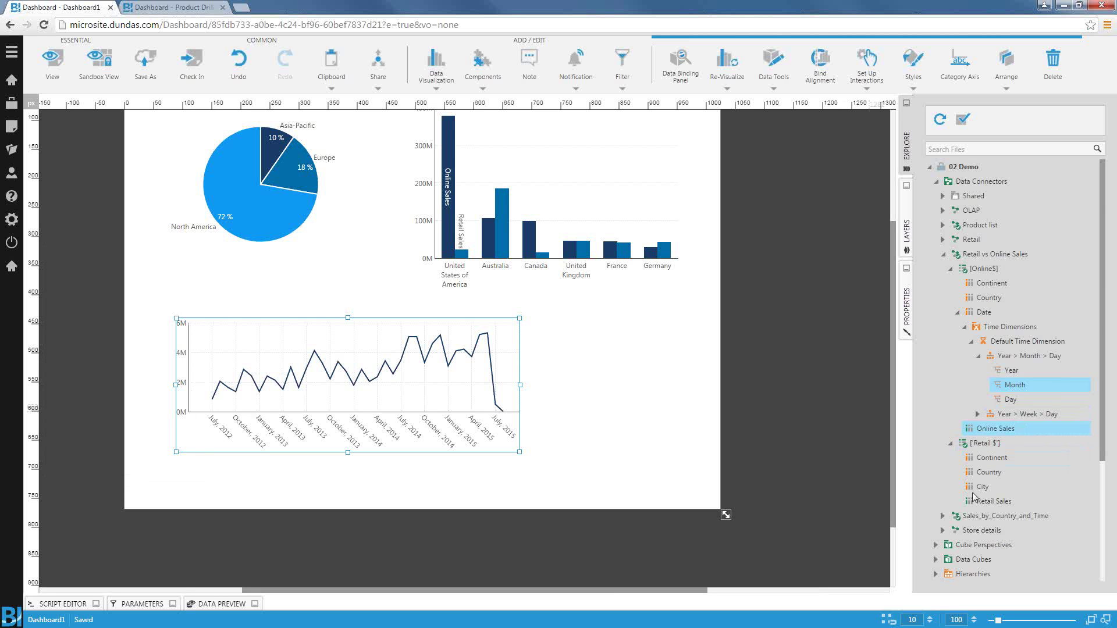
pyautogui.moveTo(989, 502); pyautogui.dragTo(357, 400)
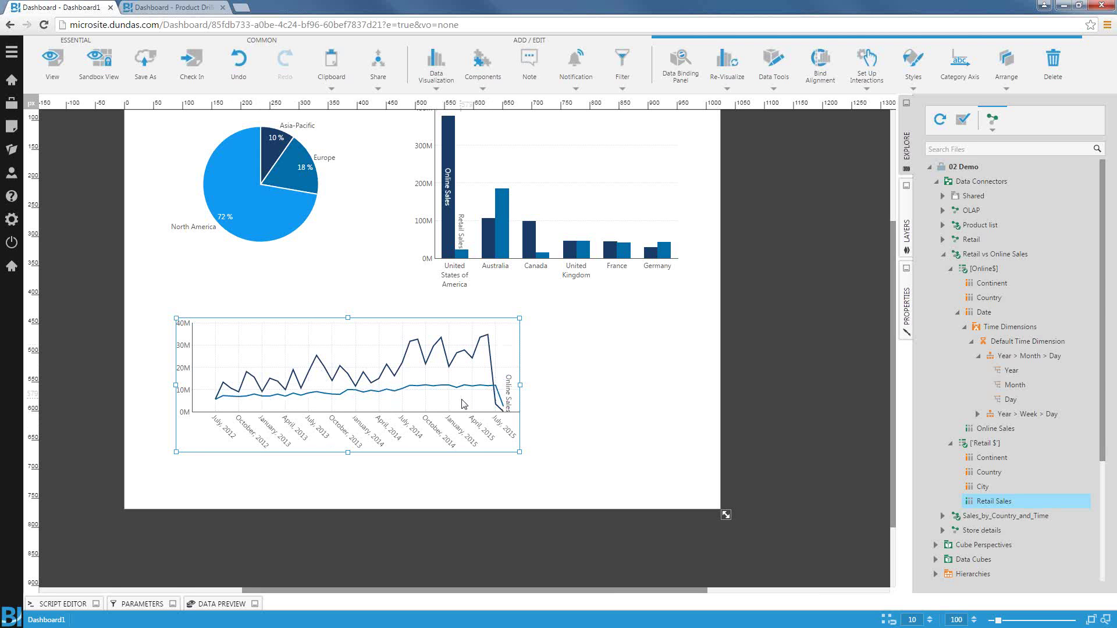
pyautogui.moveTo(520, 385); pyautogui.dragTo(671, 384)
# Move the bar and pie charts down the canvas and reduce the bar chart's height to about 290 px, aligning their upper edges
pyautogui.scroll(3, 499, 406)
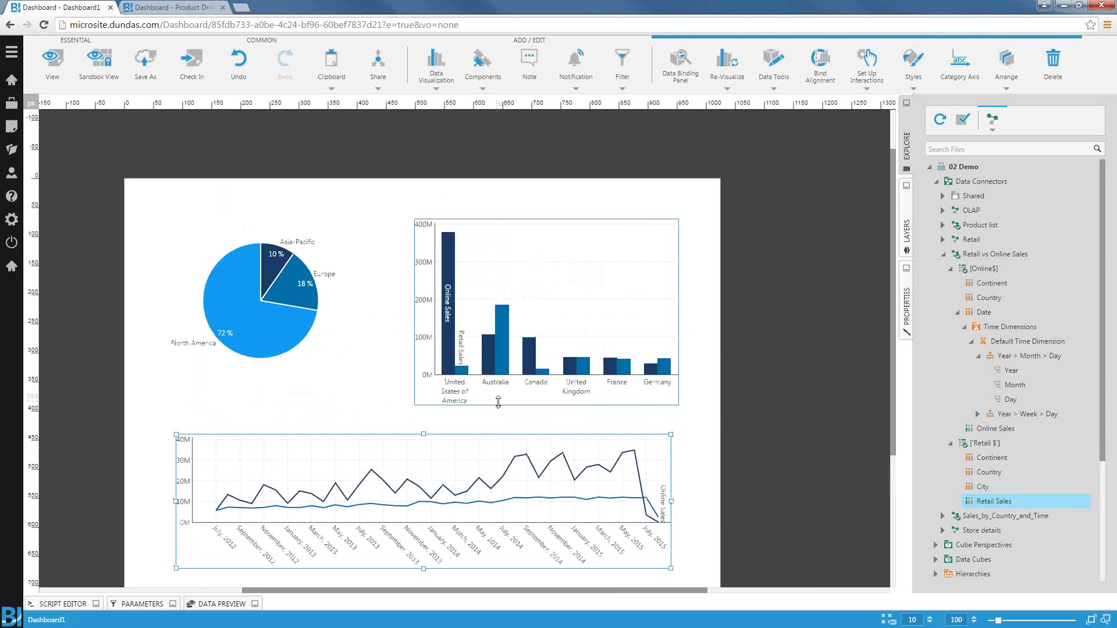
pyautogui.click(501, 316)
pyautogui.moveTo(295, 318); pyautogui.dragTo(300, 341)
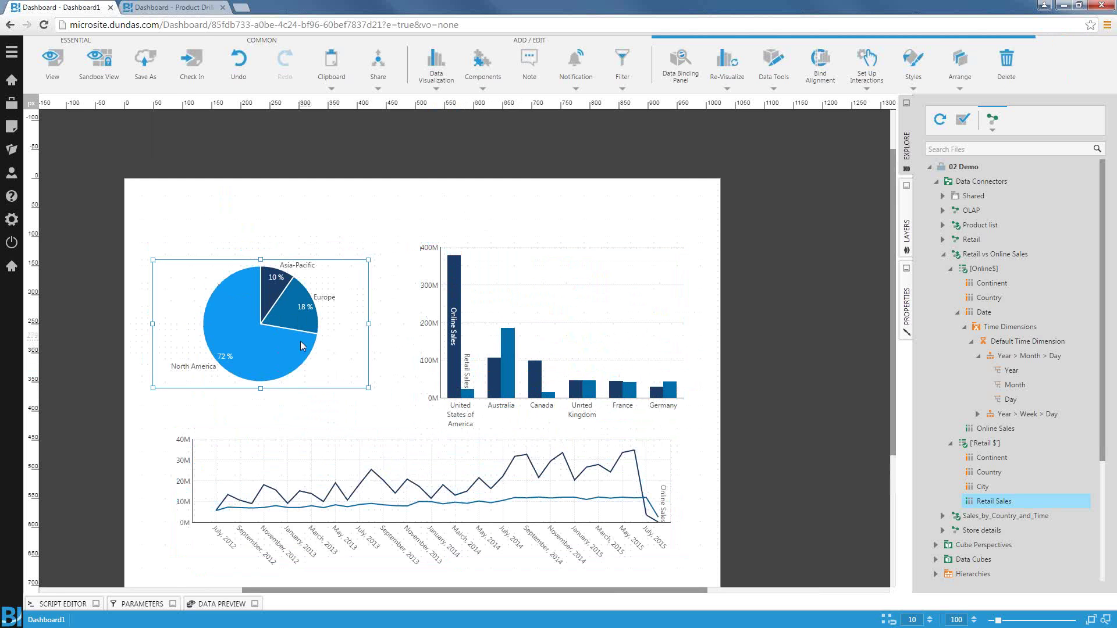
pyautogui.moveTo(536, 249); pyautogui.dragTo(537, 267)
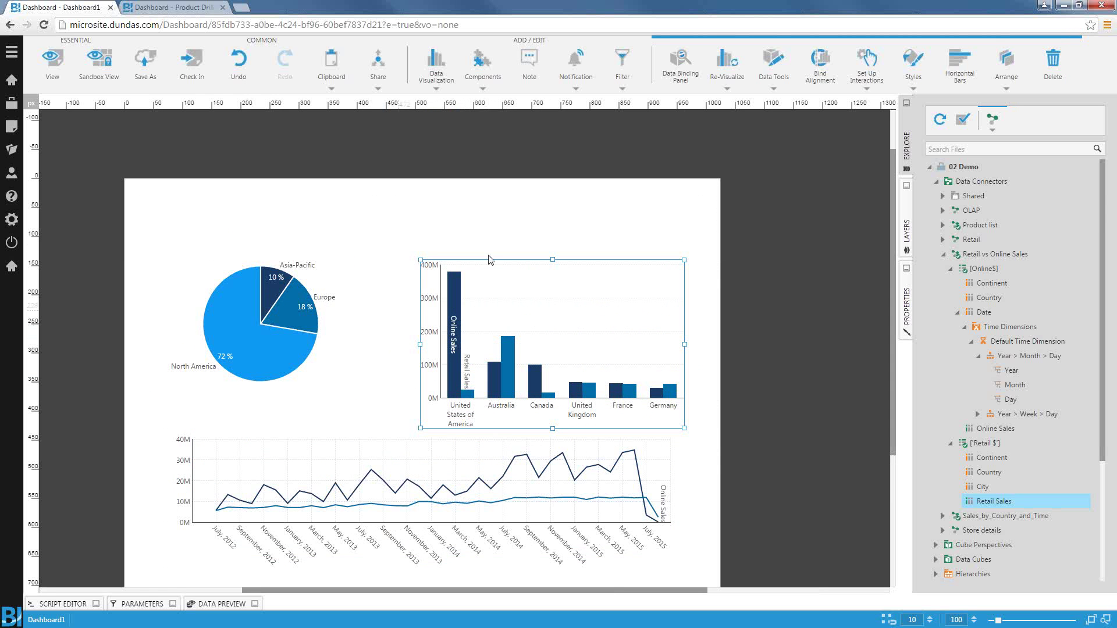
# Add a hierarchy filter bound to Country in all three charts' metric sets and place it above the bar chart
pyautogui.click(622, 84)
pyautogui.click(459, 124)
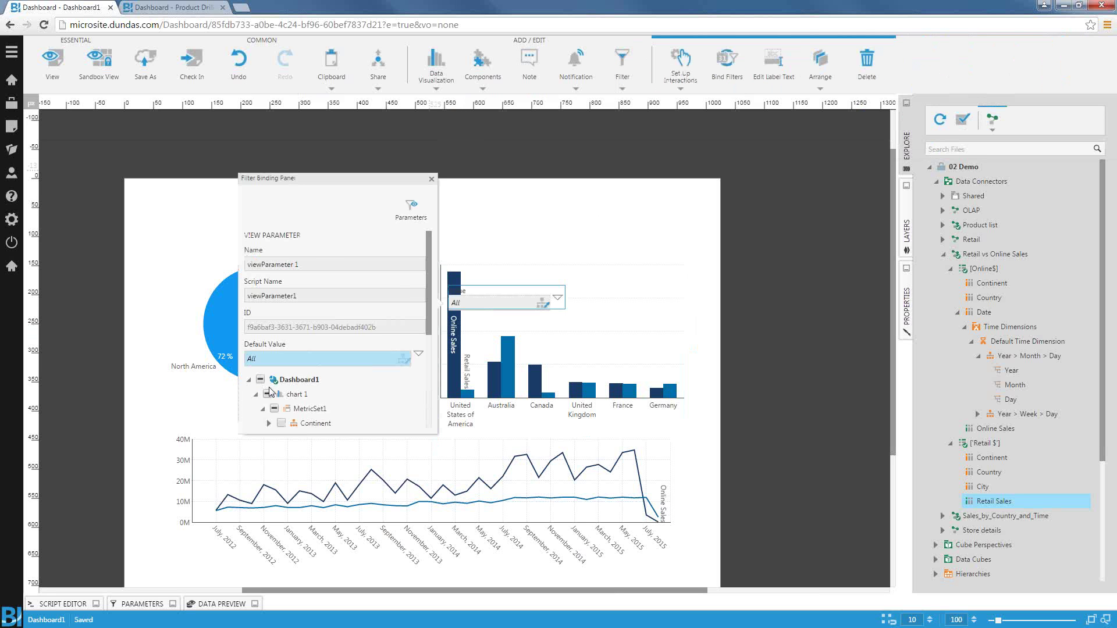
pyautogui.scroll(-1, 272, 392)
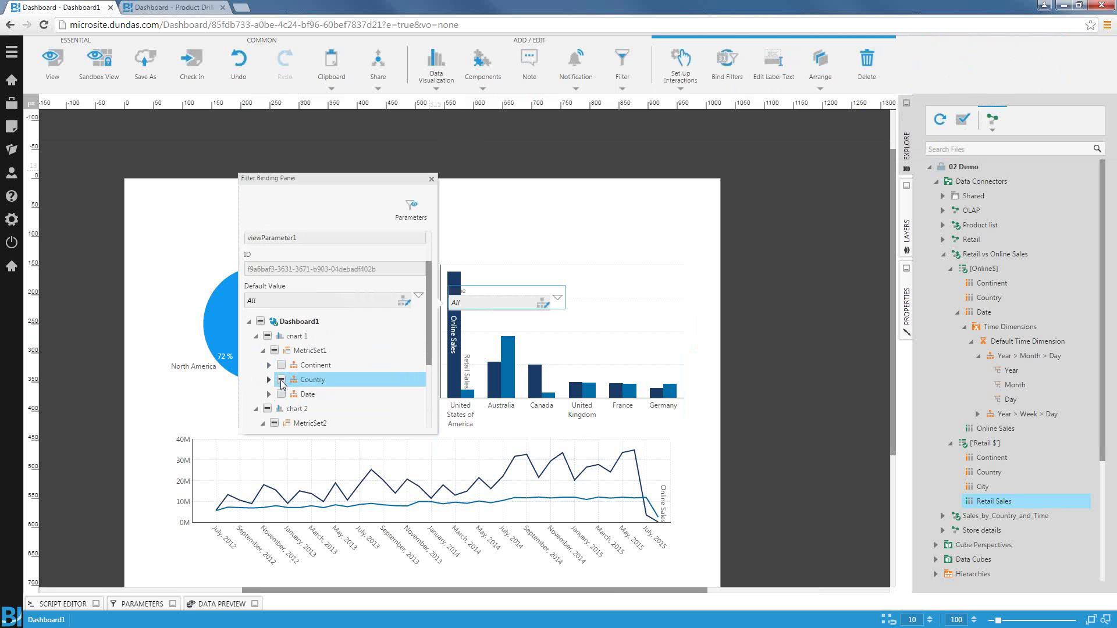
pyautogui.scroll(-1, 282, 384)
pyautogui.scroll(-1, 285, 402)
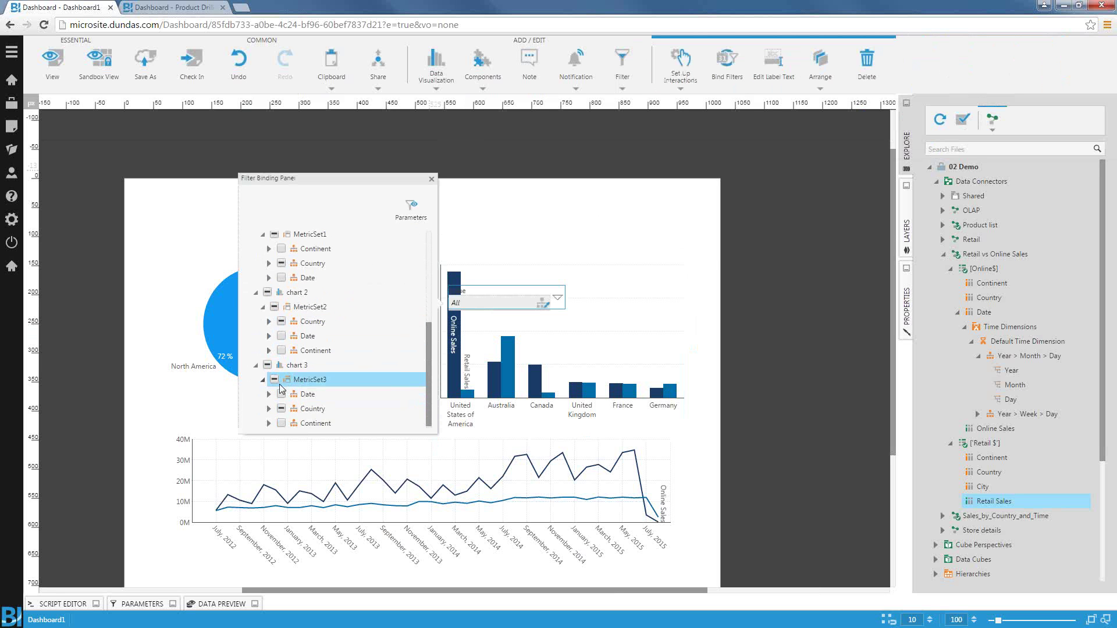
pyautogui.moveTo(494, 295); pyautogui.dragTo(487, 216)
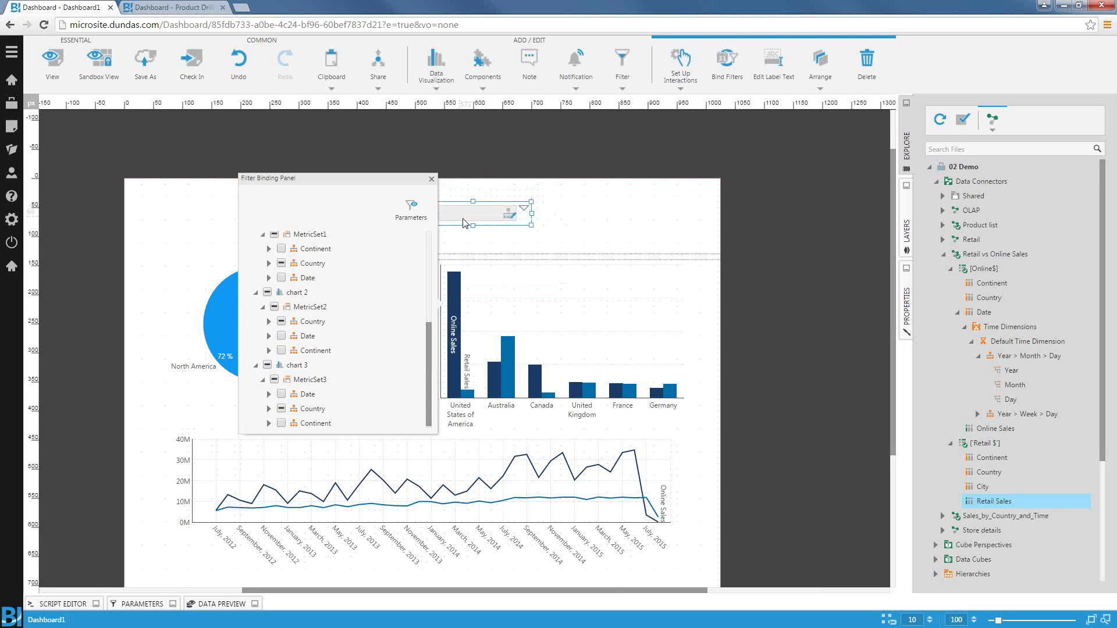
# Set the filter's label text to Country and move the filter left to the middle of the space above the charts
pyautogui.click(906, 307)
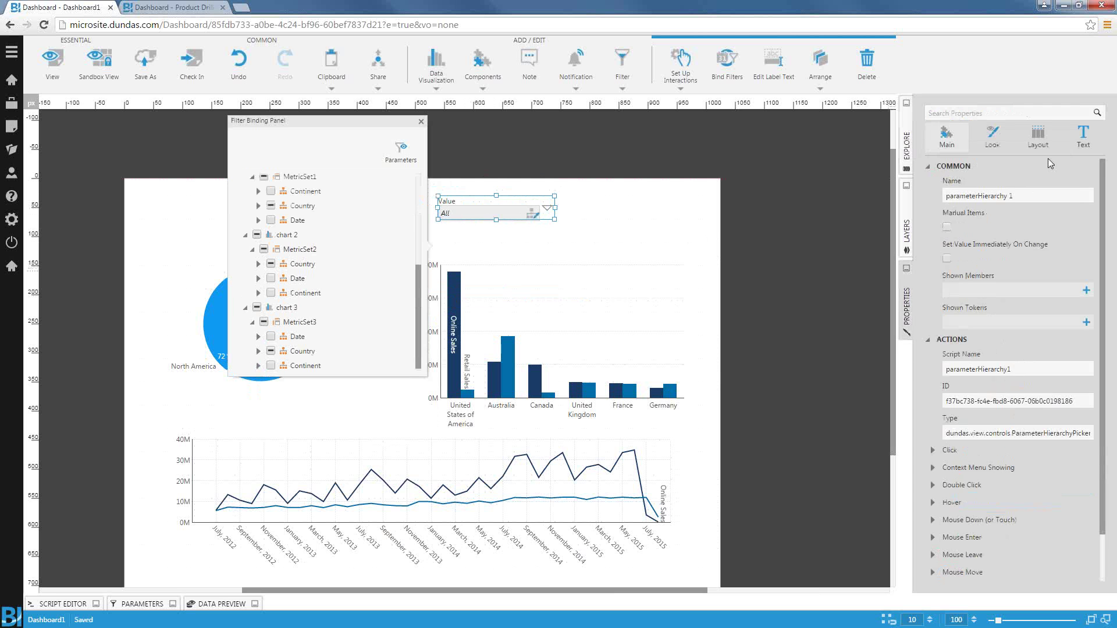
pyautogui.click(1083, 138)
pyautogui.doubleClick(982, 195)
pyautogui.write('Country')
pyautogui.press('Return')
pyautogui.moveTo(497, 214); pyautogui.dragTo(446, 214)
pyautogui.click(598, 142)
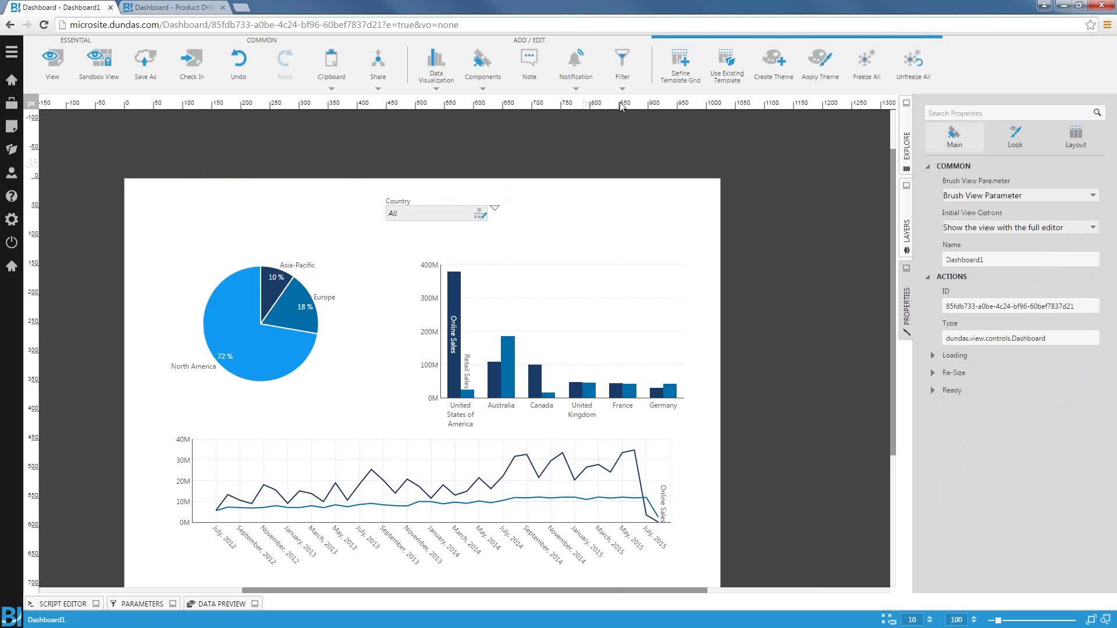
# Add a calendar range filter and bind it to the metric sets of all three charts
pyautogui.click(626, 84)
pyautogui.click(645, 125)
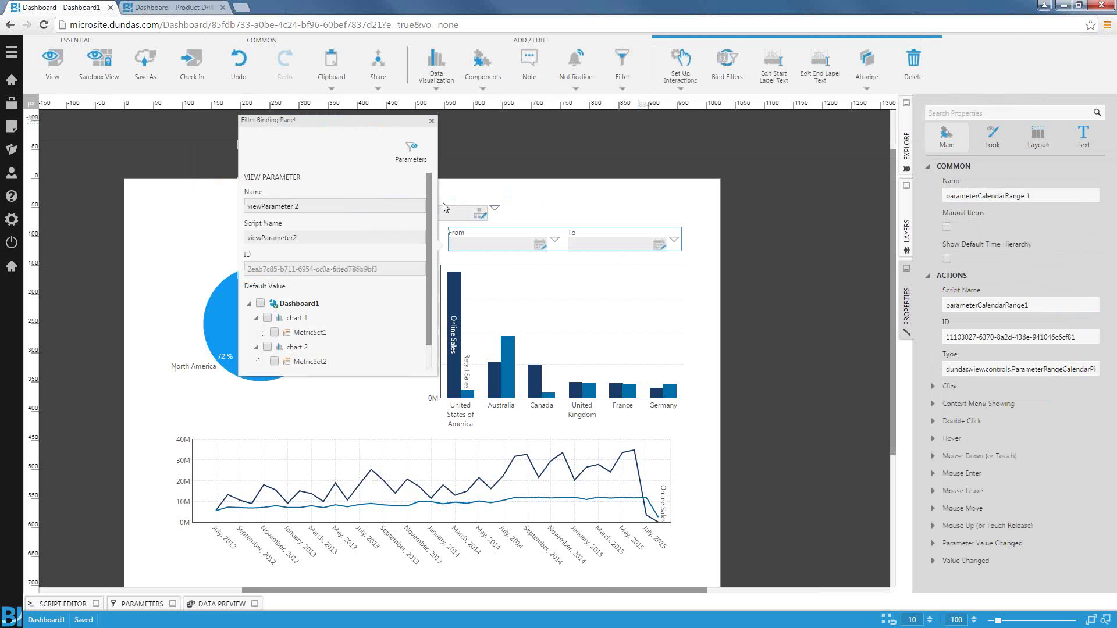
pyautogui.scroll(-1, 313, 346)
pyautogui.click(282, 318)
pyautogui.scroll(-1, 284, 318)
pyautogui.click(281, 308)
pyautogui.scroll(-1, 285, 317)
pyautogui.click(281, 333)
# Place the calendar range filter beside the Country filter and shift both left so they fit in one row above the charts
pyautogui.moveTo(543, 238); pyautogui.dragTo(619, 208)
pyautogui.click(507, 121)
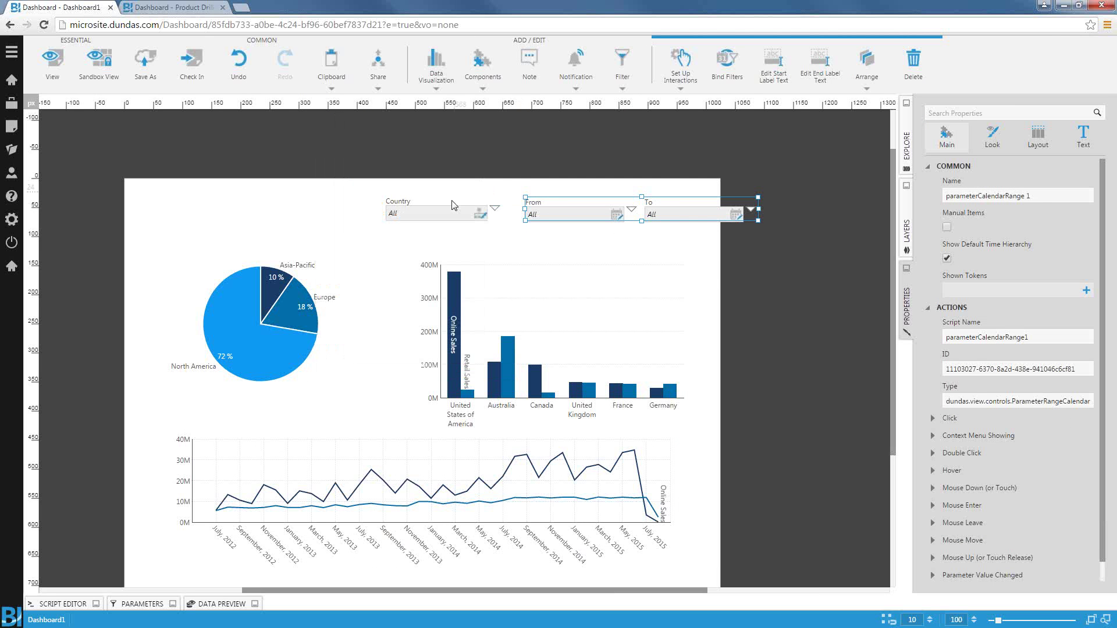
pyautogui.moveTo(435, 211); pyautogui.dragTo(426, 200)
pyautogui.moveTo(550, 216)
pyautogui.mouseDown()
pyautogui.moveTo(516, 209)
pyautogui.moveTo(552, 207)
pyautogui.mouseUp()
pyautogui.click(309, 211)
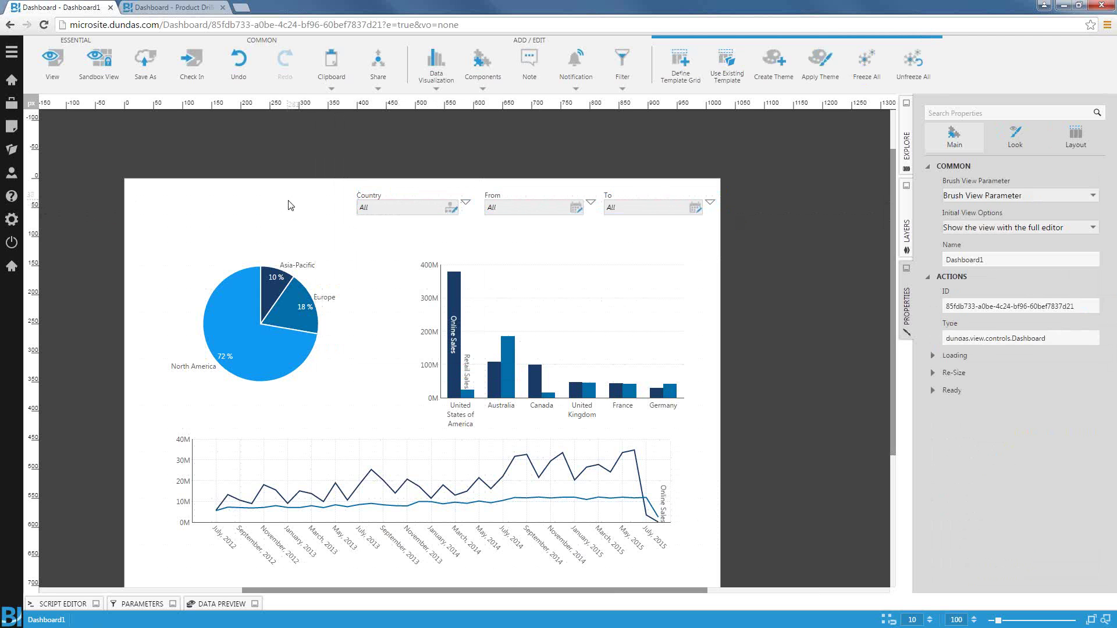
# Apply the shared Bright theme to the dashboard
pyautogui.click(813, 71)
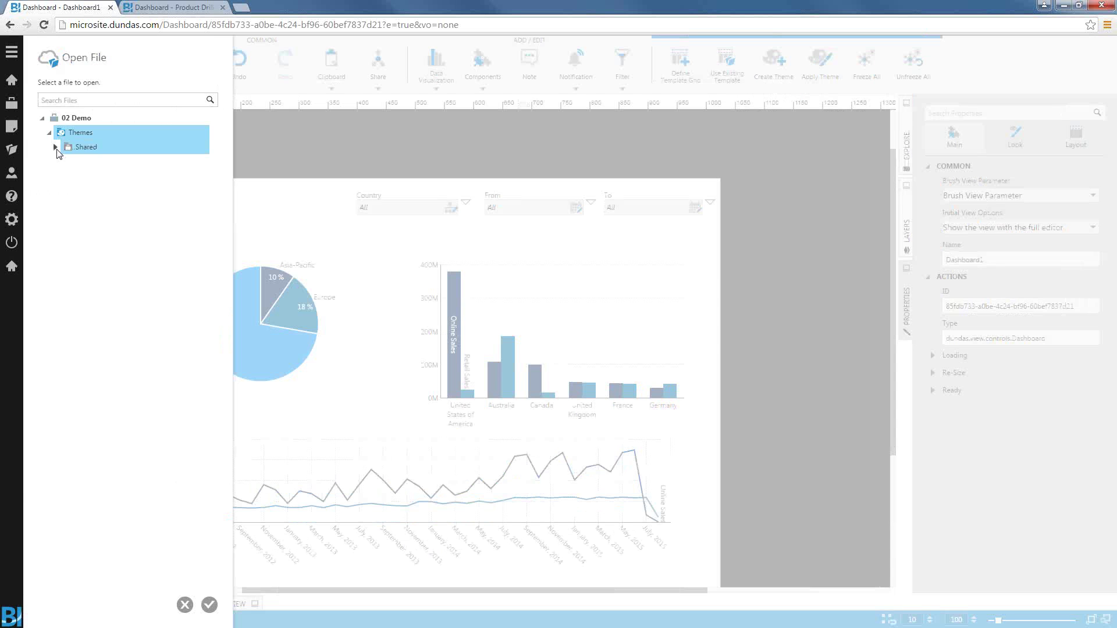
pyautogui.click(51, 147)
pyautogui.click(104, 174)
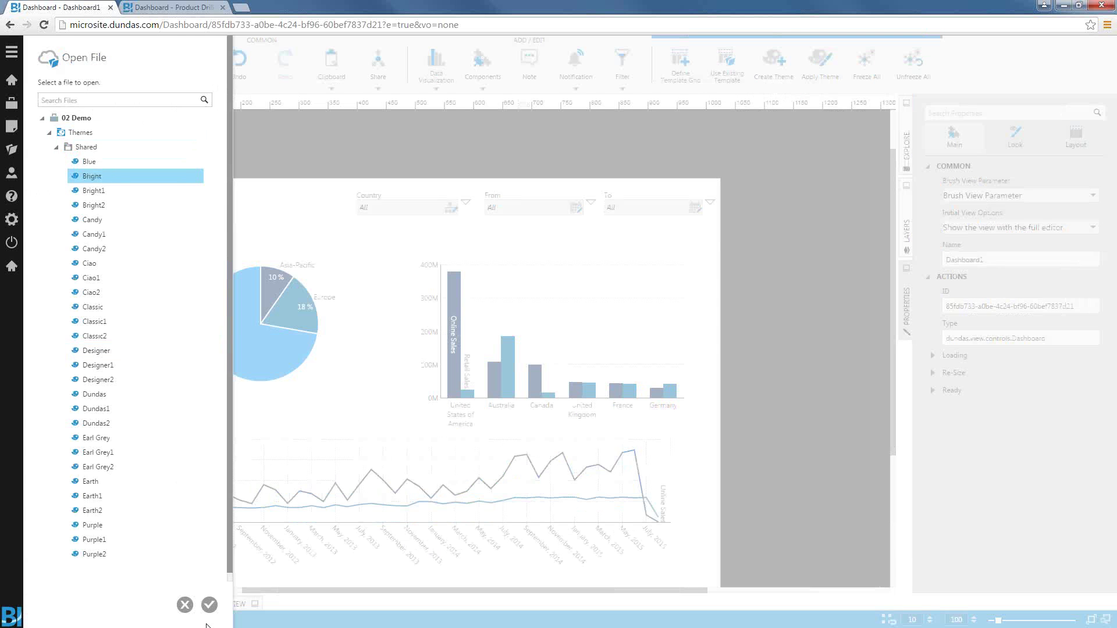
pyautogui.click(210, 605)
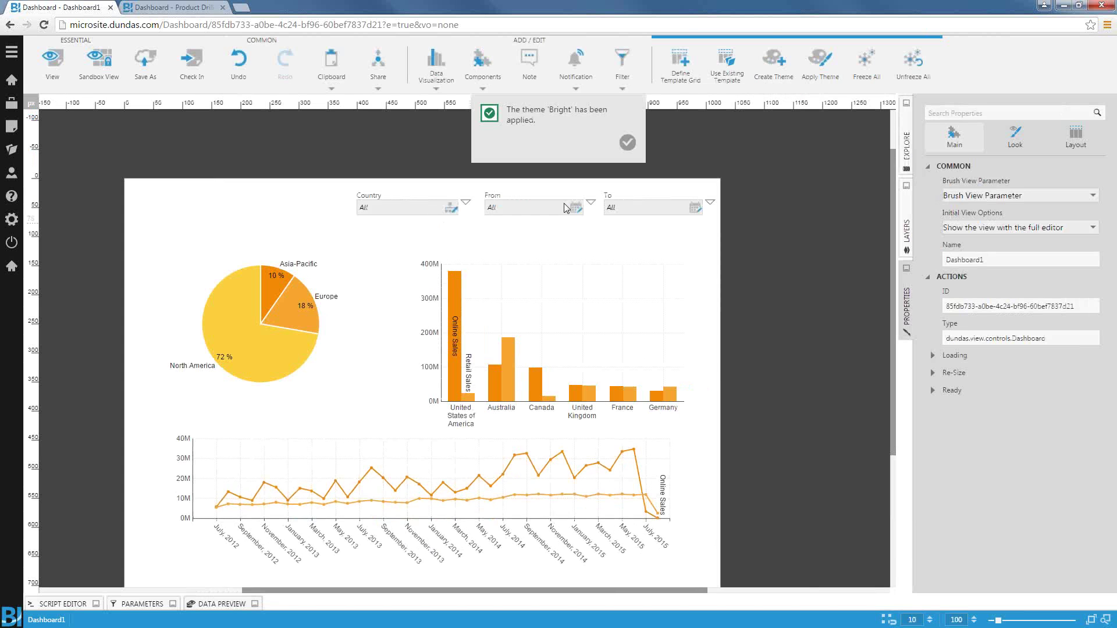
pyautogui.click(625, 148)
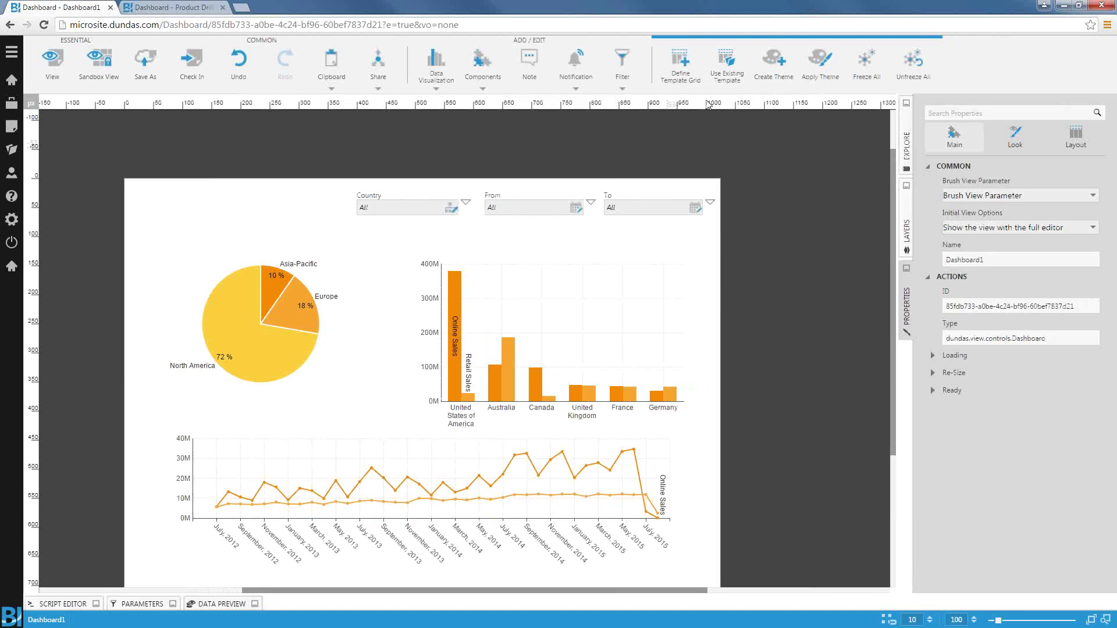
# Apply the existing Dundas template to the dashboard and switch it to view mode
pyautogui.click(718, 81)
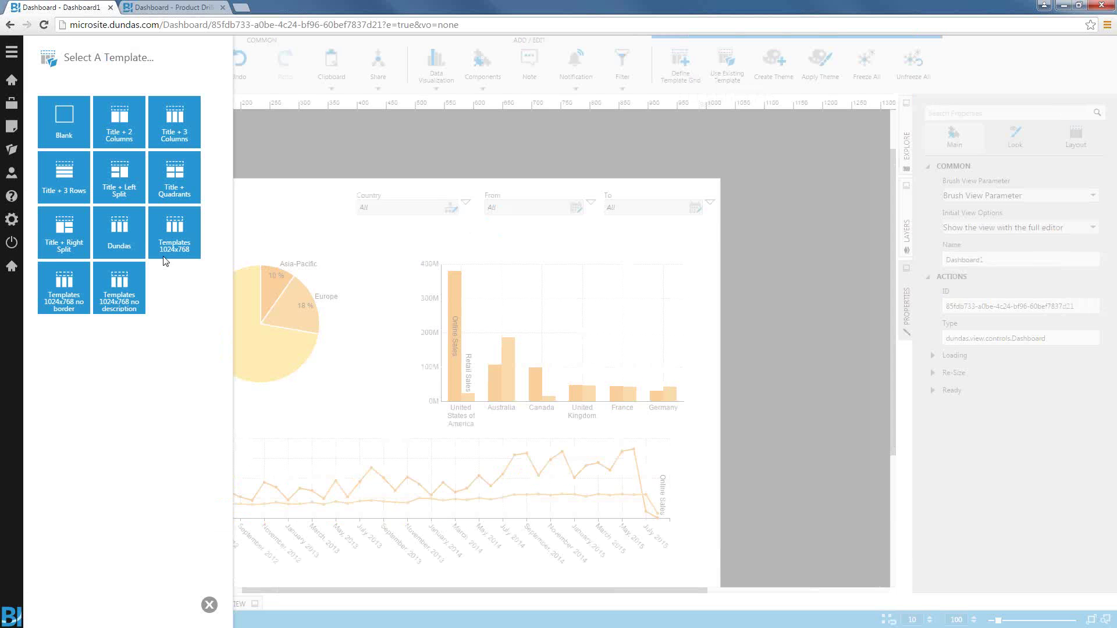
pyautogui.click(131, 233)
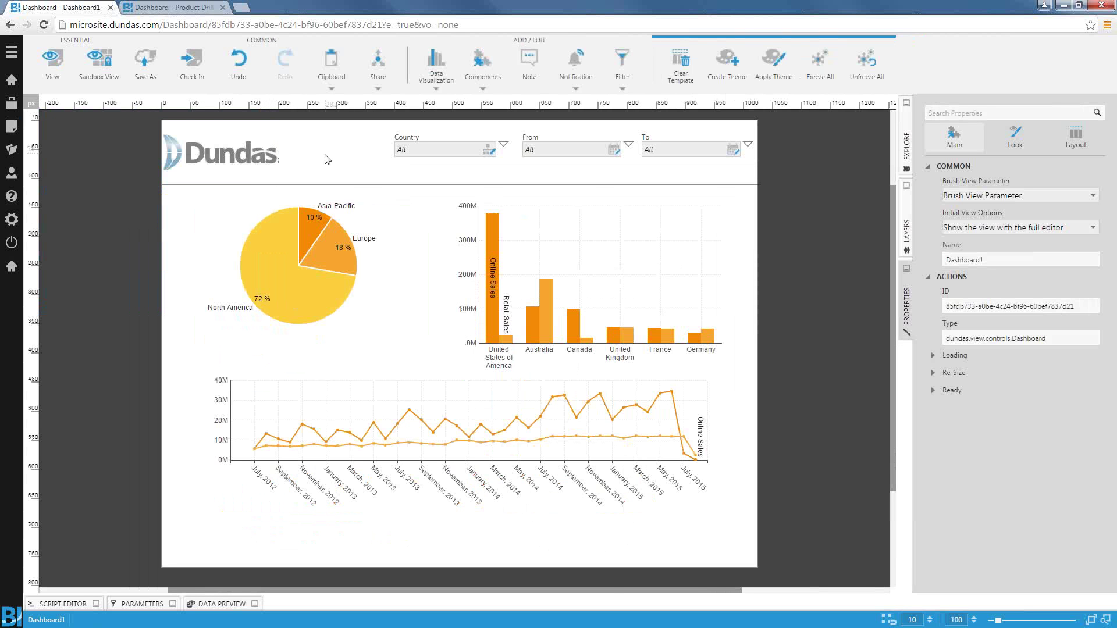
pyautogui.click(61, 69)
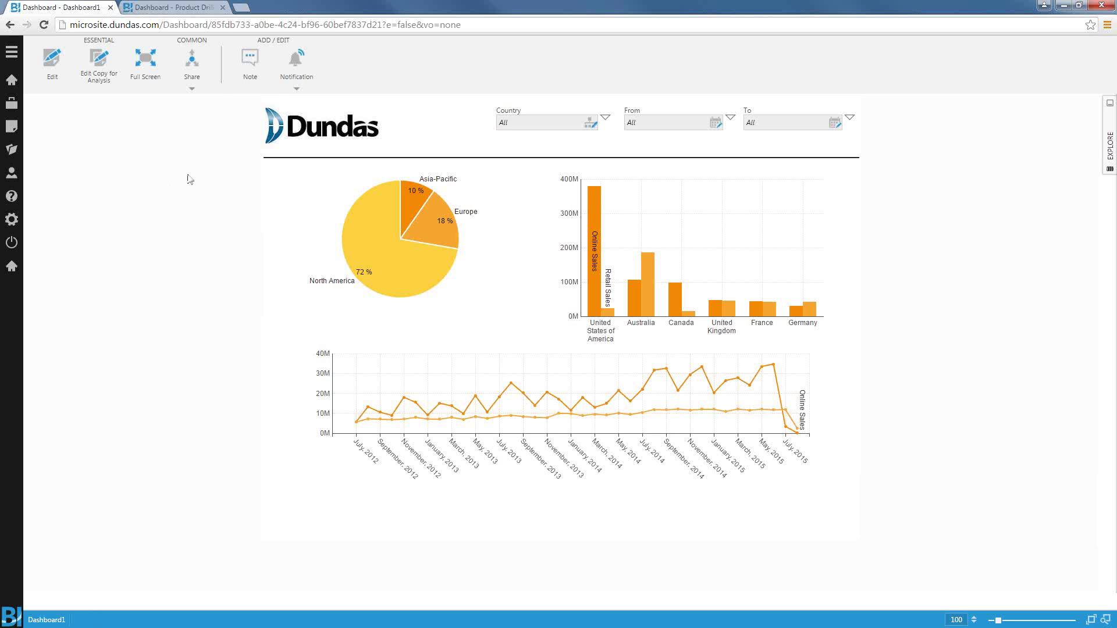
# Share the dashboard as a link and give one other user account access to it
pyautogui.click(191, 85)
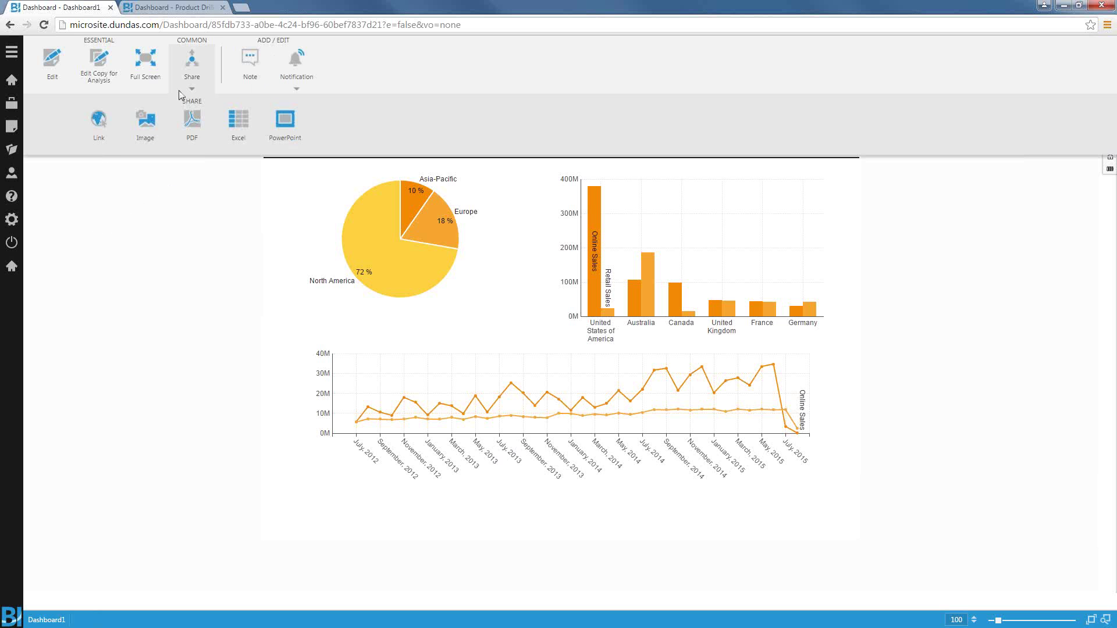
pyautogui.click(98, 125)
pyautogui.click(54, 298)
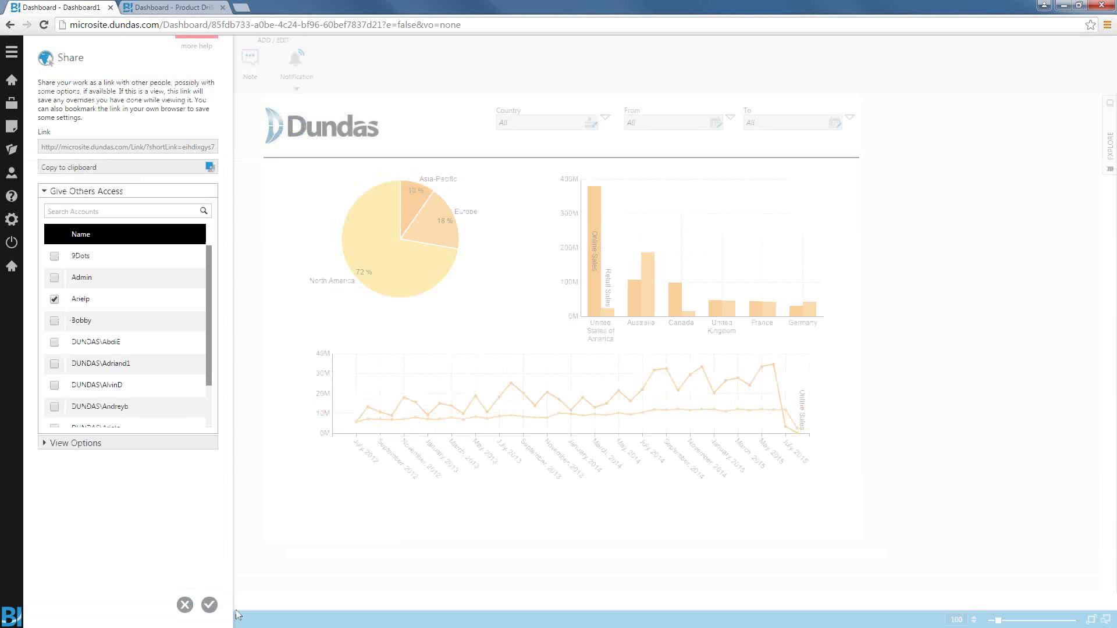
pyautogui.click(209, 604)
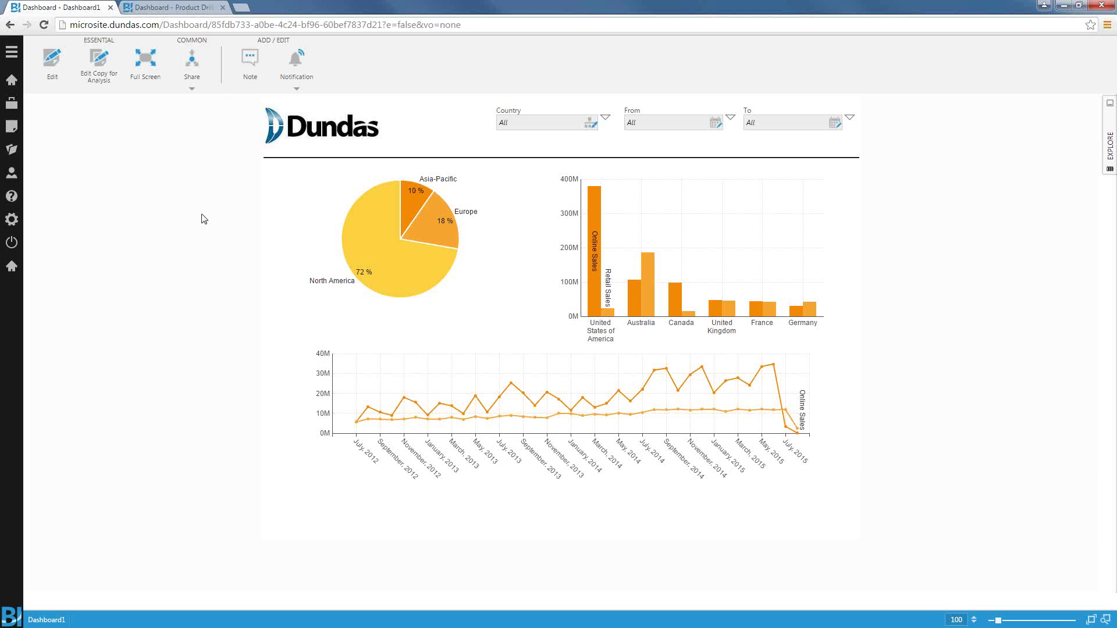
# Start a new notification for the dashboard and set its export format to PDF
pyautogui.click(300, 78)
pyautogui.click(250, 121)
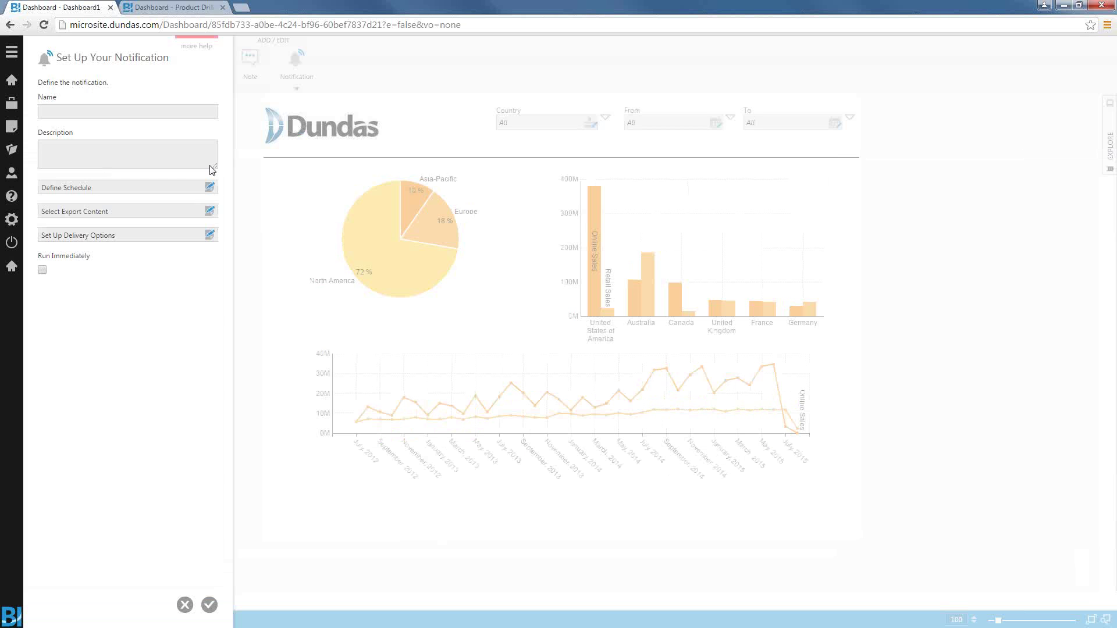
pyautogui.click(128, 212)
pyautogui.click(312, 111)
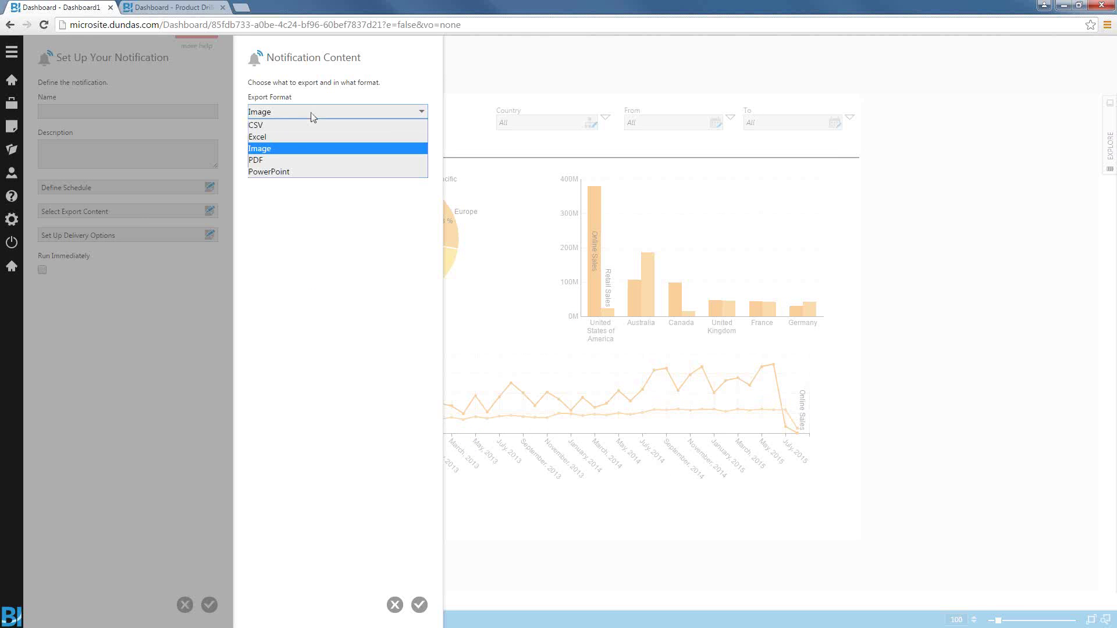
pyautogui.click(298, 159)
pyautogui.click(419, 605)
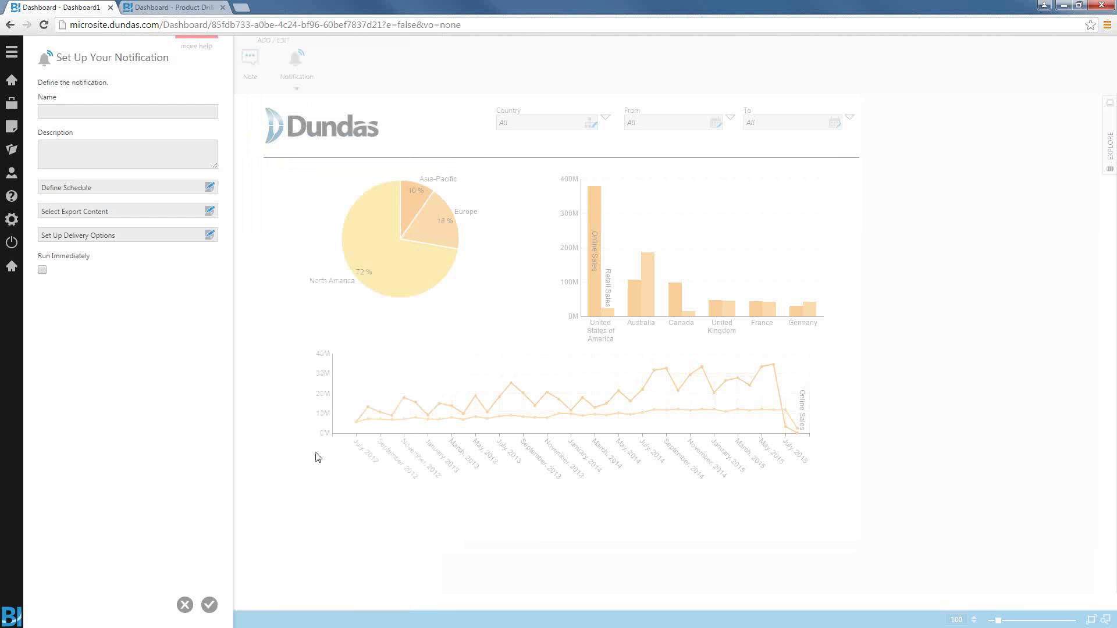
# Add a colleague's domain account as a recipient in the notification's email delivery options
pyautogui.click(113, 232)
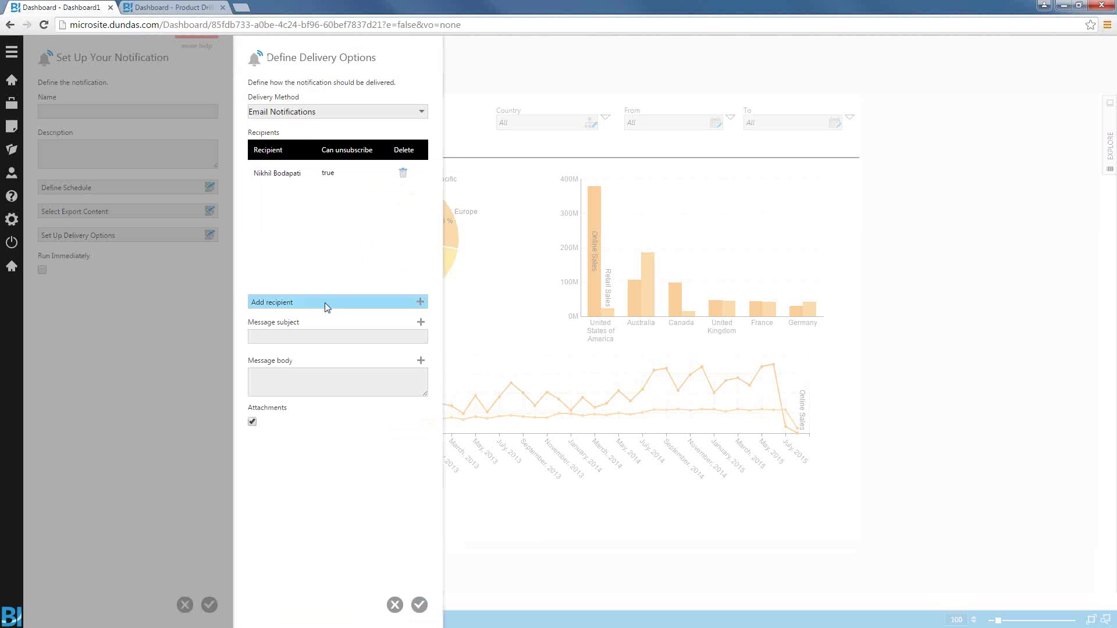
pyautogui.click(326, 304)
pyautogui.click(551, 136)
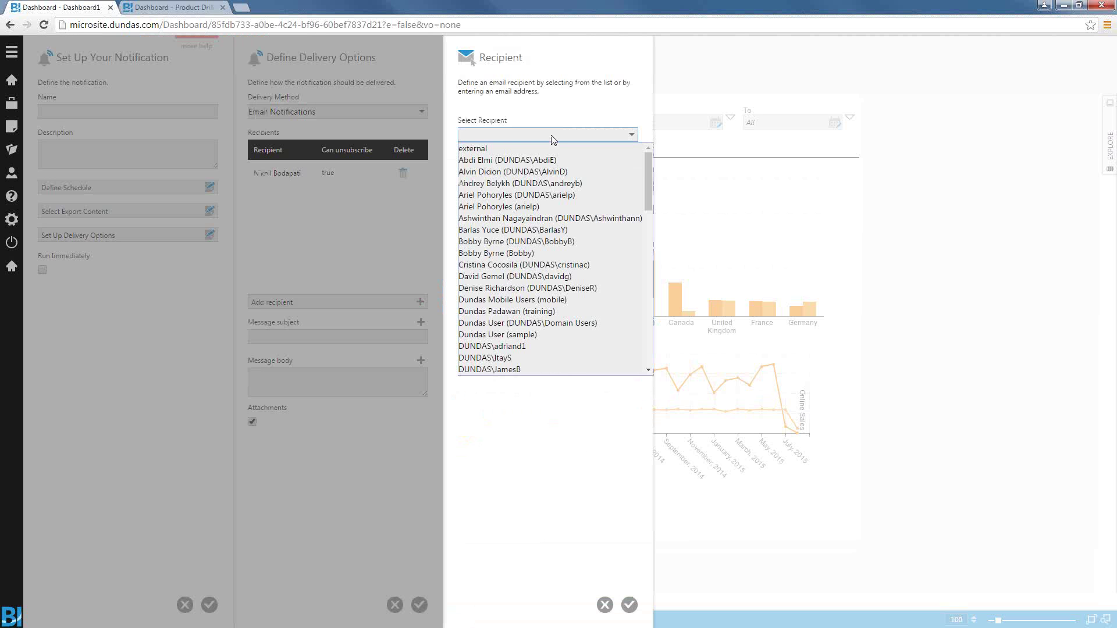
pyautogui.click(520, 195)
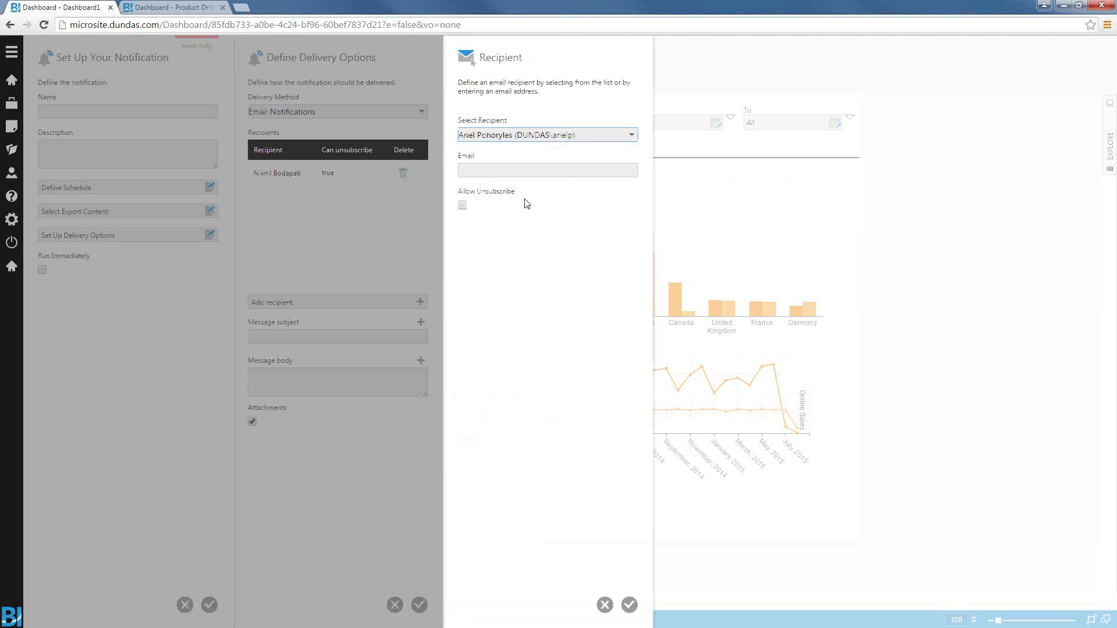
pyautogui.click(630, 605)
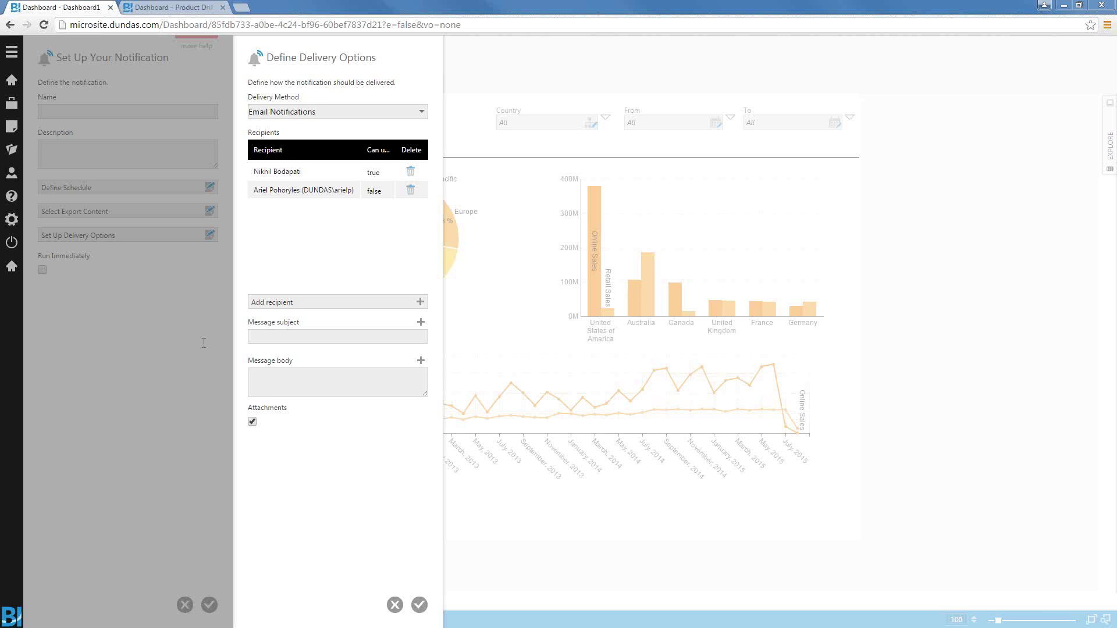
# Set the message subject to "Retail Sales in NA." and paste a body asking why retail sales in North America are so low
pyautogui.click(291, 336)
pyautogui.write('Retail Sales in NA')
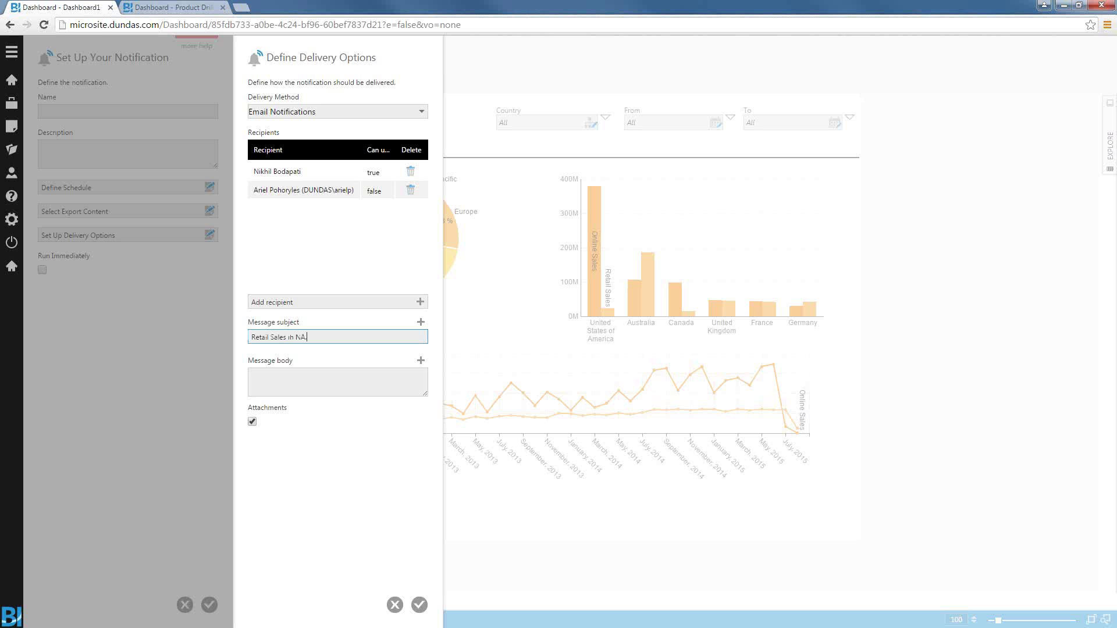
pyautogui.write('.')
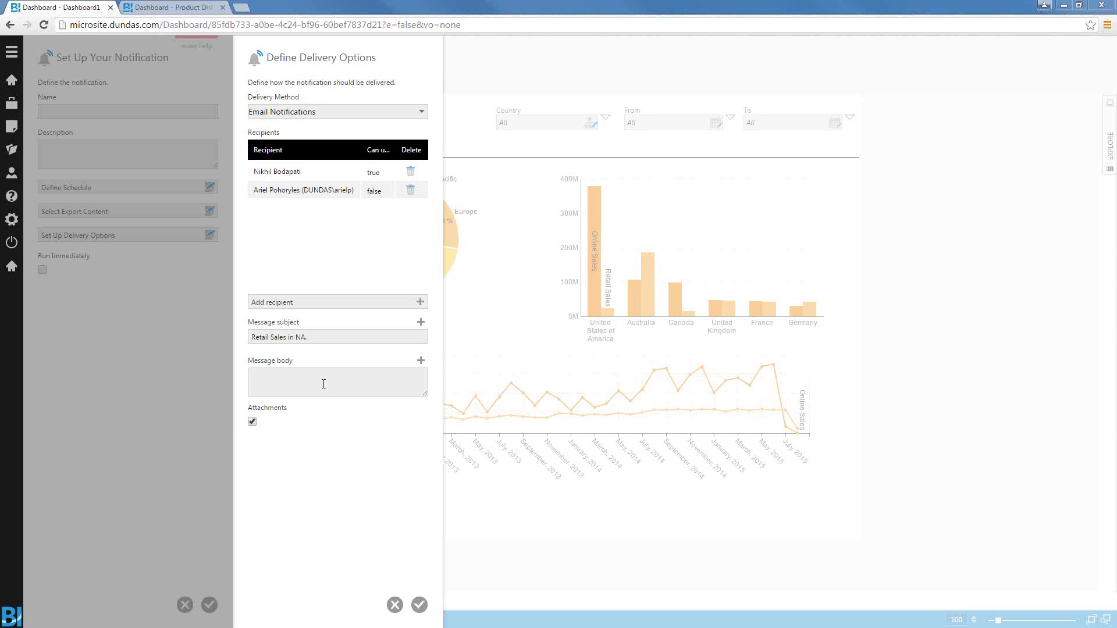
pyautogui.click(321, 382)
pyautogui.hotkey('ctrl', 'v')
pyautogui.scroll(3, 415, 389)
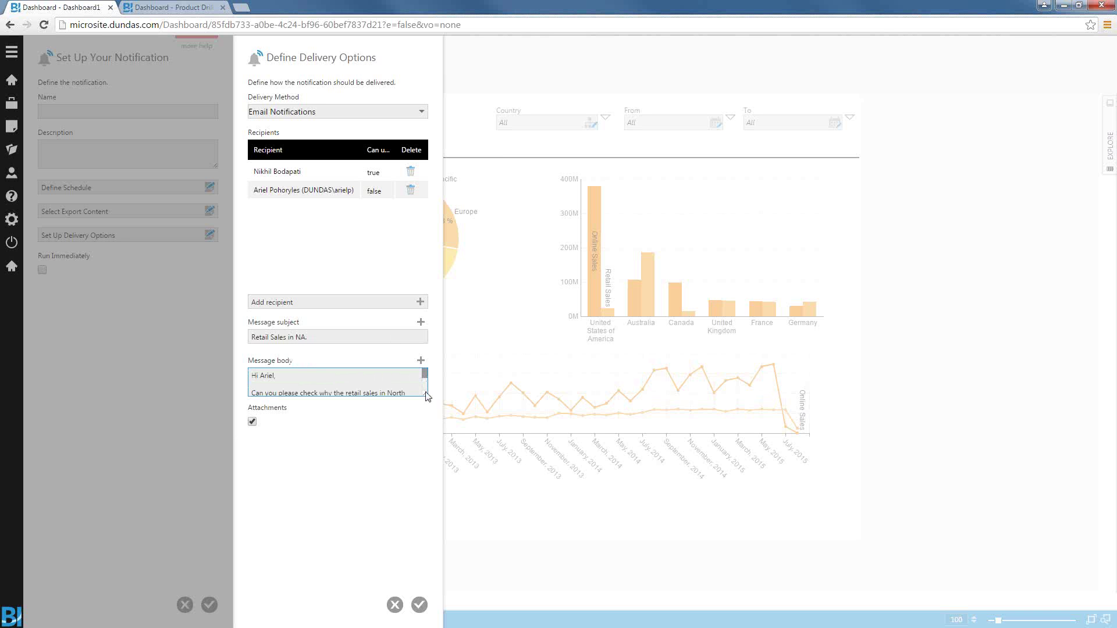
pyautogui.scroll(-3, 415, 379)
pyautogui.scroll(3, 414, 379)
pyautogui.moveTo(425, 378); pyautogui.dragTo(426, 383)
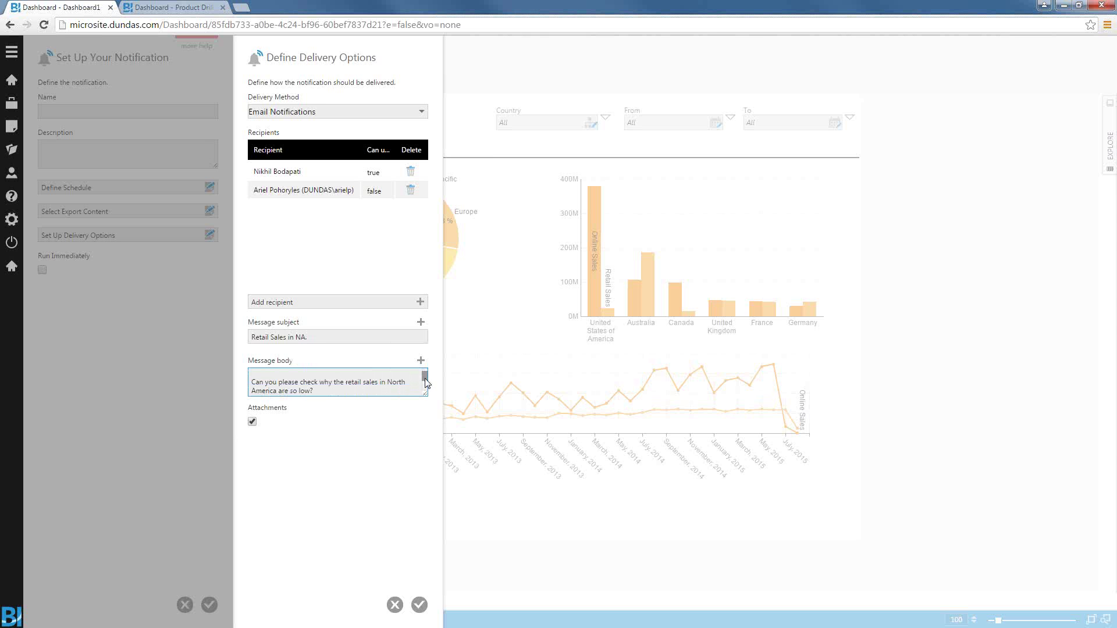
pyautogui.click(417, 603)
# Set the notification to run immediately, name it Retail and create it
pyautogui.click(42, 270)
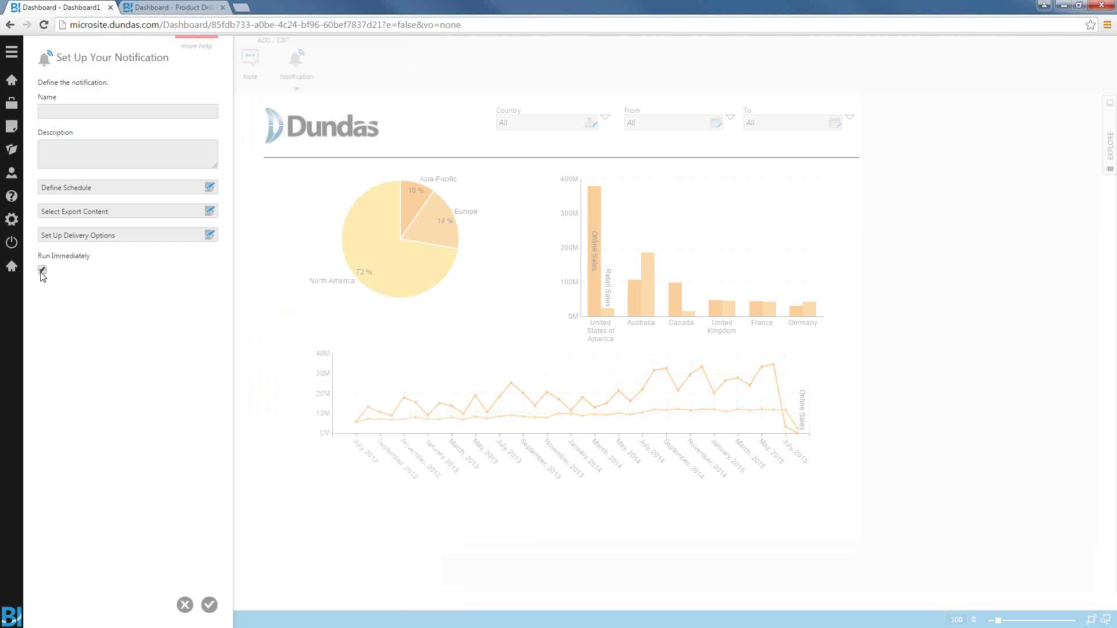
pyautogui.click(210, 605)
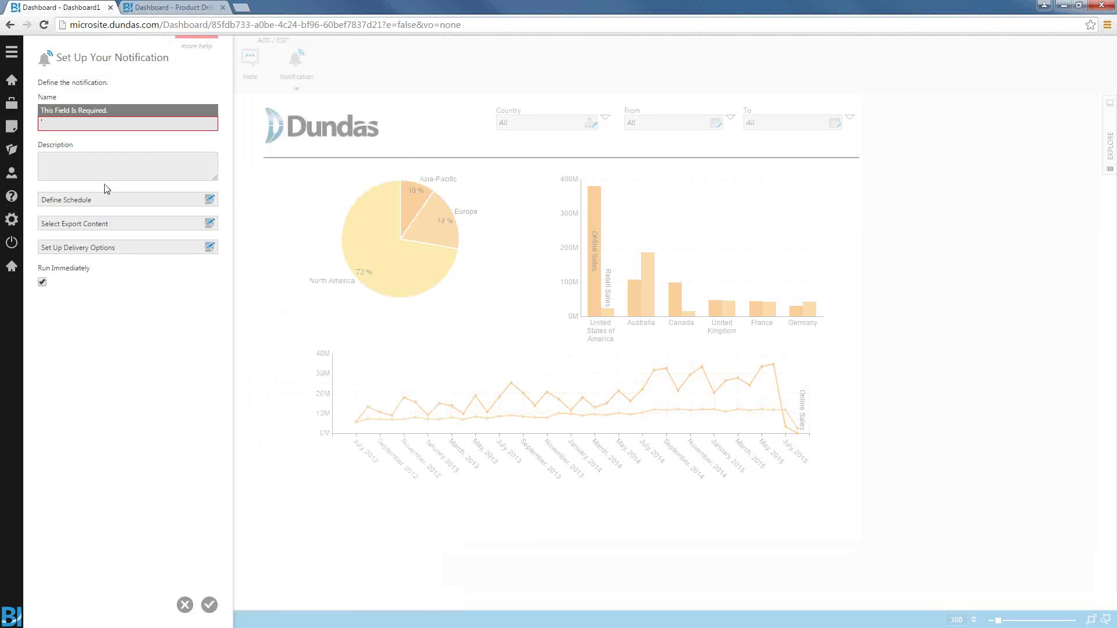
pyautogui.write('Retail')
pyautogui.click(210, 604)
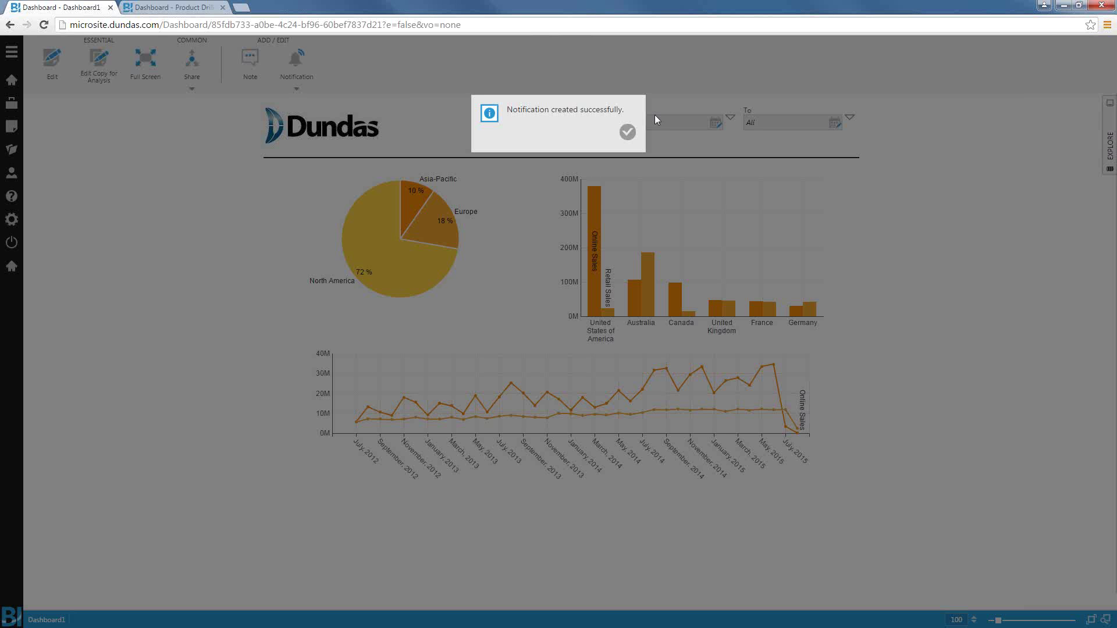
pyautogui.click(627, 132)
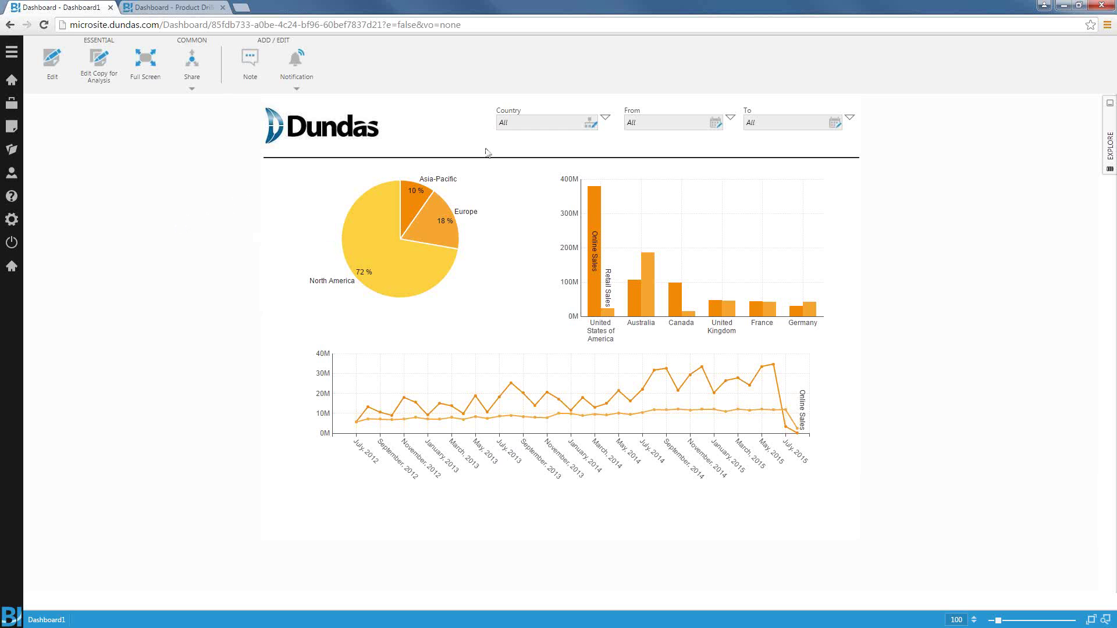
# Filter the dashboard's Country to Canada and United States of America
pyautogui.click(541, 124)
pyautogui.click(525, 191)
pyautogui.click(527, 249)
pyautogui.click(157, 219)
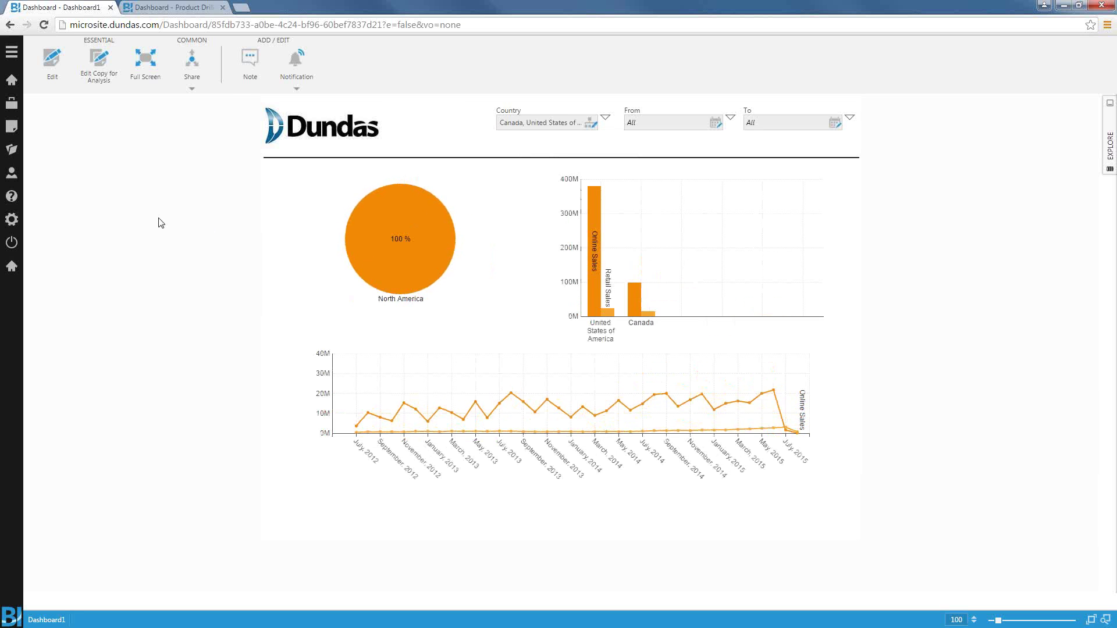
# Change the Country filter to Australia and United States of America
pyautogui.click(551, 128)
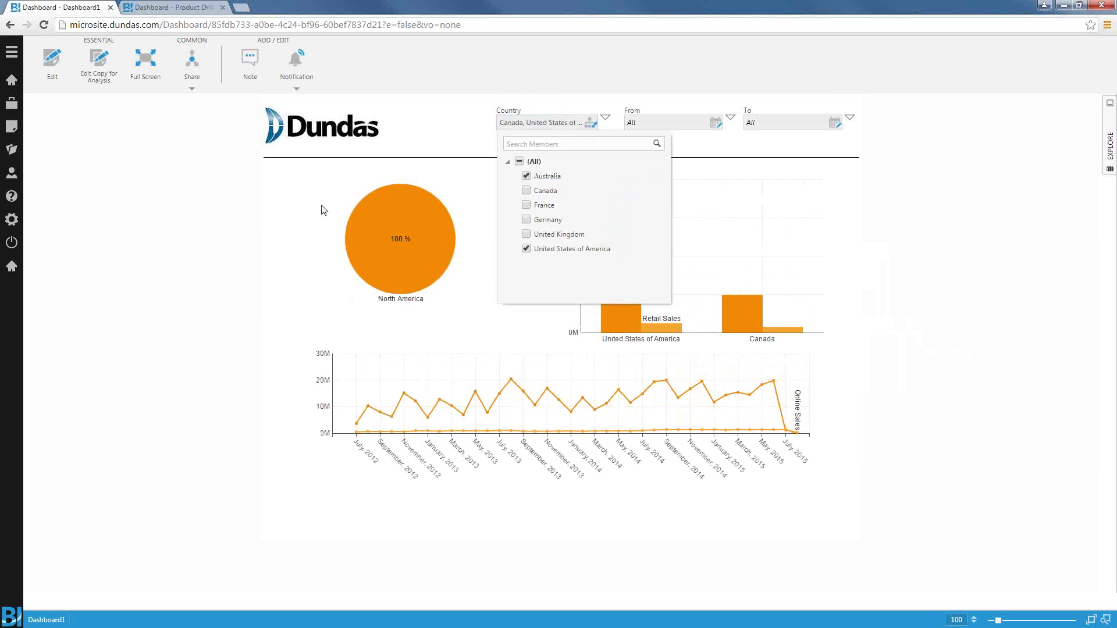
pyautogui.click(526, 176)
pyautogui.click(183, 226)
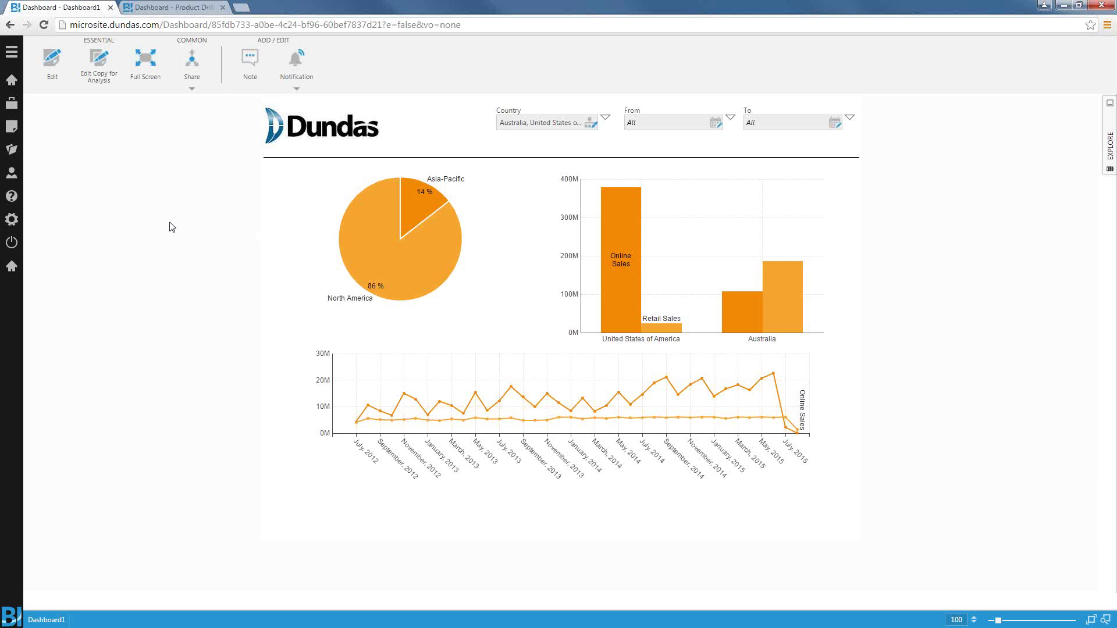
# Open the Store Analysis data cube for editing and select its [Sheet1$] Tabular Select node
pyautogui.click(1110, 135)
pyautogui.click(944, 253)
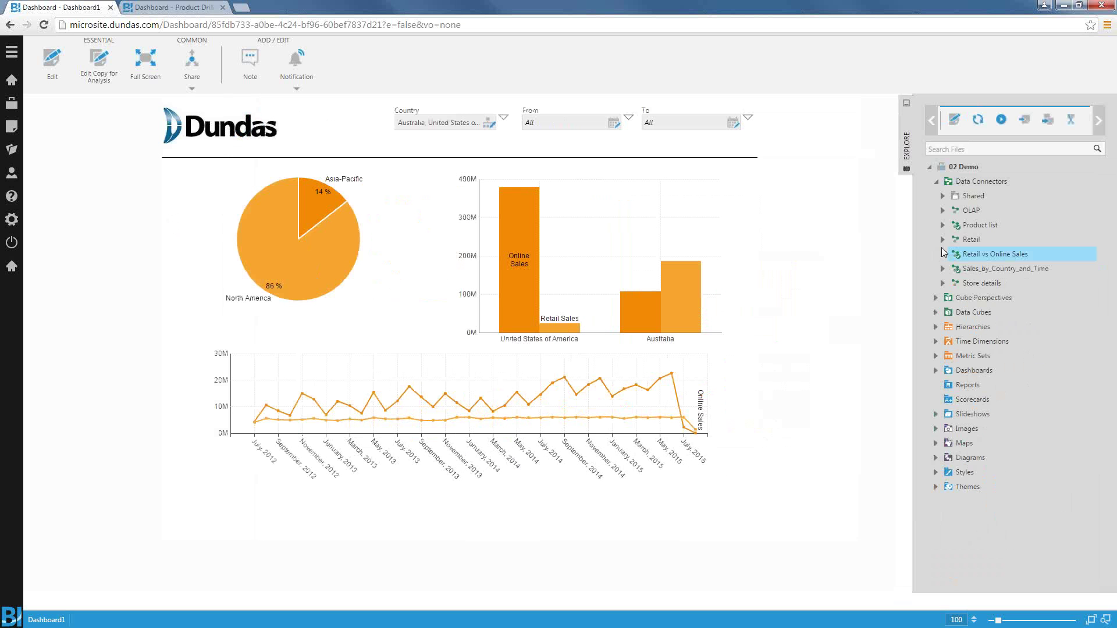
pyautogui.click(936, 313)
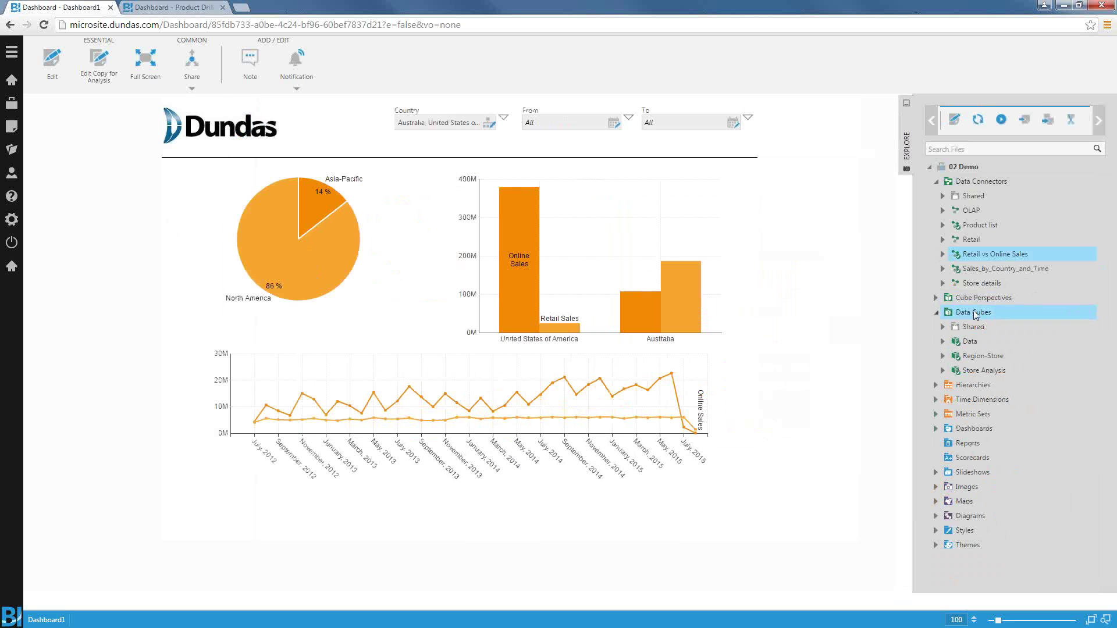
pyautogui.rightClick(974, 372)
pyautogui.click(989, 381)
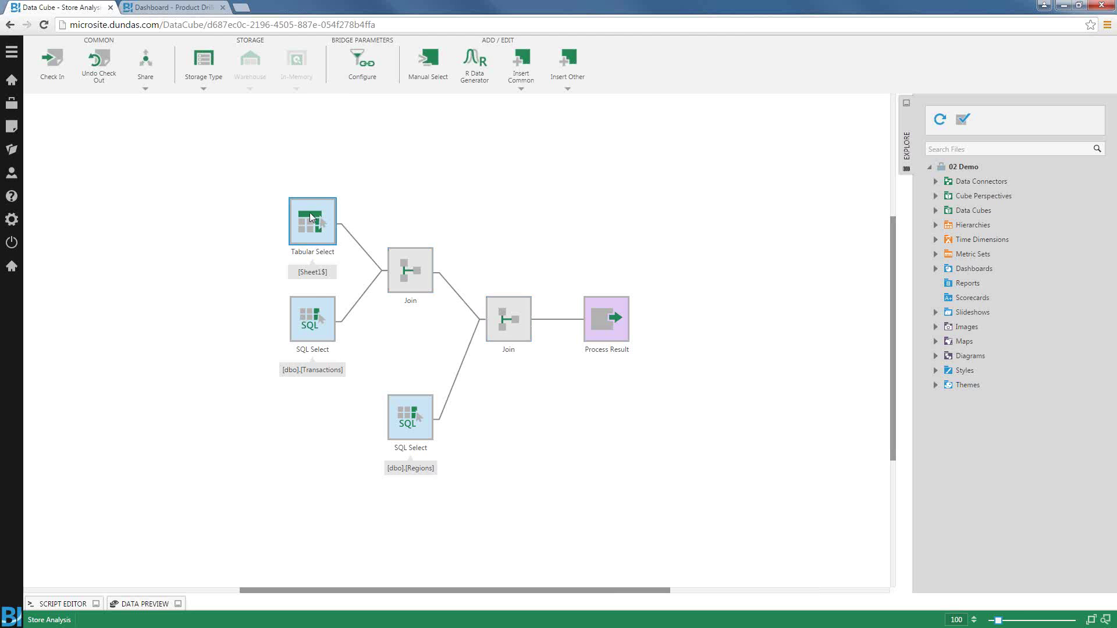
pyautogui.click(311, 218)
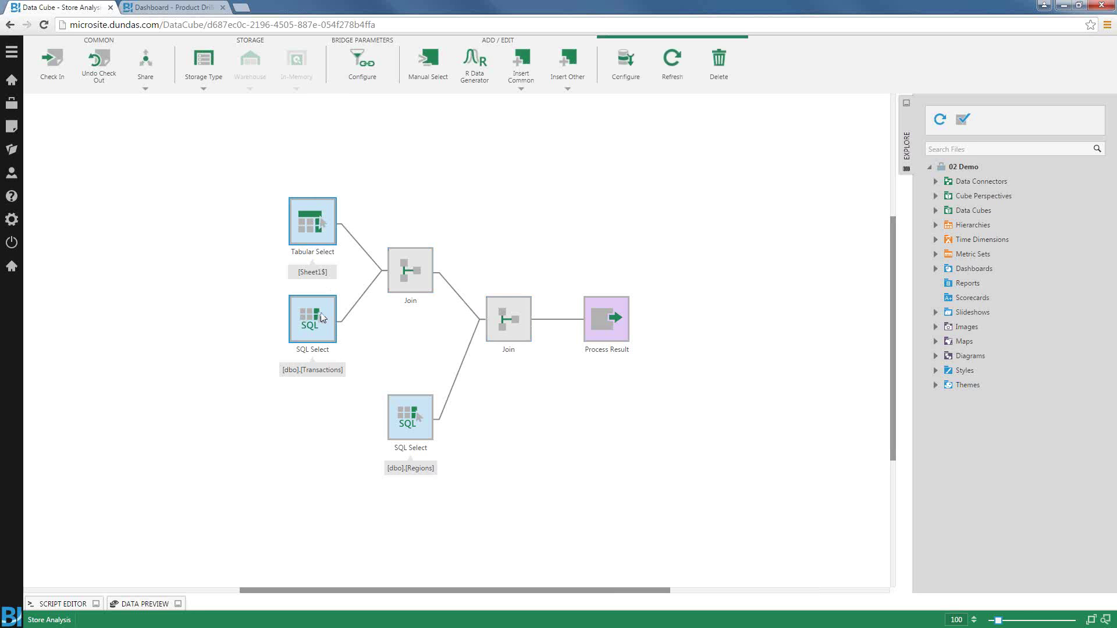
# Preview the output data of the Process Result node, including its measures and store columns
pyautogui.click(411, 410)
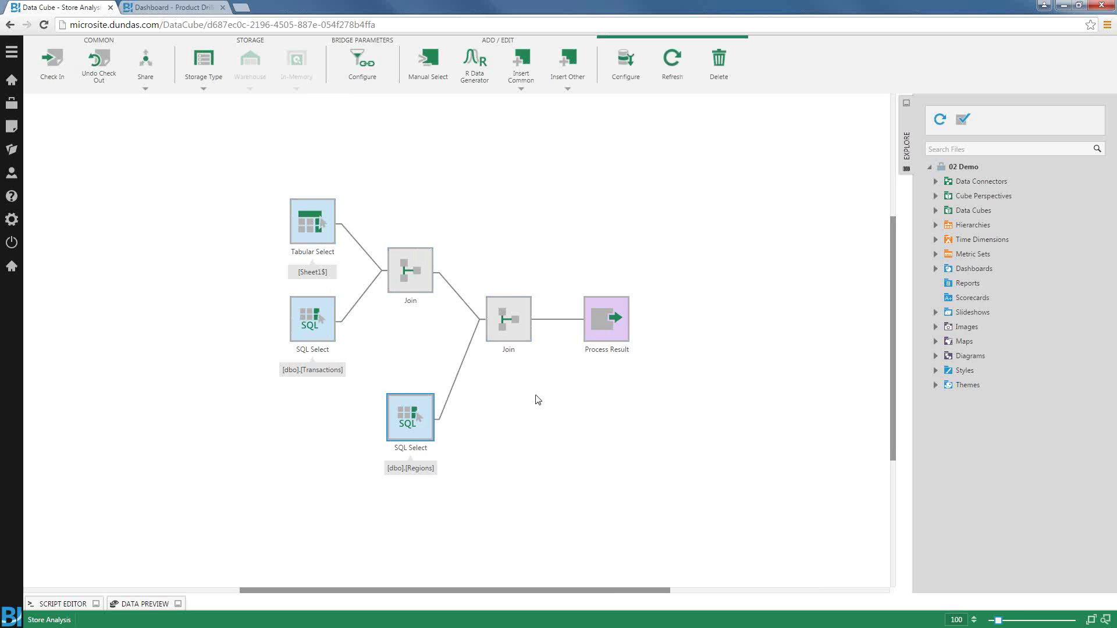
pyautogui.click(592, 326)
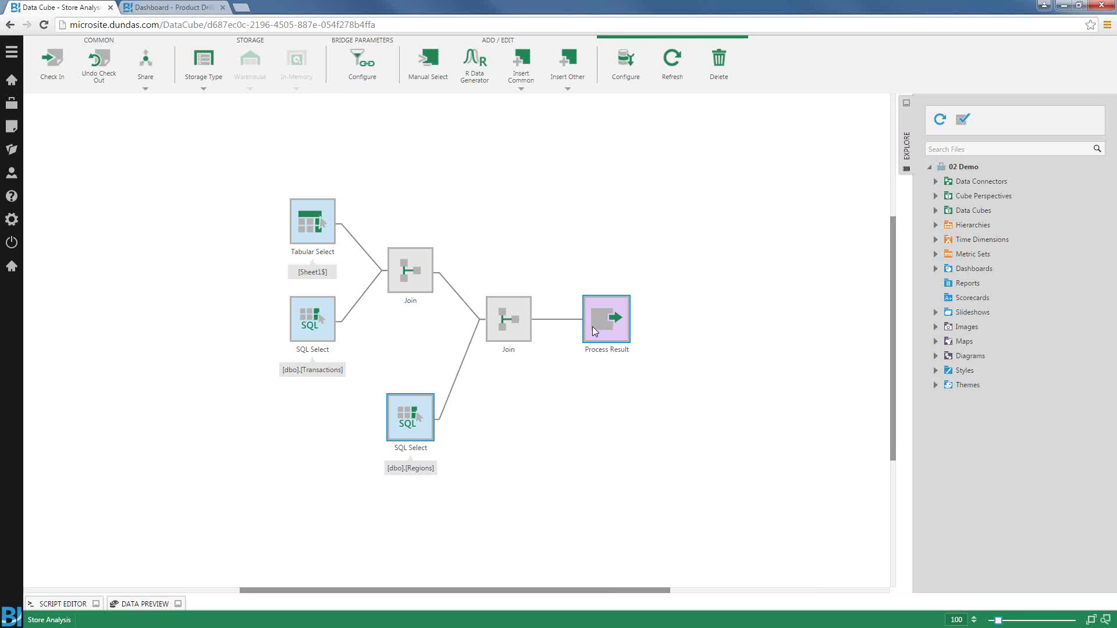
pyautogui.click(145, 605)
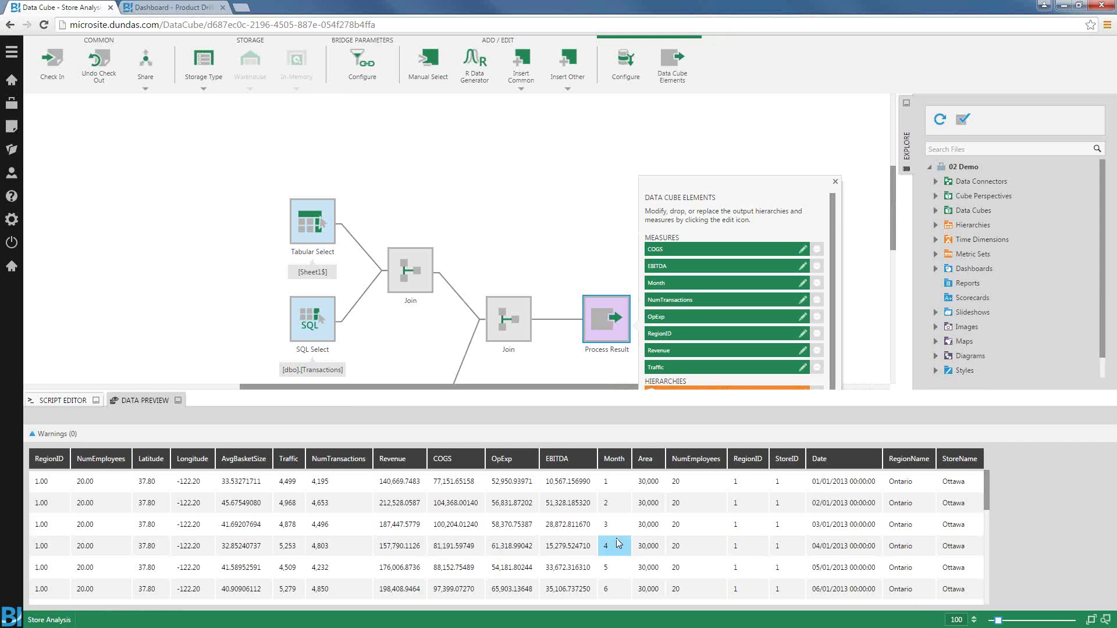
pyautogui.click(148, 400)
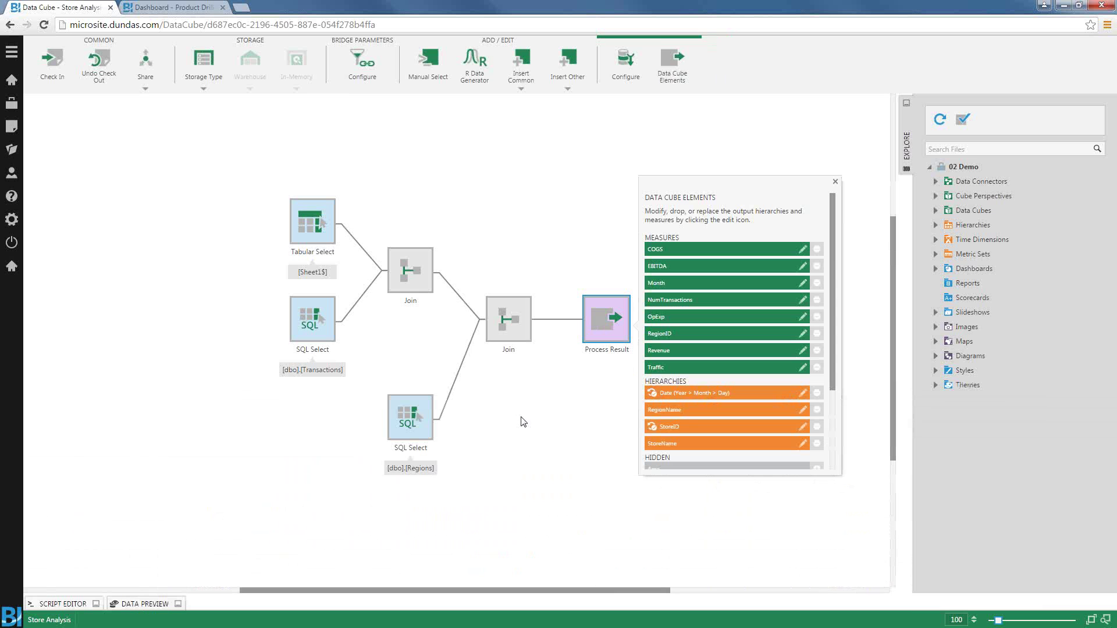
# Insert a Data Conversion transform on the connection between the final Join and Process Result
pyautogui.click(555, 318)
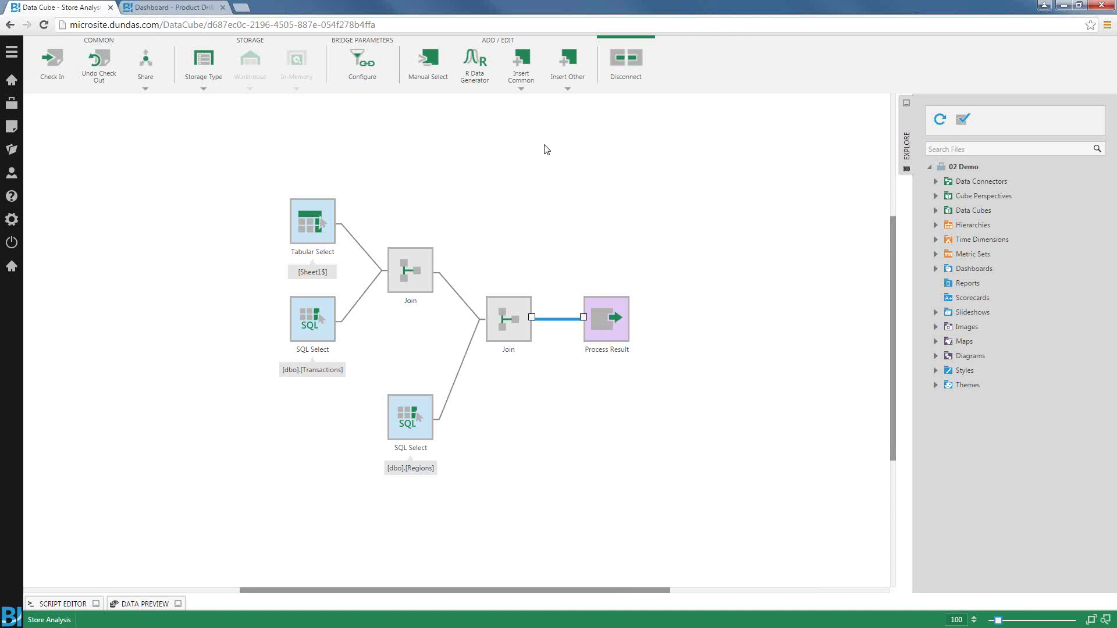
pyautogui.click(522, 85)
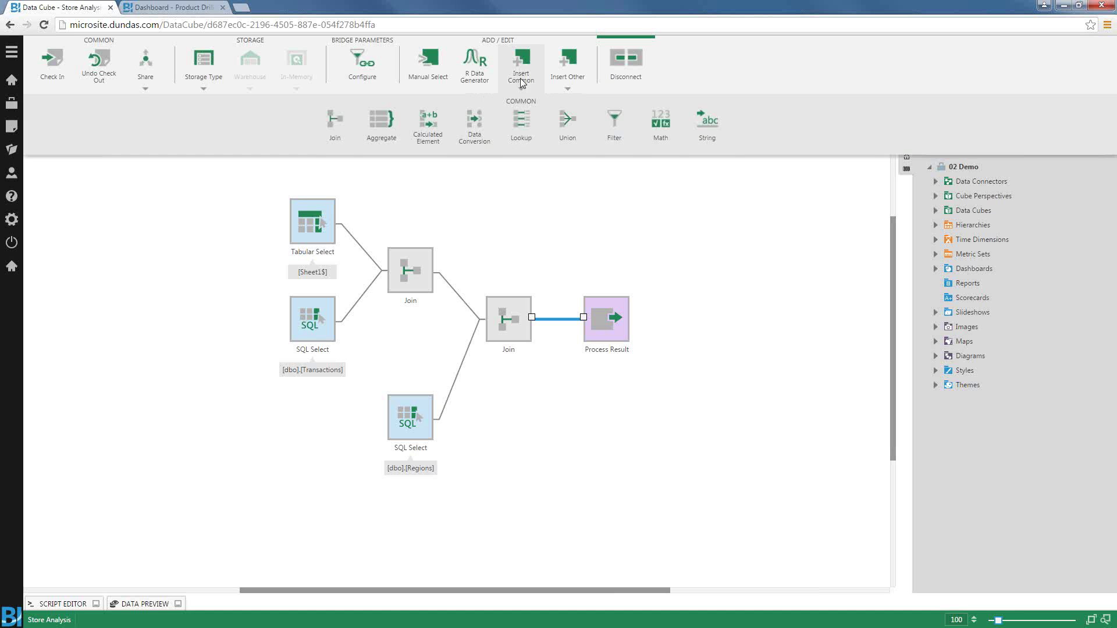
pyautogui.click(476, 112)
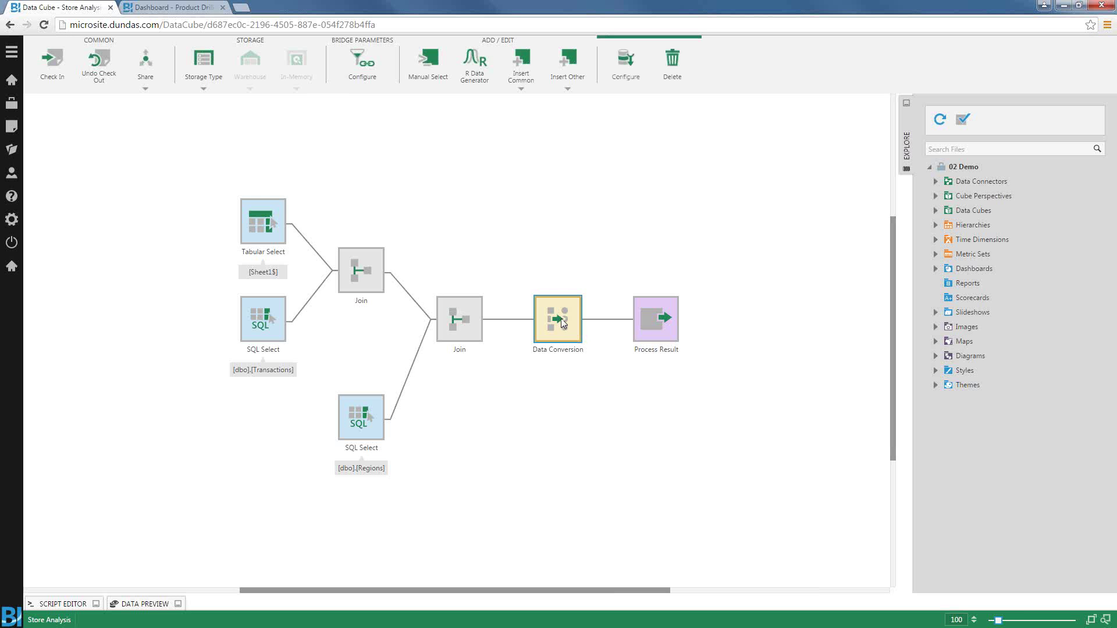
# Configure the Data Conversion transform to convert COGS and EBITDA to Currency and Month to String
pyautogui.click(626, 68)
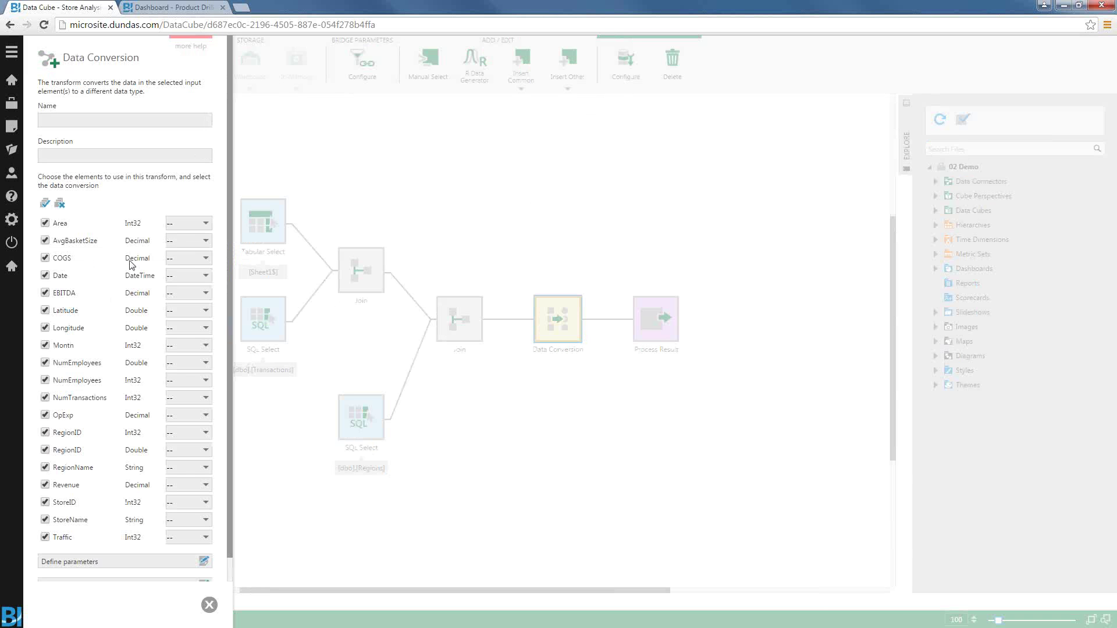
pyautogui.click(193, 259)
pyautogui.click(186, 435)
pyautogui.click(199, 293)
pyautogui.click(184, 470)
pyautogui.click(181, 348)
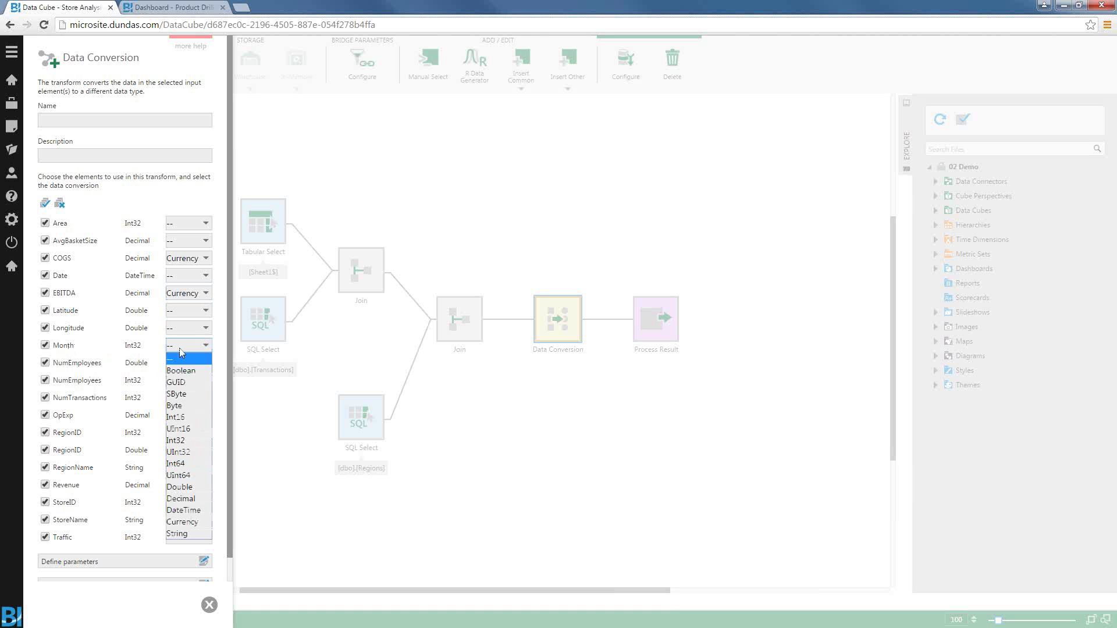
pyautogui.click(179, 533)
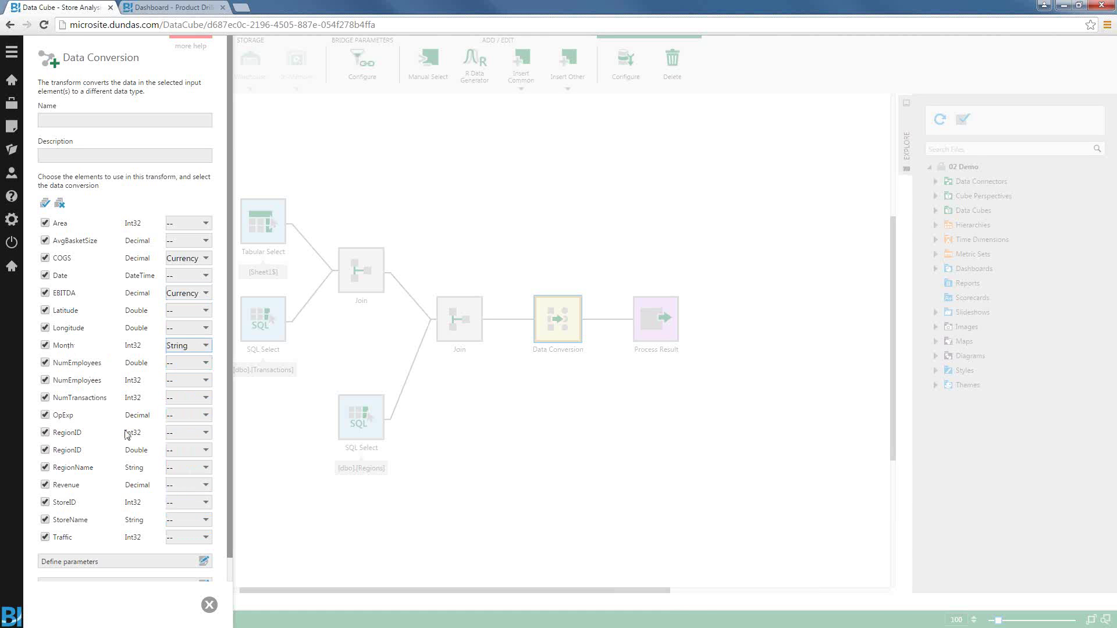
# Convert OpExp and Revenue to Currency as well and close the Data Conversion settings
pyautogui.click(184, 416)
pyautogui.click(180, 603)
pyautogui.click(194, 488)
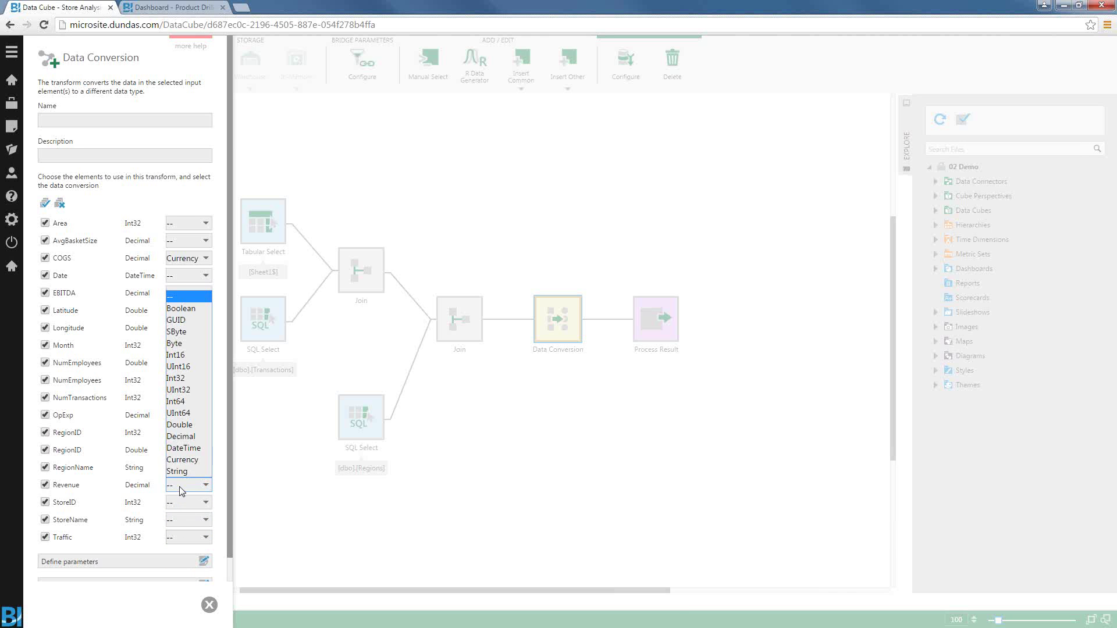
pyautogui.click(182, 460)
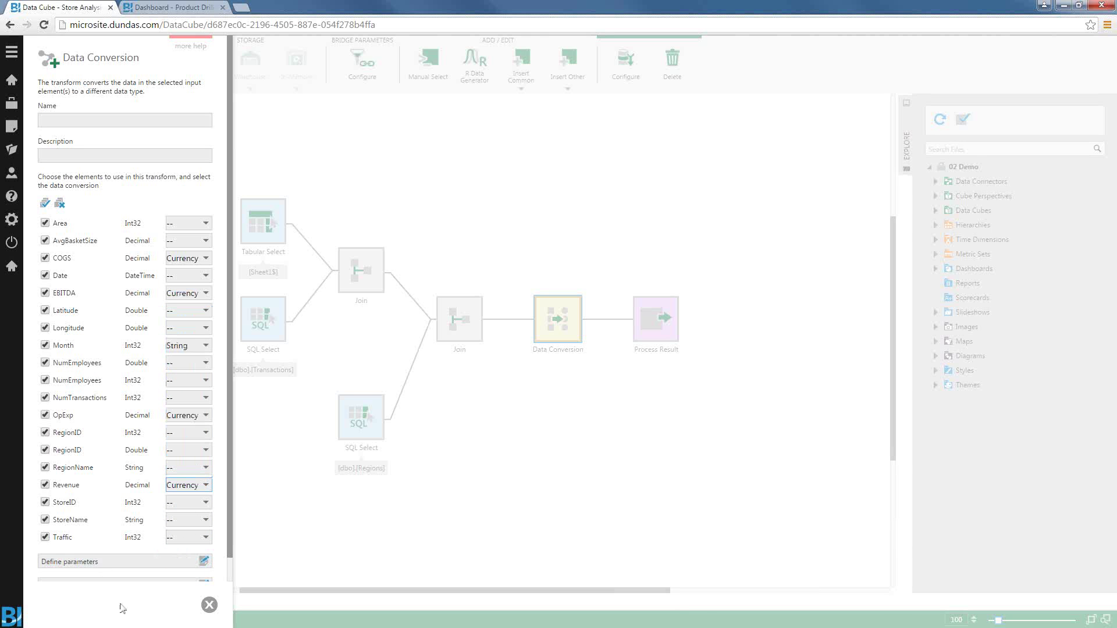
pyautogui.click(209, 605)
# Insert a Remove Duplicates transform on the connection between Data Conversion and Process Result
pyautogui.click(606, 321)
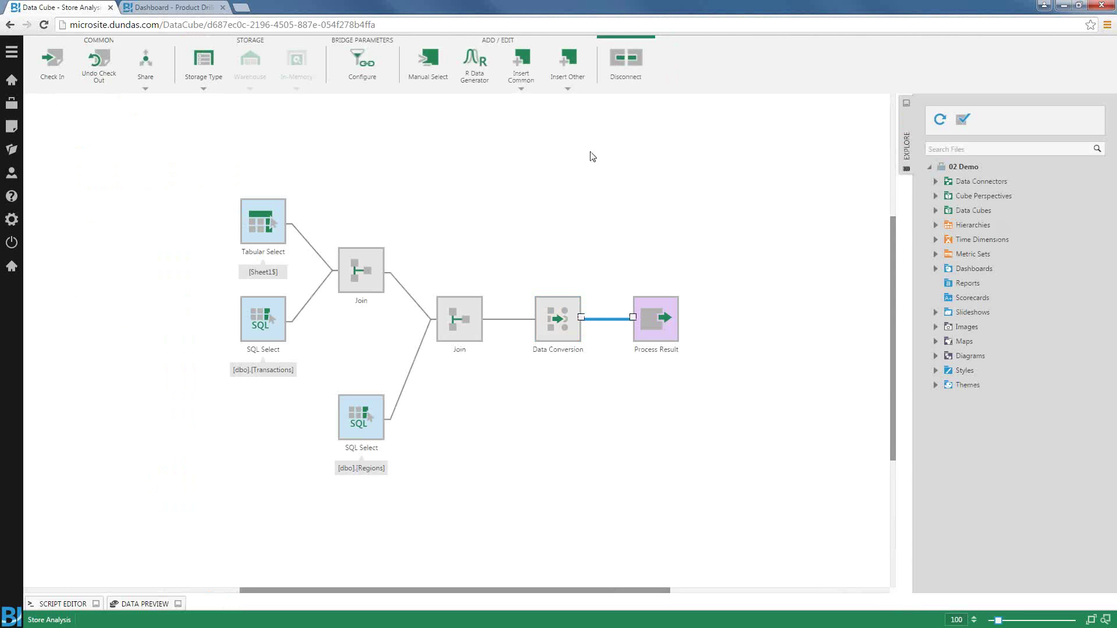
pyautogui.click(567, 84)
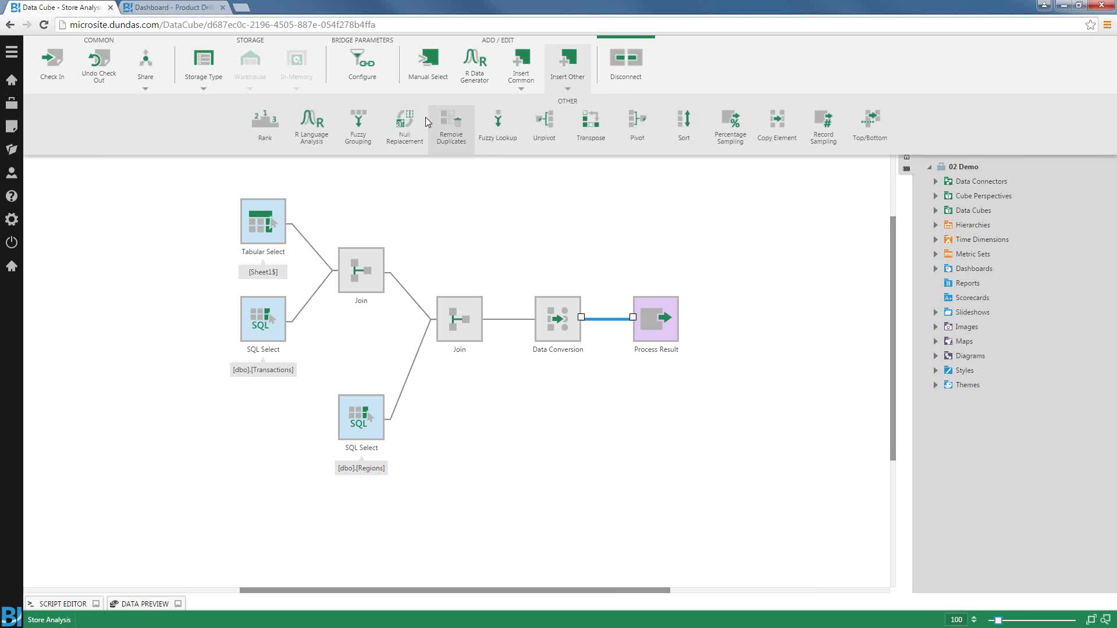
pyautogui.click(448, 124)
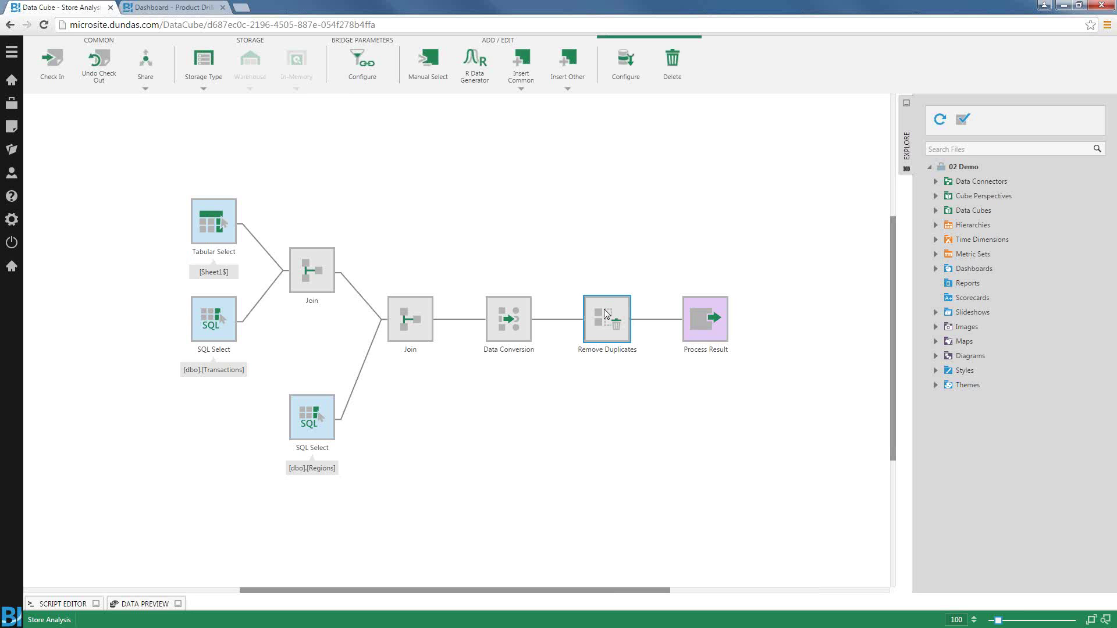
# Change the caption of the Process Result's COGS measure to "Cost of Goods and Services"
pyautogui.click(698, 321)
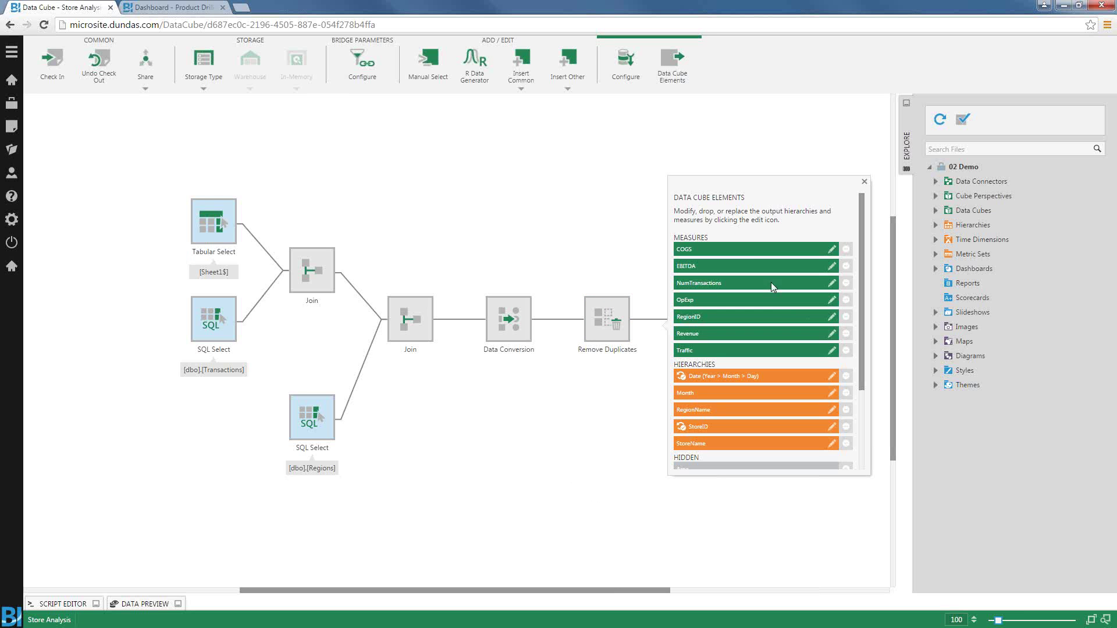
pyautogui.click(751, 252)
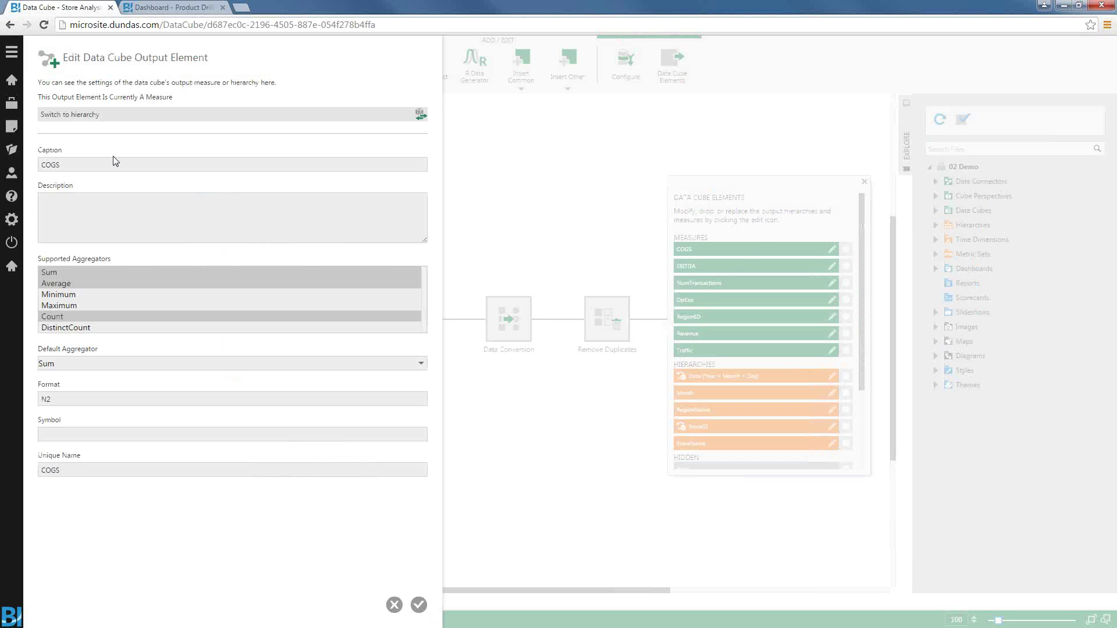
pyautogui.moveTo(64, 166); pyautogui.dragTo(48, 164)
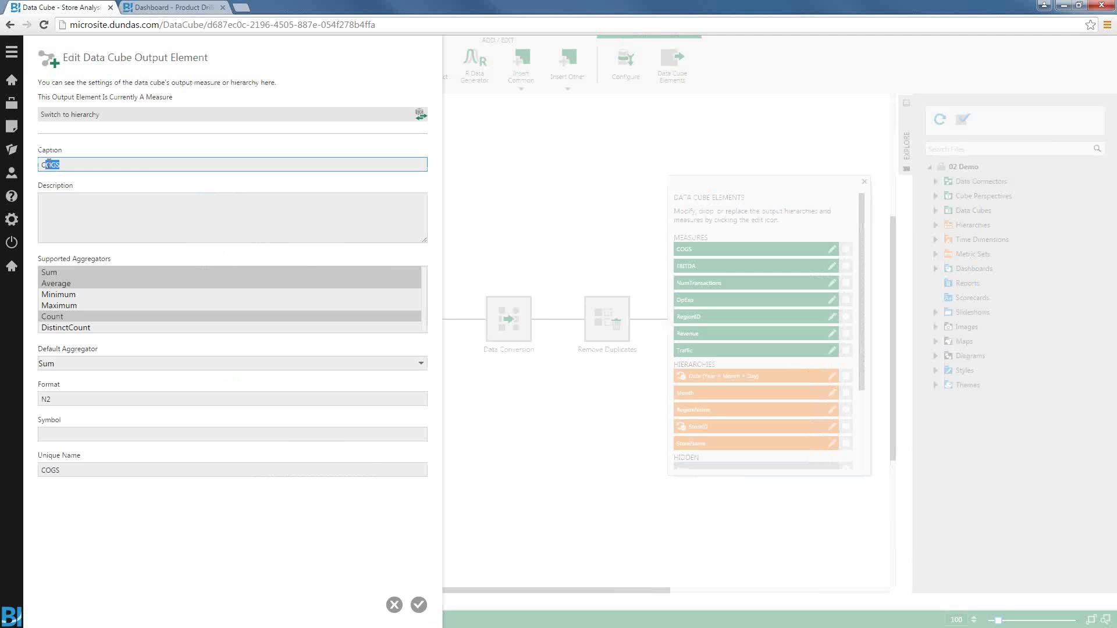
pyautogui.write('ost of Goods and Services')
pyautogui.click(419, 605)
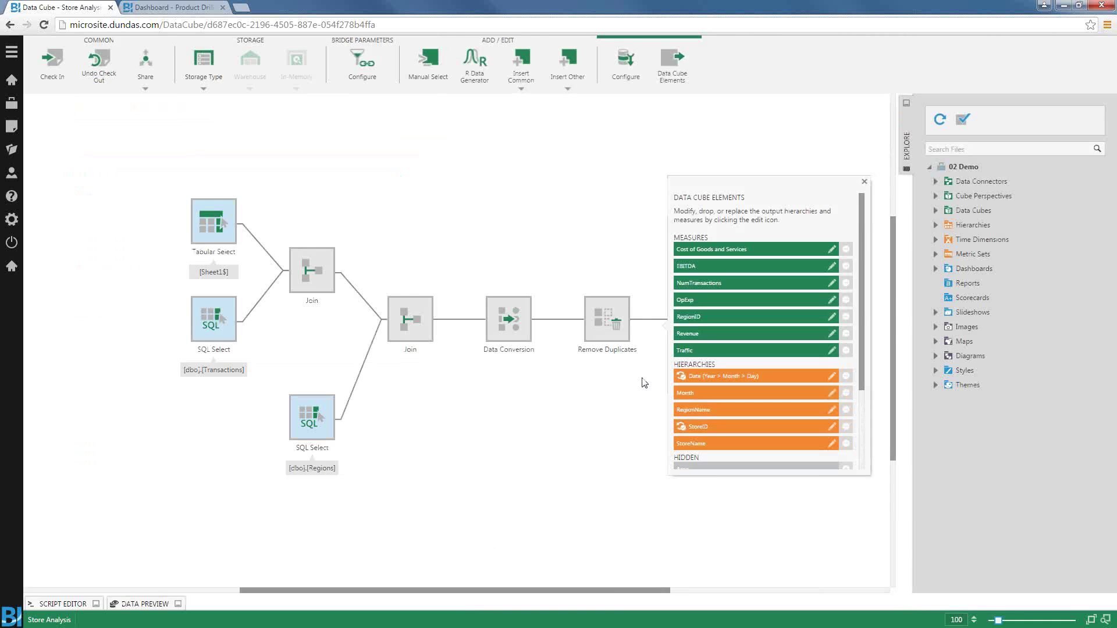
# Change the caption of the NumTransactions measure to "Num of Transactions"
pyautogui.click(692, 284)
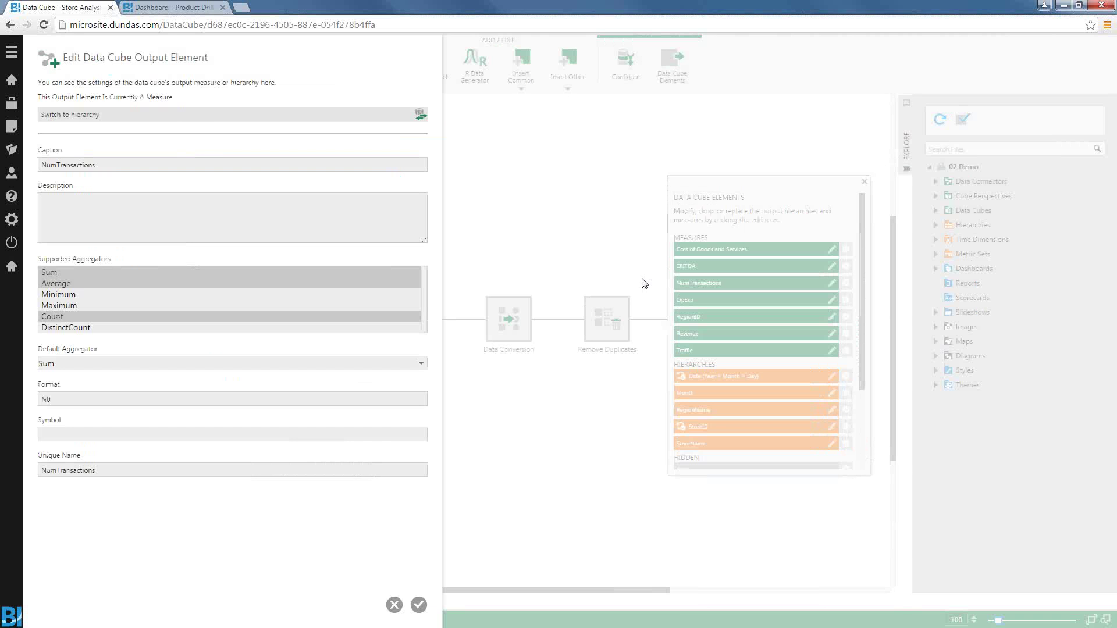
pyautogui.click(58, 165)
pyautogui.write('of')
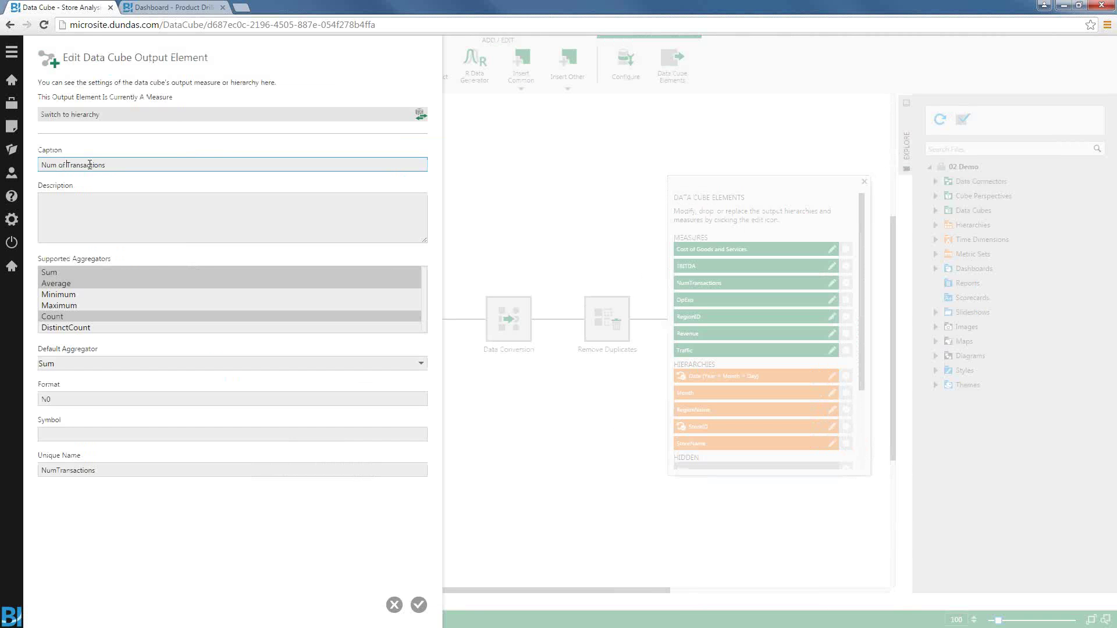
pyautogui.press('Return')
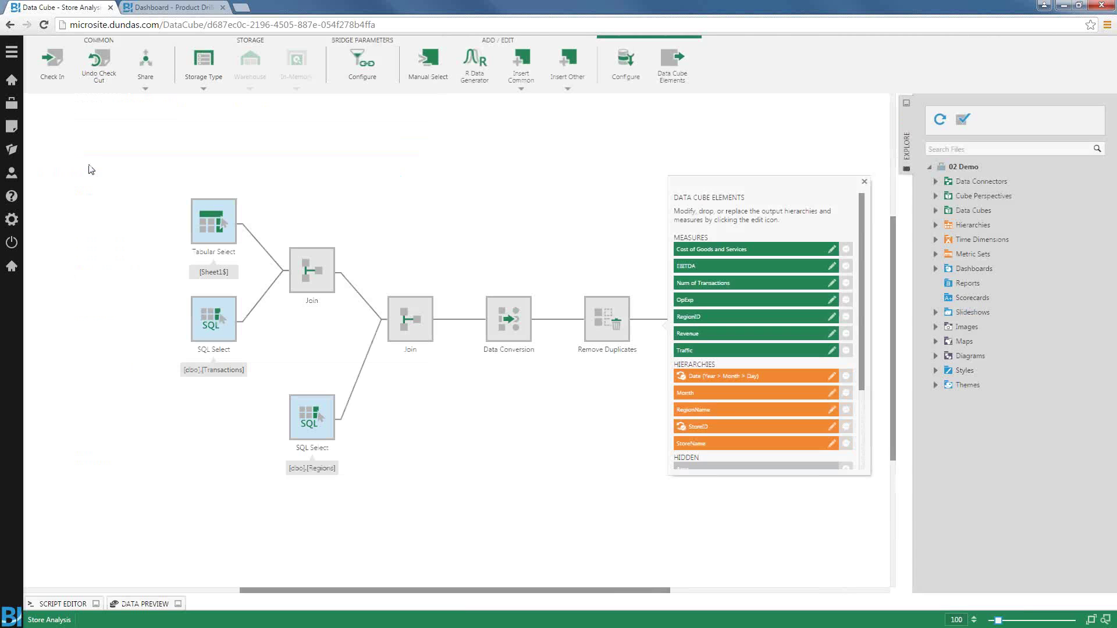
# Change the caption of the OpExp measure to "Operating Expenses"
pyautogui.click(690, 301)
pyautogui.click(51, 165)
pyautogui.write('erating Exp')
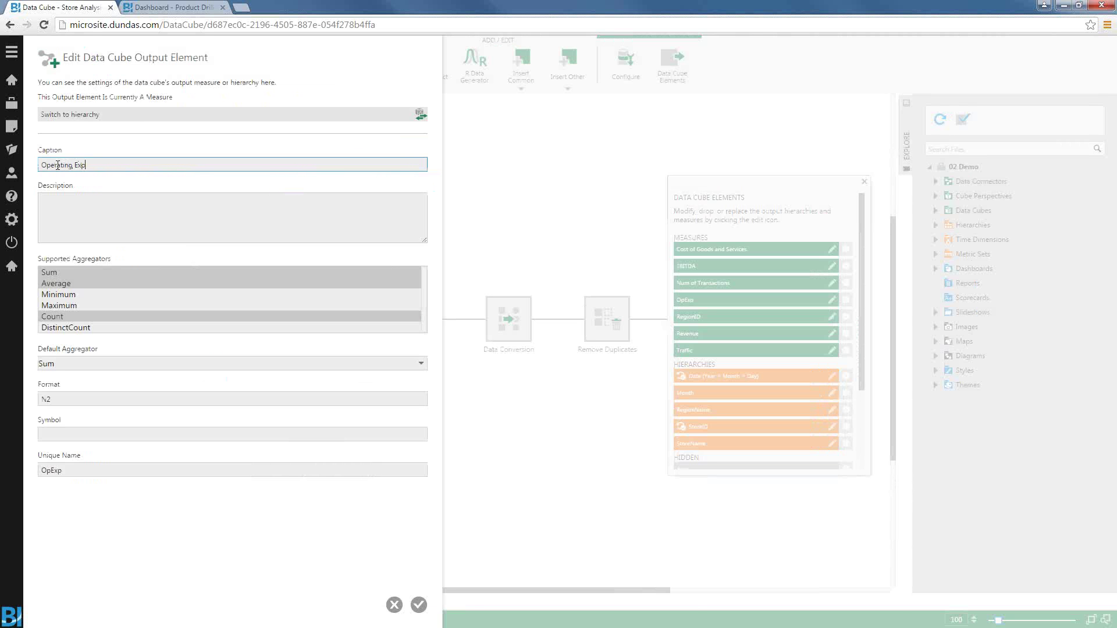
pyautogui.write('enses')
pyautogui.press('Return')
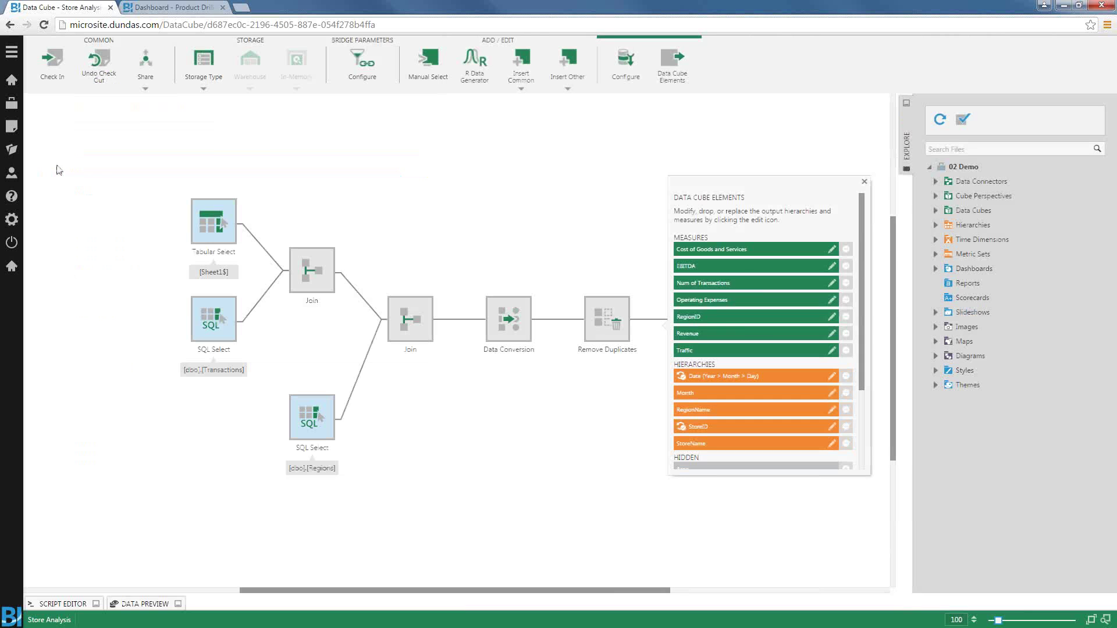
# Switch the RegionID output element from a measure to a hierarchy and apply the change
pyautogui.click(725, 321)
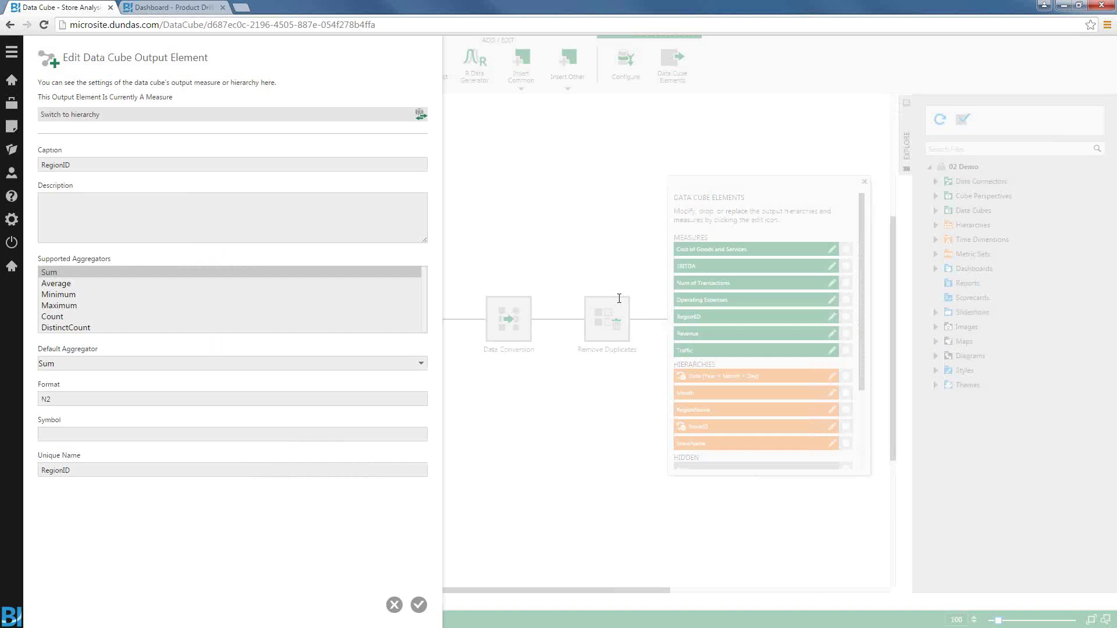
pyautogui.click(112, 118)
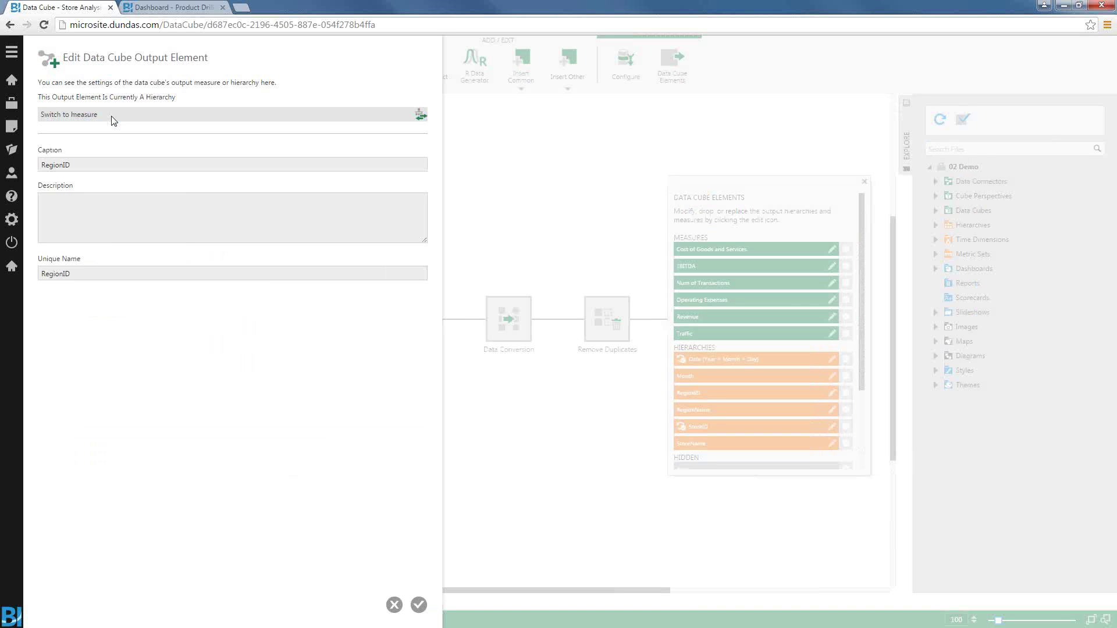
pyautogui.click(420, 605)
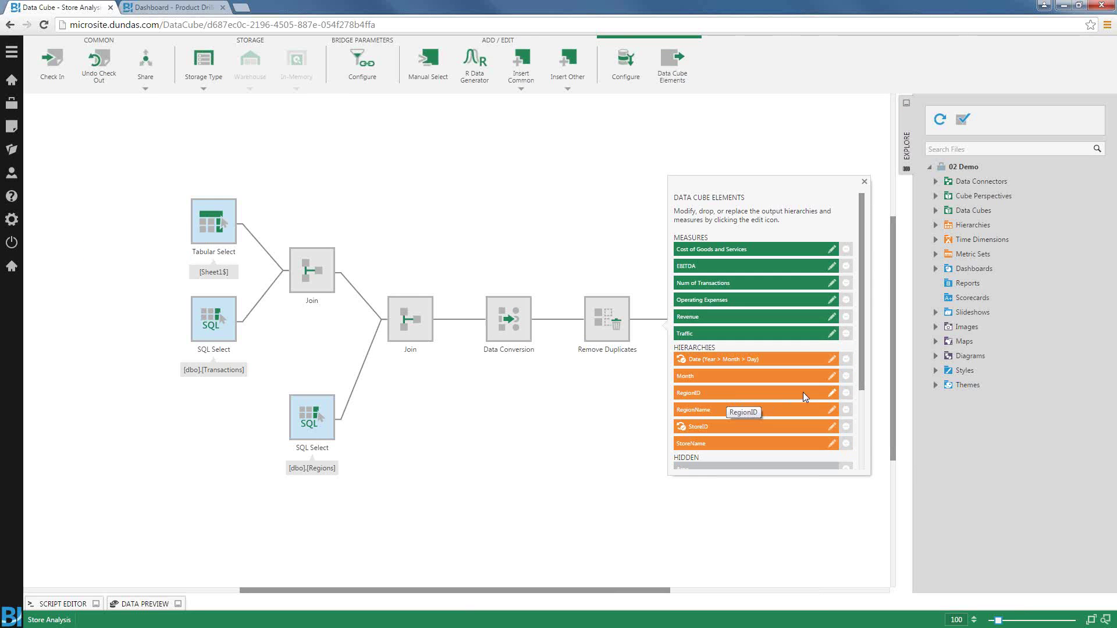
# Hide the RegionID and StoreName hierarchies from the data cube output and close the elements list
pyautogui.click(845, 392)
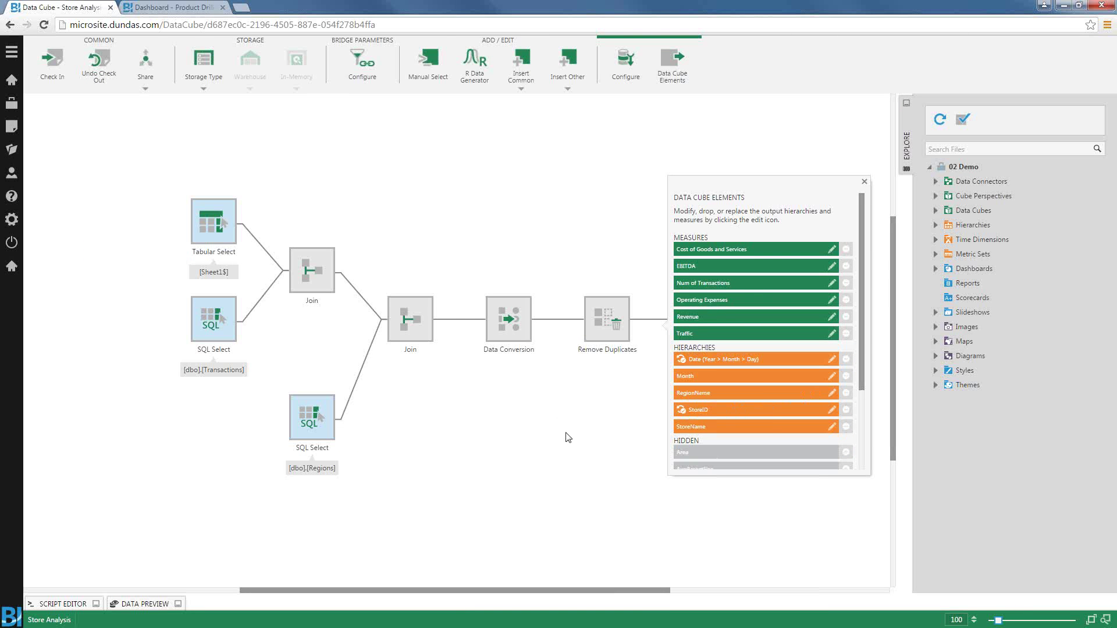
pyautogui.click(845, 426)
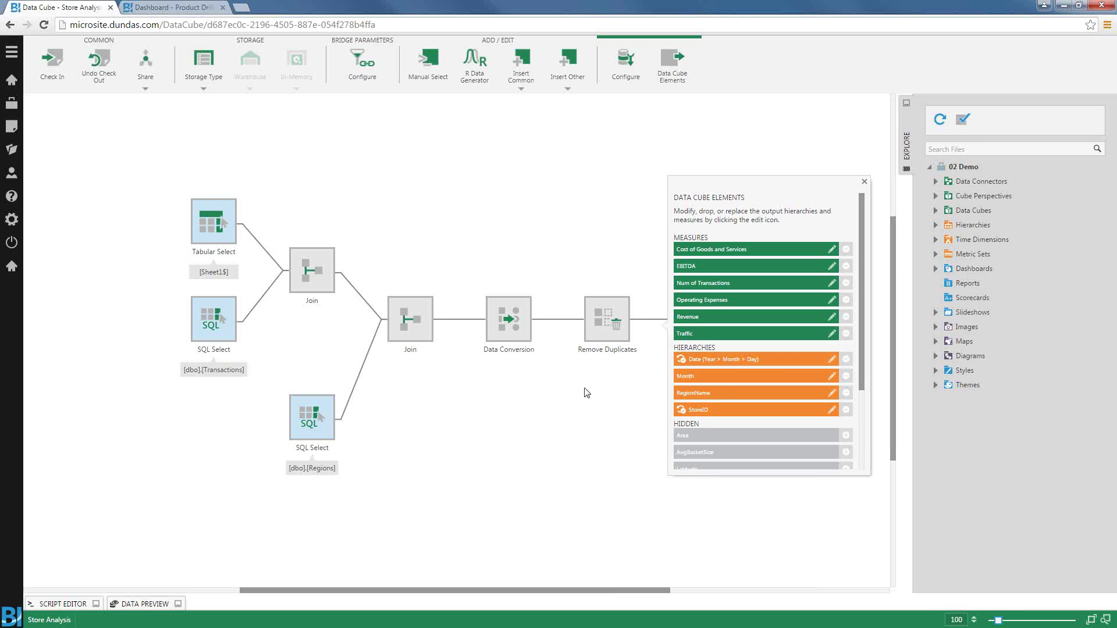
pyautogui.click(864, 181)
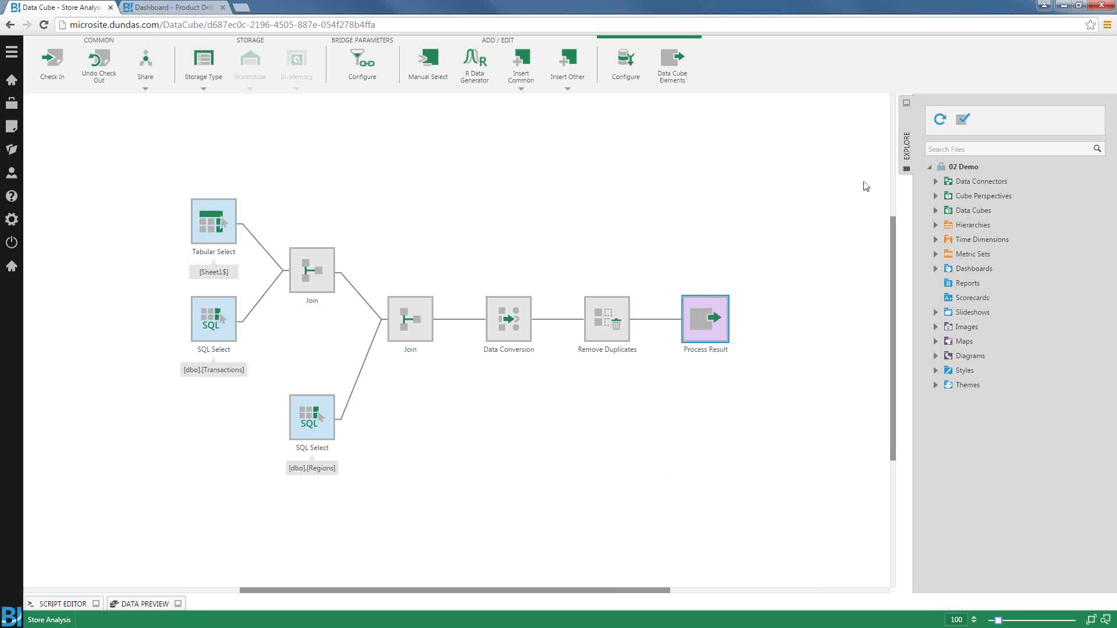
# Create a new dashboard in the 02 Demo project using the Blank template
pyautogui.rightClick(964, 273)
pyautogui.click(997, 281)
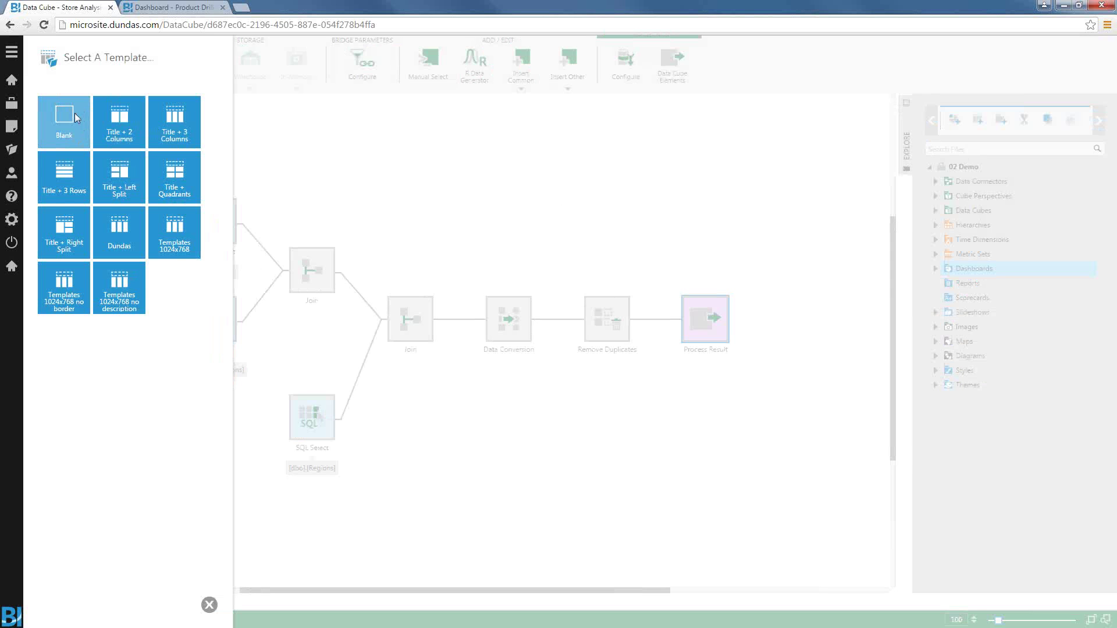
pyautogui.click(100, 102)
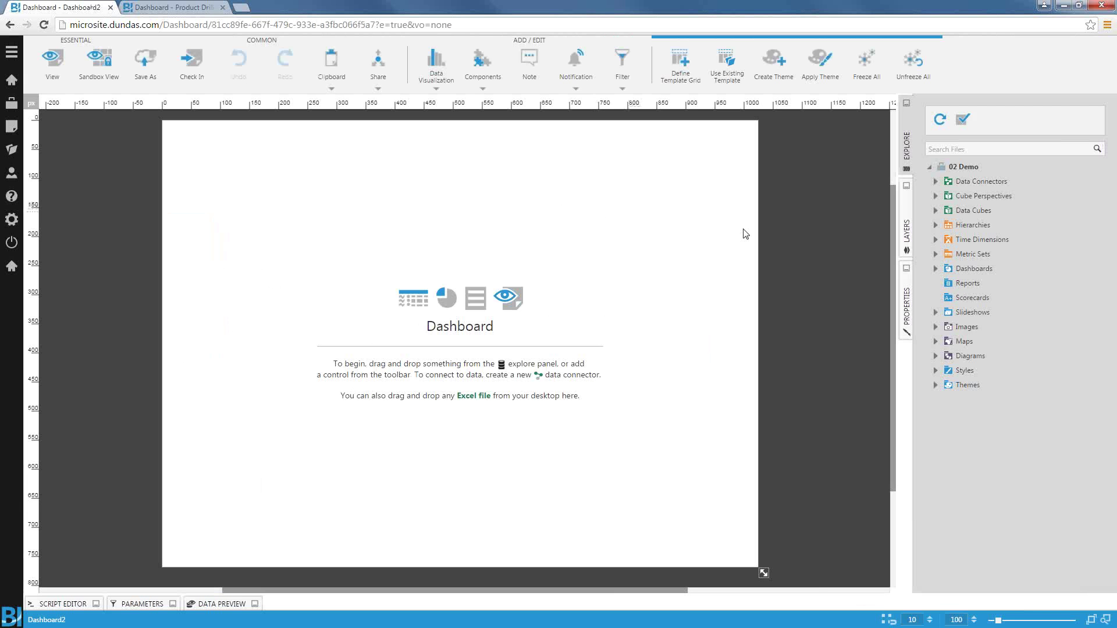
# Add the Store Analysis cube's Cost of Goods and Services measure to the blank dashboard canvas
pyautogui.click(935, 210)
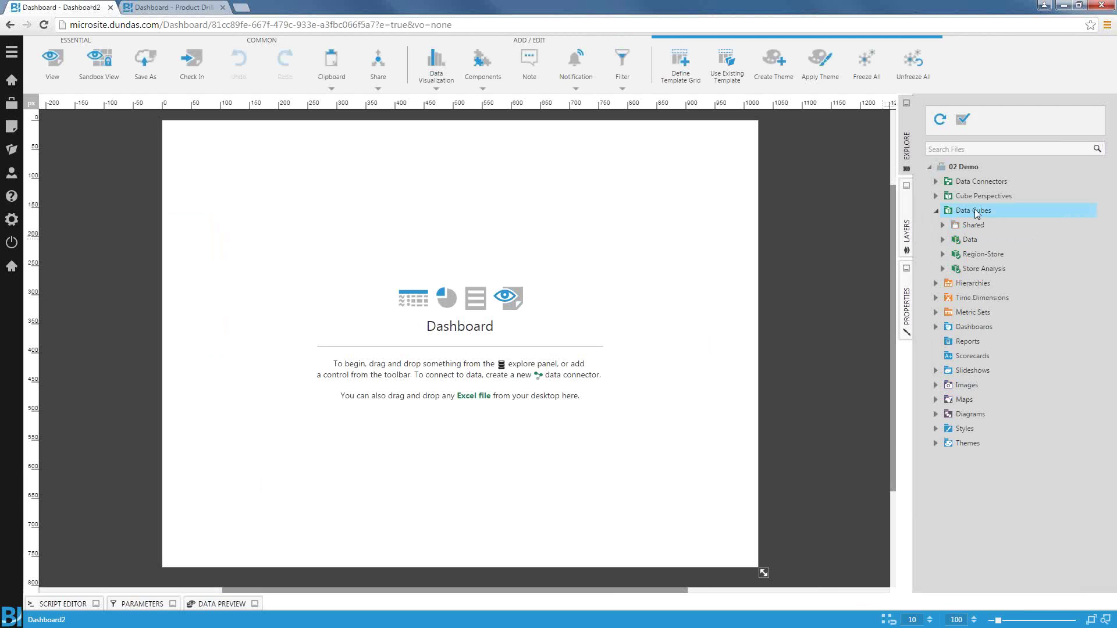
pyautogui.click(942, 269)
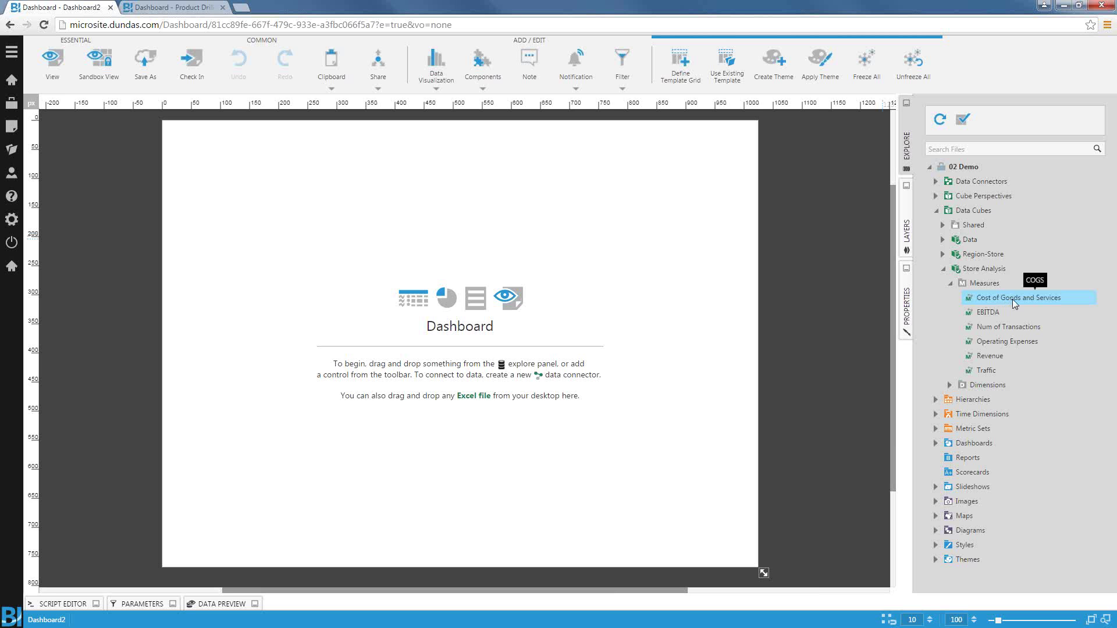
pyautogui.moveTo(1012, 299); pyautogui.dragTo(344, 329)
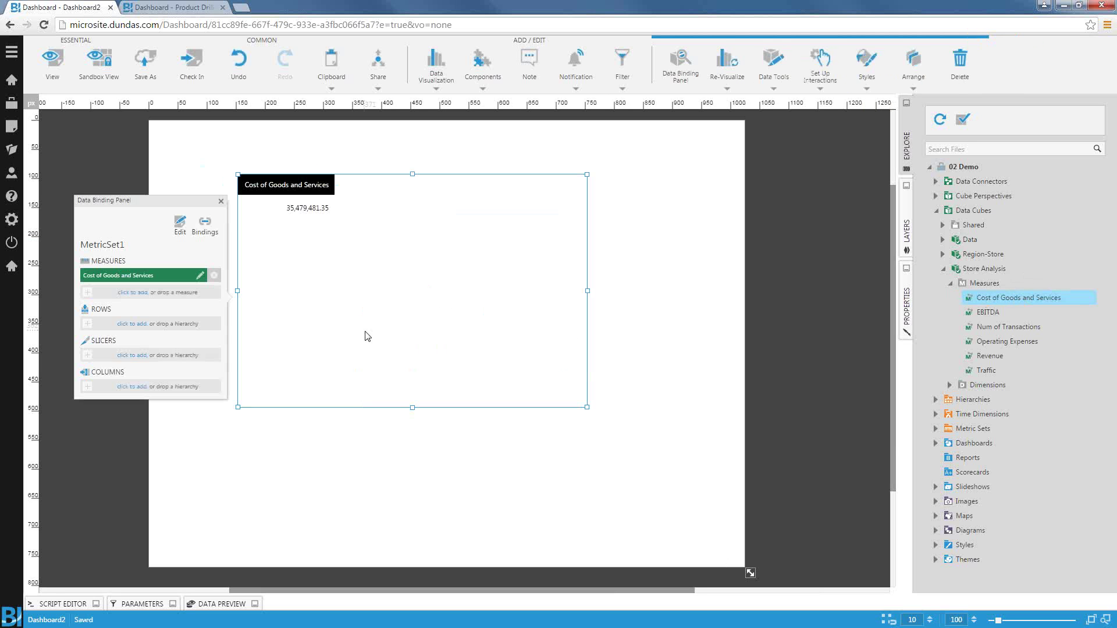
# Add the Revenue measure and the date hierarchy's Month level as rows to the table, with StoreID as a slicer
pyautogui.moveTo(987, 355); pyautogui.dragTo(531, 326)
pyautogui.click(949, 385)
pyautogui.click(957, 400)
pyautogui.moveTo(993, 429); pyautogui.dragTo(309, 292)
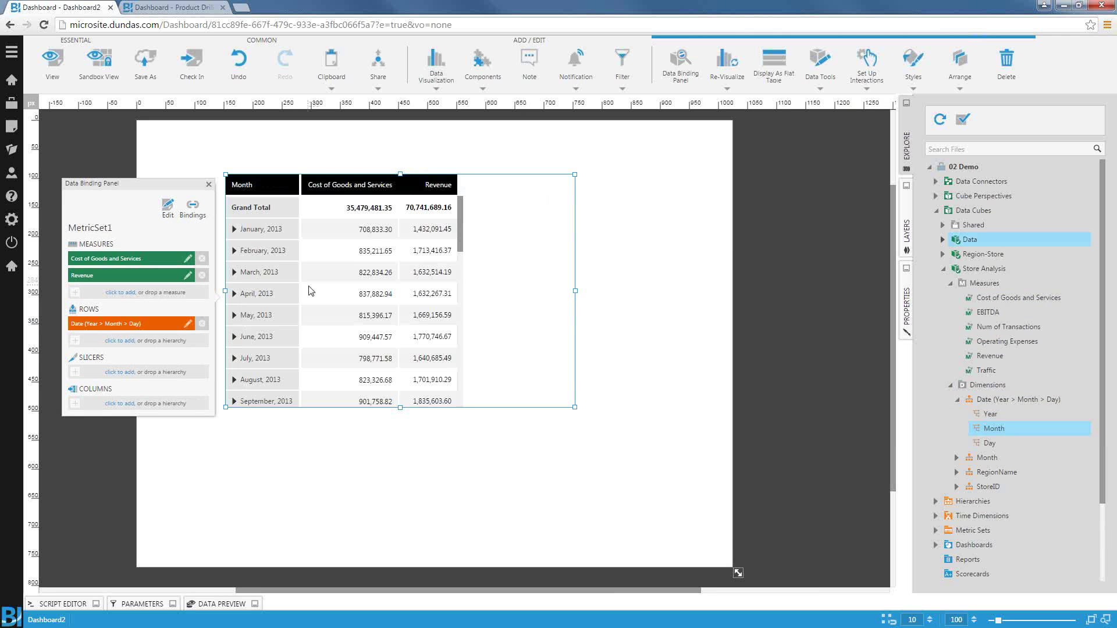
pyautogui.moveTo(987, 486); pyautogui.dragTo(118, 373)
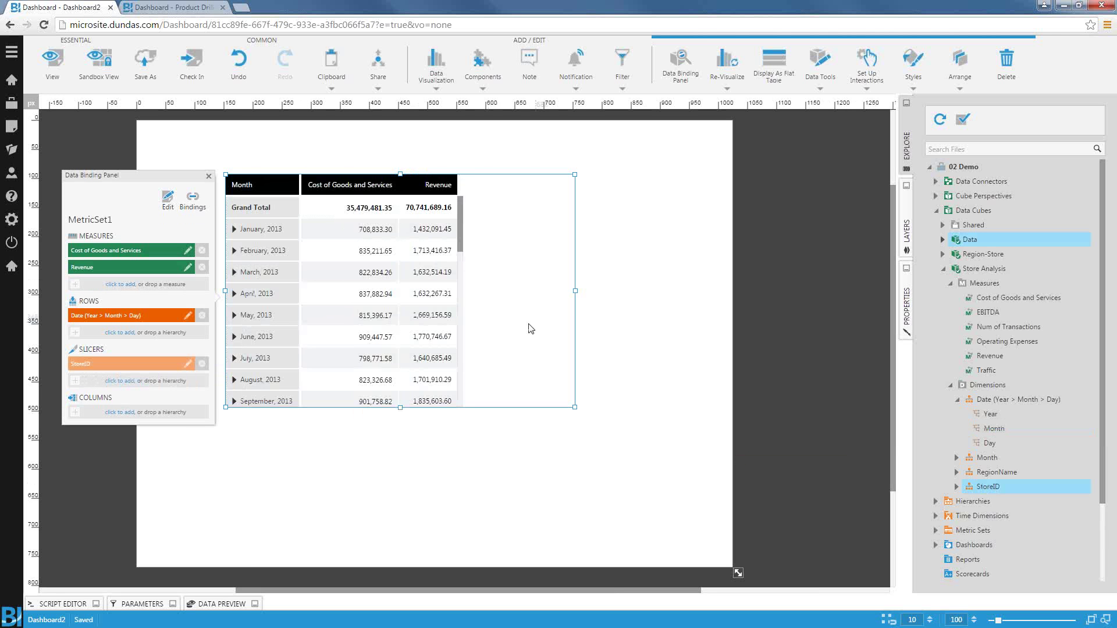
pyautogui.click(208, 176)
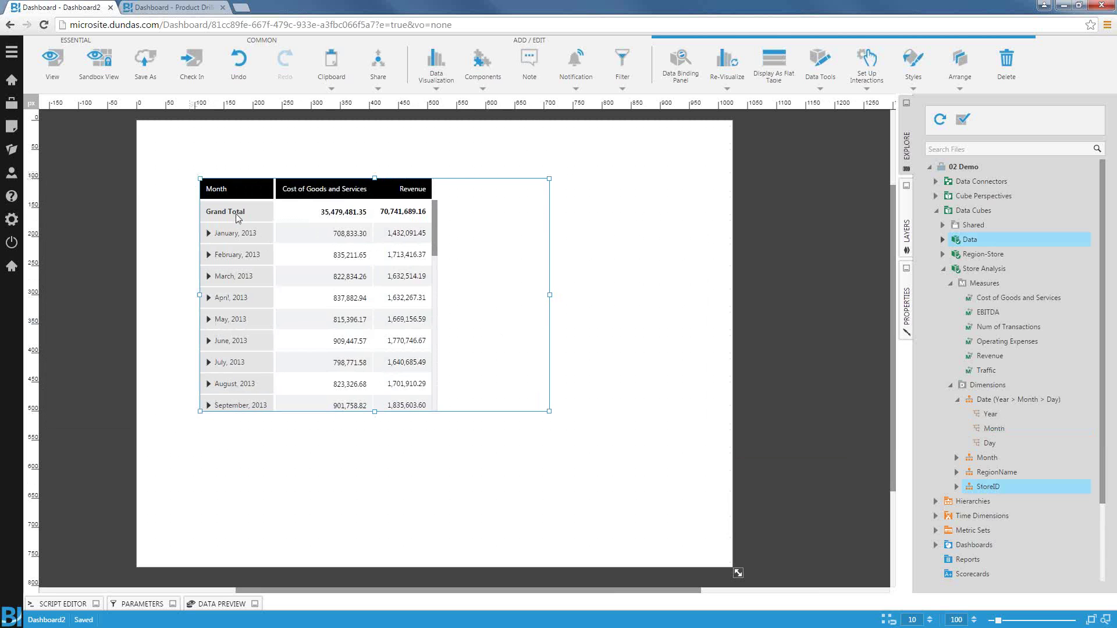
# Re-visualize the monthly cost and revenue table as a line chart and fit it into the canvas's lower-left area
pyautogui.rightClick(470, 309)
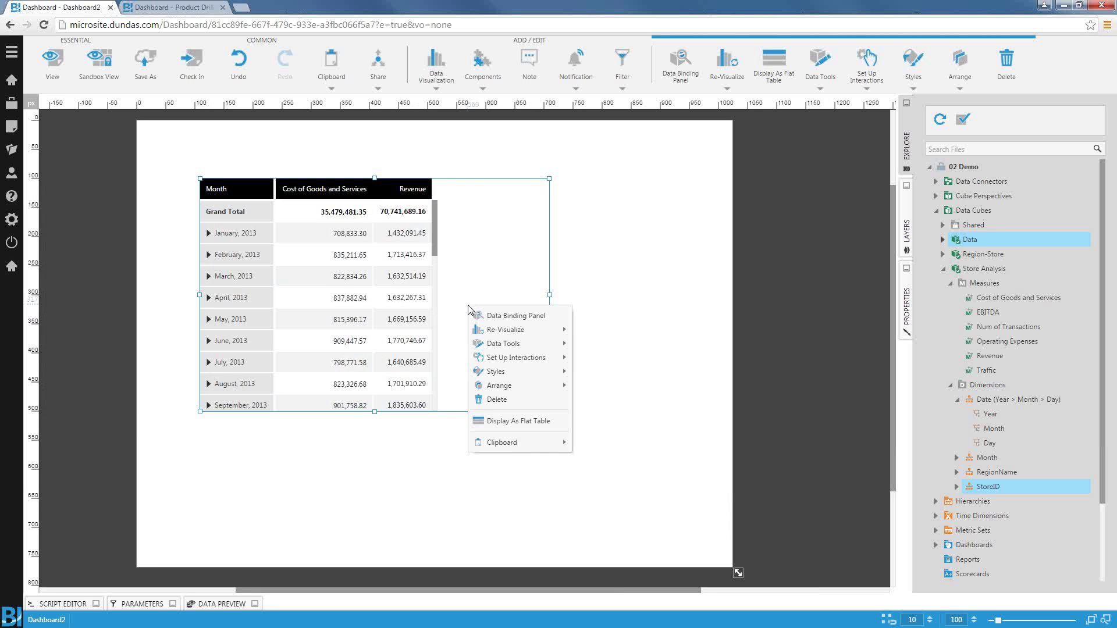
pyautogui.click(500, 330)
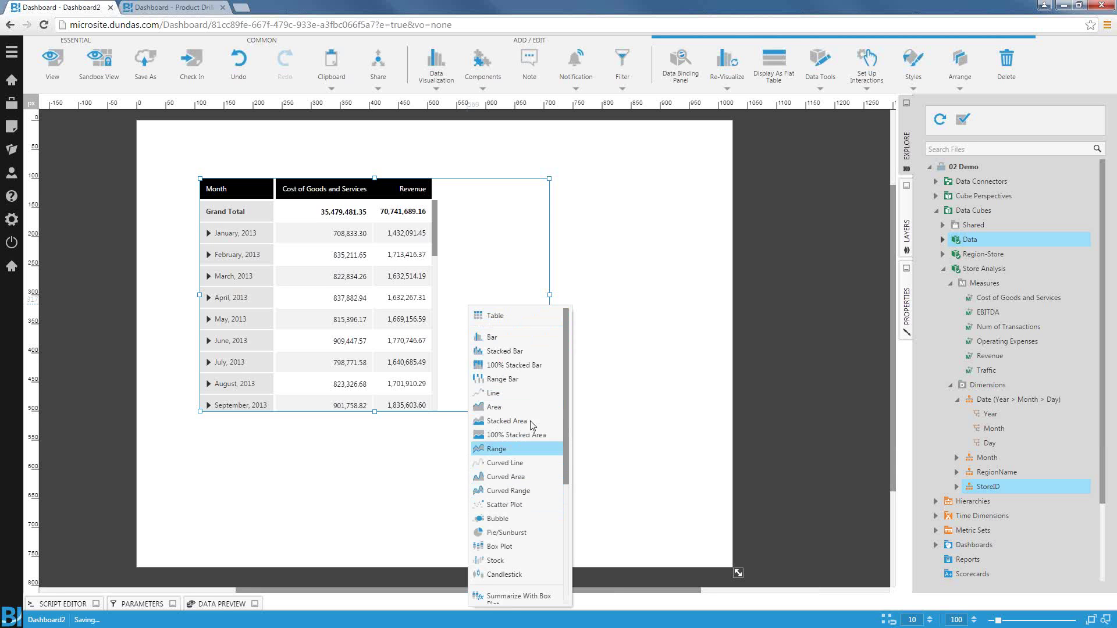
pyautogui.click(529, 400)
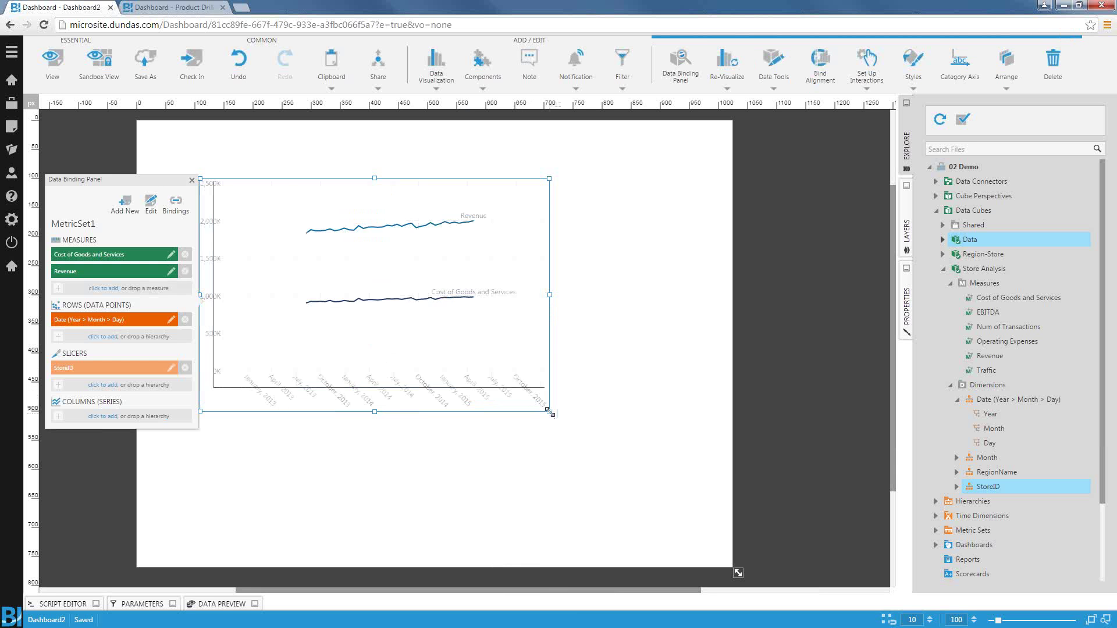
pyautogui.moveTo(411, 291); pyautogui.dragTo(369, 483)
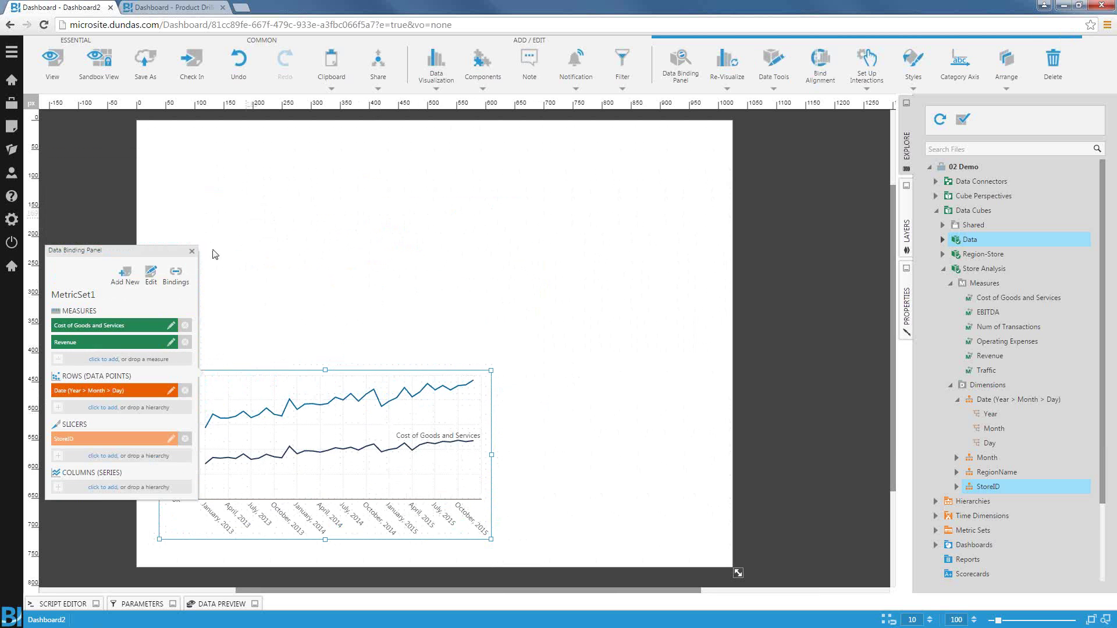
pyautogui.click(191, 251)
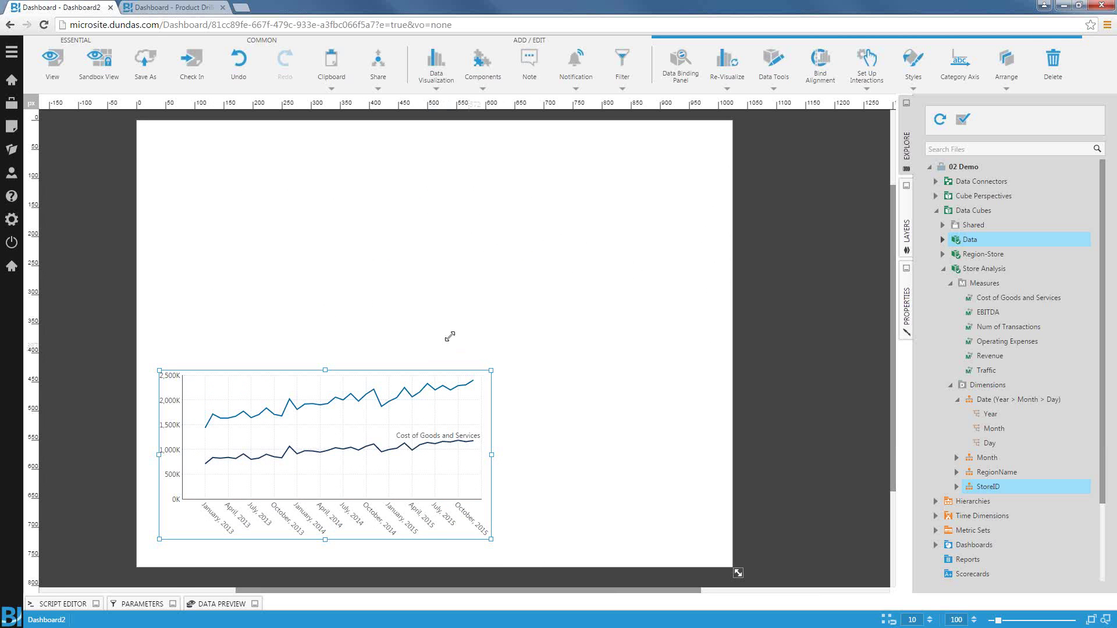
pyautogui.moveTo(491, 455); pyautogui.dragTo(462, 455)
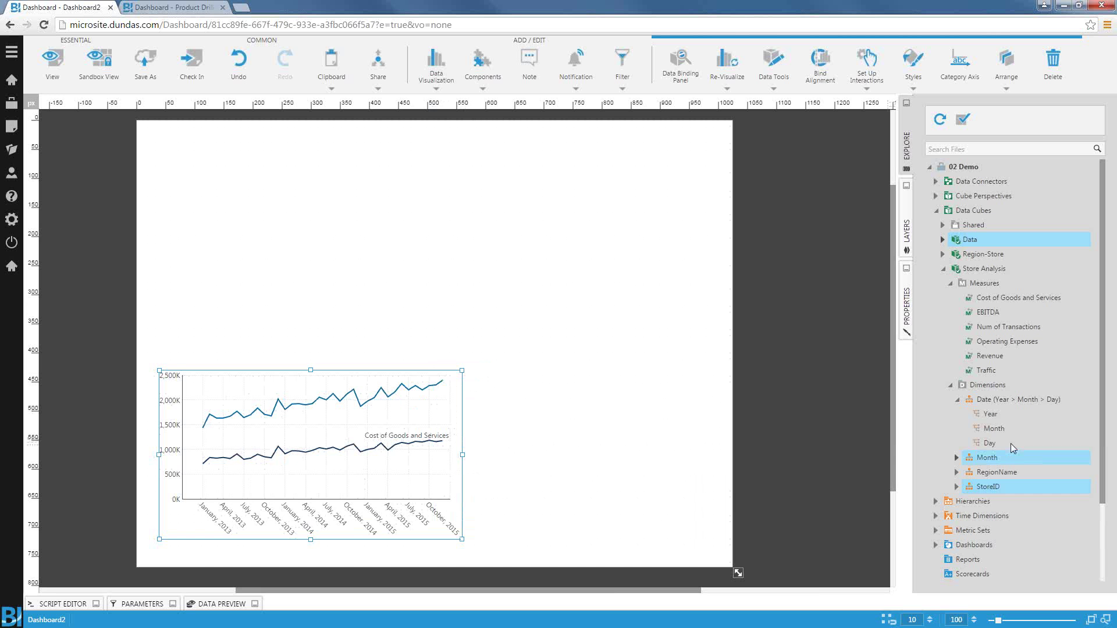
# Add the Revenue measure with StoreID as rows to the canvas's empty upper area and re-visualize it as a Pie/Sunburst chart
pyautogui.moveTo(983, 357); pyautogui.dragTo(221, 207)
pyautogui.moveTo(988, 486); pyautogui.dragTo(271, 274)
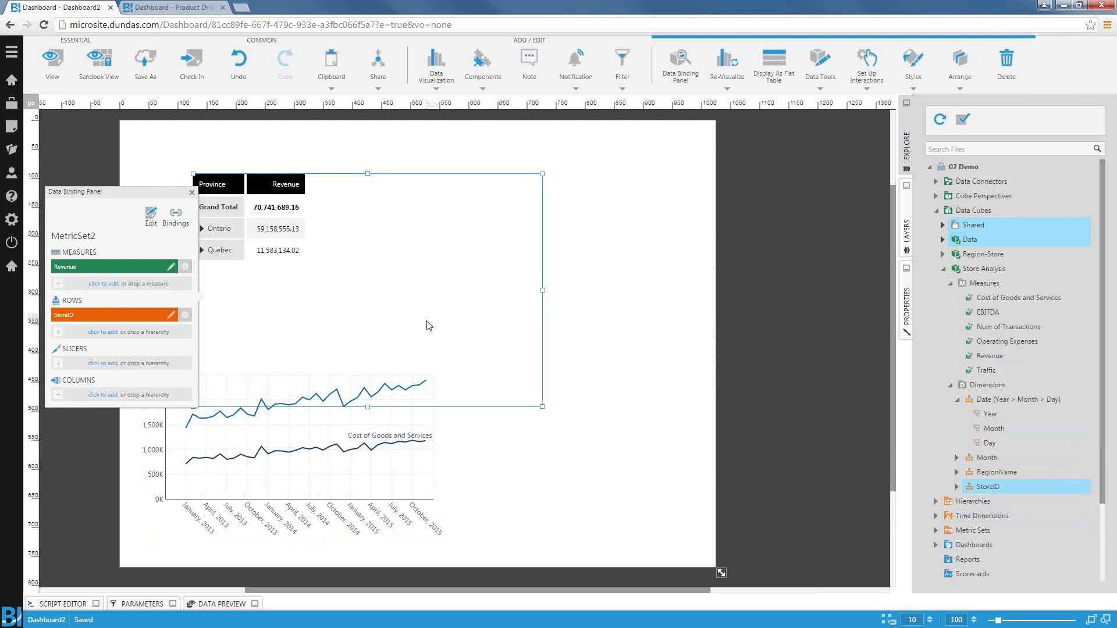
pyautogui.rightClick(340, 260)
pyautogui.click(371, 282)
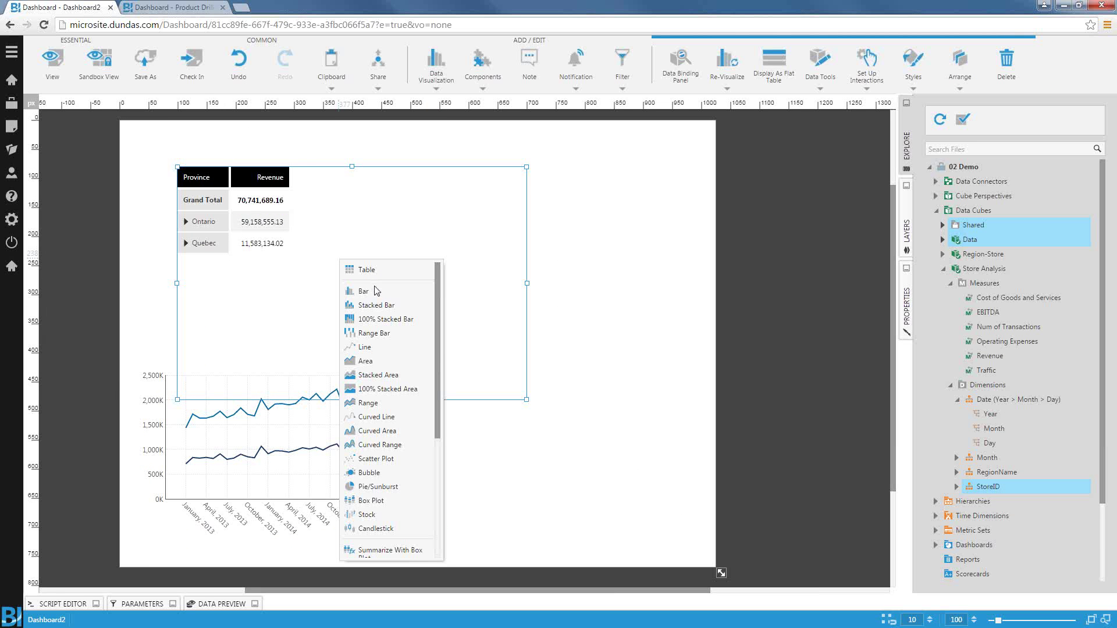
pyautogui.click(378, 486)
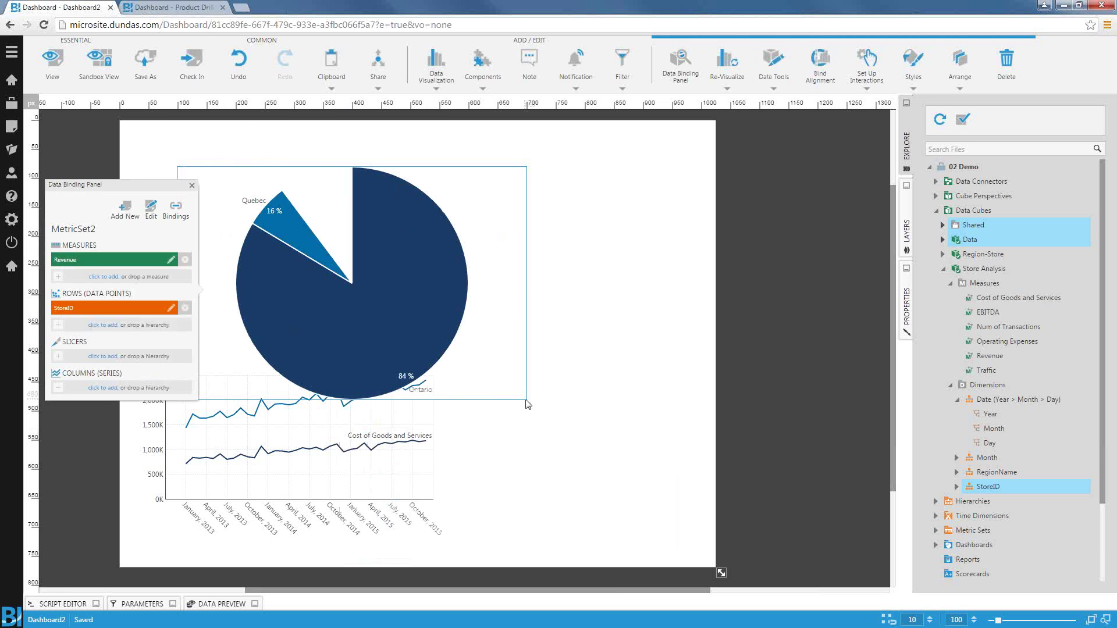
# Shrink the pie chart, narrow the line chart, and align the pie above the line chart
pyautogui.moveTo(415, 341); pyautogui.dragTo(415, 342)
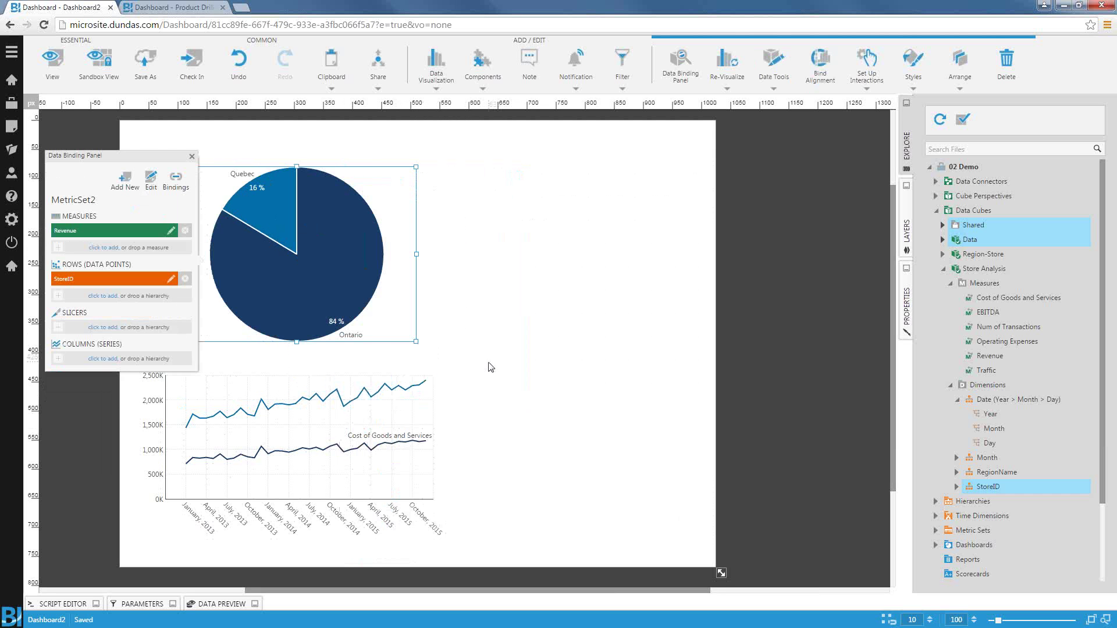
pyautogui.click(426, 407)
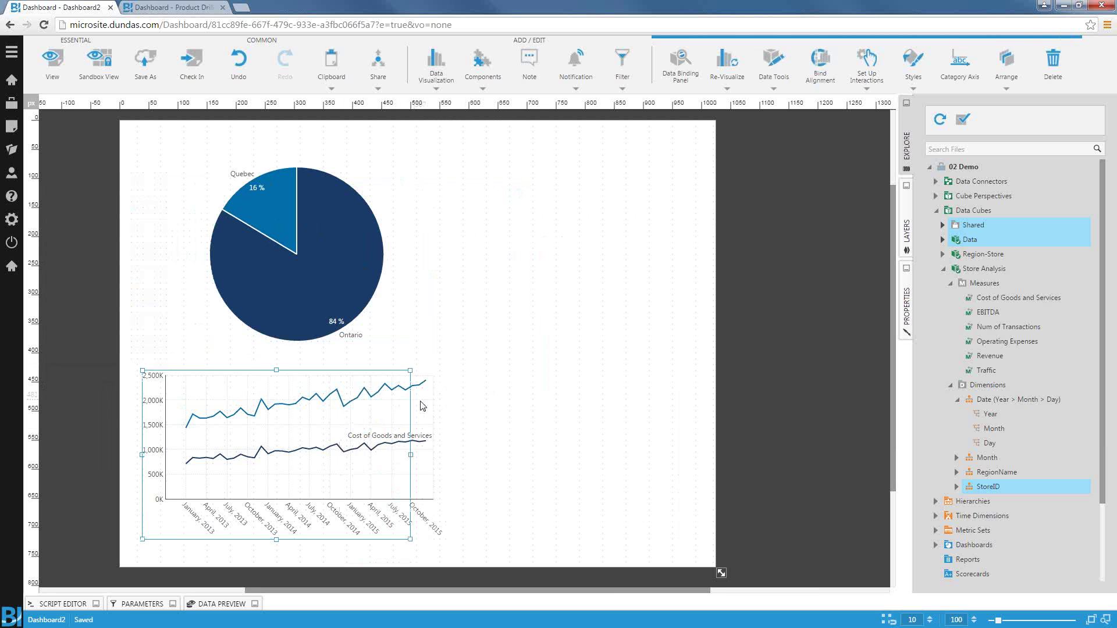
pyautogui.moveTo(349, 270); pyautogui.dragTo(327, 264)
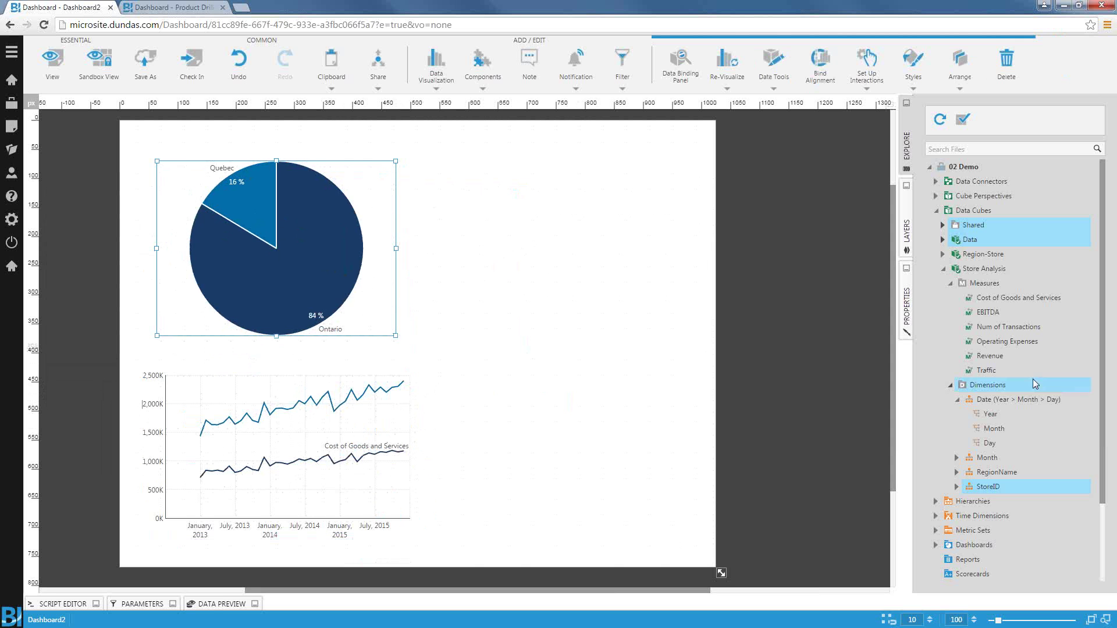
# Add a Revenue table to the canvas's upper-right area with StoreID's City level as rows and the date hierarchy as a slicer
pyautogui.moveTo(1017, 356); pyautogui.dragTo(498, 169)
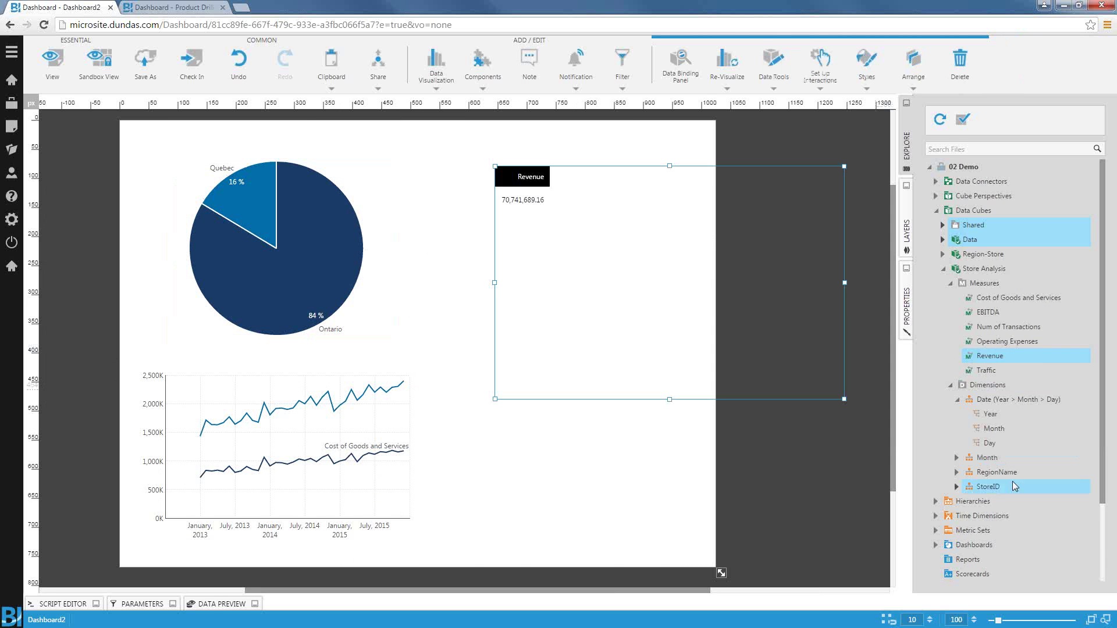
pyautogui.click(957, 486)
pyautogui.moveTo(989, 515); pyautogui.dragTo(591, 286)
pyautogui.rightClick(631, 272)
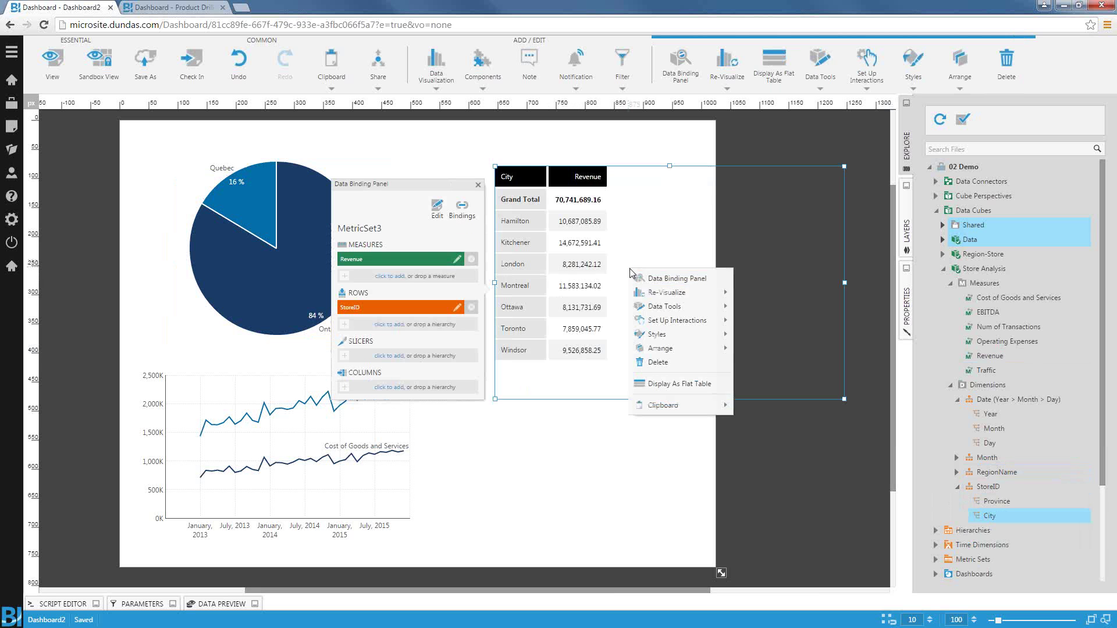
pyautogui.moveTo(1023, 400); pyautogui.dragTo(388, 362)
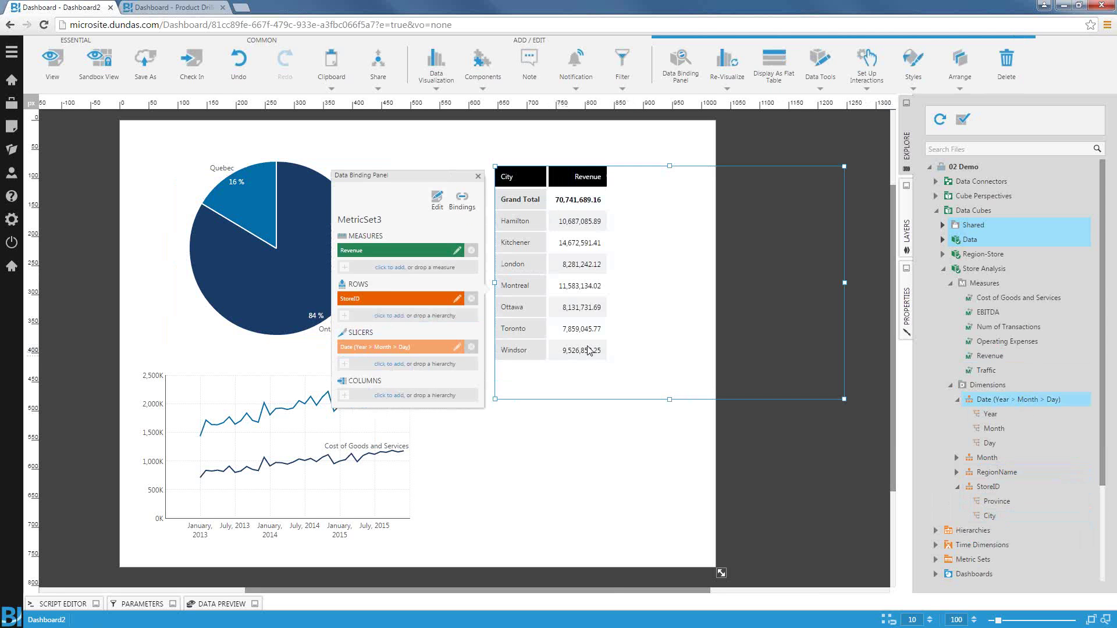
# Re-visualize the city revenue table as a Bar chart, then shrink and move it to fit beside the pie chart
pyautogui.rightClick(654, 306)
pyautogui.click(689, 329)
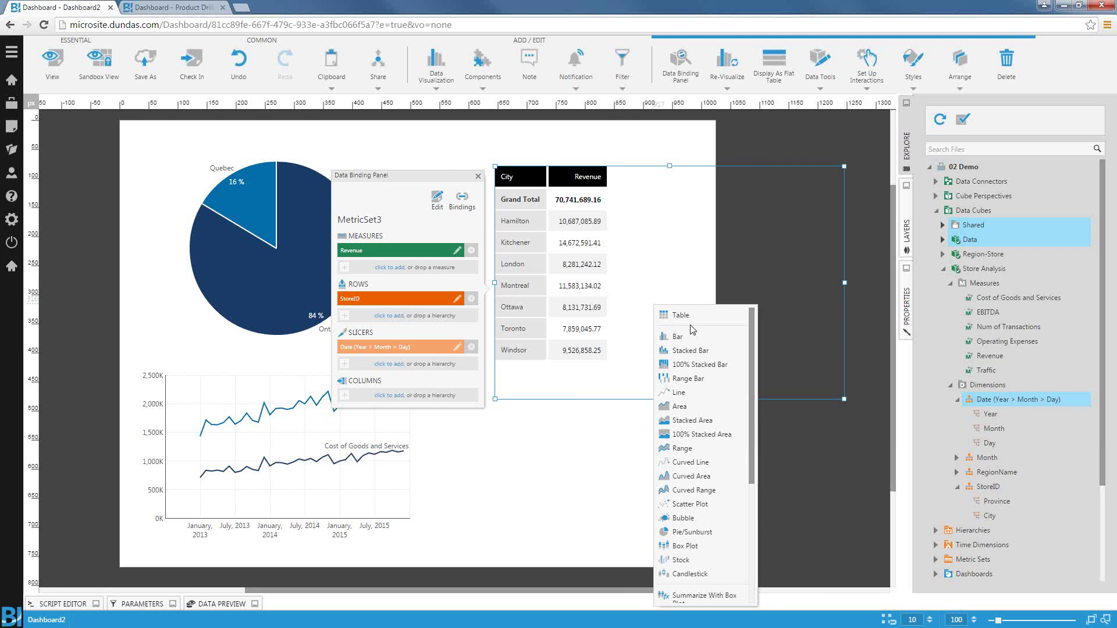
pyautogui.click(696, 337)
pyautogui.moveTo(843, 399); pyautogui.dragTo(762, 360)
pyautogui.moveTo(670, 327); pyautogui.dragTo(632, 321)
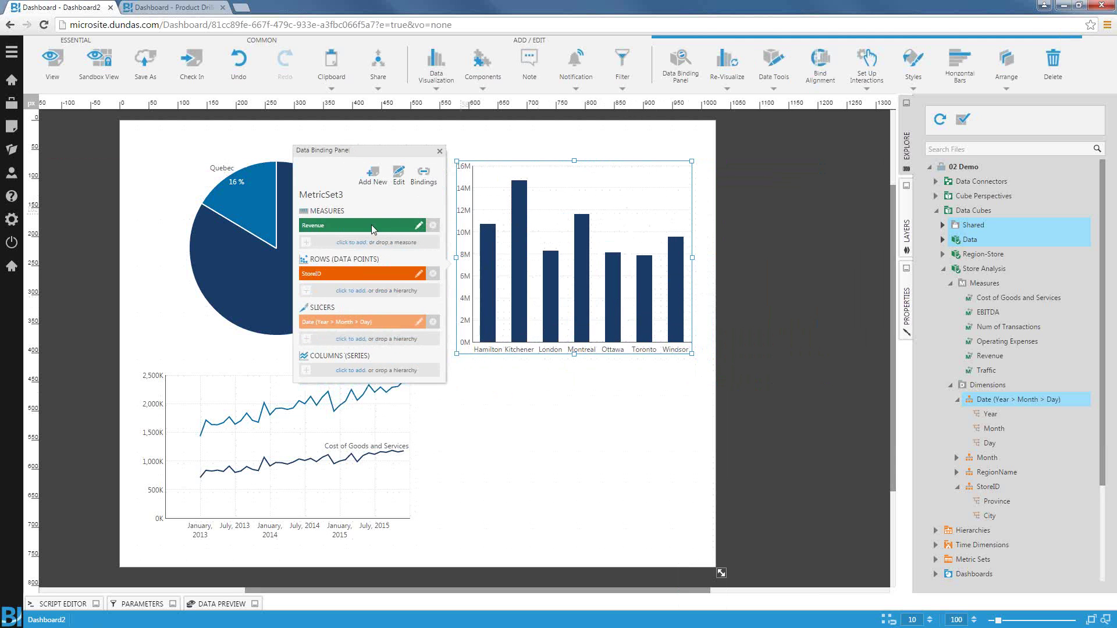
# Sort the bar chart's Revenue measure in Descending direction on the StoreID hierarchy's City level
pyautogui.click(372, 229)
pyautogui.scroll(-3, 124, 463)
pyautogui.click(126, 469)
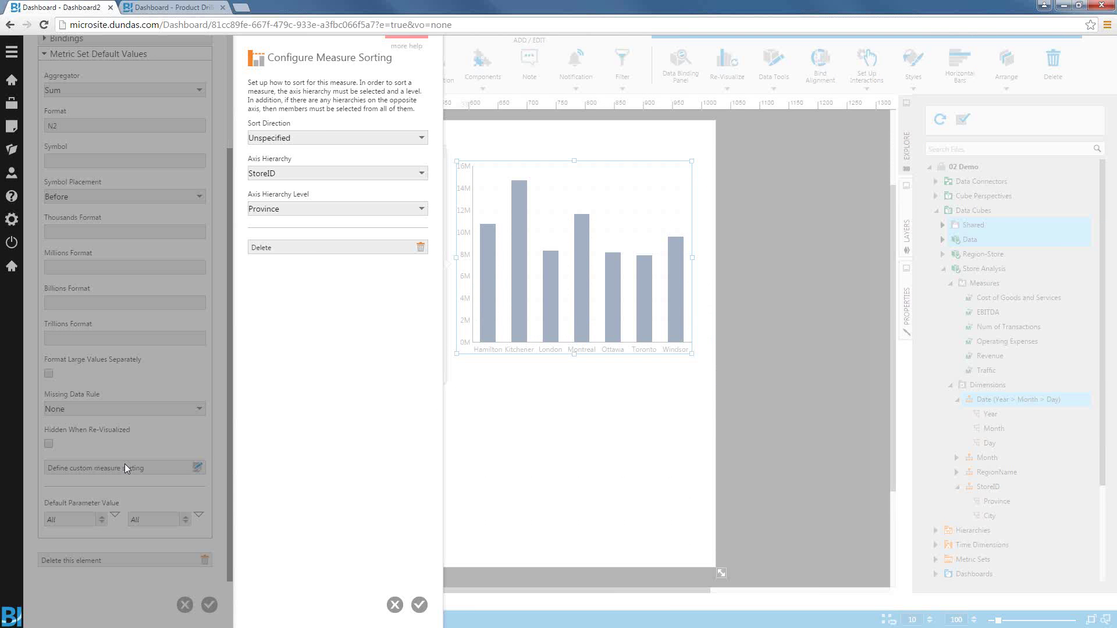
pyautogui.click(326, 140)
pyautogui.click(313, 184)
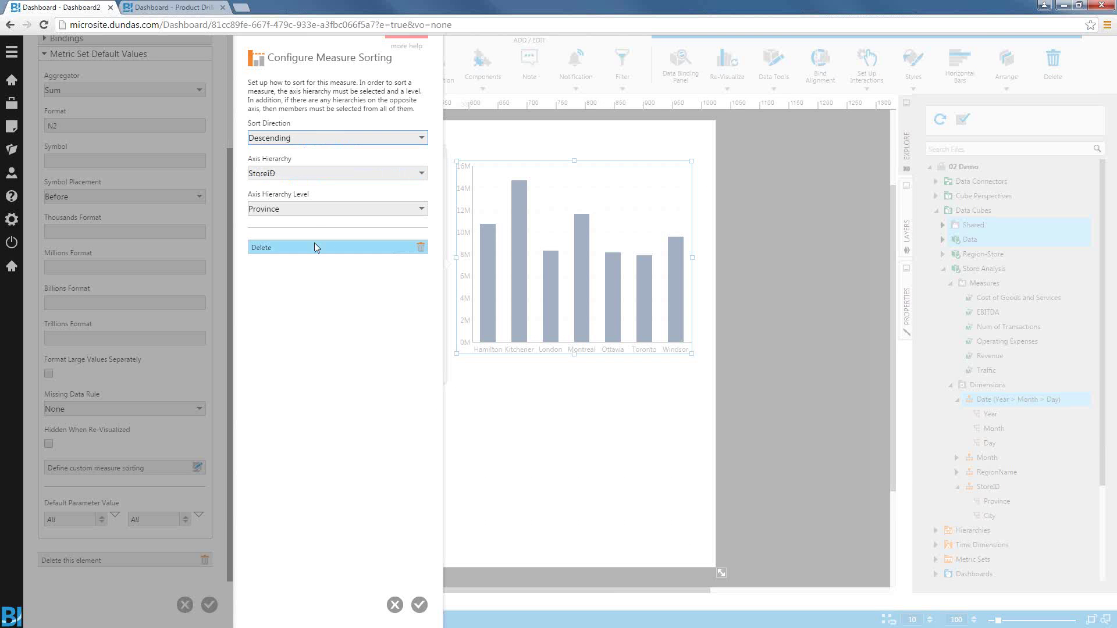
pyautogui.click(313, 219)
pyautogui.click(307, 234)
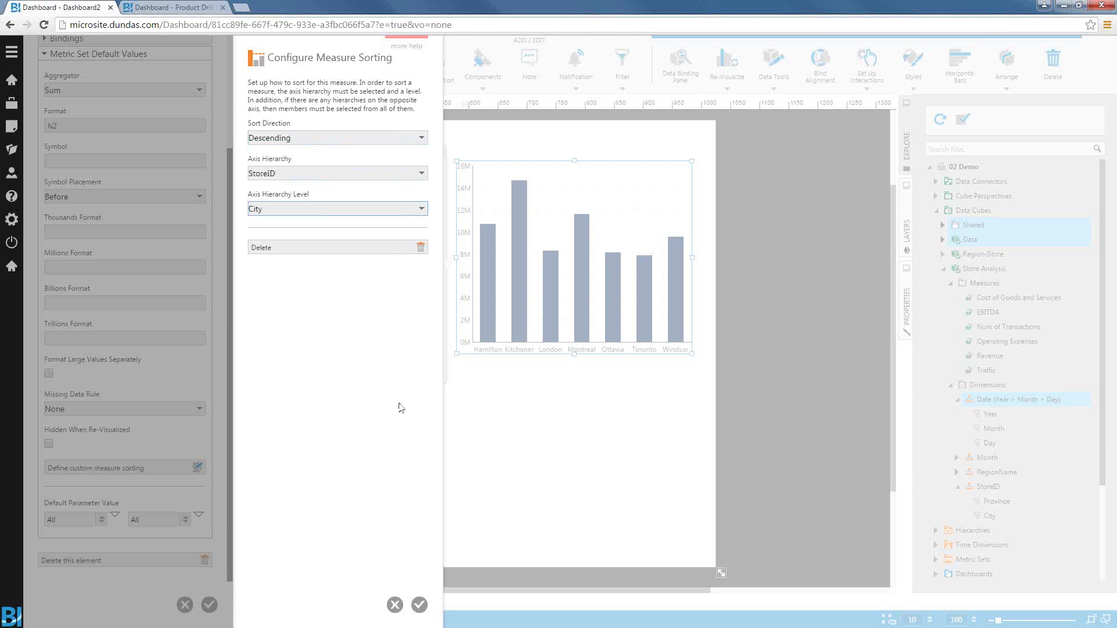
pyautogui.click(419, 605)
pyautogui.click(209, 605)
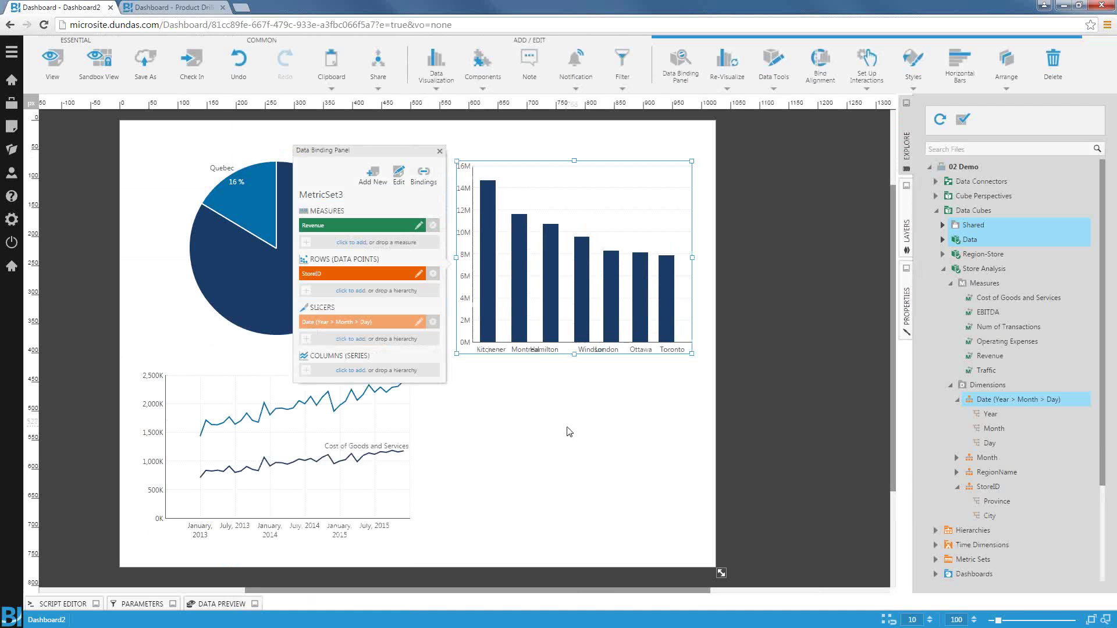
pyautogui.click(440, 151)
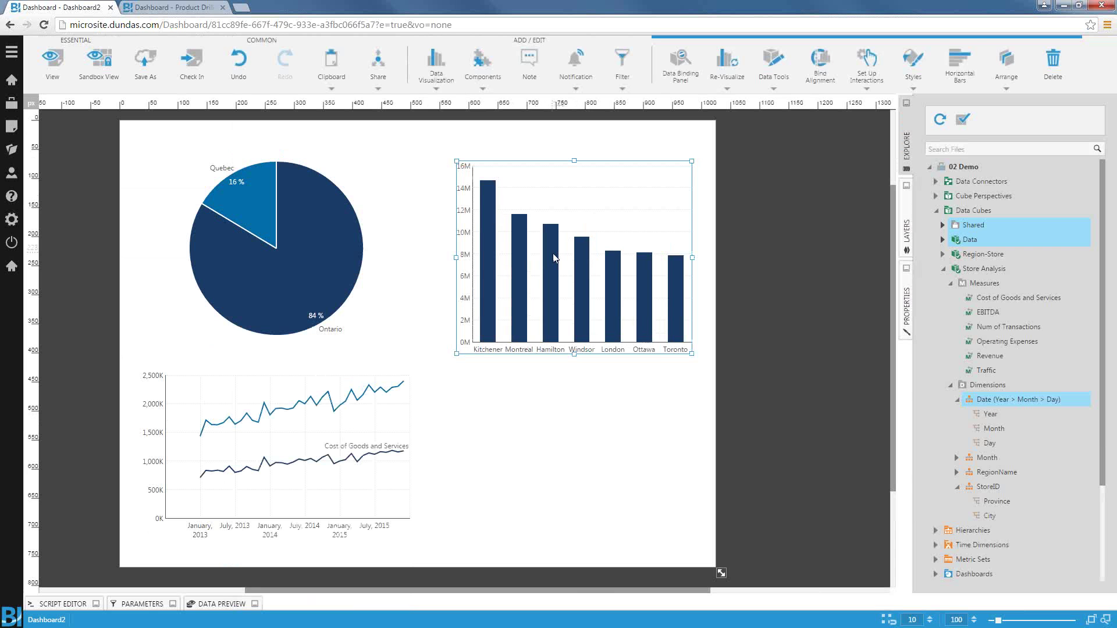
# Add the formula AVG($Revenue$) to the bar chart and visualize its output as a line
pyautogui.rightClick(554, 257)
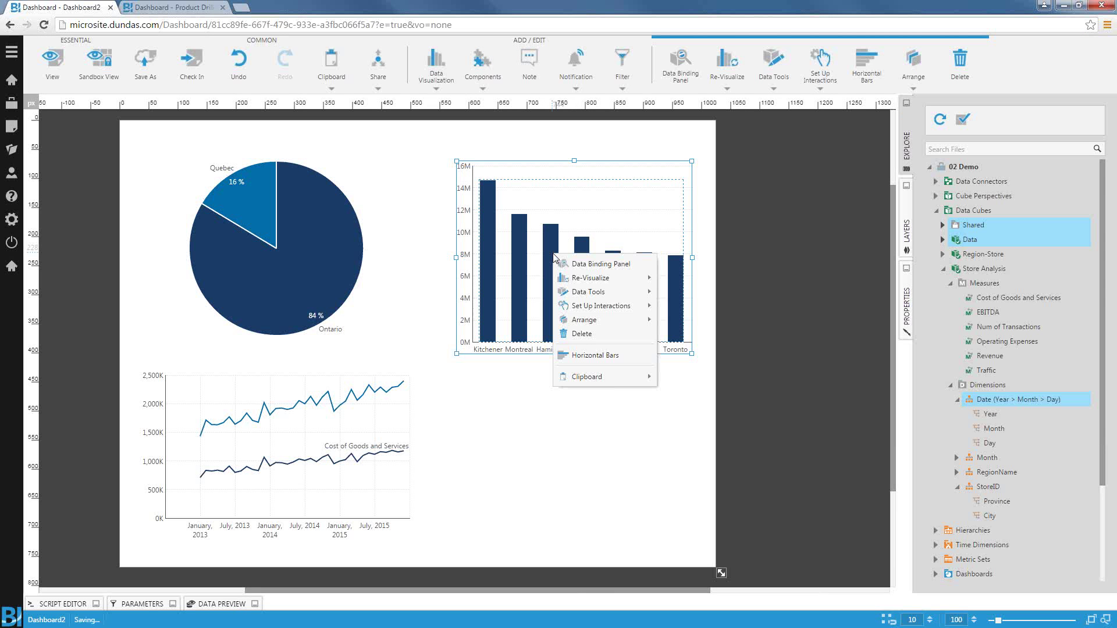
pyautogui.click(603, 291)
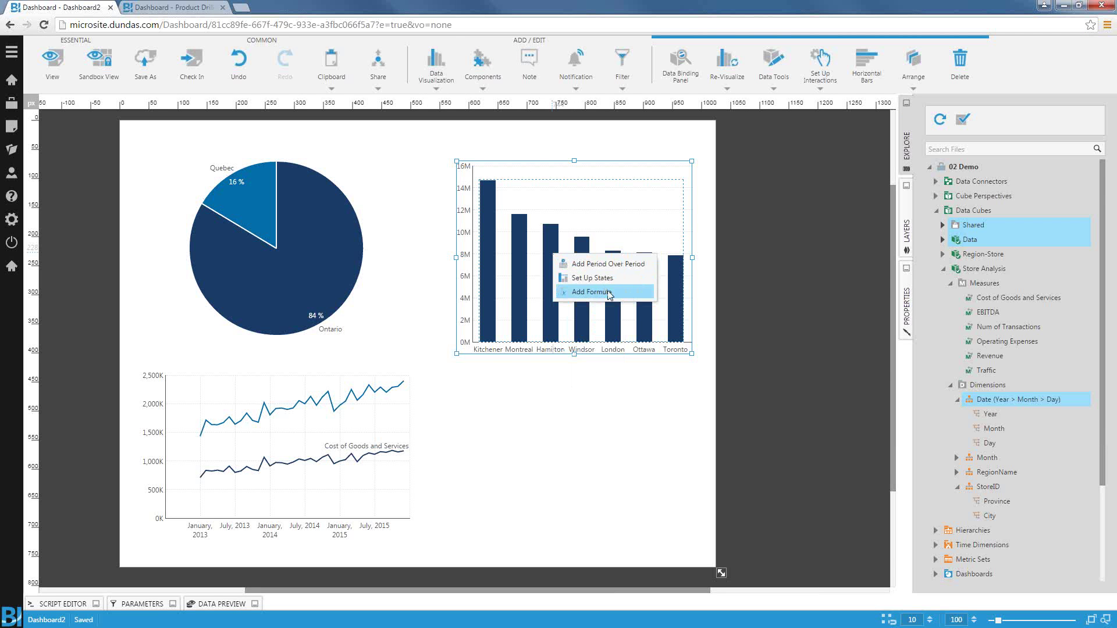
pyautogui.click(604, 291)
pyautogui.write('av')
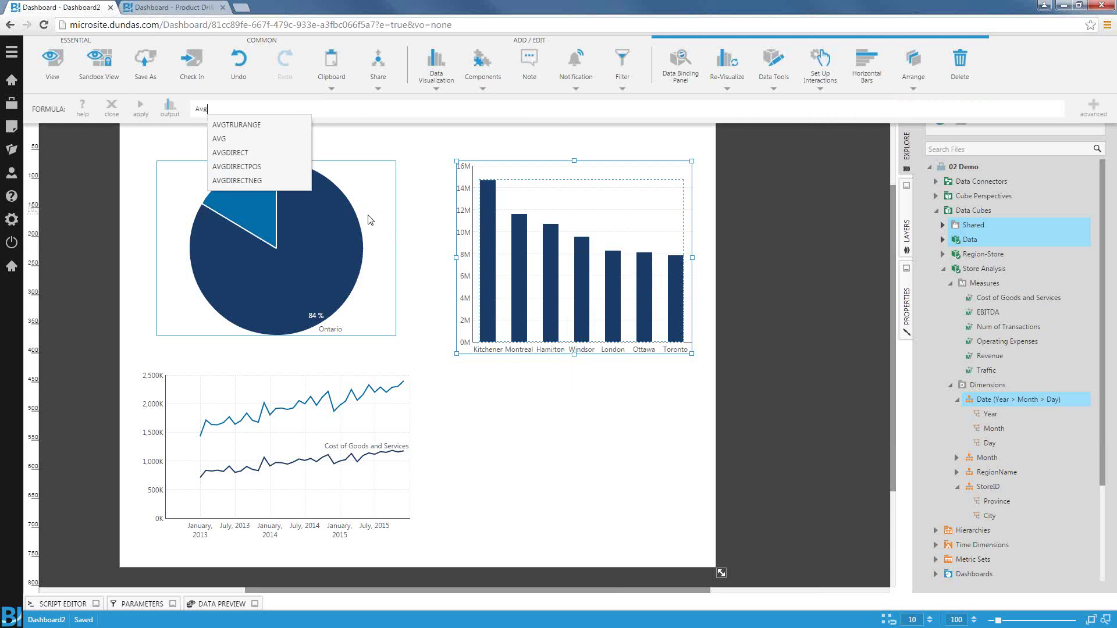
pyautogui.click(285, 150)
pyautogui.write('rev')
pyautogui.click(263, 125)
pyautogui.write(')')
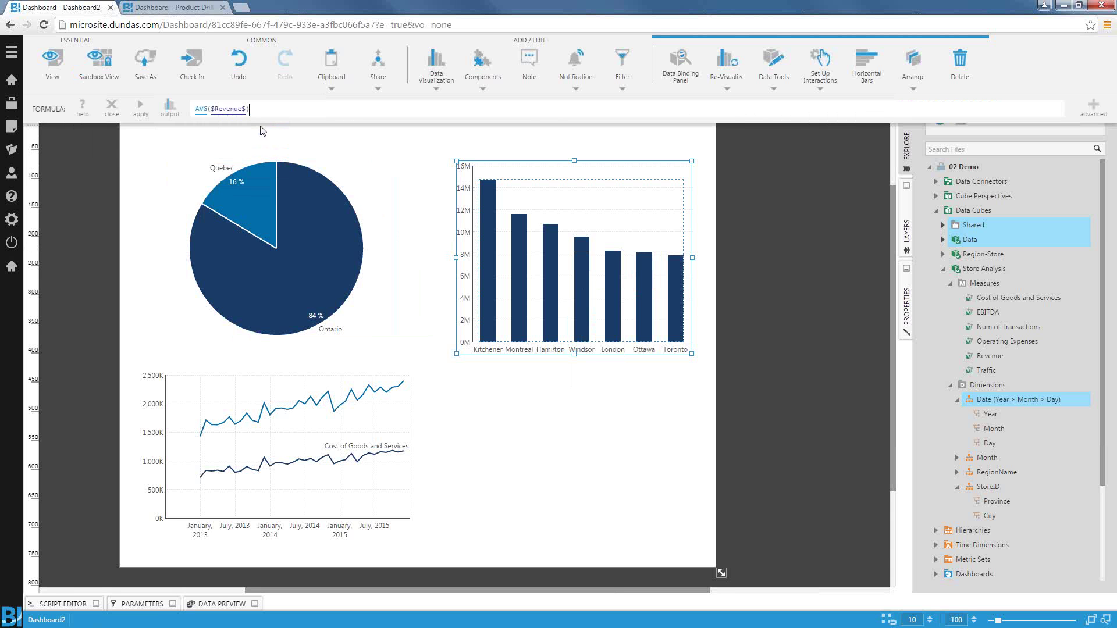
pyautogui.press('Return')
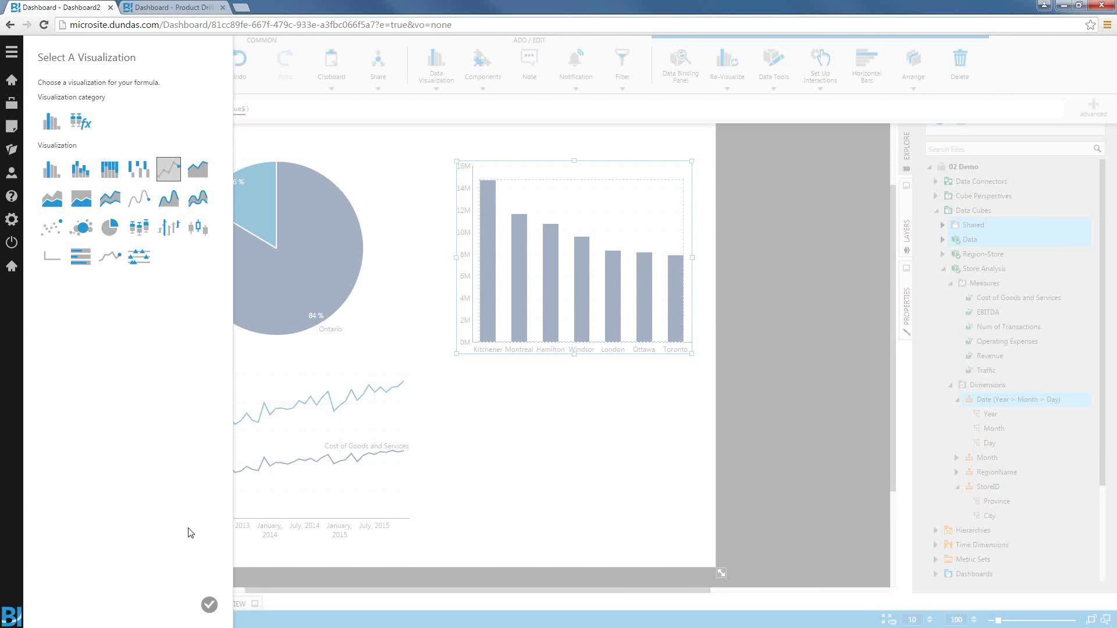
pyautogui.click(210, 604)
pyautogui.click(139, 108)
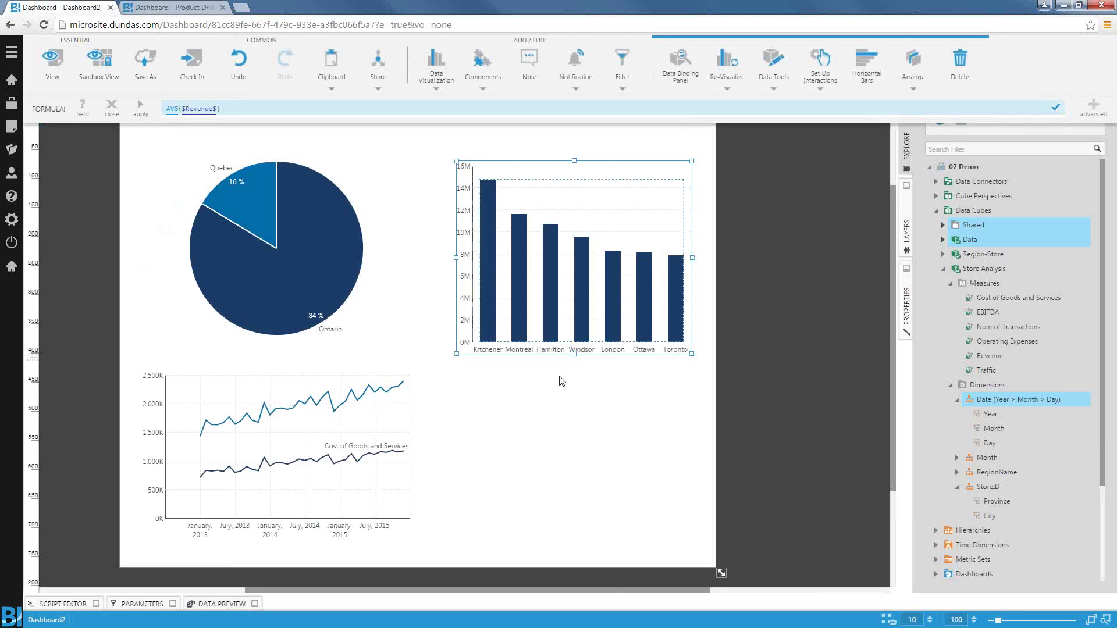
pyautogui.click(112, 108)
# Set the average formula measure's unique name to Revenue Average and reduce the bar chart's height
pyautogui.rightClick(531, 192)
pyautogui.click(551, 203)
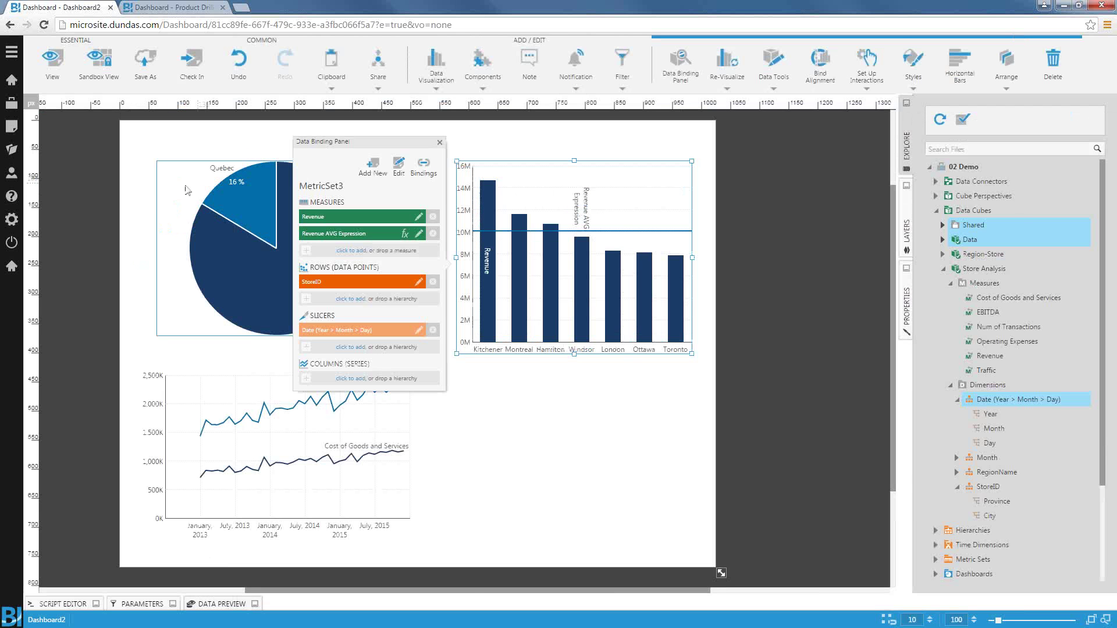
pyautogui.click(339, 235)
pyautogui.moveTo(117, 156); pyautogui.dragTo(73, 155)
pyautogui.write('Average')
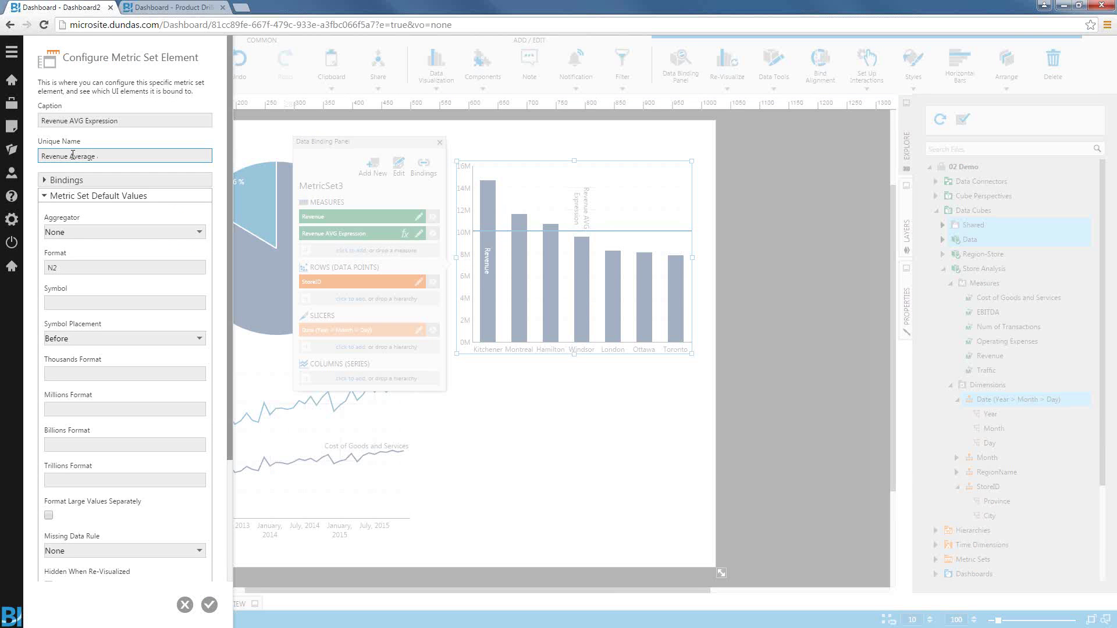
pyautogui.press('Return')
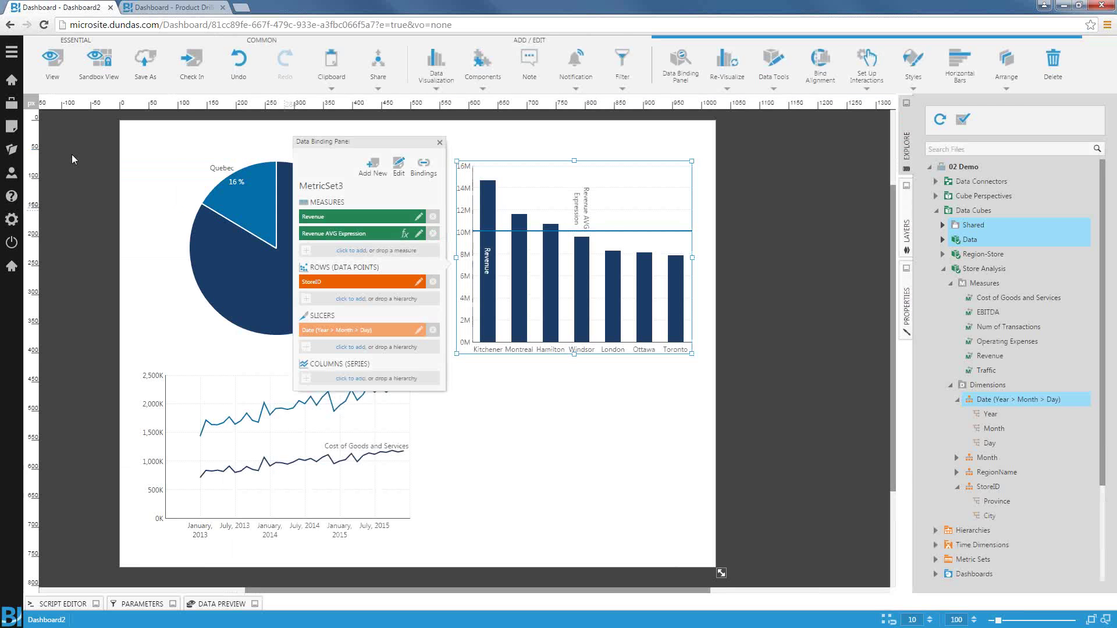
pyautogui.click(439, 143)
pyautogui.moveTo(692, 352); pyautogui.dragTo(690, 324)
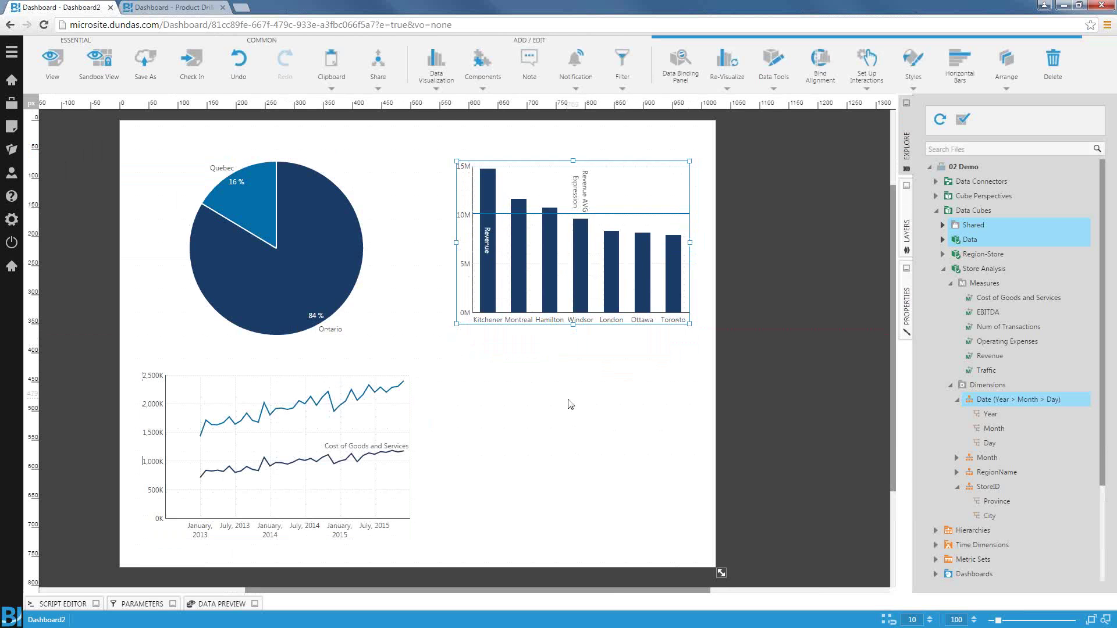
# Add an EBITDA table with the Date (Year > Month > Day) hierarchy as rows and StoreID as slicer, placed below the bar chart
pyautogui.moveTo(988, 313); pyautogui.dragTo(619, 381)
pyautogui.moveTo(995, 429); pyautogui.dragTo(572, 459)
pyautogui.moveTo(996, 491); pyautogui.dragTo(361, 457)
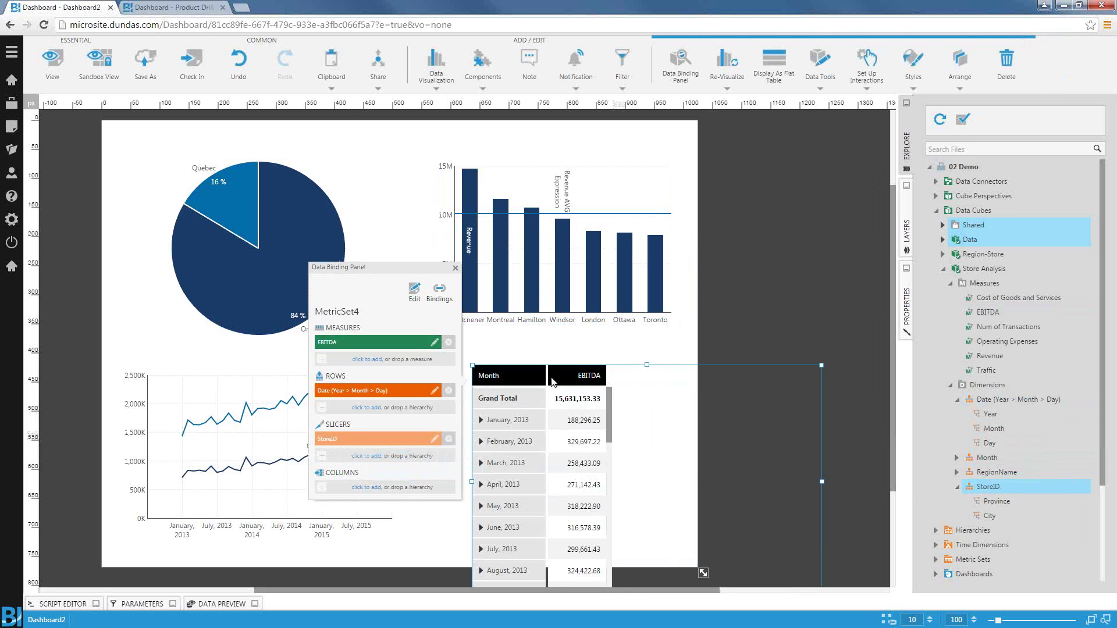
pyautogui.click(455, 268)
pyautogui.moveTo(599, 441); pyautogui.dragTo(560, 428)
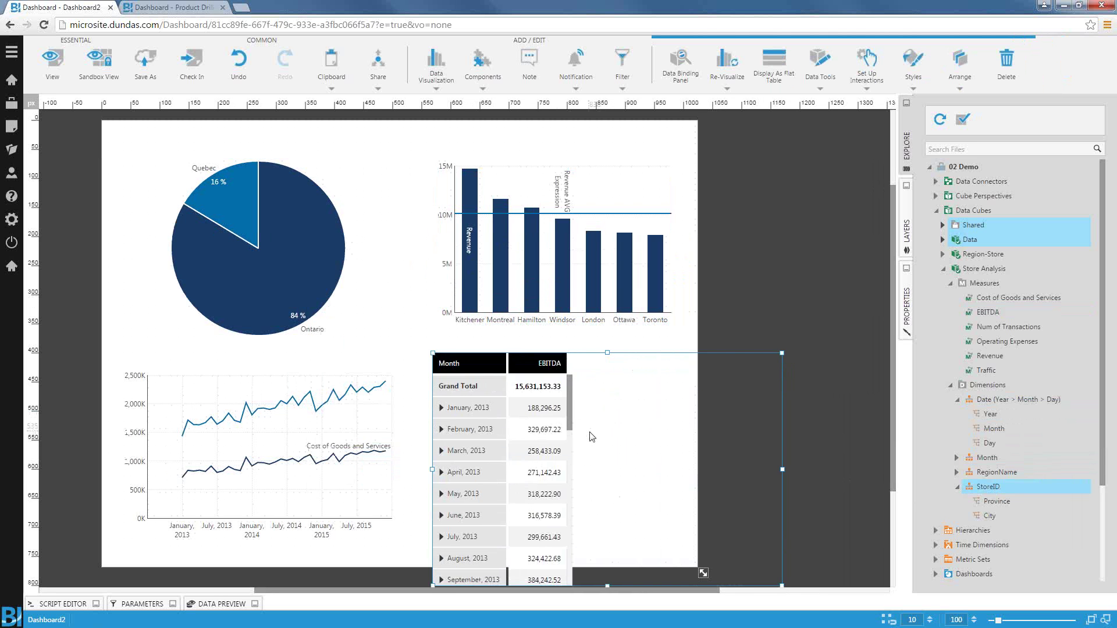
# Re-visualize the EBITDA table as a Line chart and shrink it to fit within the canvas below the bar chart
pyautogui.rightClick(593, 436)
pyautogui.click(632, 459)
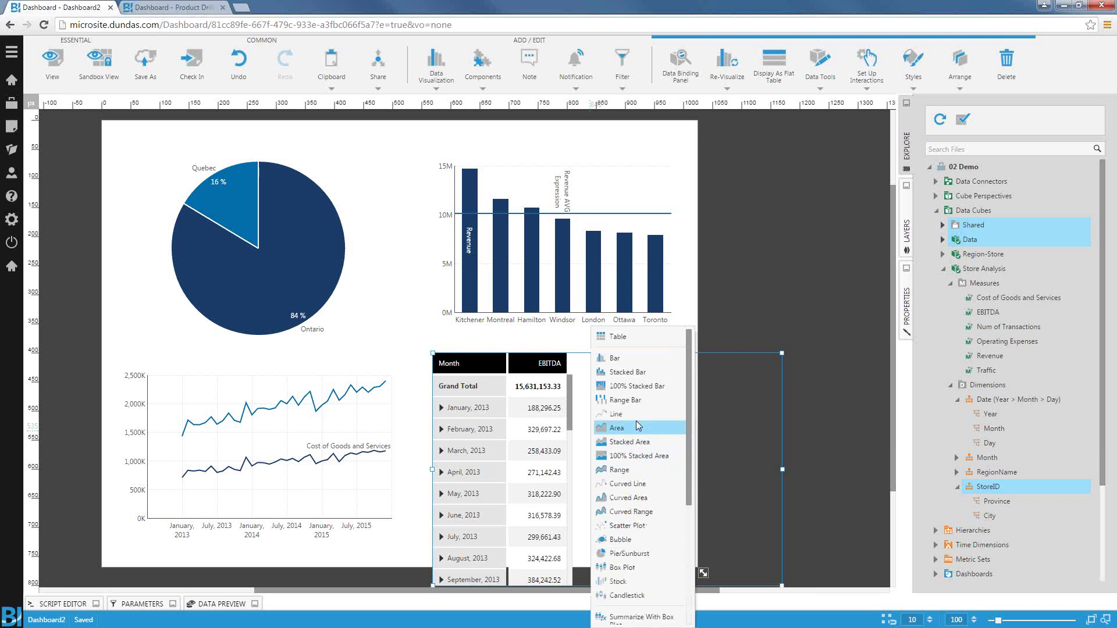
pyautogui.scroll(-1, 768, 523)
pyautogui.moveTo(782, 529); pyautogui.dragTo(691, 486)
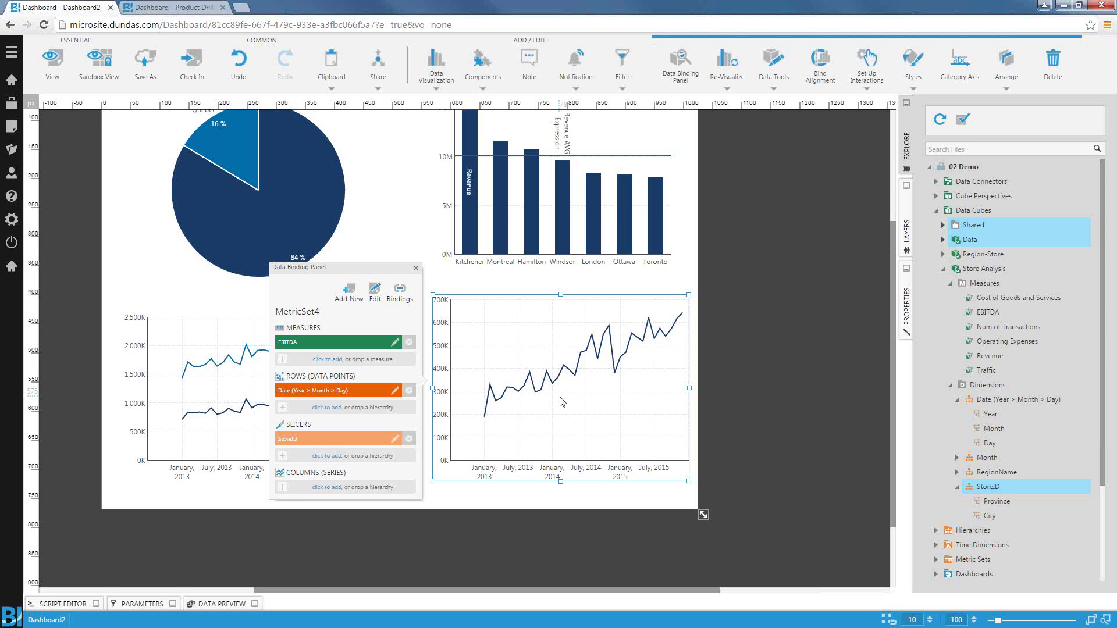
# Add a period over period comparison of EBITDA to the line chart, offset backward by 1 Year on the Date hierarchy
pyautogui.rightClick(562, 400)
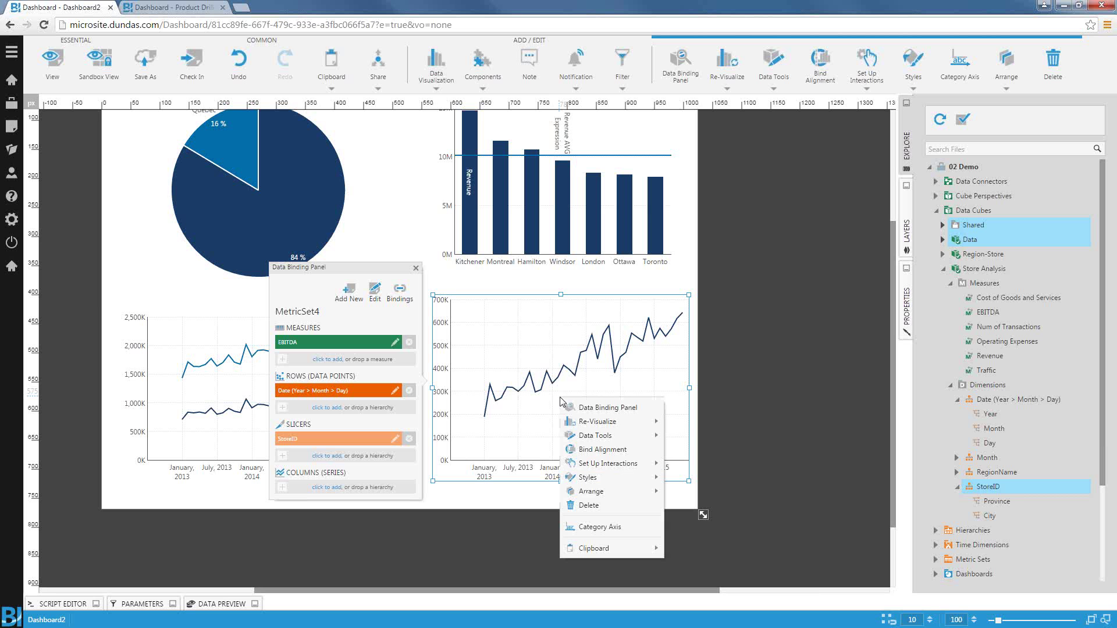
pyautogui.click(591, 435)
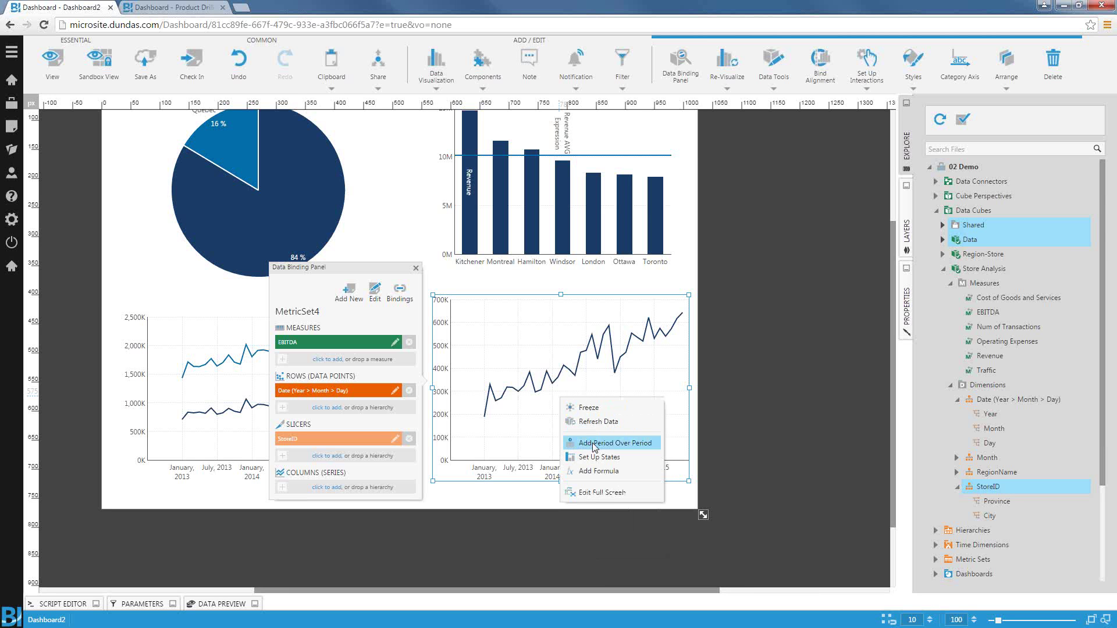
pyautogui.click(594, 444)
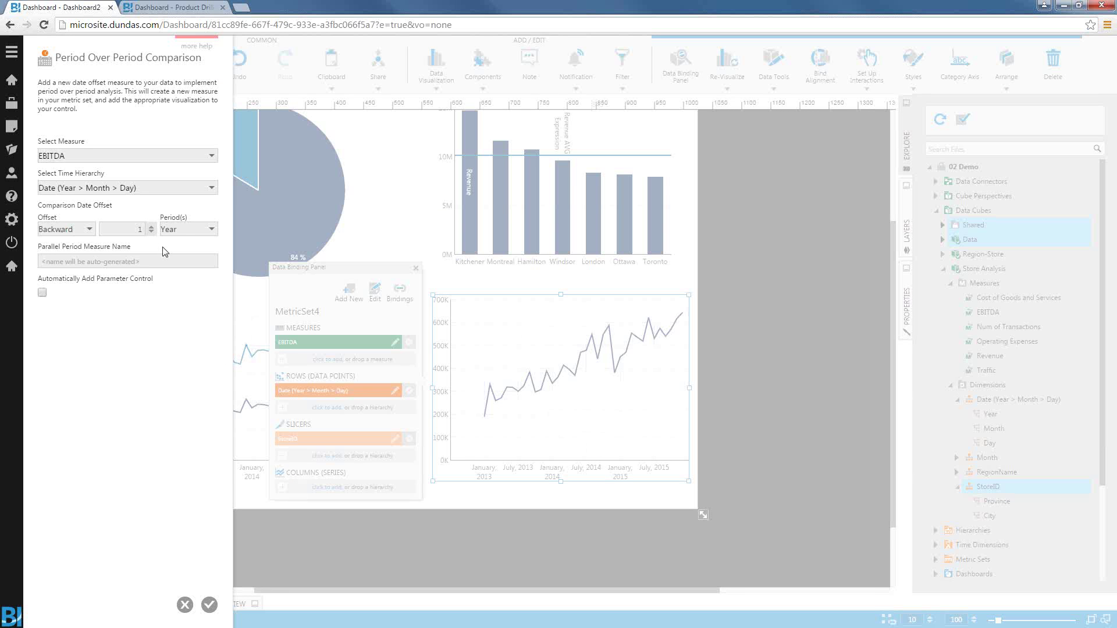
pyautogui.click(183, 229)
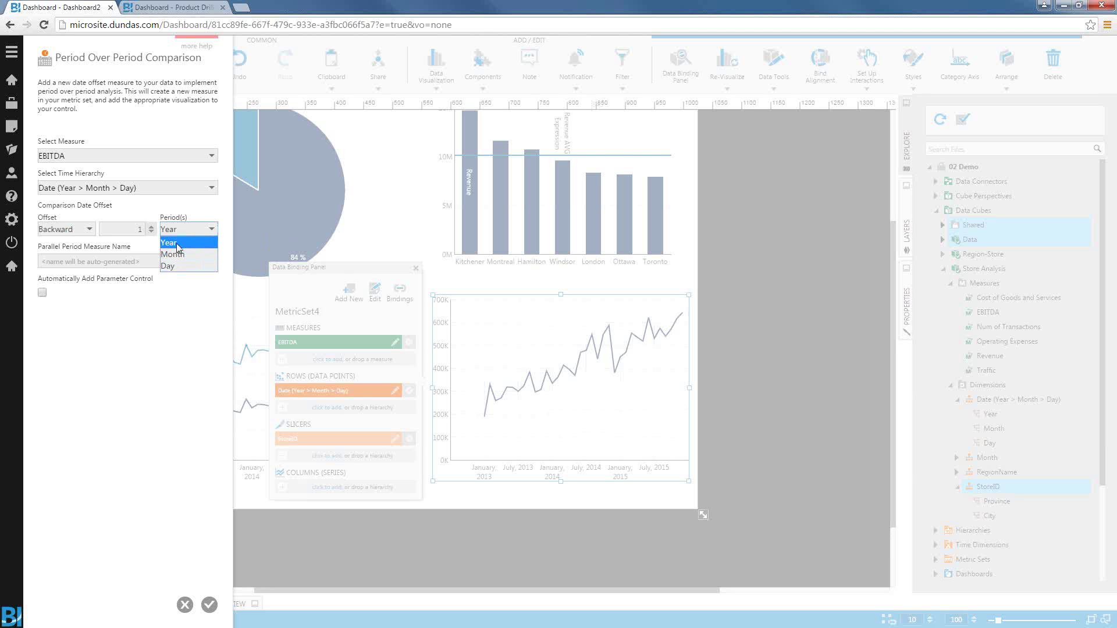
pyautogui.click(177, 244)
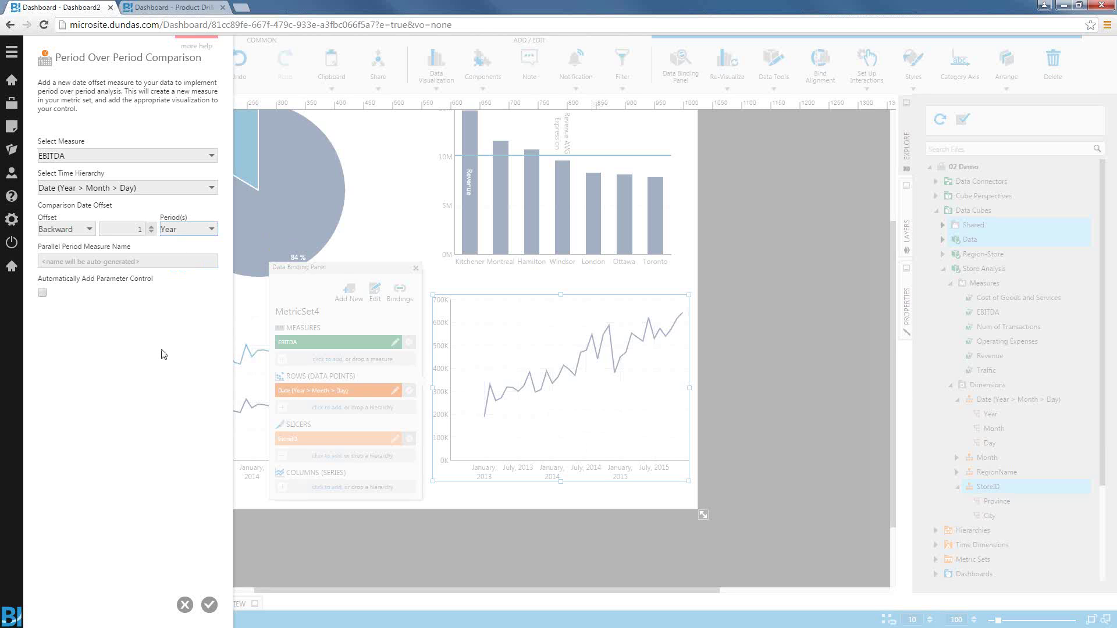
pyautogui.click(210, 606)
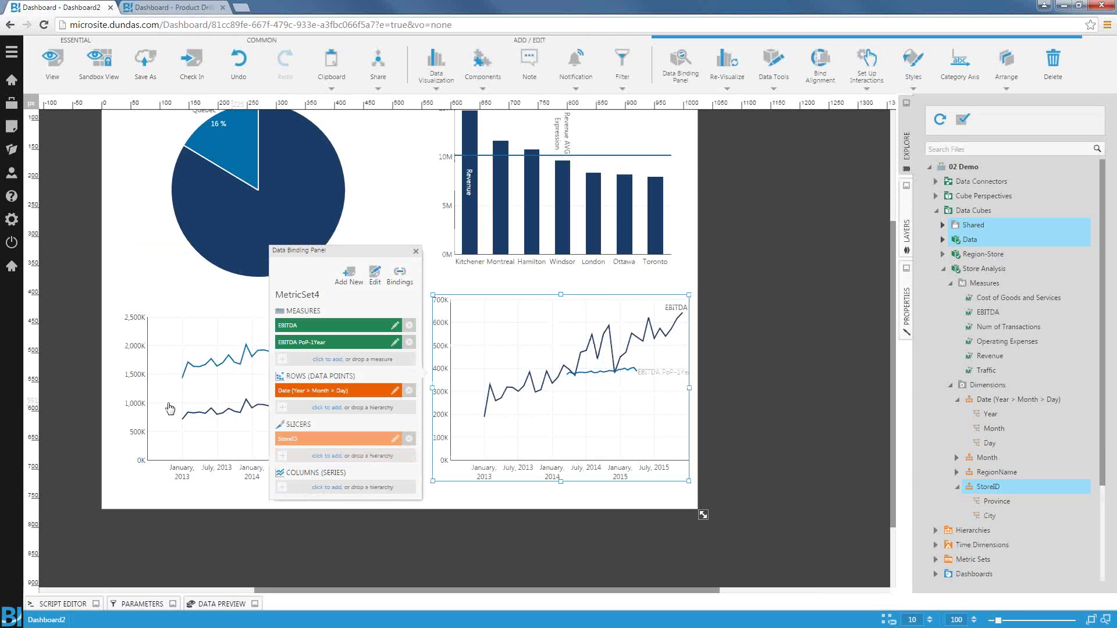
pyautogui.click(415, 252)
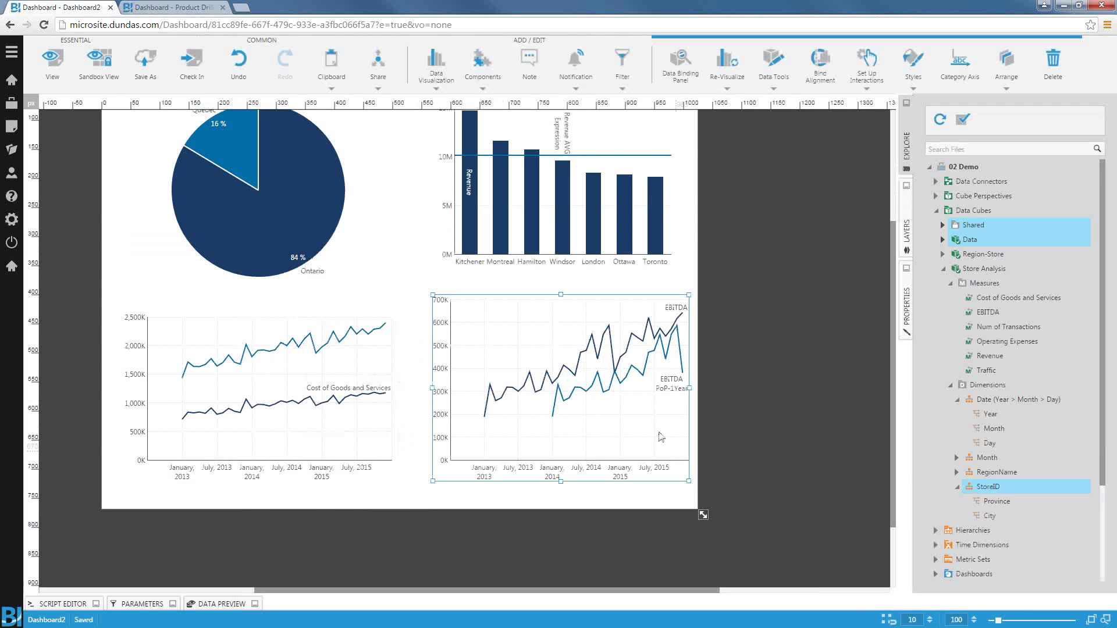
# Re-visualize the EBITDA PoP-1Year series as an Area
pyautogui.click(621, 388)
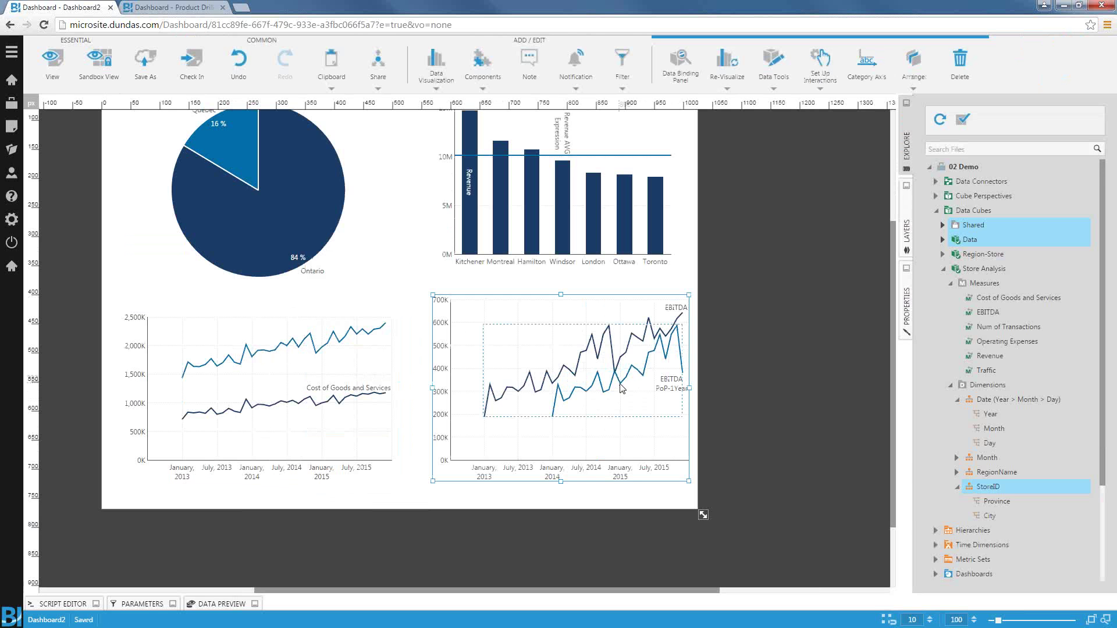
pyautogui.rightClick(621, 388)
pyautogui.click(649, 409)
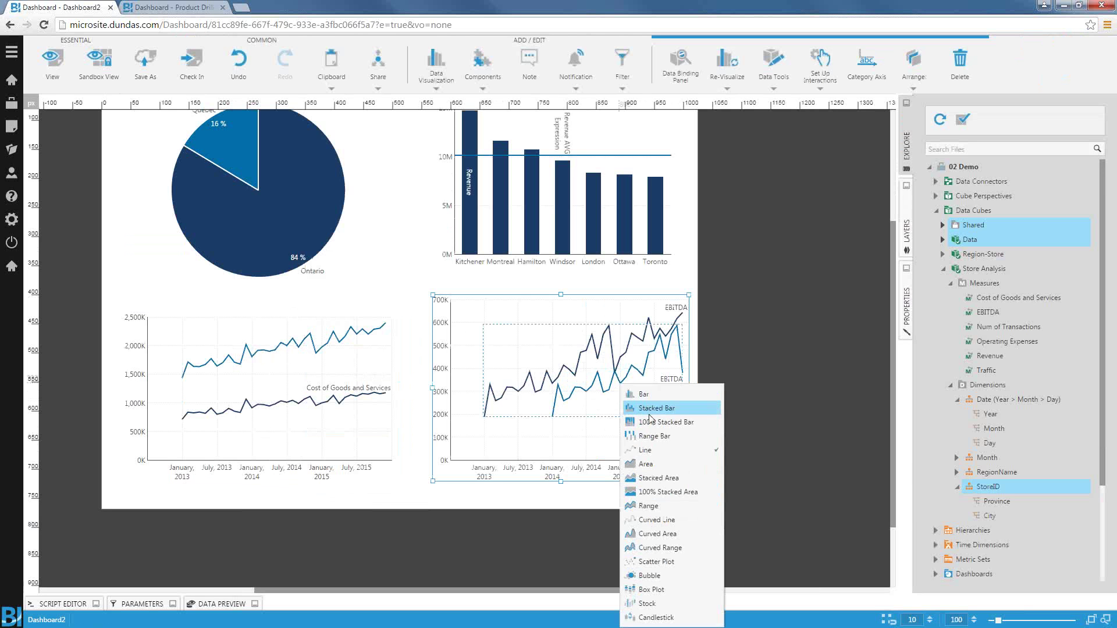
pyautogui.click(635, 465)
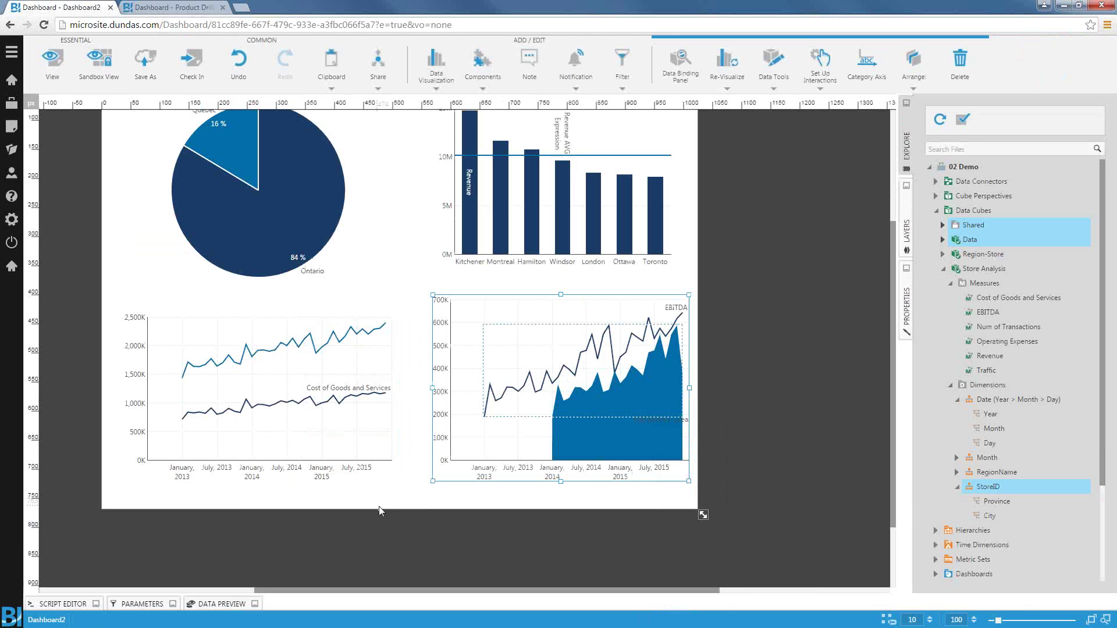
# Set the caption of the EBITDA PoP-1Year measure to "EBITDA last year"
pyautogui.rightClick(538, 413)
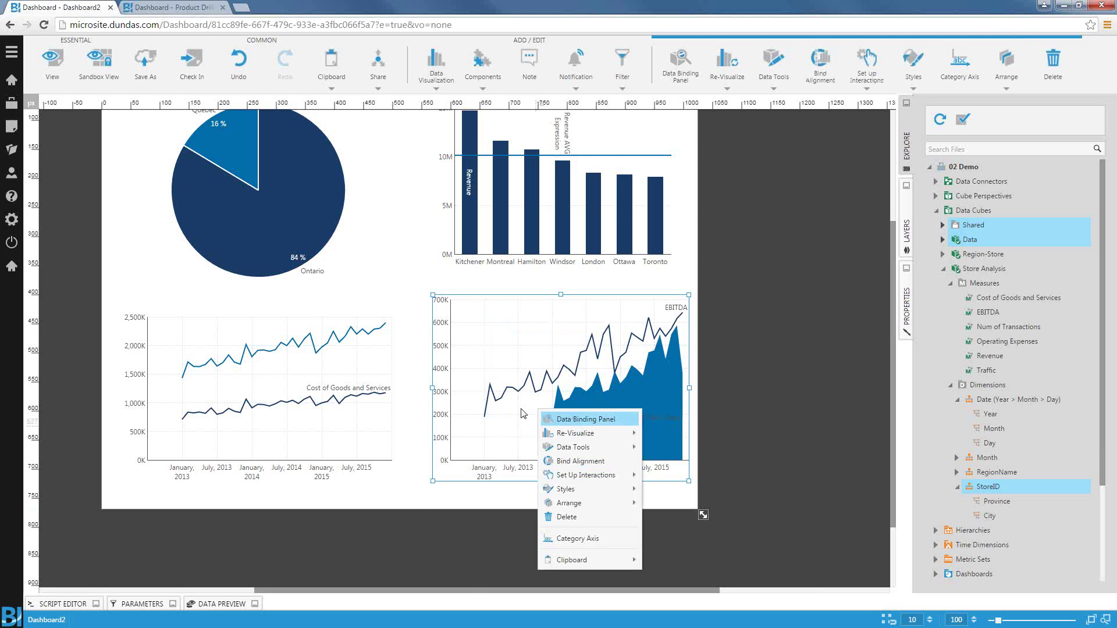
pyautogui.click(567, 419)
pyautogui.click(347, 343)
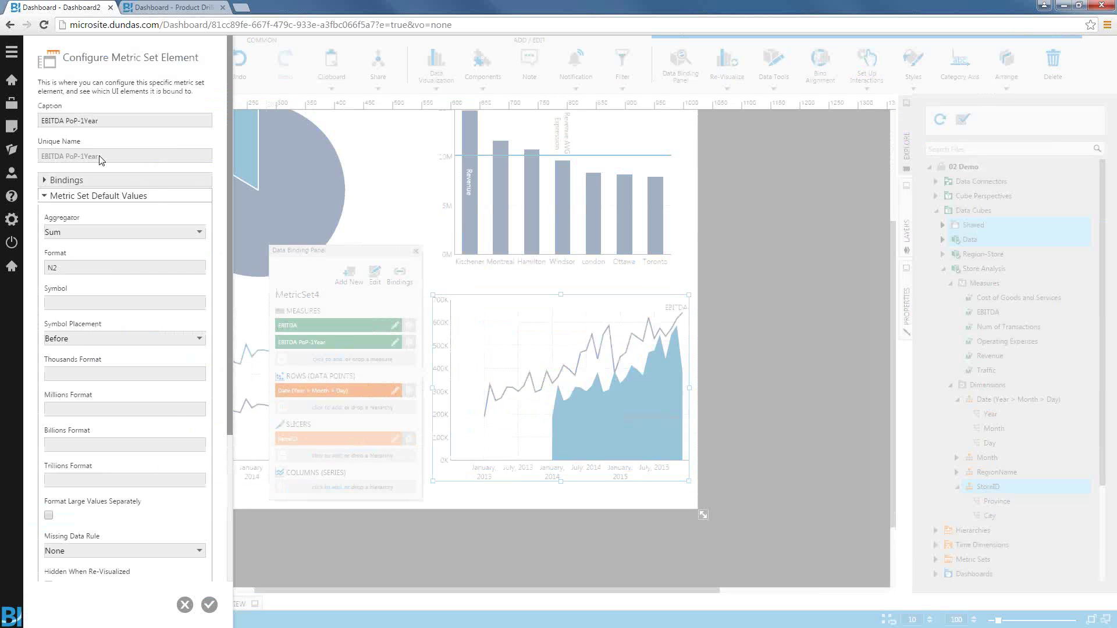
pyautogui.moveTo(99, 121); pyautogui.dragTo(65, 121)
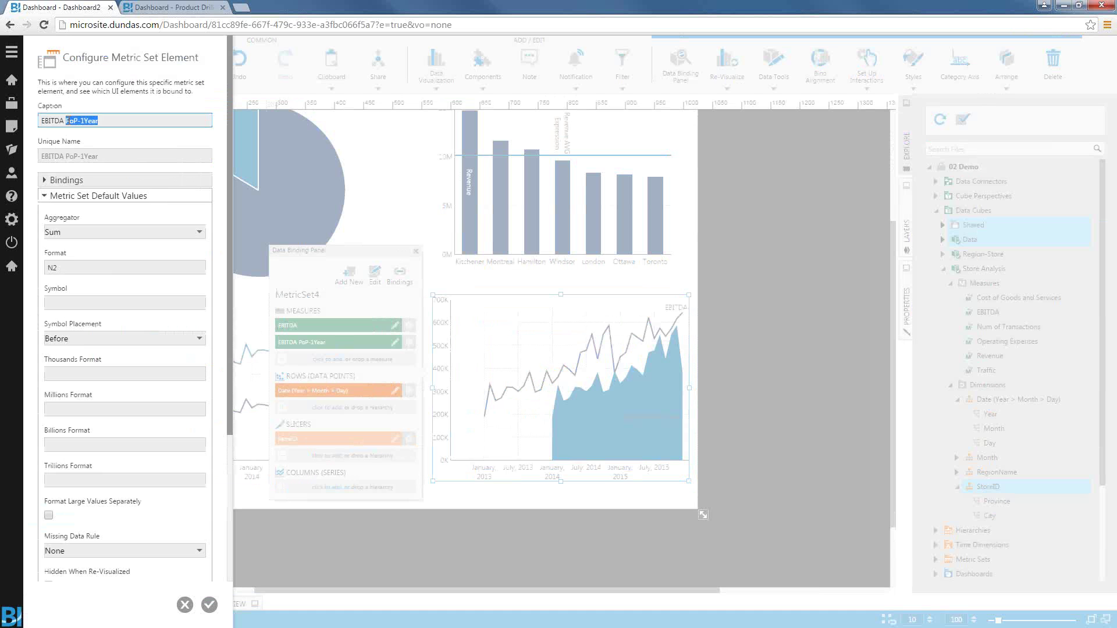
pyautogui.press('BackSpace')
pyautogui.click(209, 605)
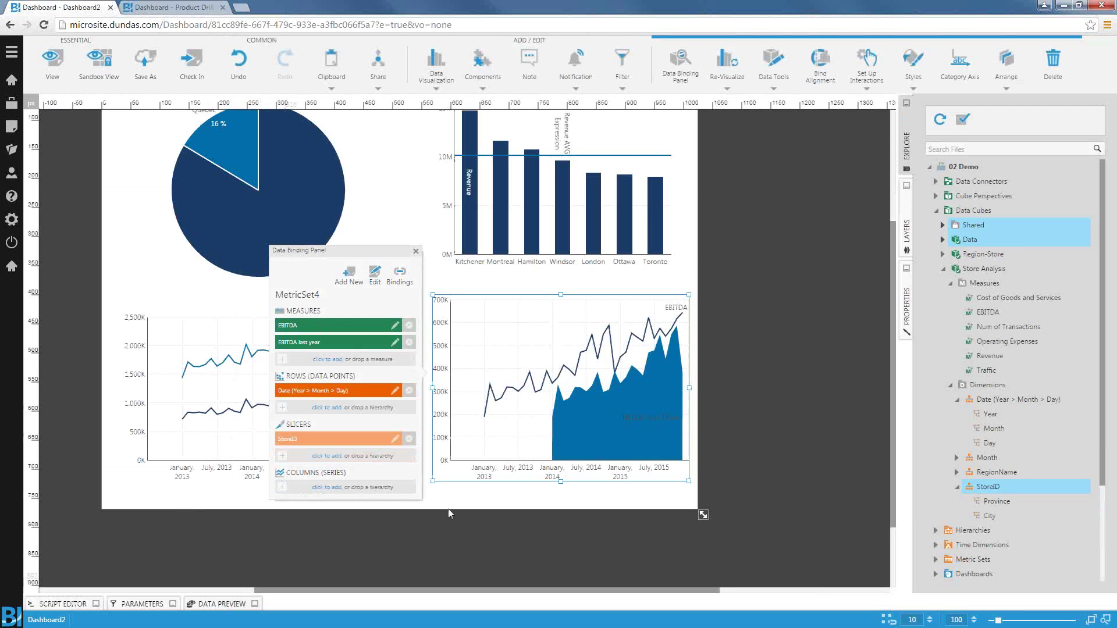
pyautogui.click(415, 250)
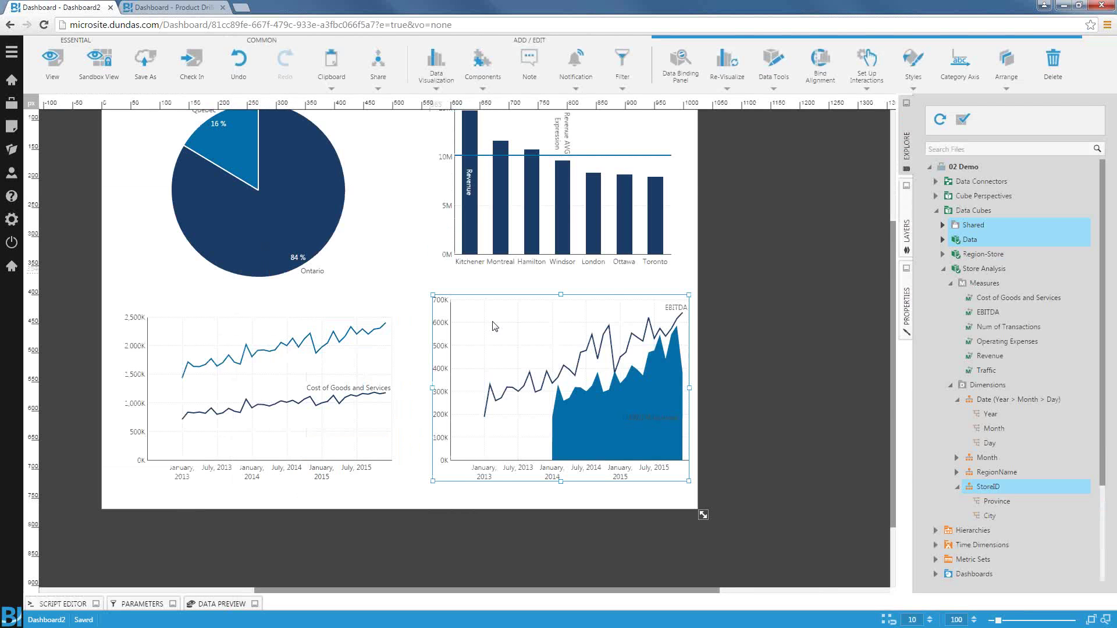
# Shrink the pie, bar and EBITDA charts and adjust the layout to free space along the upper edge of the dashboard
pyautogui.moveTo(464, 295); pyautogui.dragTo(464, 306)
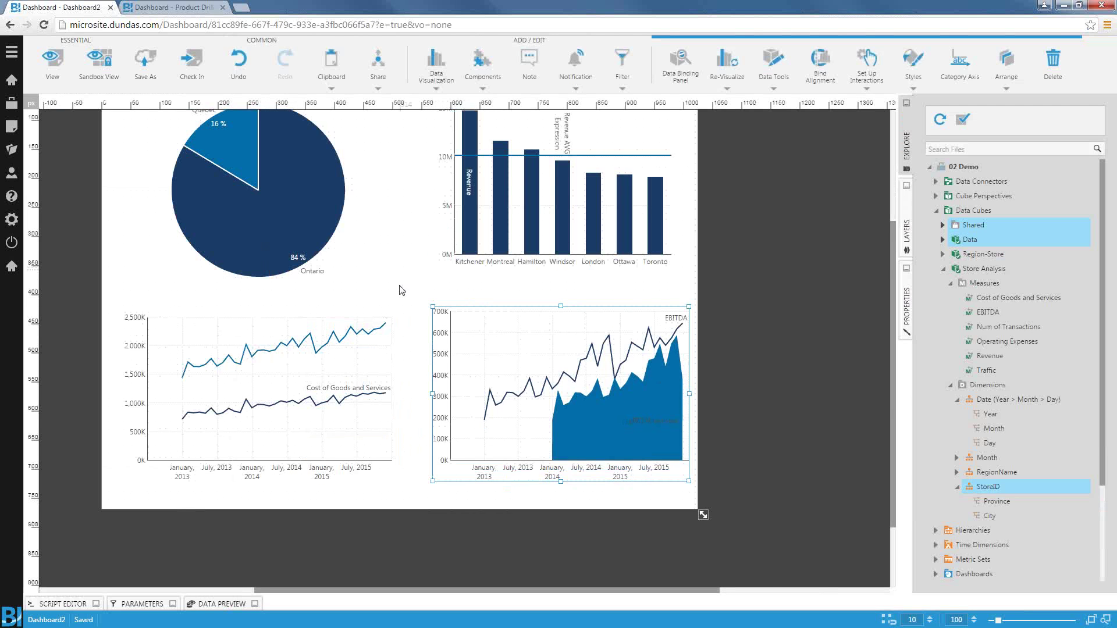
pyautogui.click(399, 285)
pyautogui.scroll(1, 399, 288)
pyautogui.click(298, 206)
pyautogui.moveTo(377, 161); pyautogui.dragTo(351, 202)
pyautogui.click(654, 183)
pyautogui.moveTo(668, 158); pyautogui.dragTo(660, 189)
pyautogui.moveTo(505, 375); pyautogui.dragTo(494, 376)
pyautogui.moveTo(316, 407)
pyautogui.mouseDown()
pyautogui.moveTo(319, 390)
pyautogui.moveTo(320, 405)
pyautogui.mouseUp()
pyautogui.click(348, 330)
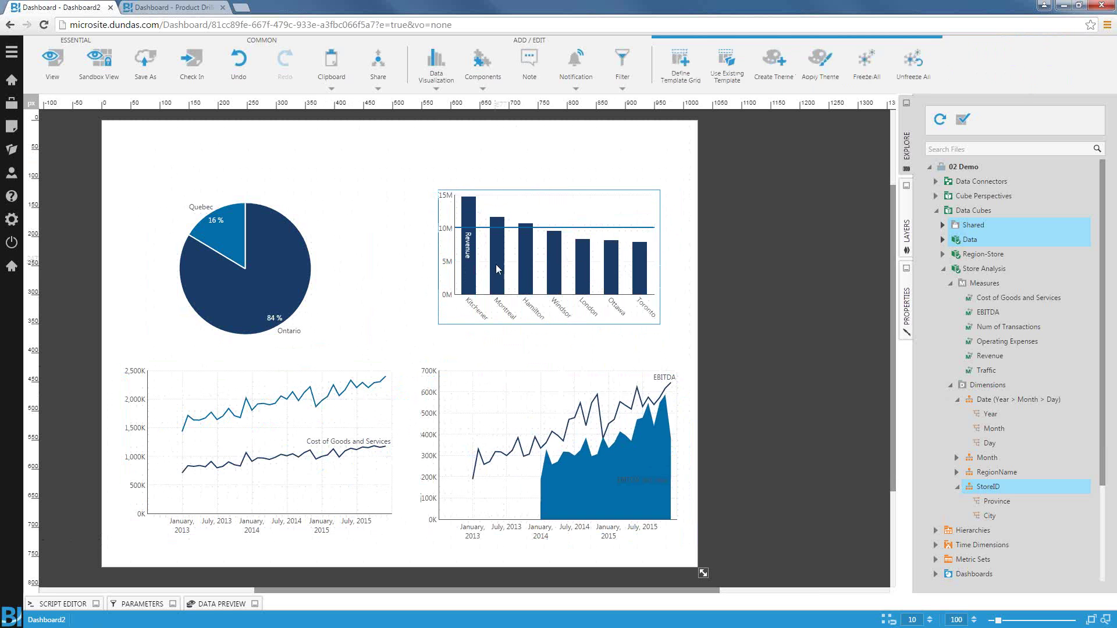
# Add the Date (Year > Month > Day) hierarchy as a slicer to the pie chart and nudge the chart slightly upward
pyautogui.rightClick(267, 284)
pyautogui.click(268, 291)
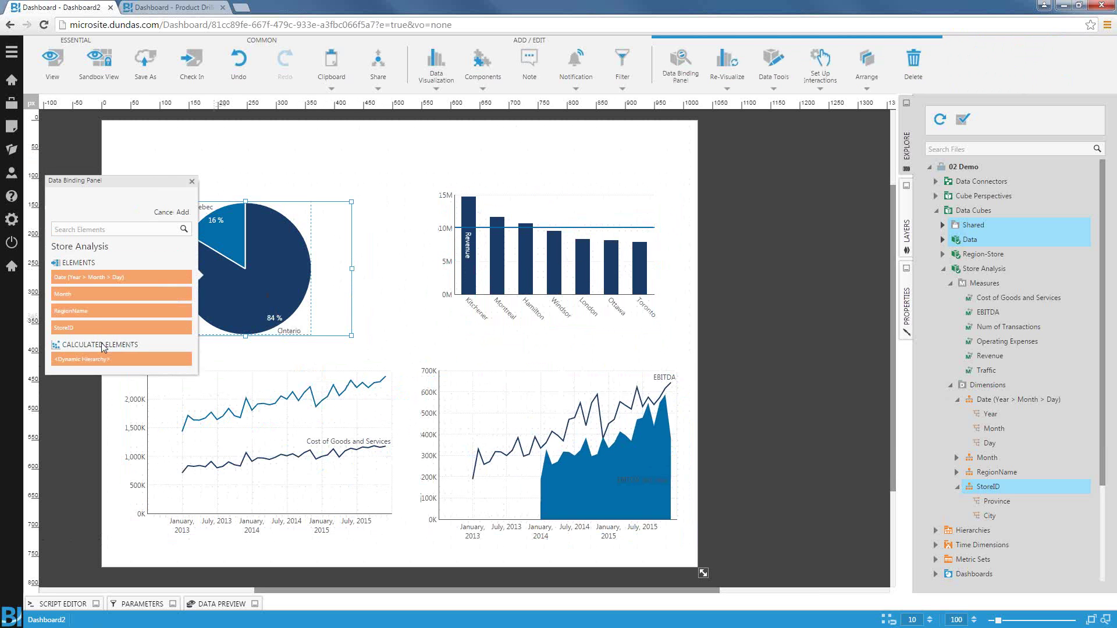
pyautogui.click(91, 281)
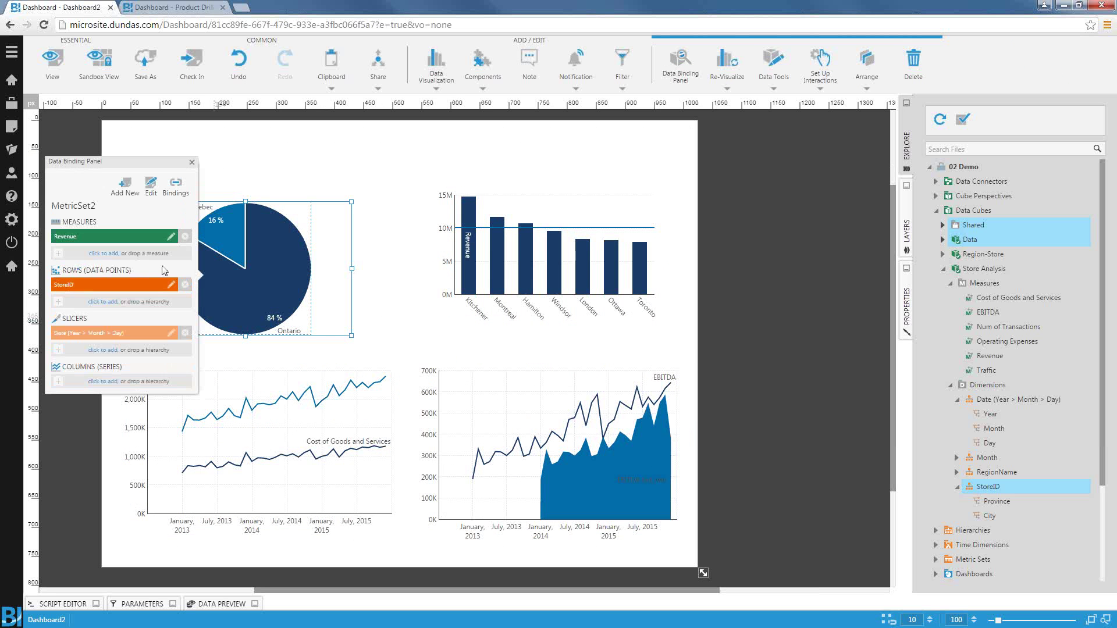
pyautogui.click(193, 163)
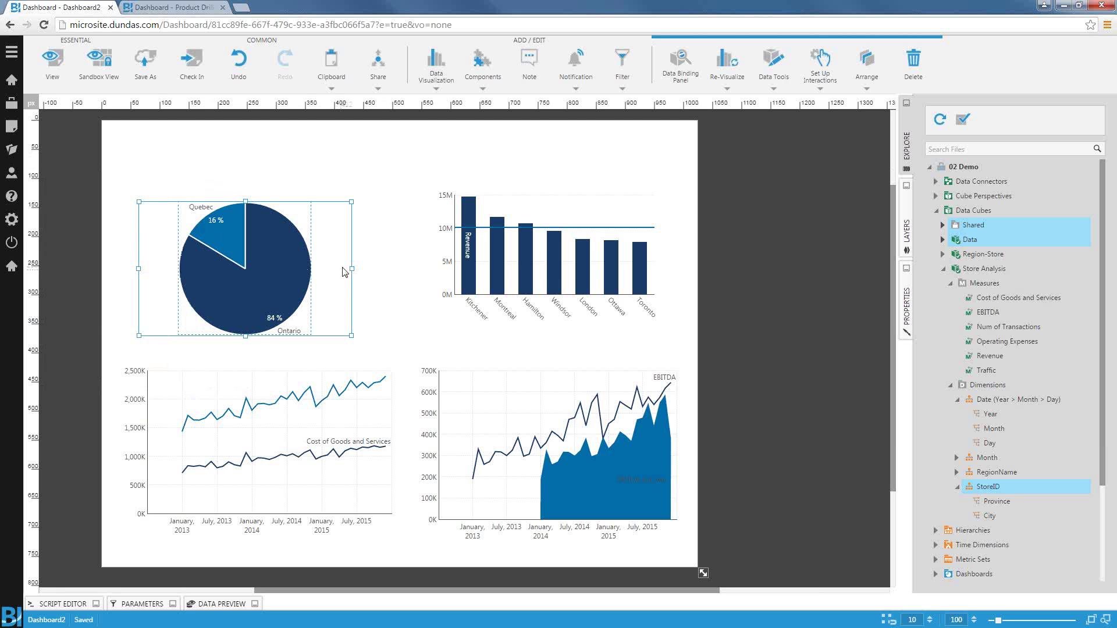
pyautogui.moveTo(342, 280); pyautogui.dragTo(343, 275)
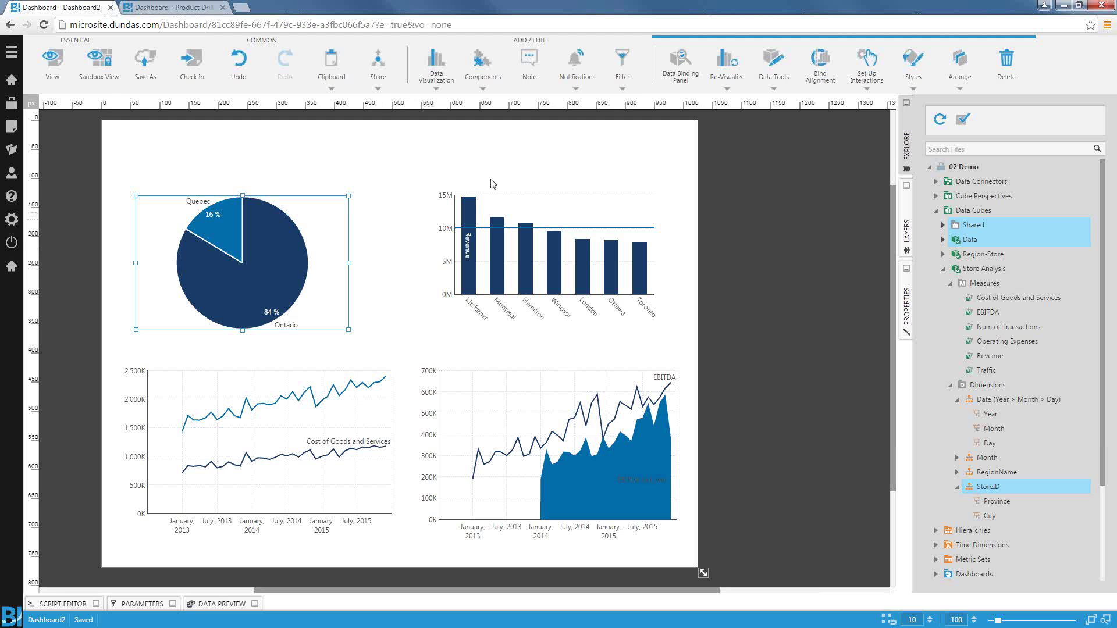
# Add a Member filter bound to the StoreID hierarchy of all four charts and place it above the charts
pyautogui.click(623, 70)
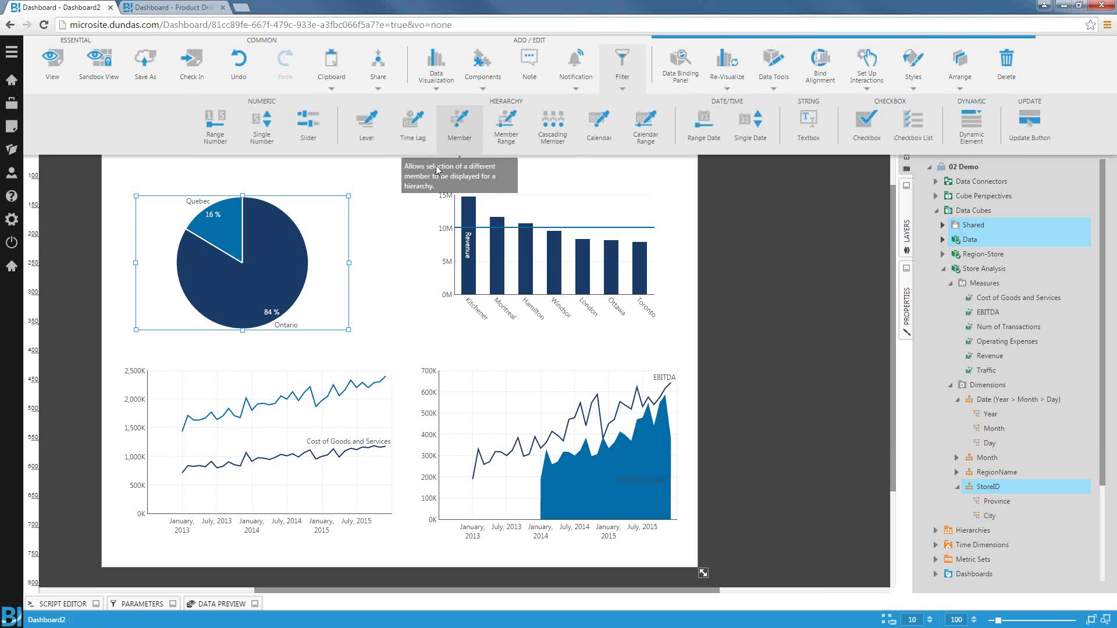
pyautogui.click(460, 125)
pyautogui.scroll(-1, 328, 401)
pyautogui.click(281, 380)
pyautogui.scroll(-1, 284, 386)
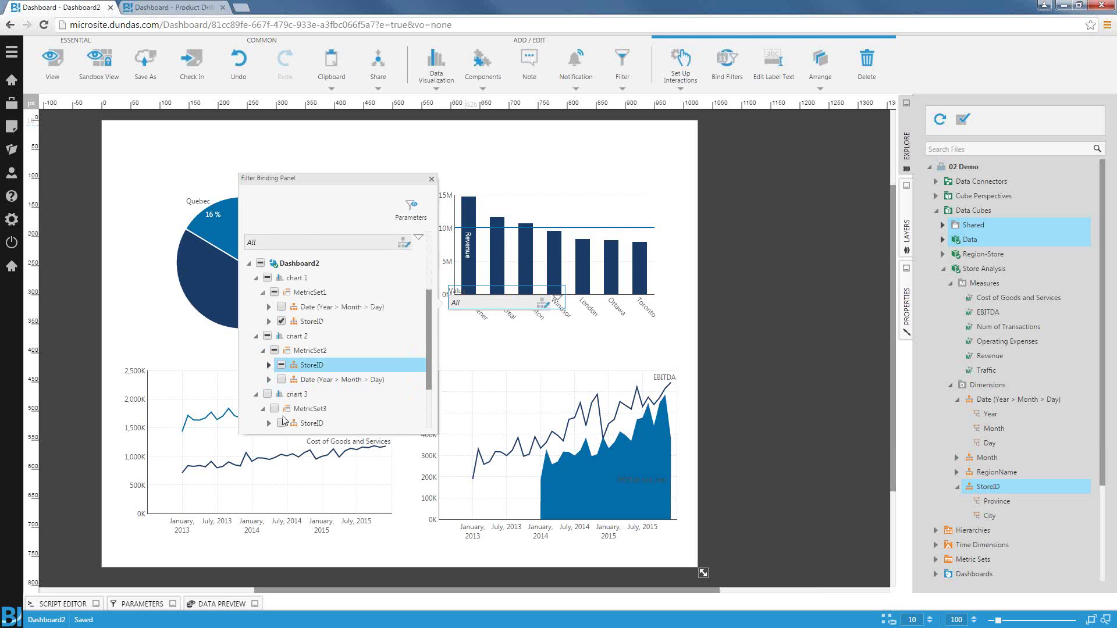
pyautogui.scroll(-1, 285, 385)
pyautogui.click(281, 364)
pyautogui.scroll(-1, 284, 369)
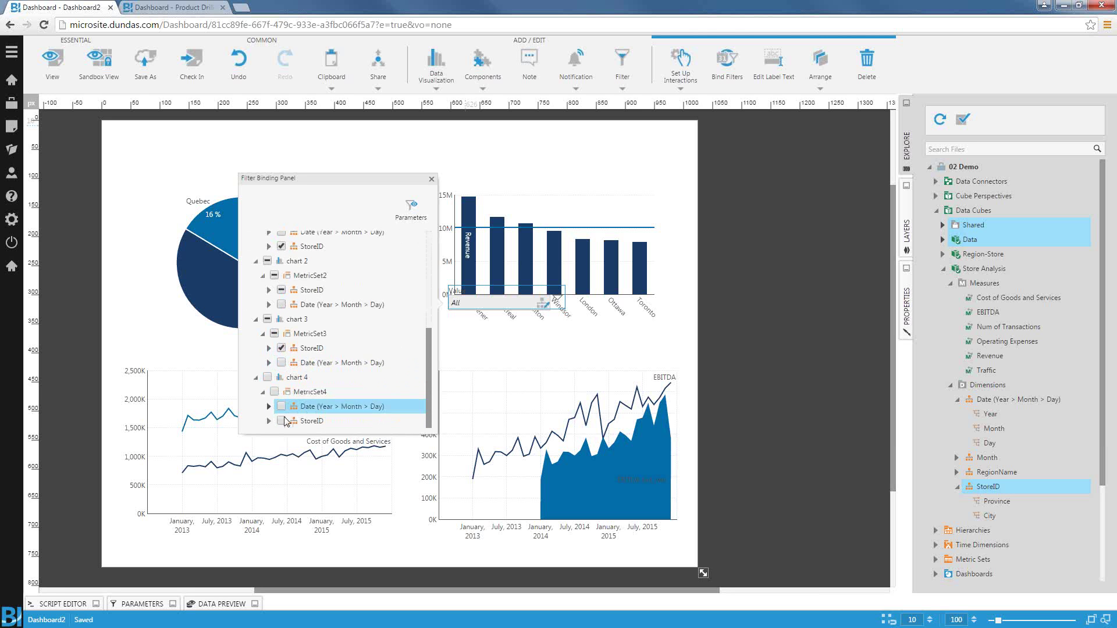
pyautogui.click(281, 420)
pyautogui.scroll(4, 324, 375)
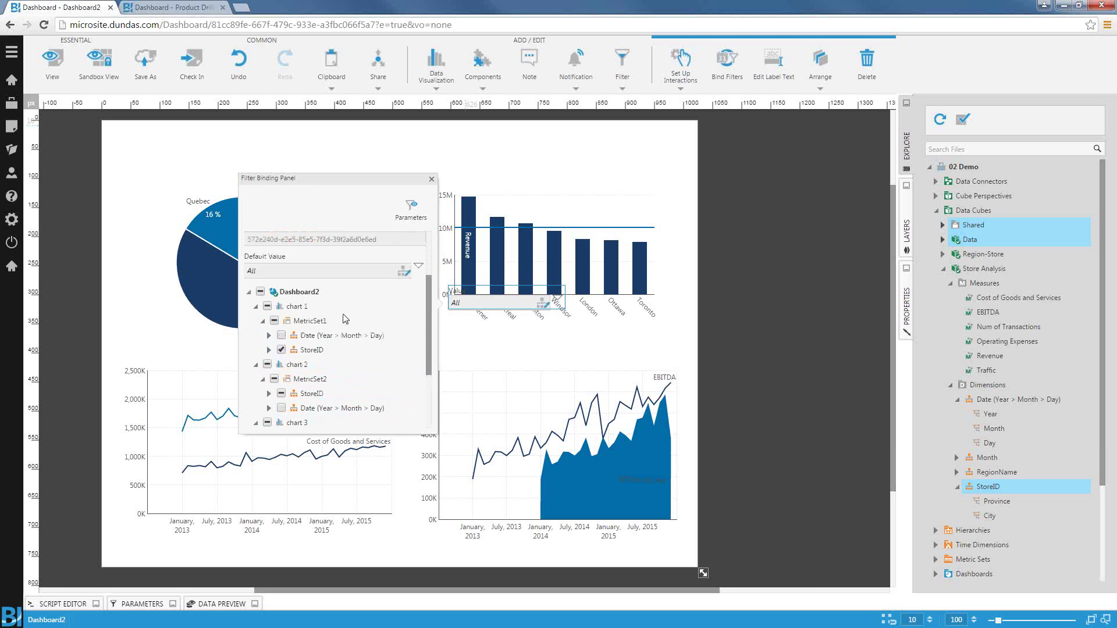
pyautogui.moveTo(478, 299); pyautogui.dragTo(405, 143)
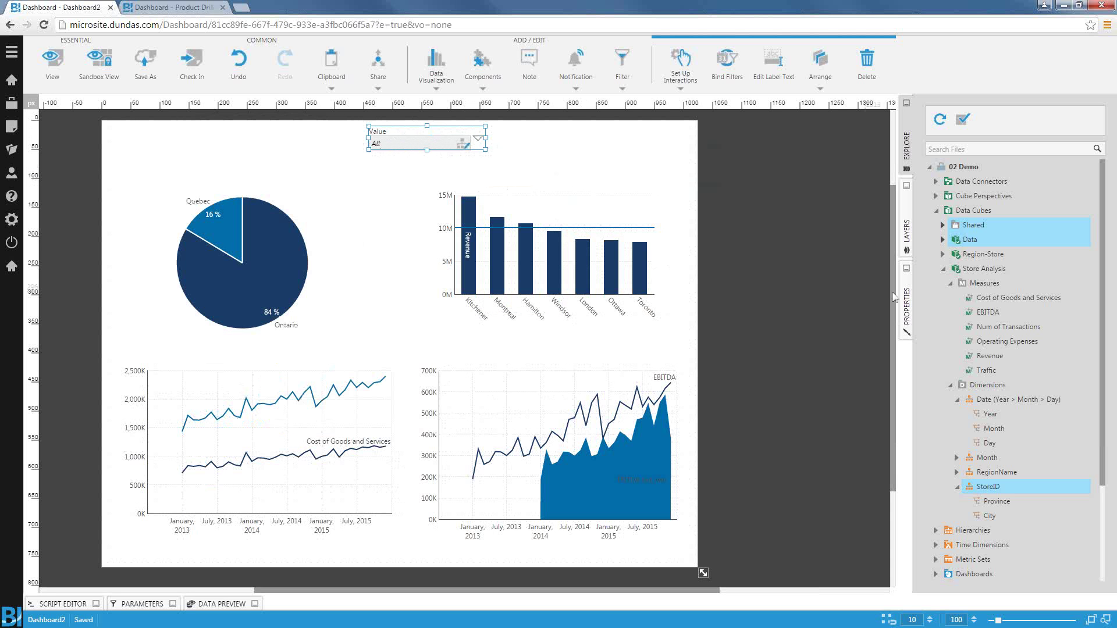
# Set the member filter's label text to Region and shift the filter toward the pie chart's side
pyautogui.click(905, 307)
pyautogui.click(1086, 138)
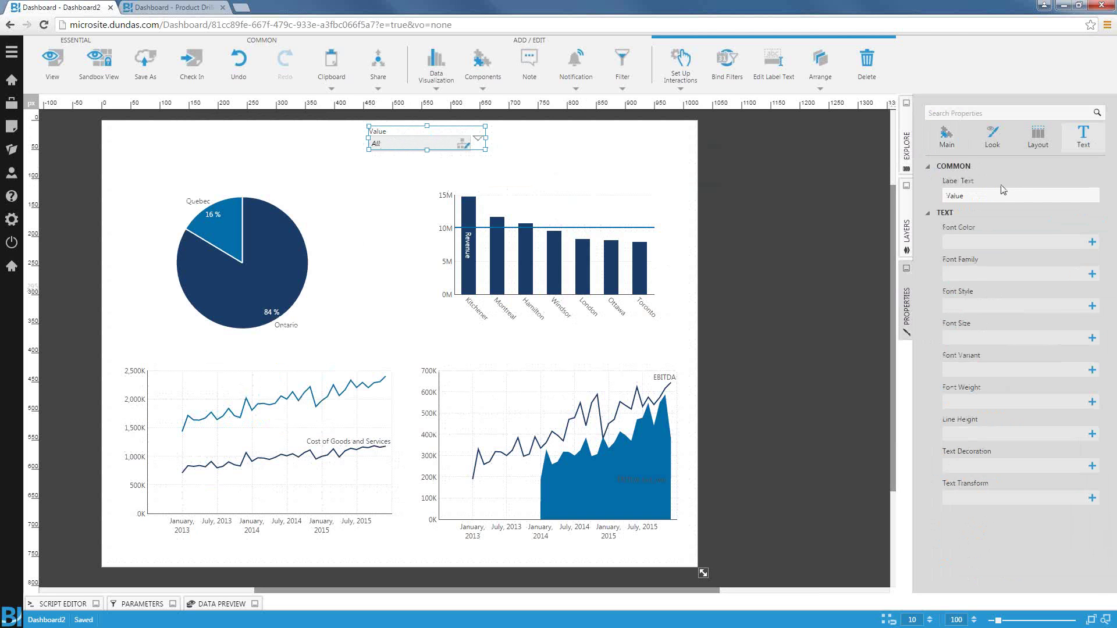
pyautogui.doubleClick(968, 197)
pyautogui.write('Region')
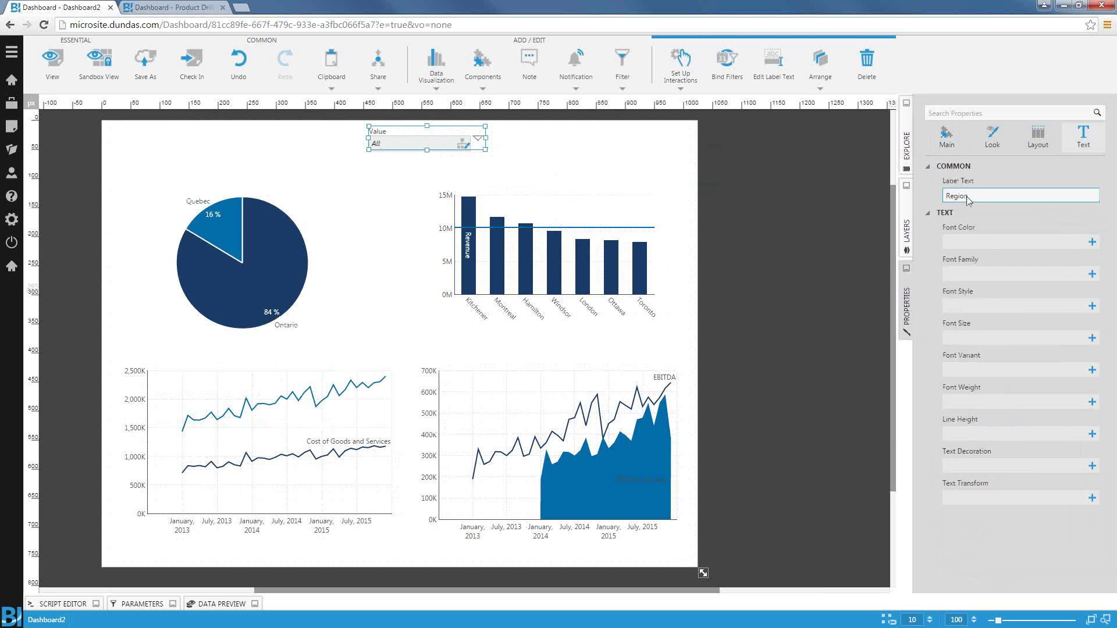
pyautogui.click(925, 193)
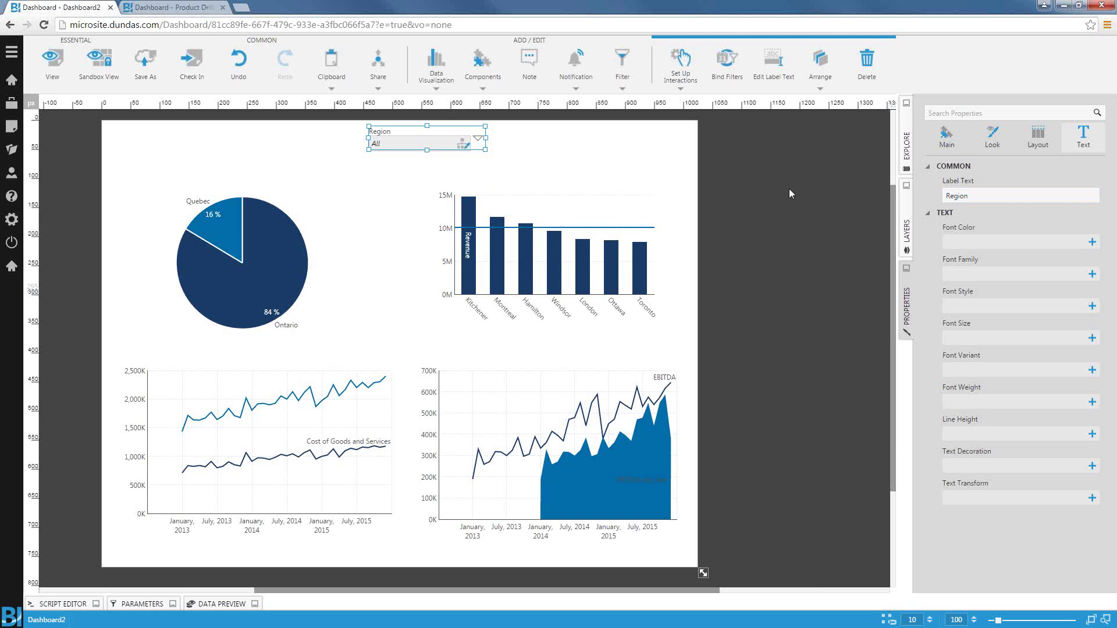
pyautogui.moveTo(447, 144); pyautogui.dragTo(407, 147)
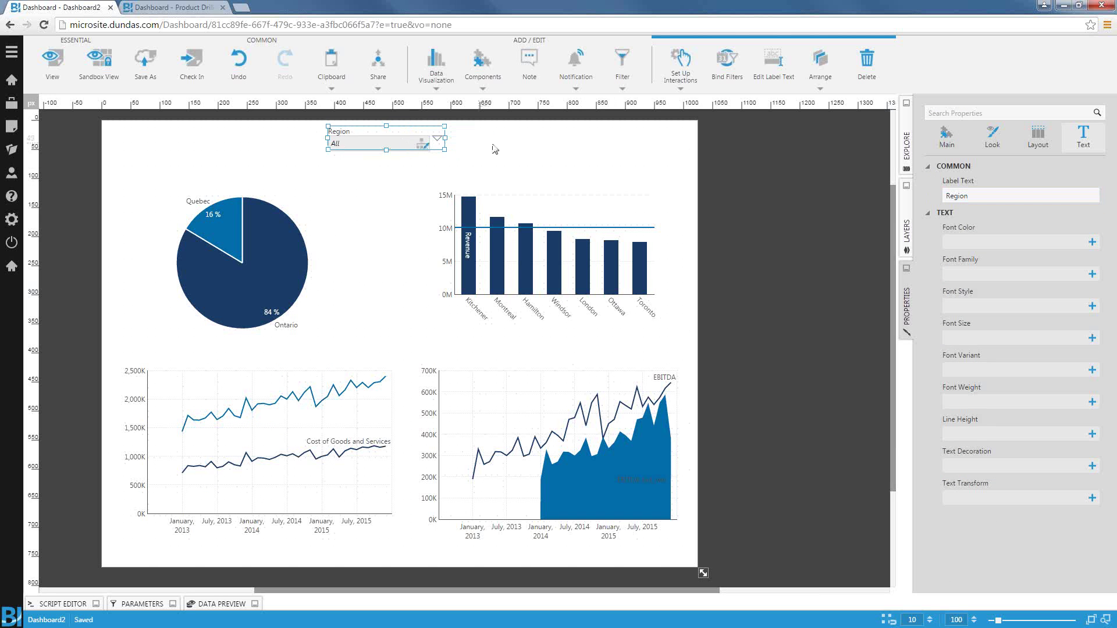
pyautogui.click(540, 156)
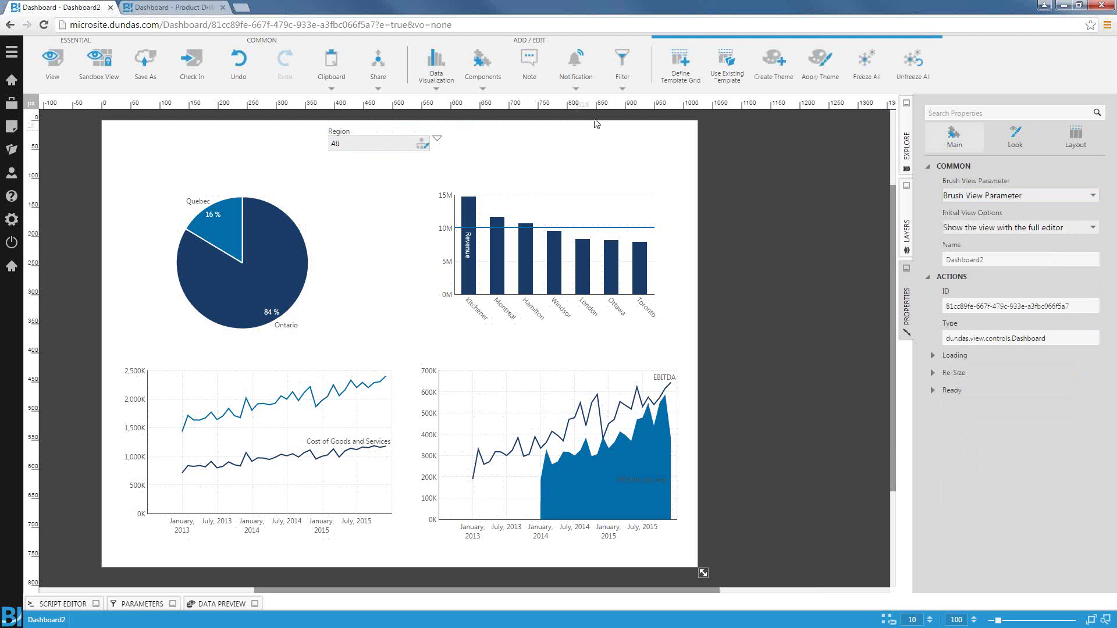
# Add a Calendar Range filter bound to the Date (Year > Month > Day) hierarchy of all four charts and place it beside the Region filter
pyautogui.click(622, 75)
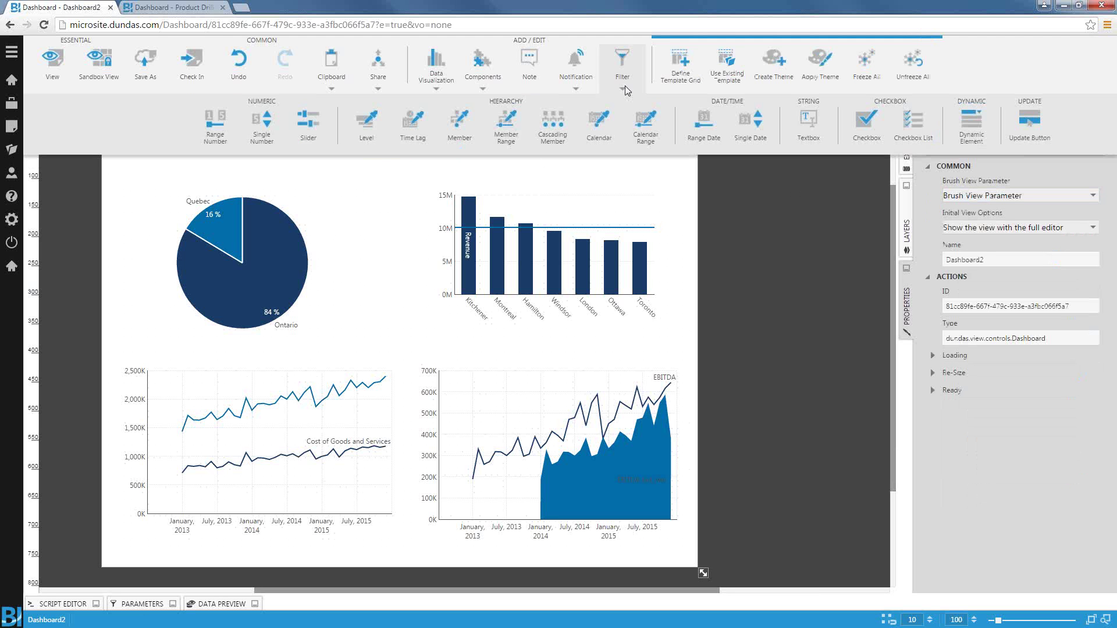
pyautogui.click(640, 127)
pyautogui.scroll(-2, 350, 316)
pyautogui.click(281, 233)
pyautogui.scroll(-2, 285, 290)
pyautogui.click(281, 313)
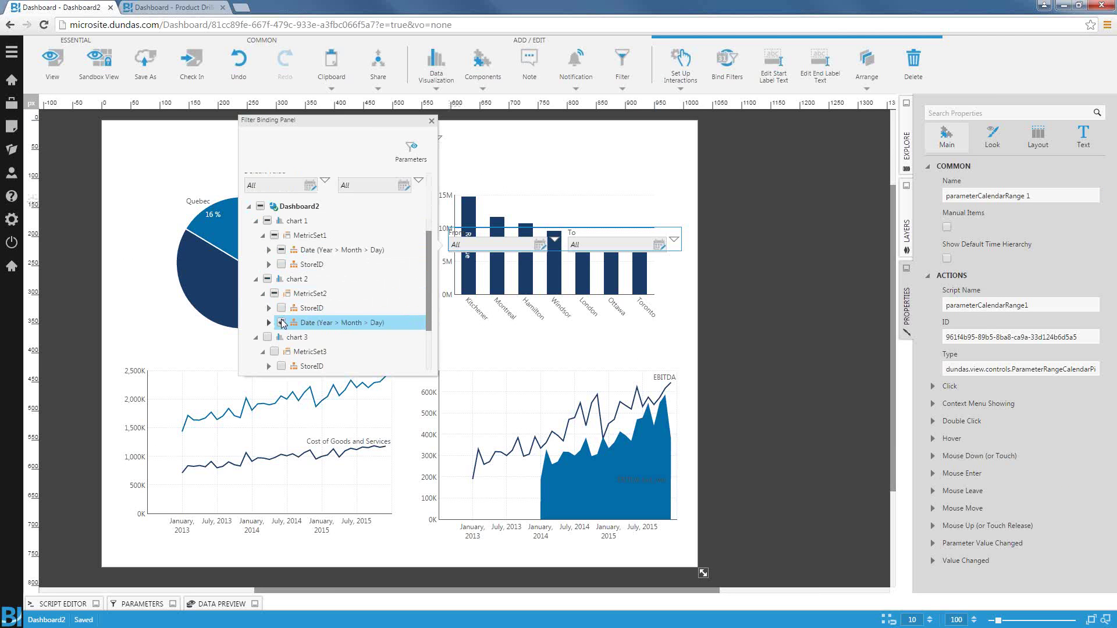
pyautogui.scroll(-2, 285, 327)
pyautogui.click(281, 304)
pyautogui.click(282, 349)
pyautogui.moveTo(533, 243); pyautogui.dragTo(541, 144)
pyautogui.click(431, 121)
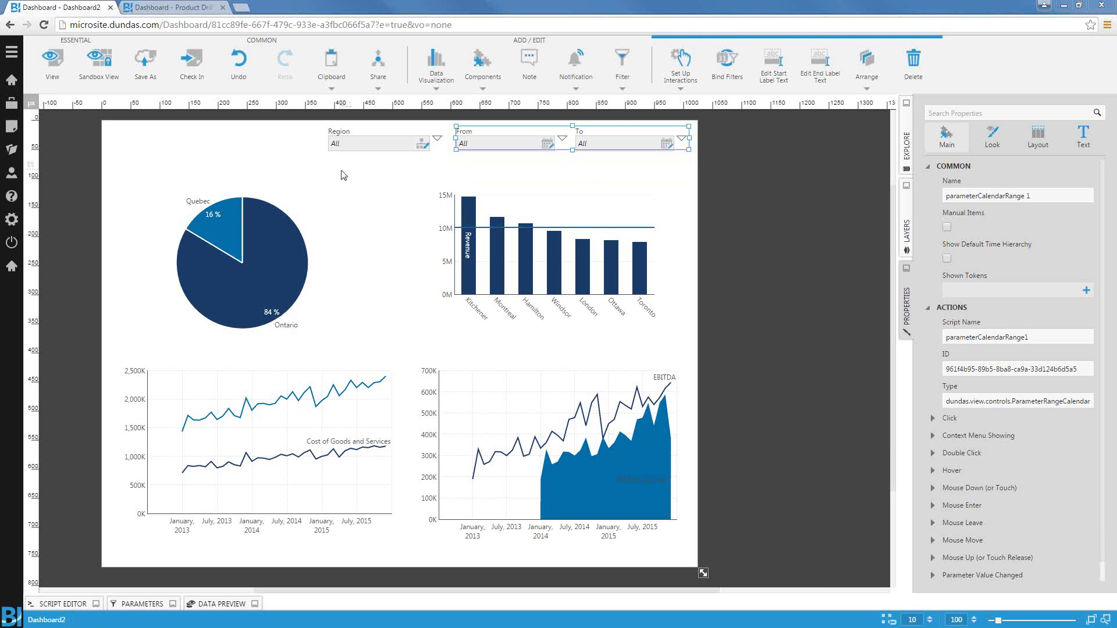
# Add a label reading "Revenue by Region" above the pie chart
pyautogui.click(486, 67)
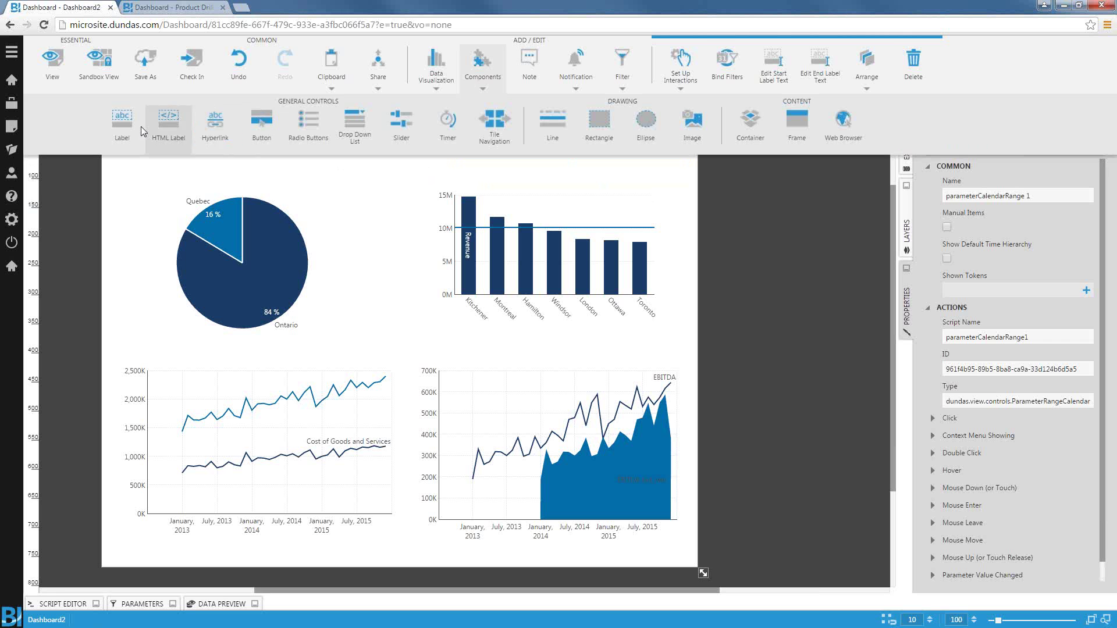
pyautogui.click(122, 125)
pyautogui.moveTo(464, 316); pyautogui.dragTo(267, 188)
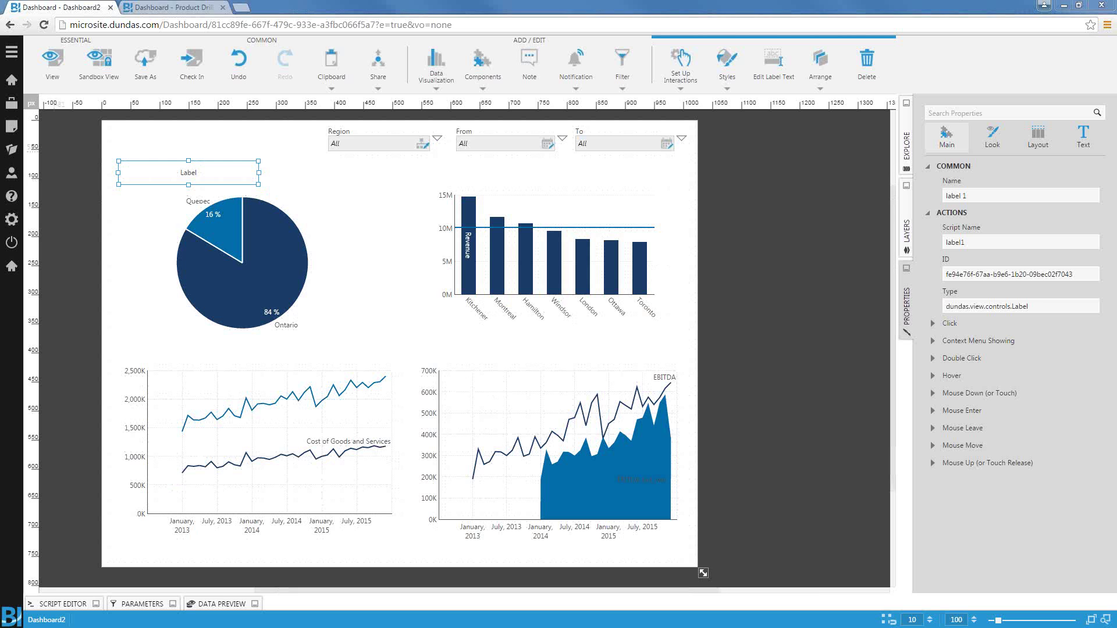
pyautogui.doubleClick(225, 175)
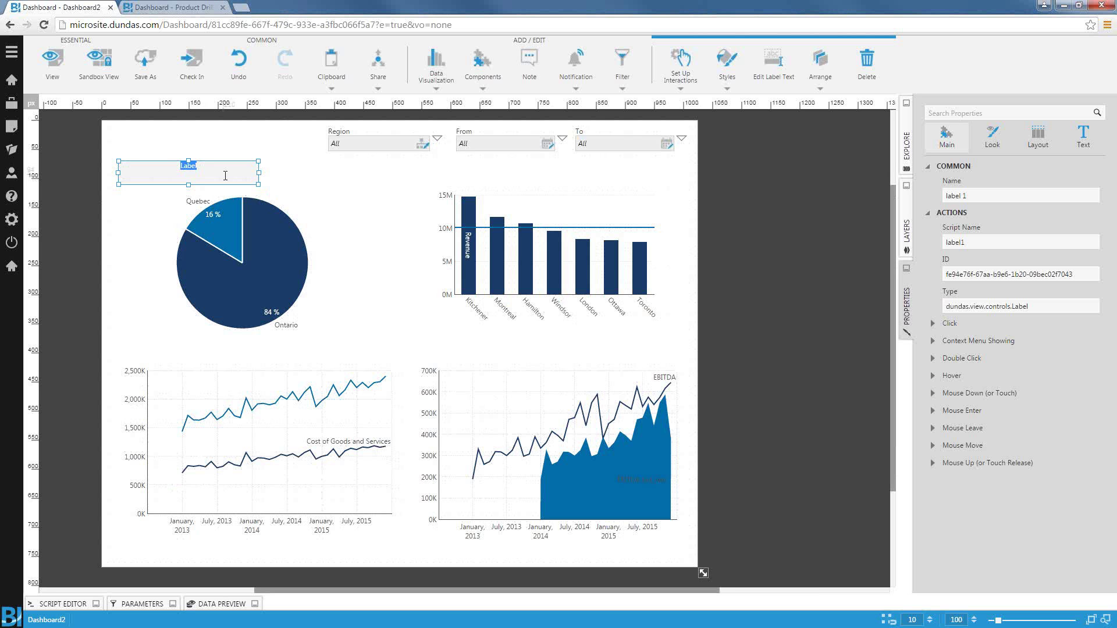
pyautogui.write('Revenue by Region')
pyautogui.click(294, 181)
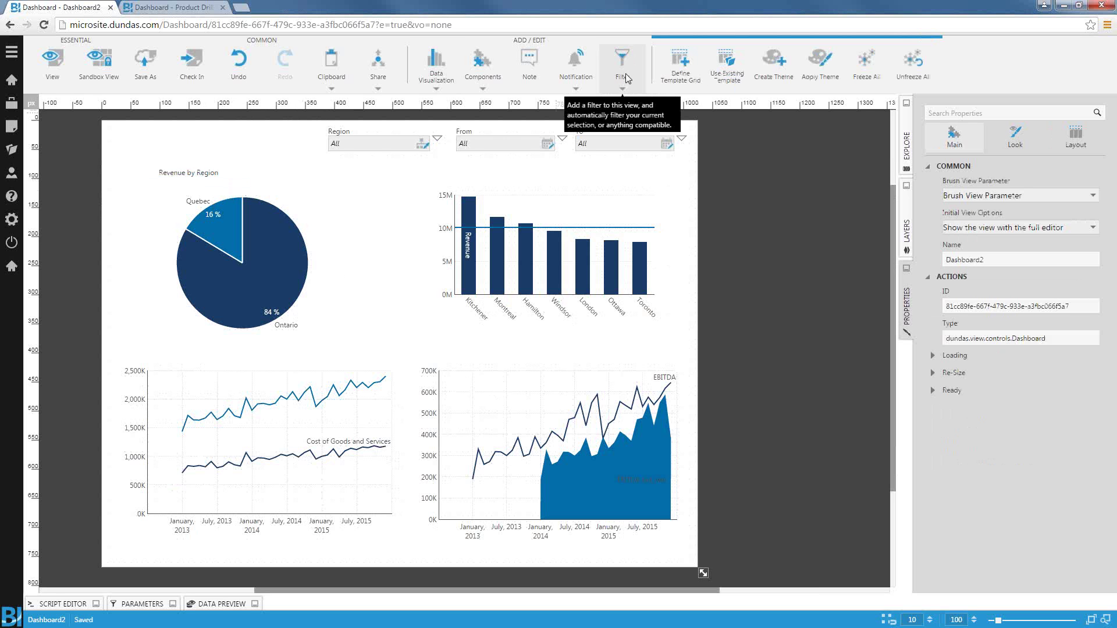
# Add a label reading "Revenue vs Cost over time" and position it just above the line chart
pyautogui.click(482, 64)
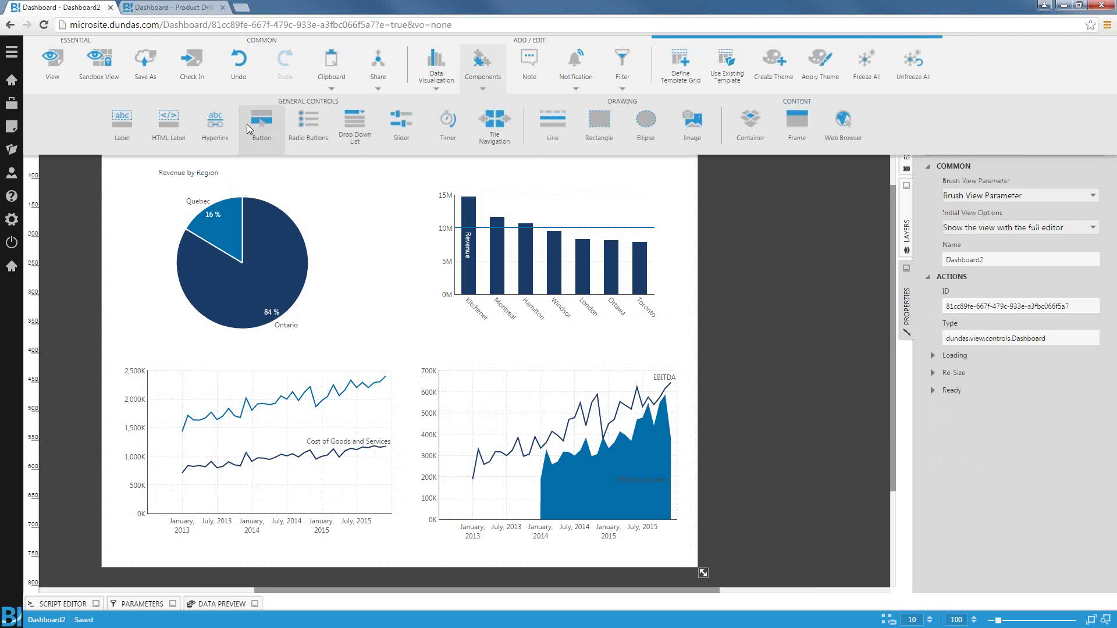
pyautogui.click(119, 130)
pyautogui.moveTo(497, 318); pyautogui.dragTo(279, 361)
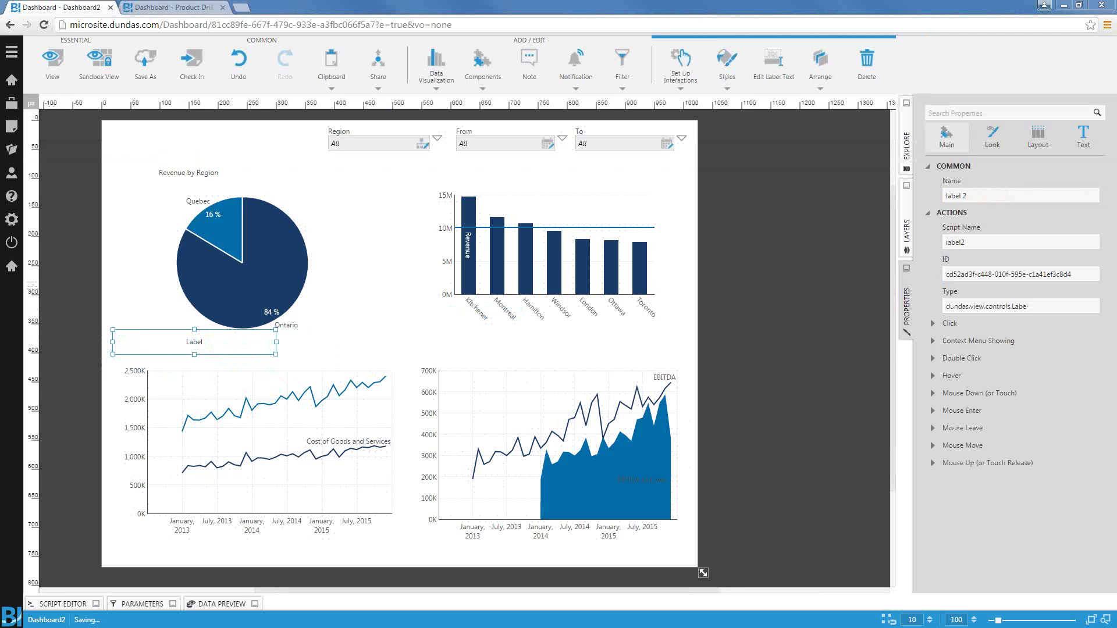
pyautogui.doubleClick(204, 344)
pyautogui.write('Revenue vs Cost over time')
pyautogui.click(341, 347)
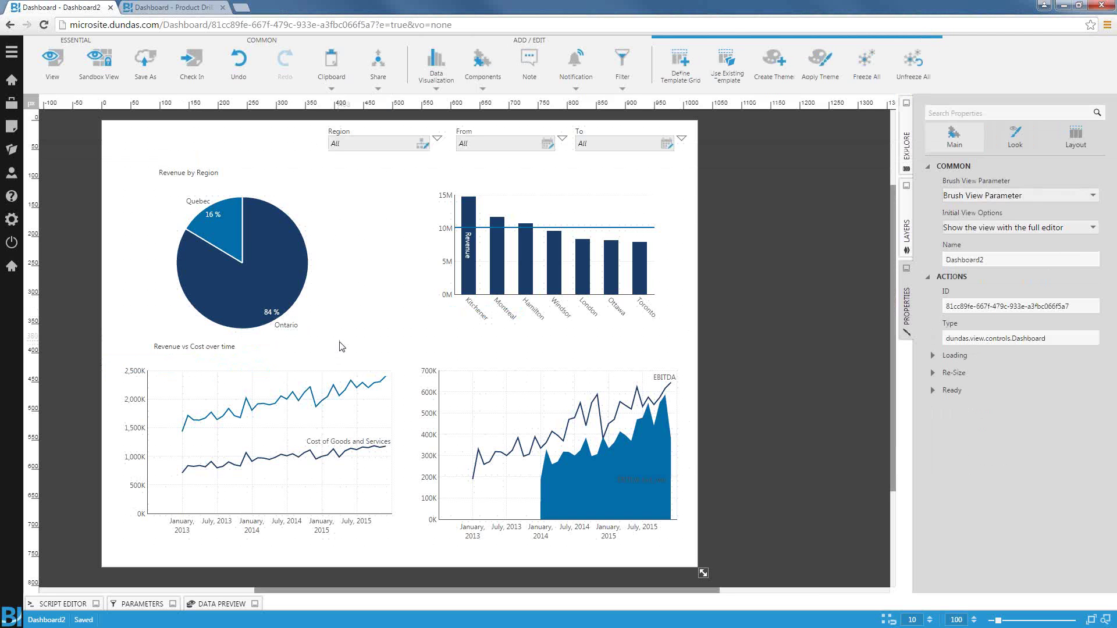
pyautogui.moveTo(251, 342); pyautogui.dragTo(227, 353)
pyautogui.click(512, 344)
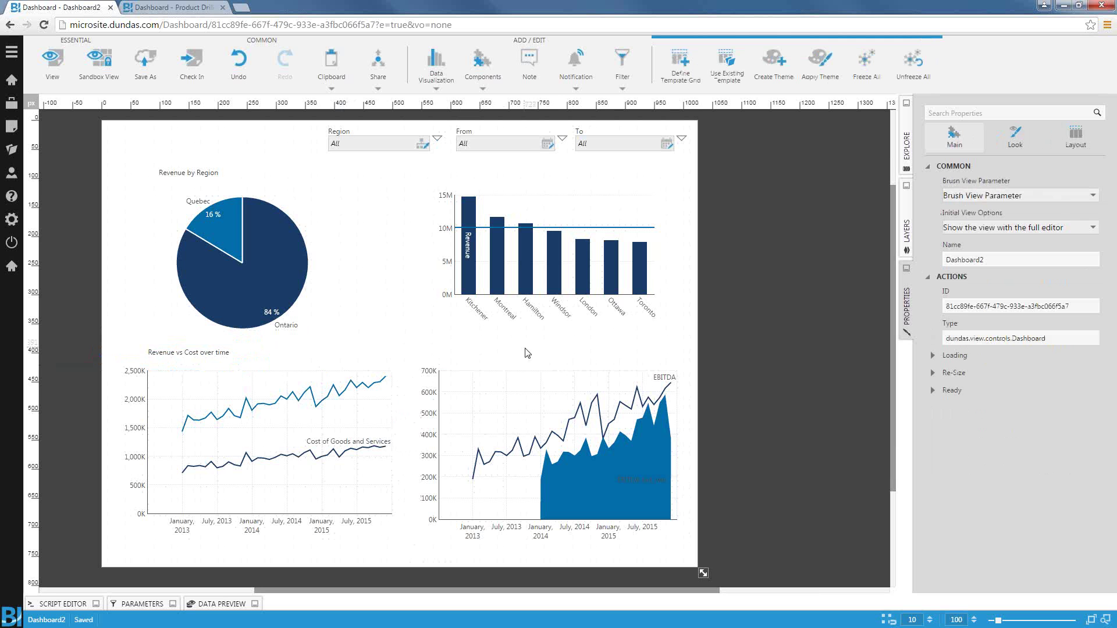
# Add a label reading "EBITDA This year vs Last year" above the EBITDA chart
pyautogui.click(481, 81)
pyautogui.click(122, 123)
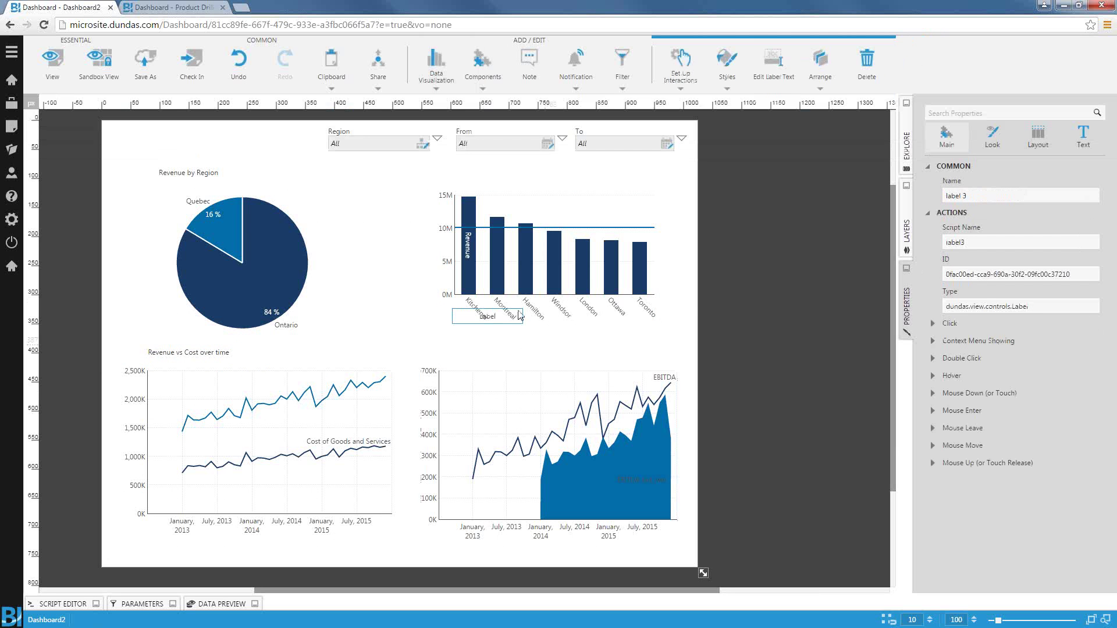
pyautogui.moveTo(518, 311); pyautogui.dragTo(586, 365)
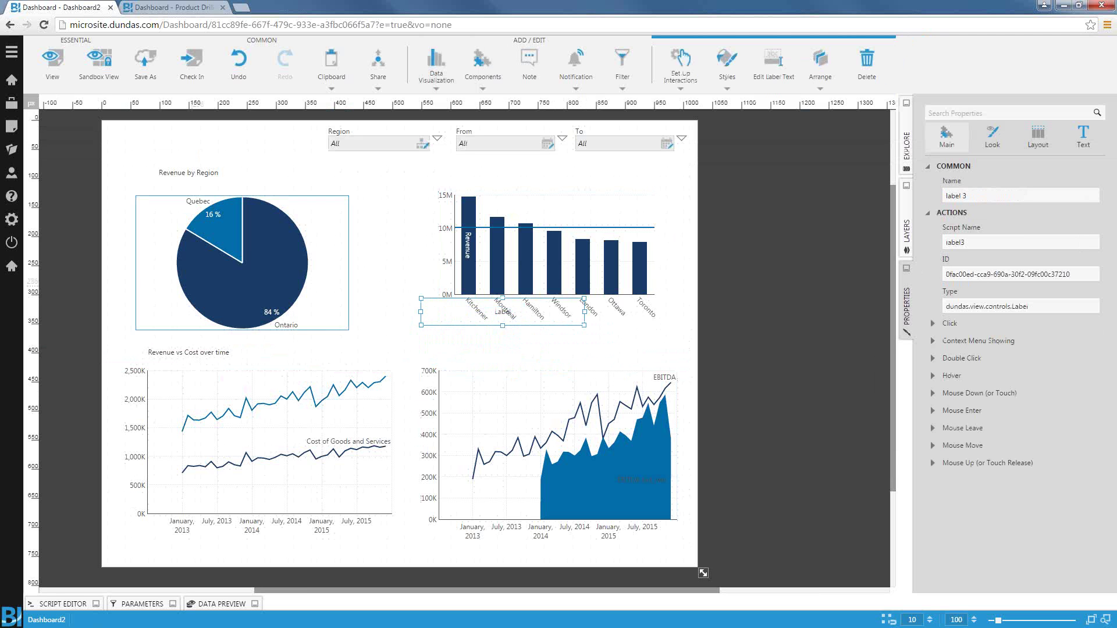
pyautogui.moveTo(440, 317); pyautogui.dragTo(446, 353)
pyautogui.doubleClick(533, 352)
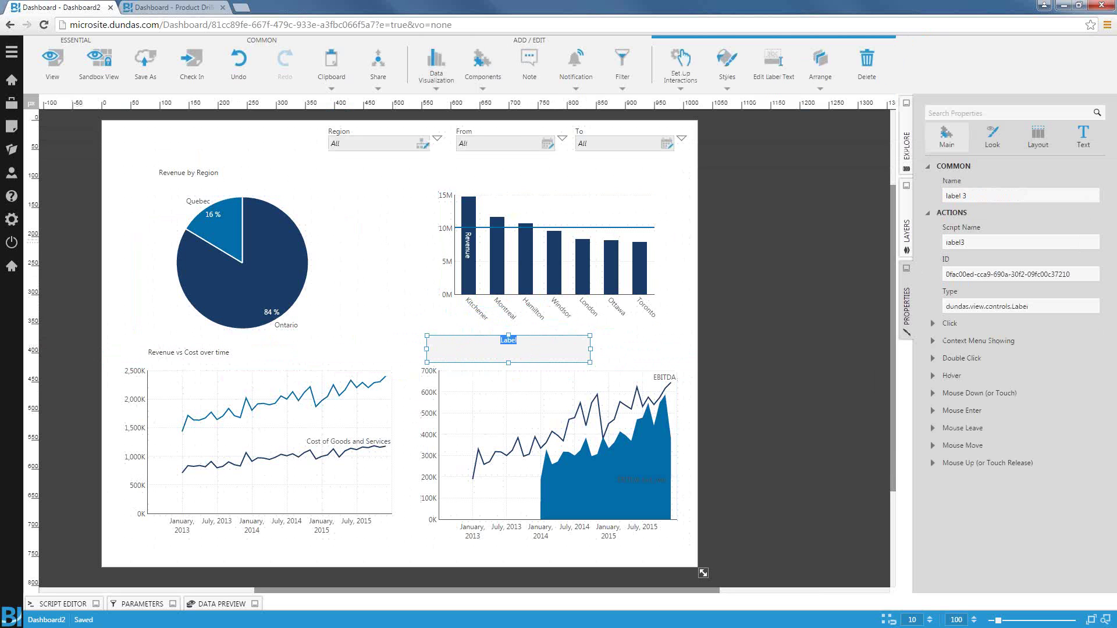
pyautogui.press('Escape')
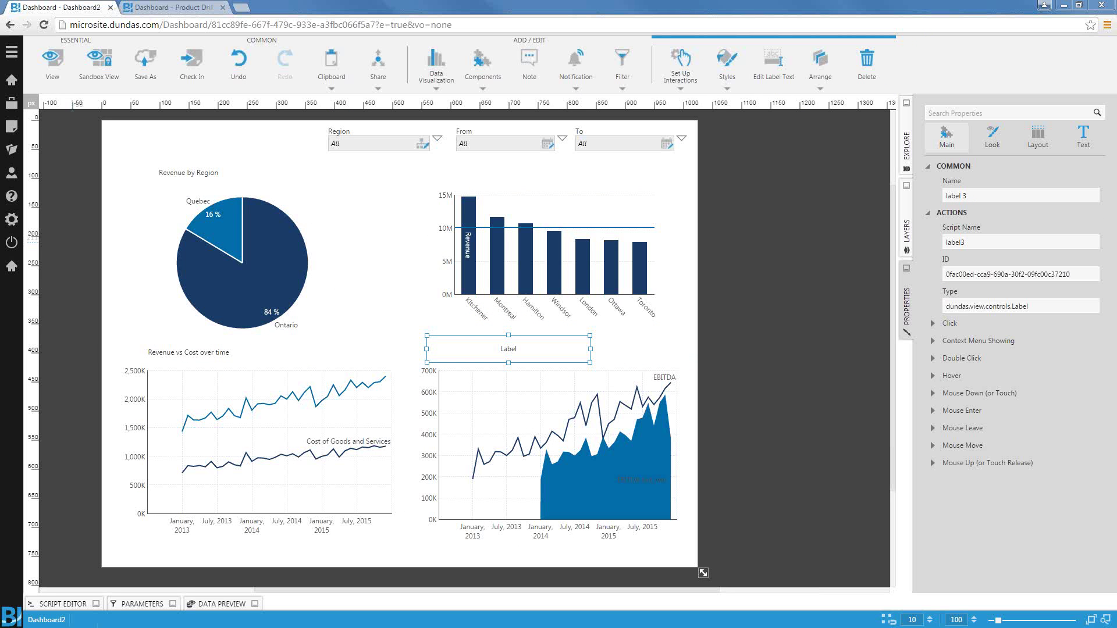
pyautogui.doubleClick(524, 350)
pyautogui.write('EBITDA This year vs Last year')
pyautogui.click(370, 316)
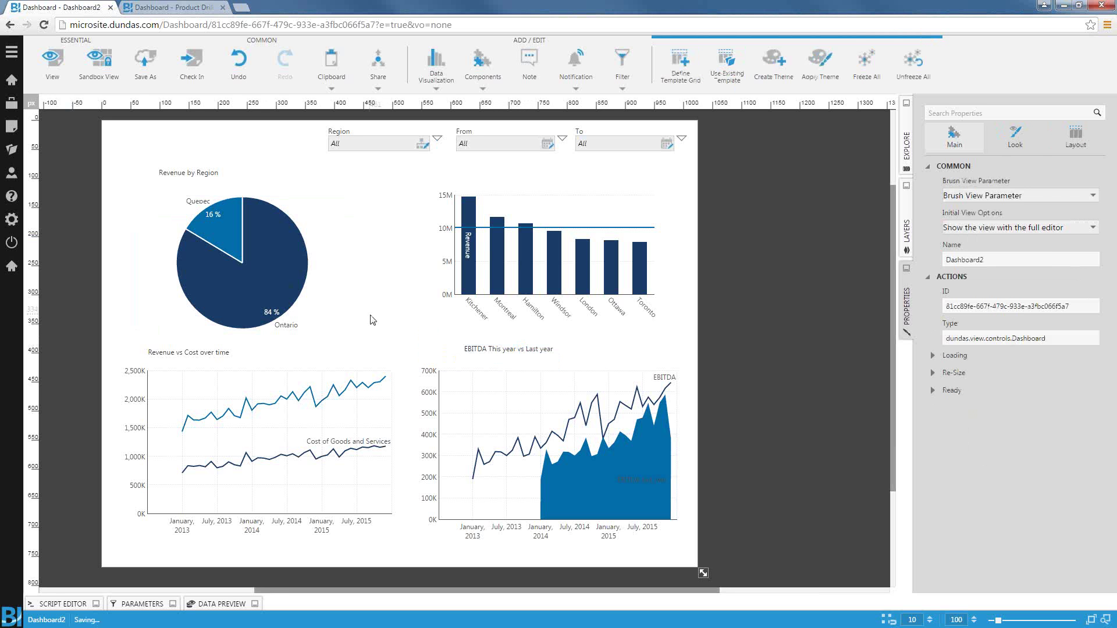
# Shrink the EBITDA label's box and align it over the start of the EBITDA chart
pyautogui.click(550, 357)
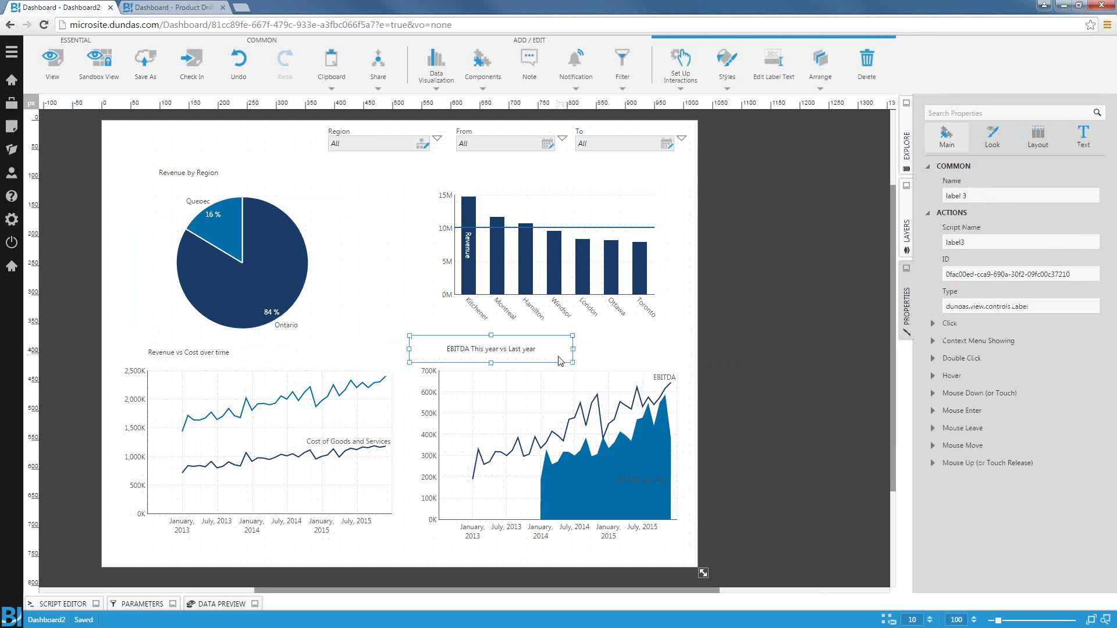
pyautogui.moveTo(571, 359); pyautogui.dragTo(509, 348)
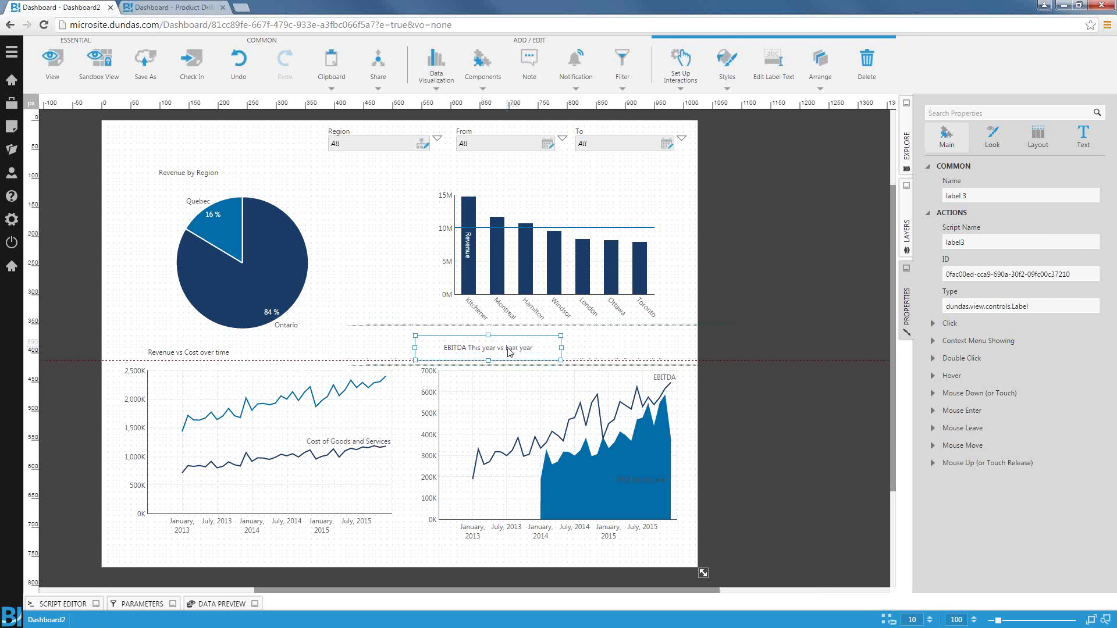
pyautogui.click(608, 349)
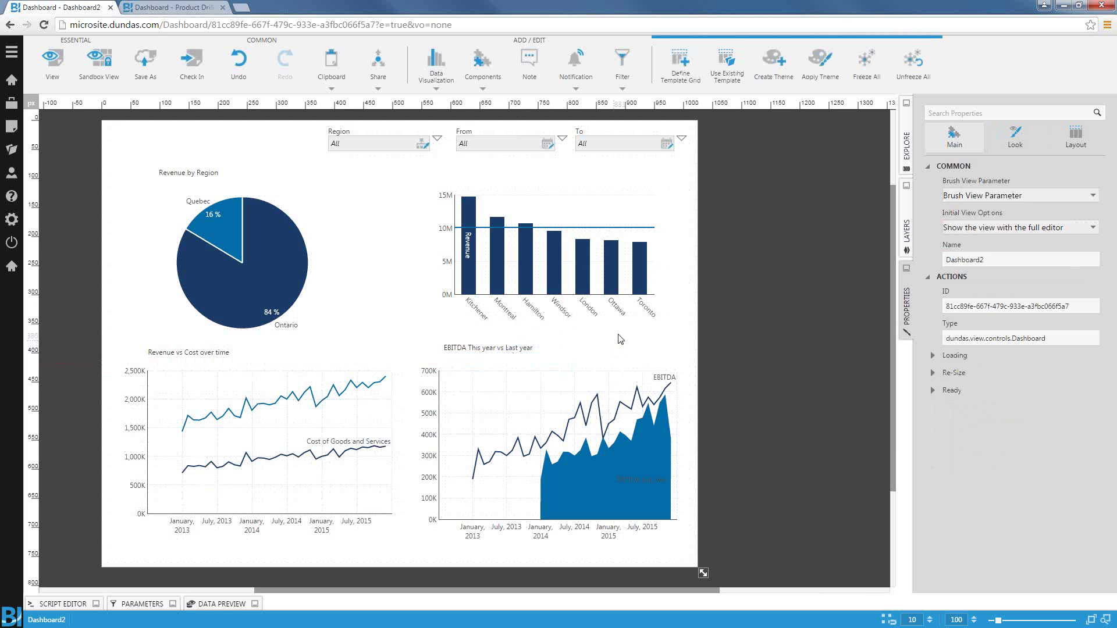
# Apply the shared Bright theme to the dashboard
pyautogui.click(820, 60)
pyautogui.click(52, 149)
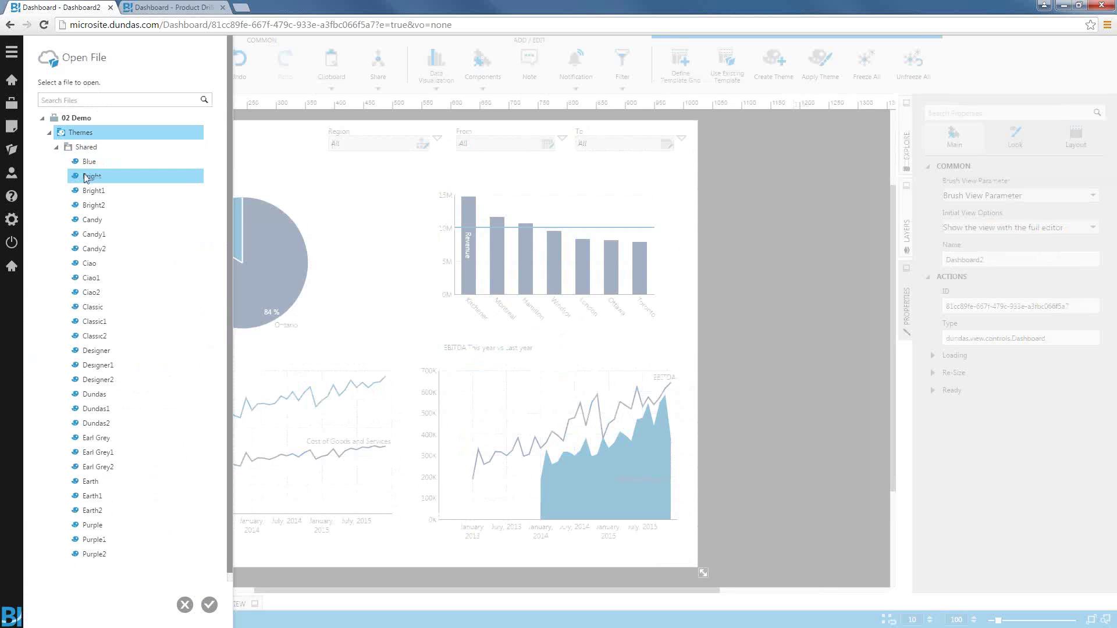
pyautogui.click(81, 175)
pyautogui.click(209, 605)
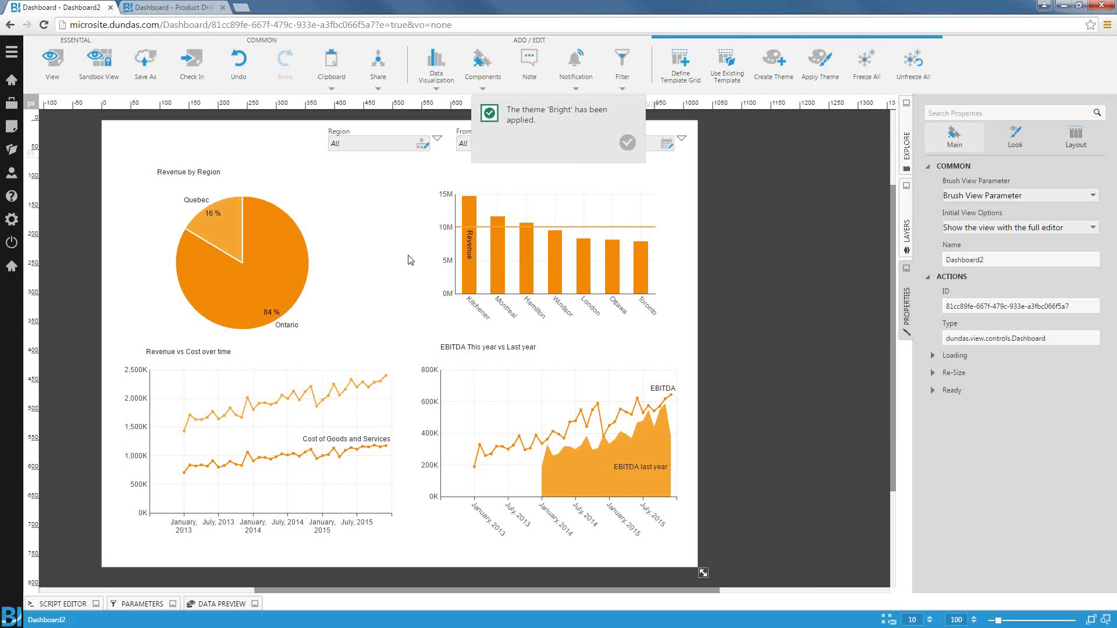
# Format the Revenue by Region label with Bold font weight and Underline text decoration
pyautogui.click(217, 176)
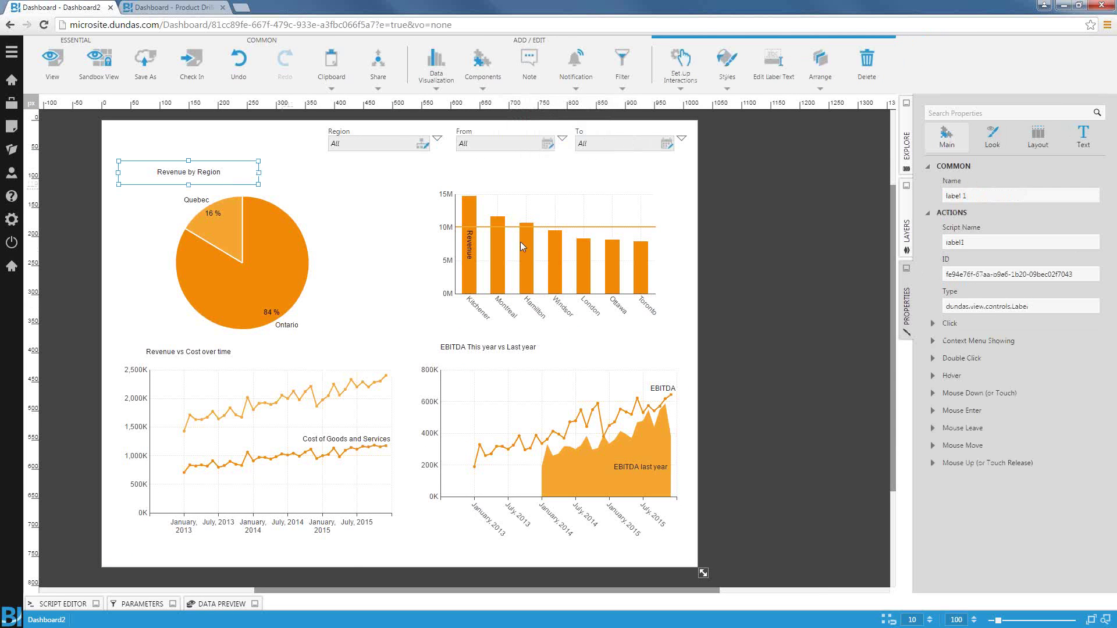
pyautogui.click(1081, 149)
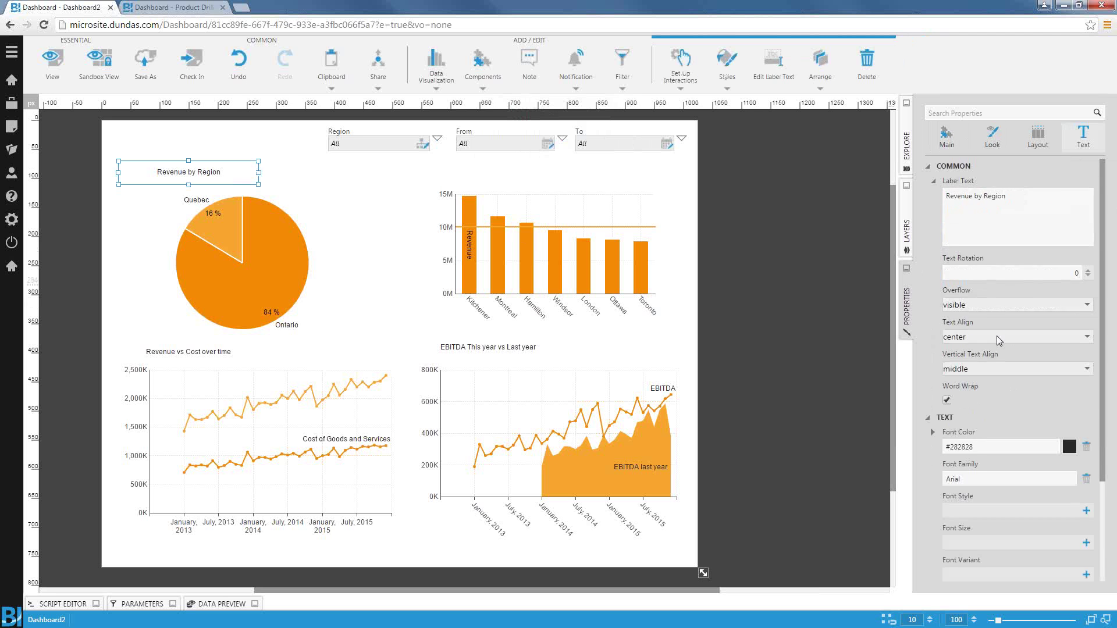
pyautogui.scroll(-2, 998, 336)
pyautogui.click(989, 490)
pyautogui.click(972, 513)
pyautogui.click(991, 560)
pyautogui.click(983, 555)
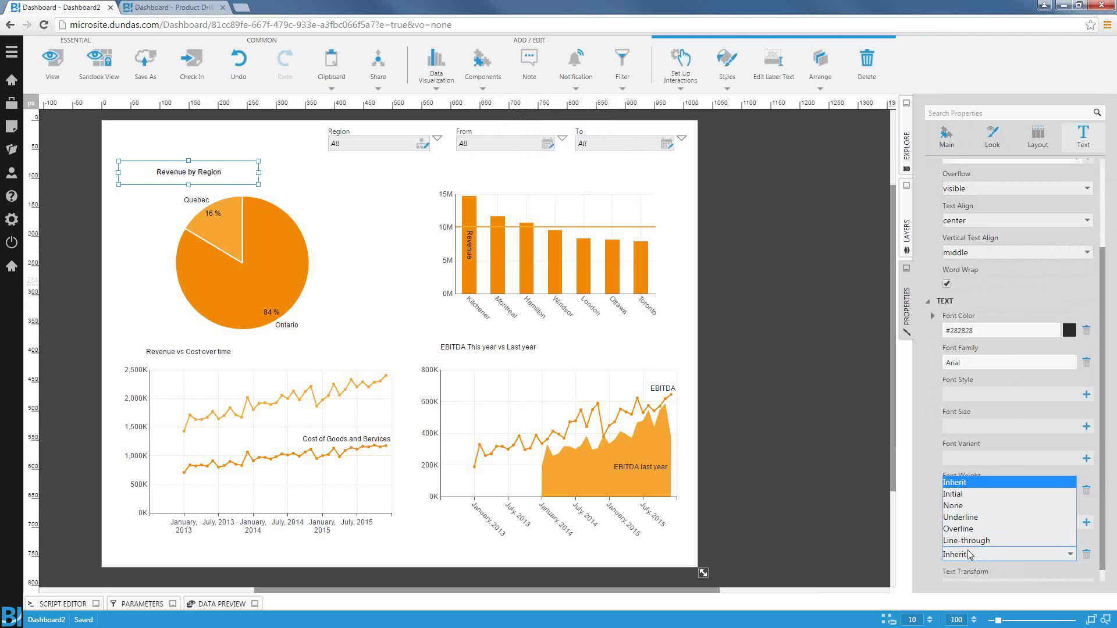
pyautogui.click(962, 517)
# Format the Revenue vs Cost over time label with Bold font weight and Underline text decoration
pyautogui.click(221, 351)
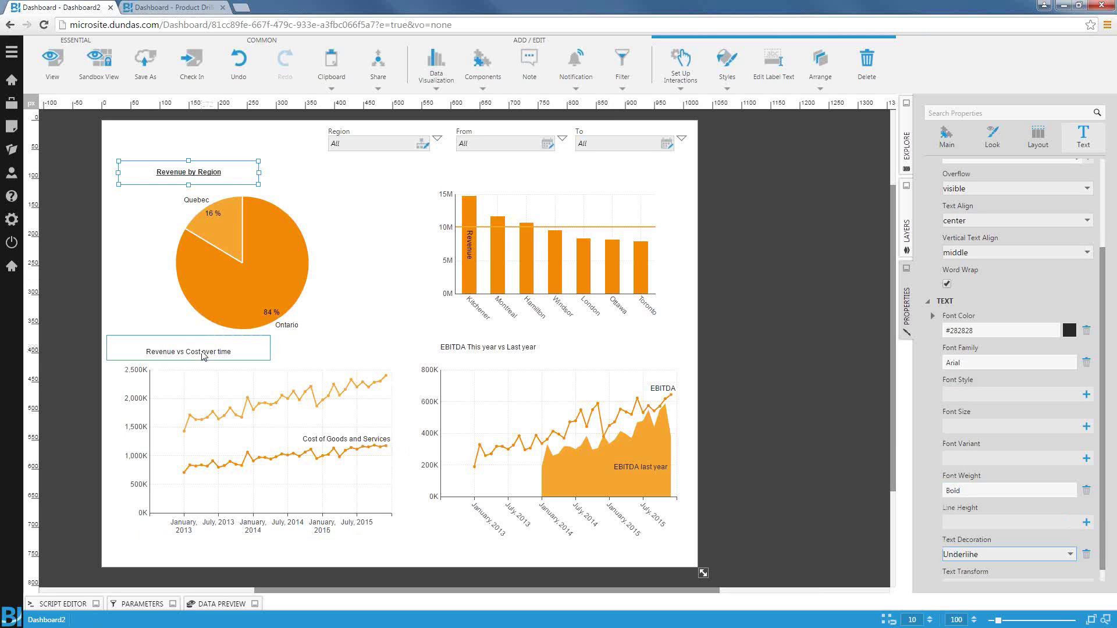
pyautogui.click(1008, 490)
pyautogui.click(969, 513)
pyautogui.click(974, 557)
pyautogui.click(972, 557)
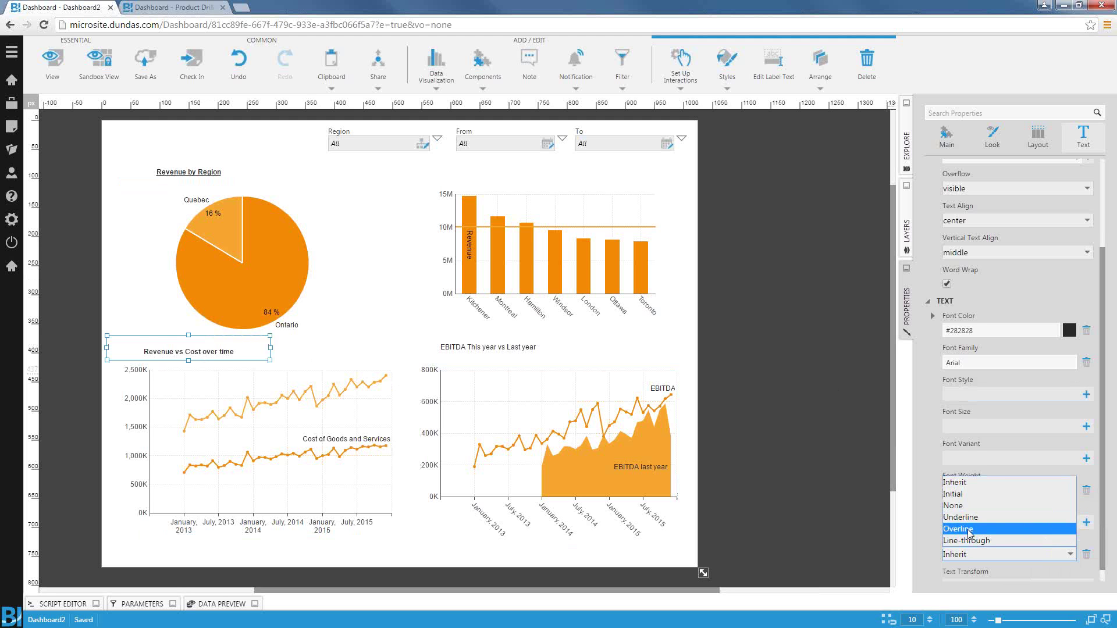
pyautogui.click(965, 529)
pyautogui.click(974, 555)
pyautogui.click(968, 522)
# Format the EBITDA This year vs Last year label with Bold font weight and Underline text decoration
pyautogui.click(527, 347)
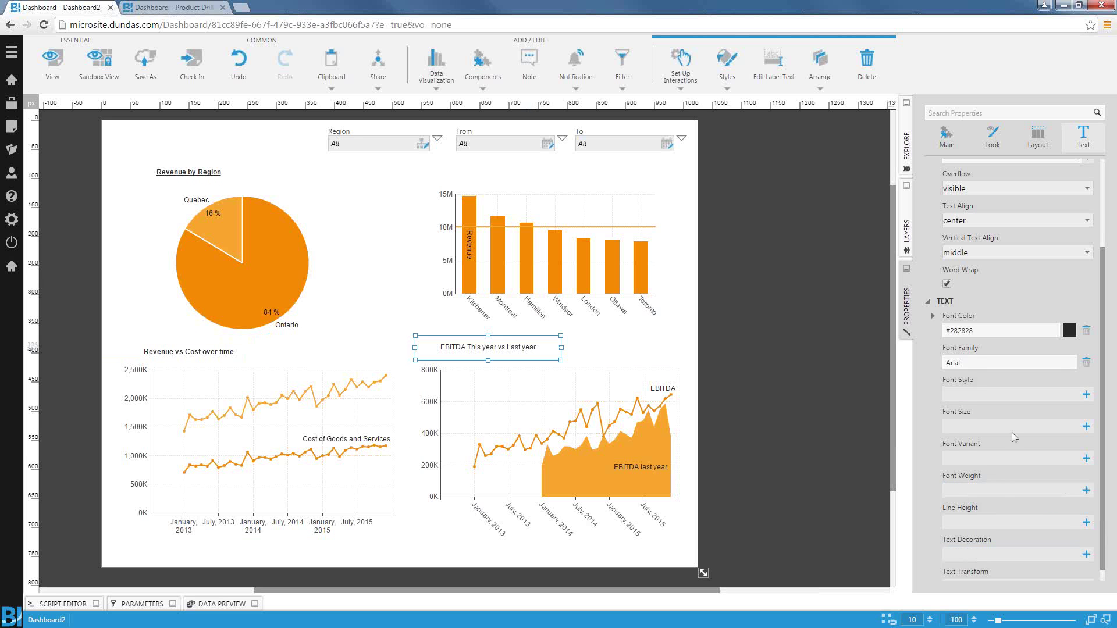
pyautogui.click(1007, 492)
pyautogui.click(976, 517)
pyautogui.click(965, 553)
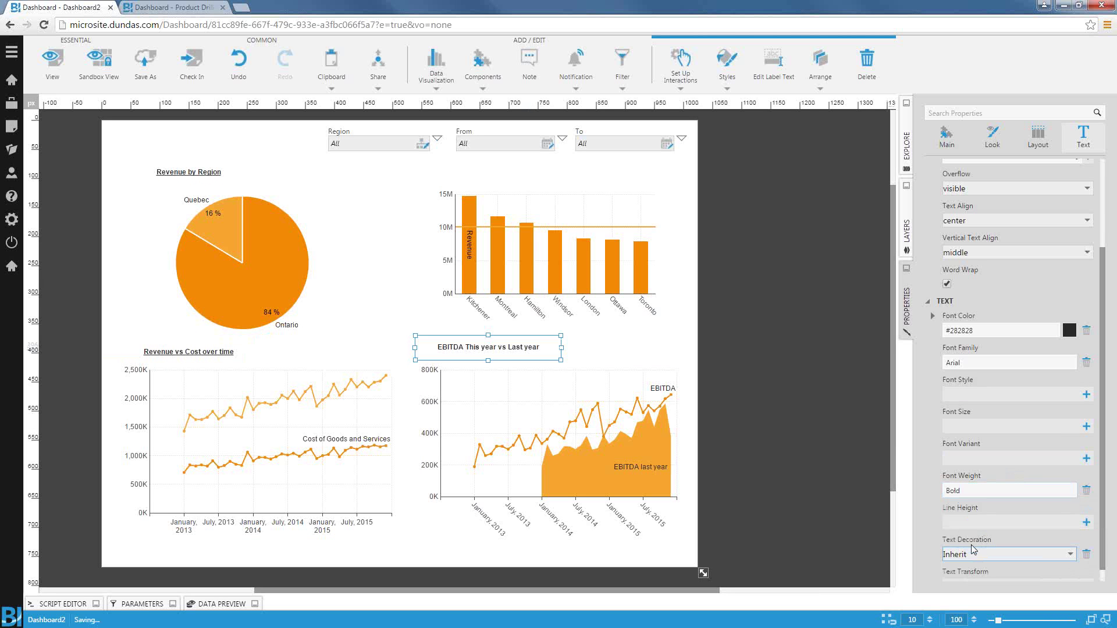
pyautogui.click(961, 517)
pyautogui.click(776, 480)
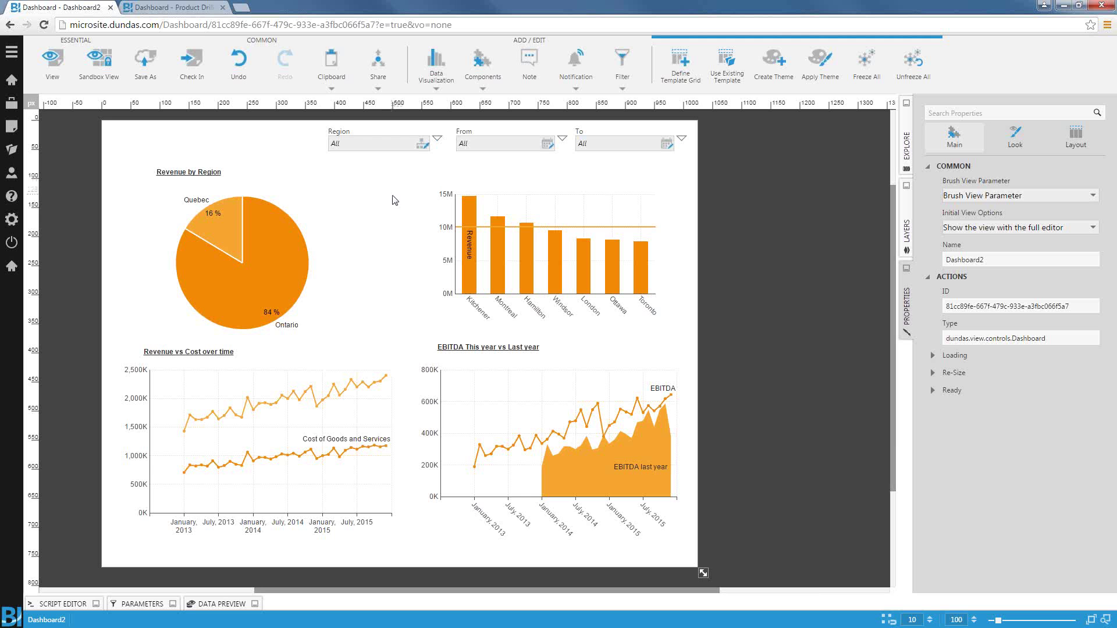
# Apply the existing template with the Dundas logo header and rearrange the pie title and the charts to fit beneath it
pyautogui.click(731, 76)
pyautogui.click(107, 228)
pyautogui.moveTo(270, 169); pyautogui.dragTo(306, 249)
pyautogui.moveTo(608, 250); pyautogui.dragTo(611, 228)
pyautogui.click(449, 265)
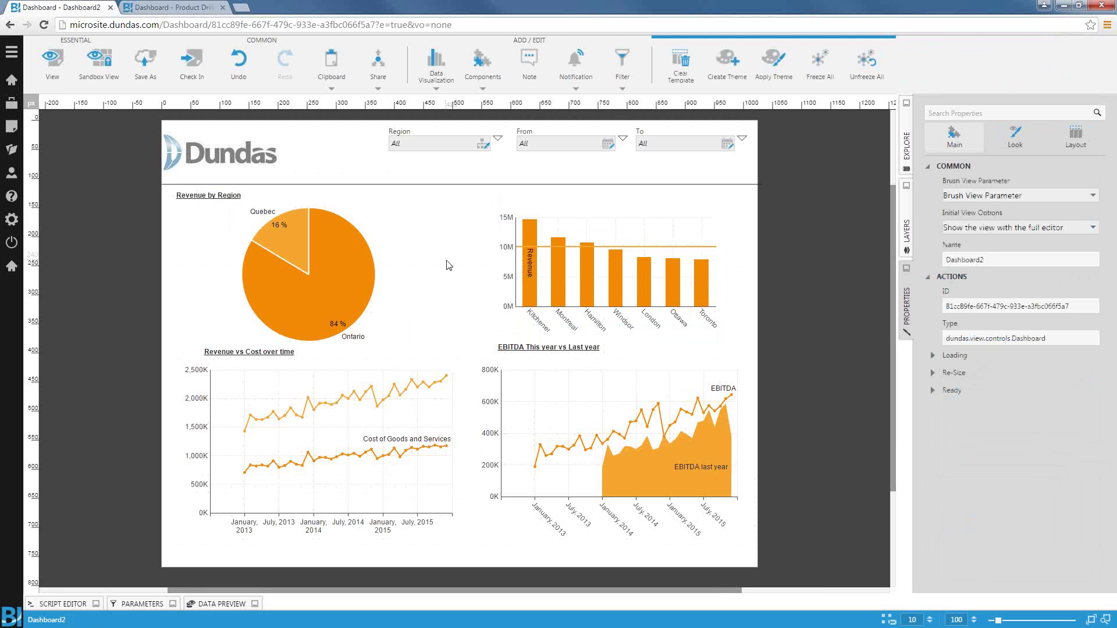
pyautogui.click(626, 475)
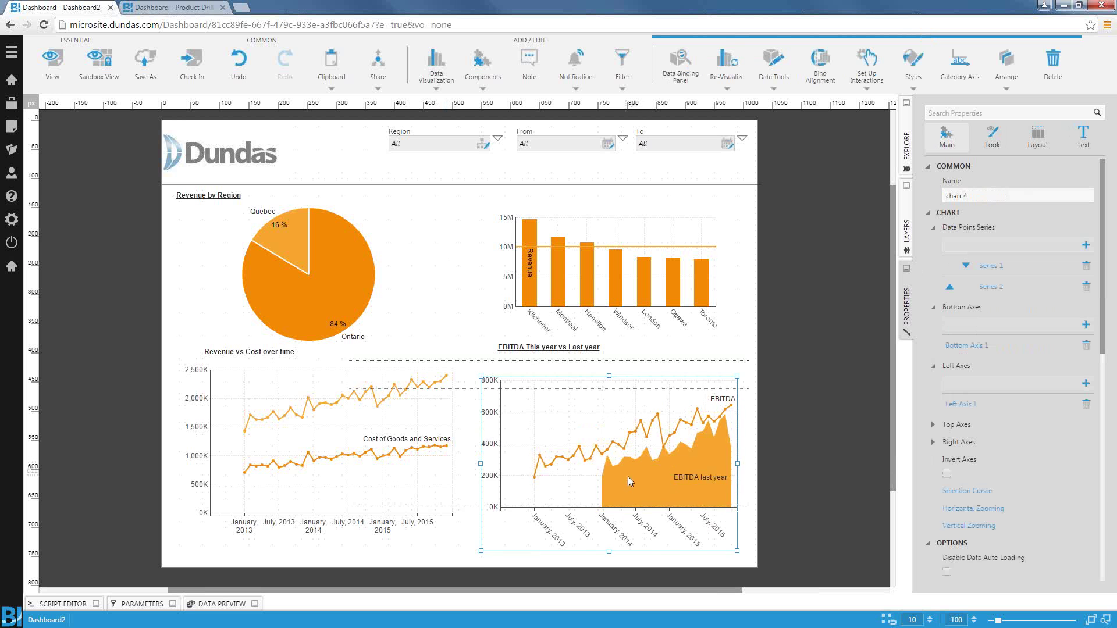
pyautogui.moveTo(609, 382); pyautogui.dragTo(609, 370)
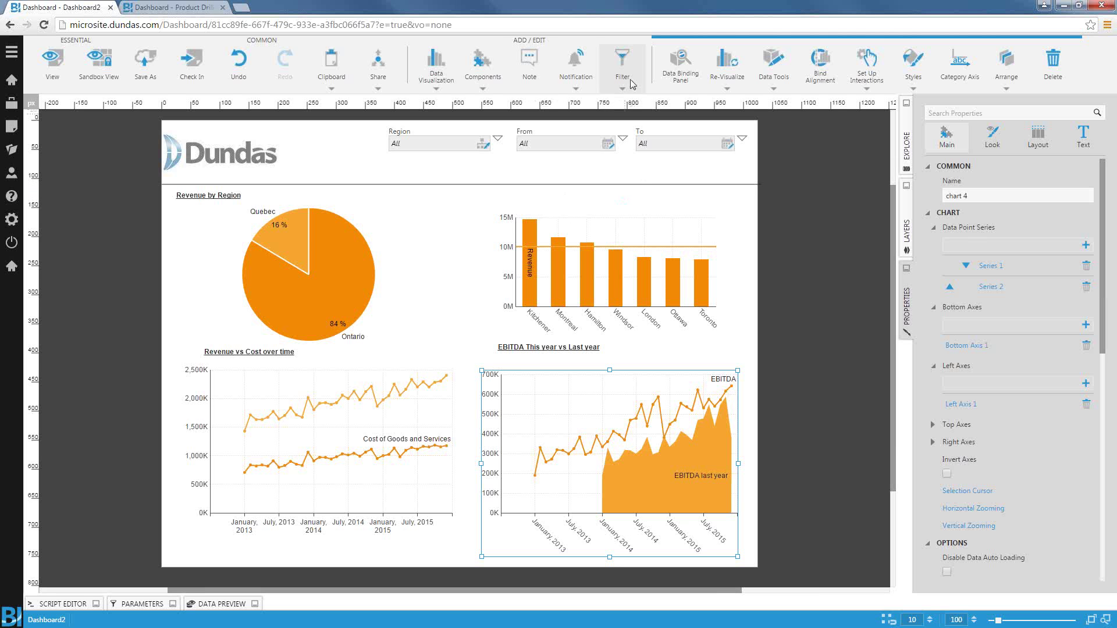
# Add a range slider filter to the dashboard and place it directly above the bar chart
pyautogui.click(622, 61)
pyautogui.moveTo(308, 132); pyautogui.dragTo(451, 224)
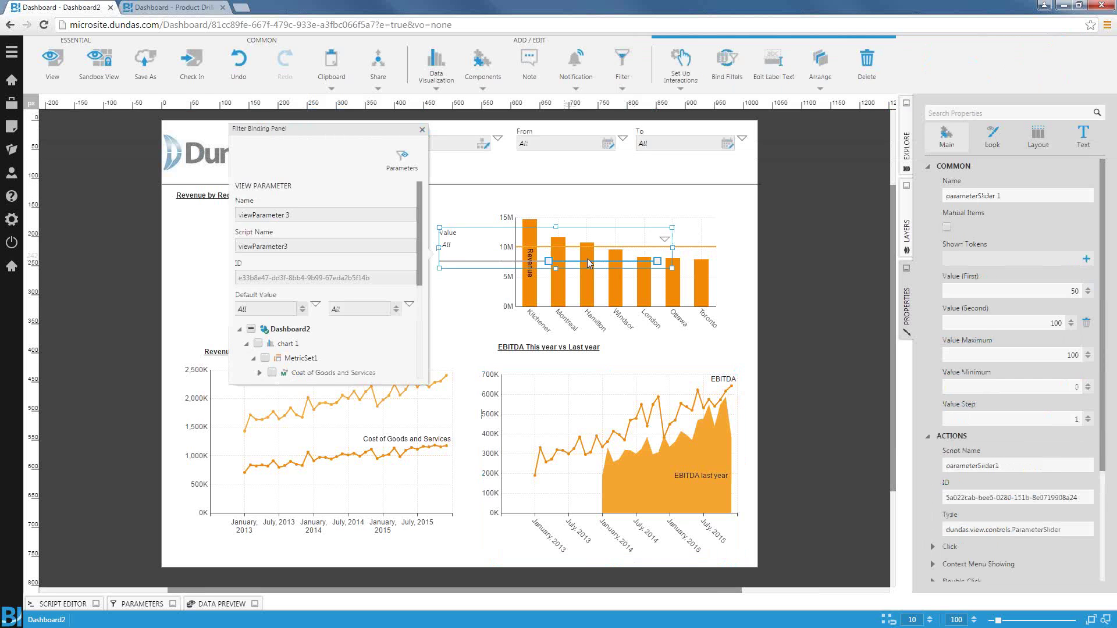
pyautogui.moveTo(579, 244); pyautogui.dragTo(650, 205)
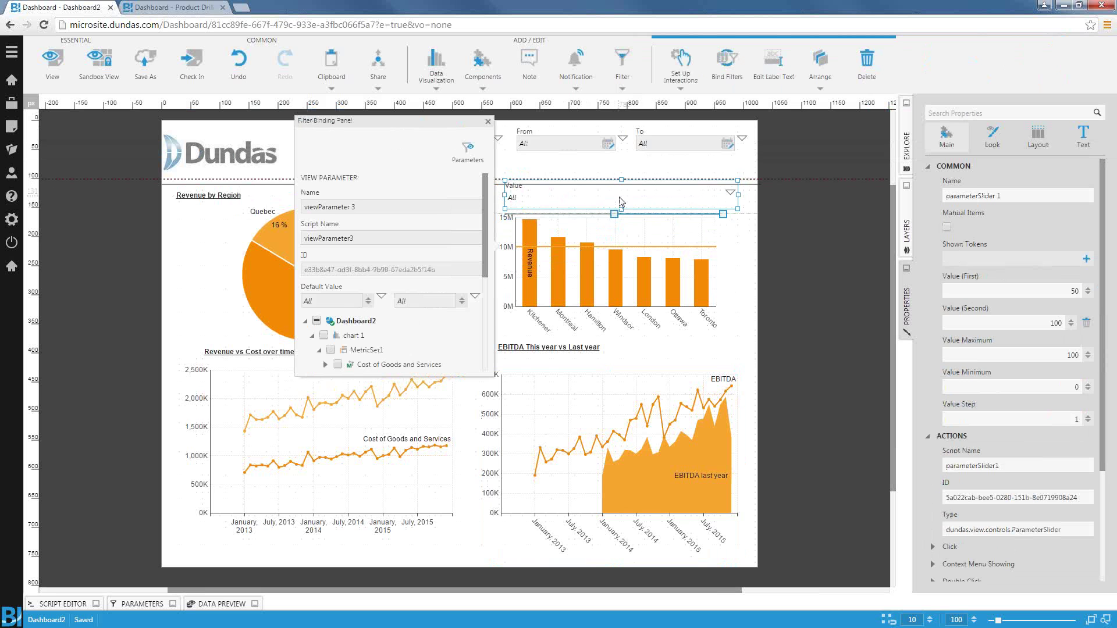
pyautogui.moveTo(615, 204); pyautogui.dragTo(615, 199)
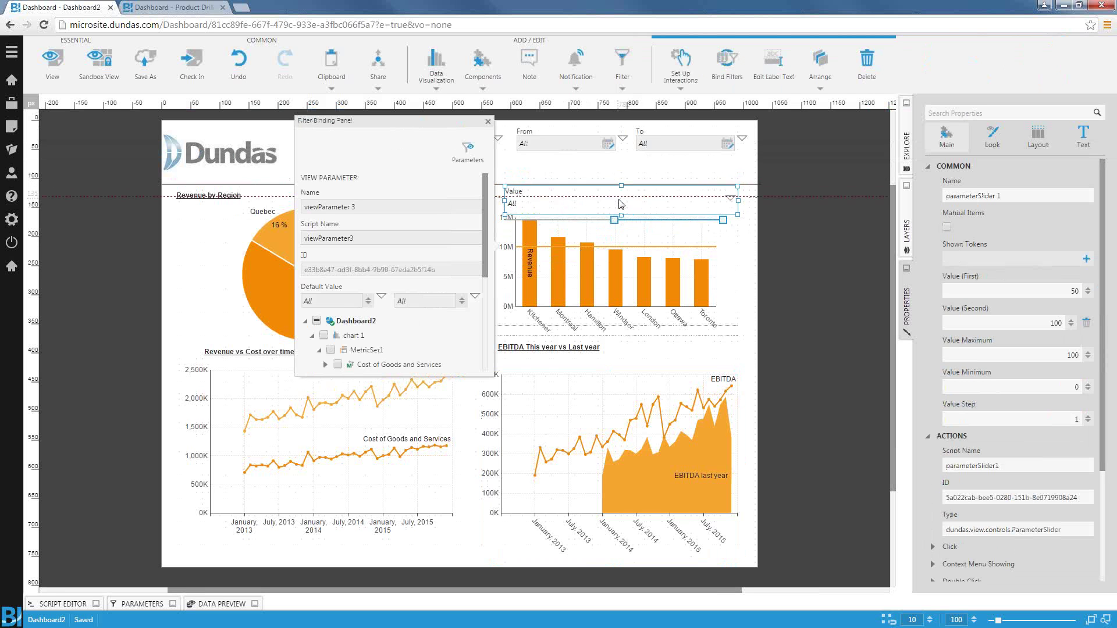
# Set the slider filter's Value Maximum to 30000000
pyautogui.doubleClick(1072, 355)
pyautogui.write('30000000')
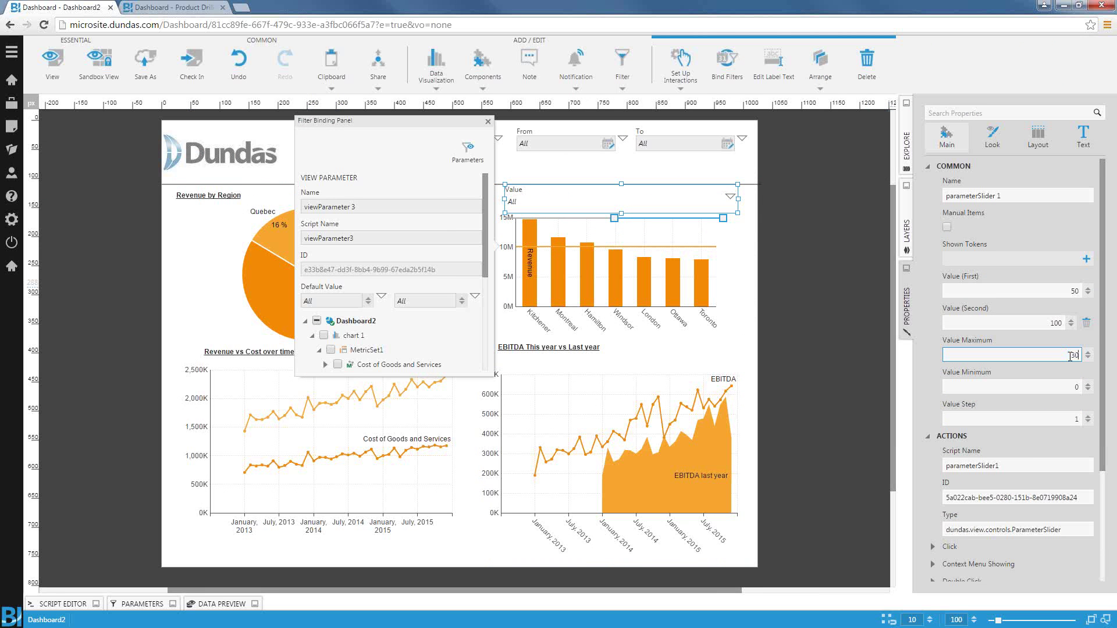
pyautogui.press('Return')
# Adjust the slider filter and shorten the bar chart from above so the two do not overlap
pyautogui.moveTo(621, 185); pyautogui.dragTo(621, 194)
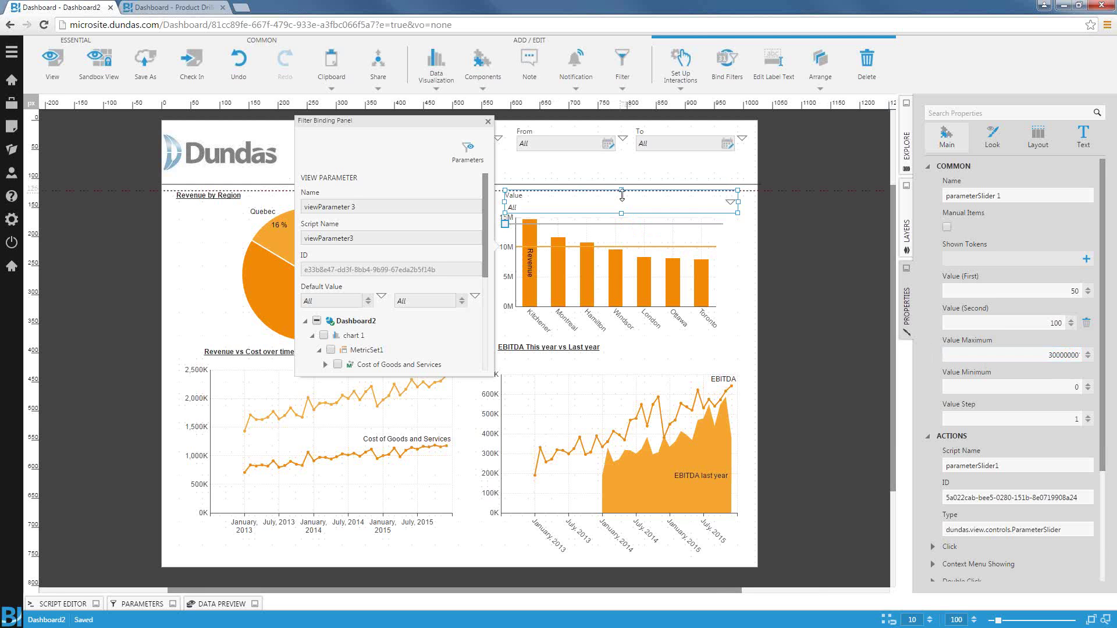
pyautogui.click(619, 220)
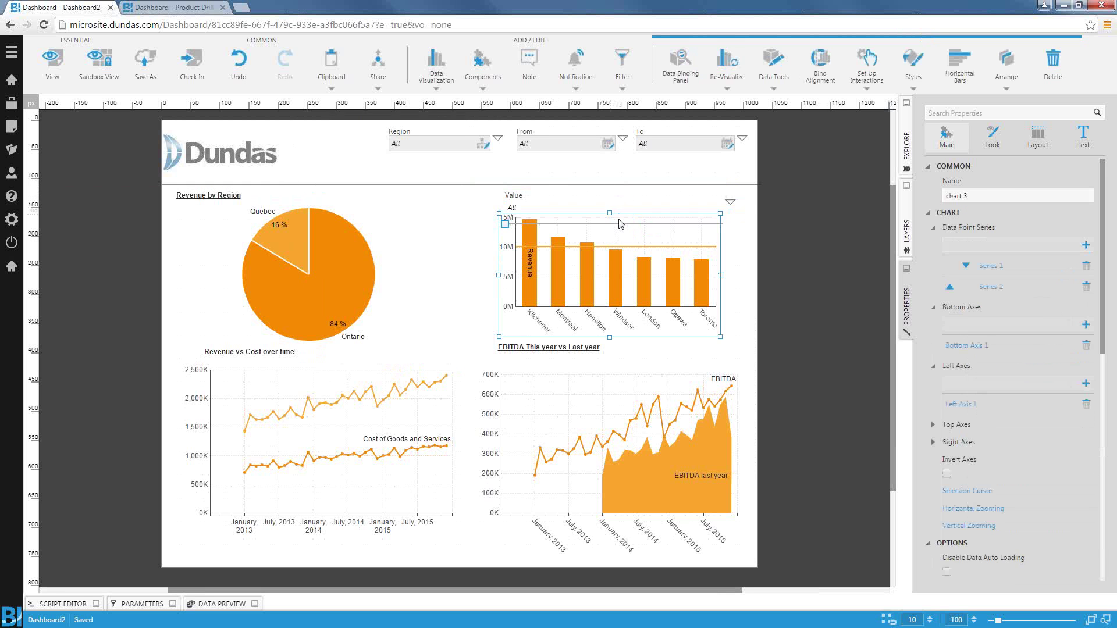
pyautogui.press('Escape')
pyautogui.moveTo(597, 205)
pyautogui.mouseDown()
pyautogui.moveTo(599, 188)
pyautogui.moveTo(604, 203)
pyautogui.mouseUp()
pyautogui.press('Escape')
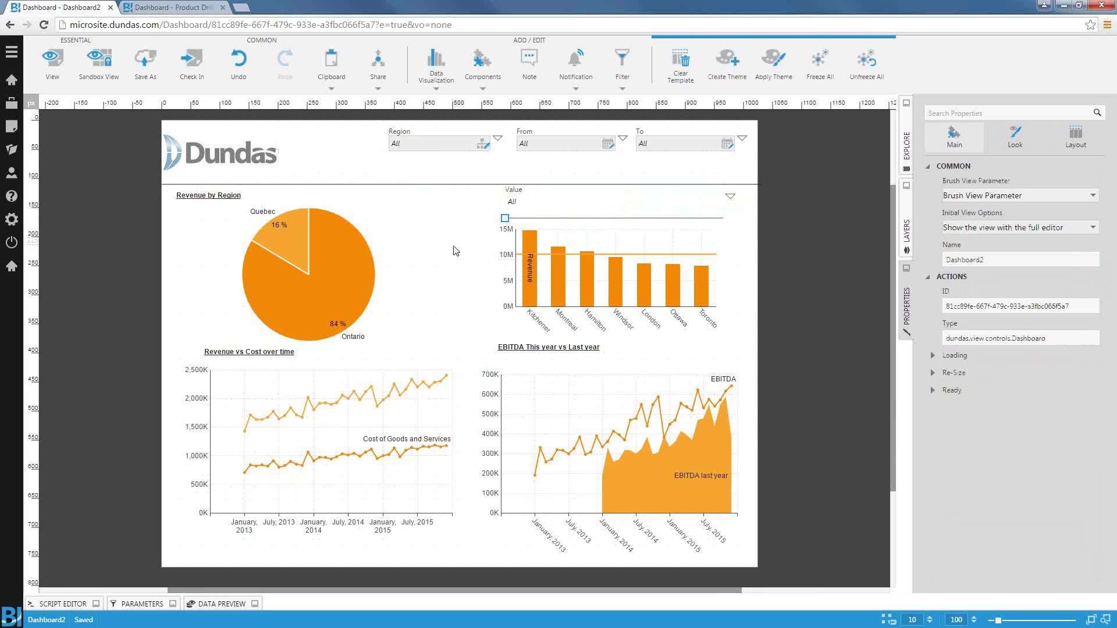
# Preview the dashboard in view mode, filter Region to Ontario, and reset Region to All
pyautogui.click(52, 63)
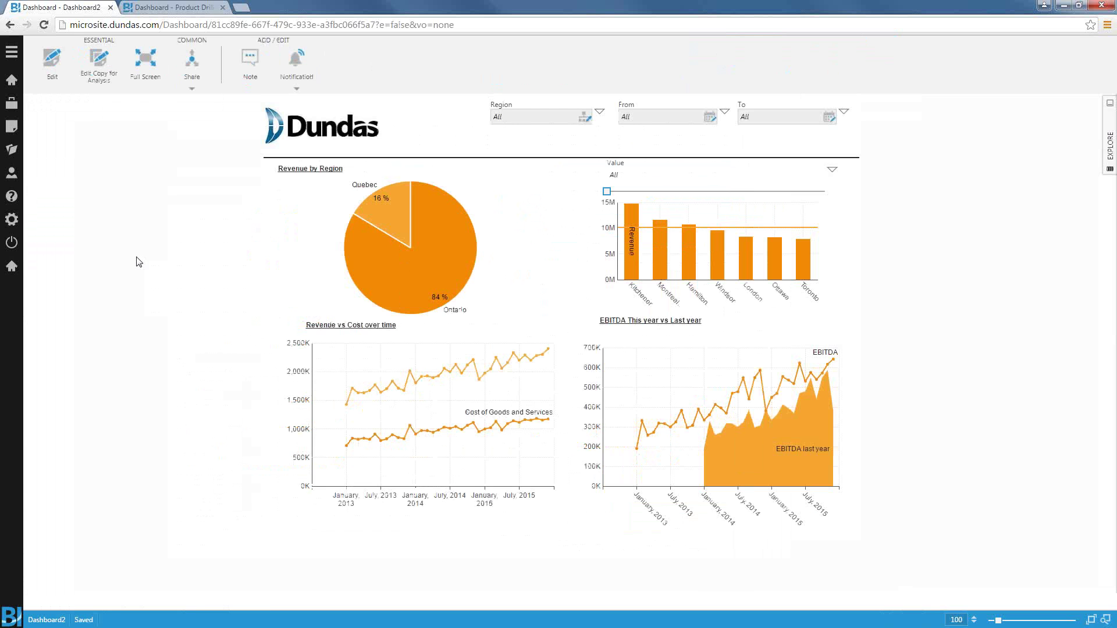
pyautogui.click(541, 125)
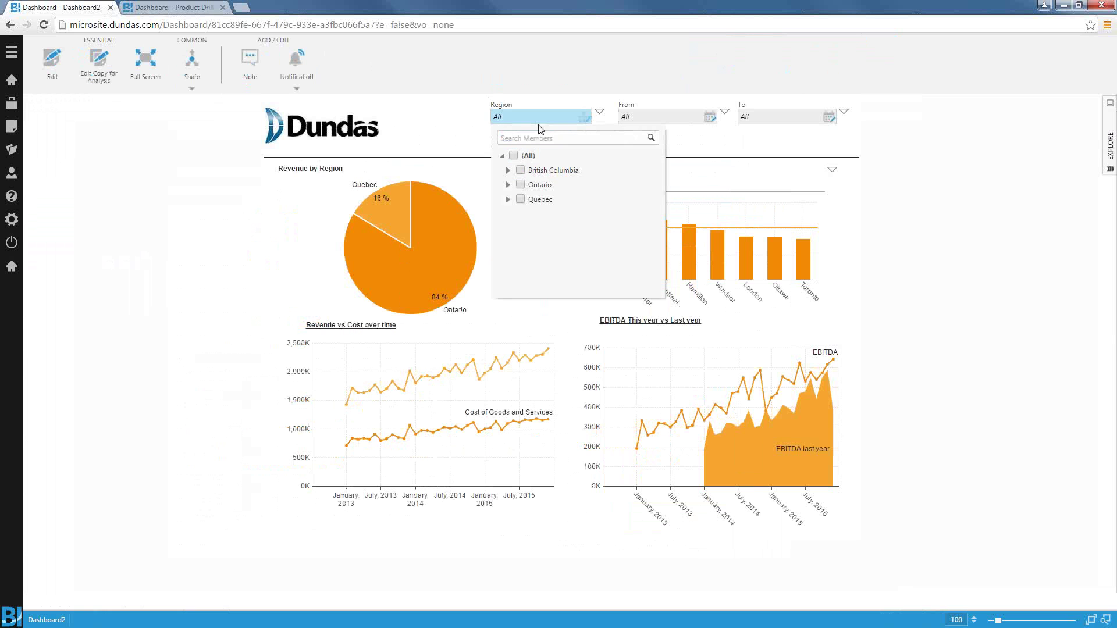
pyautogui.click(520, 184)
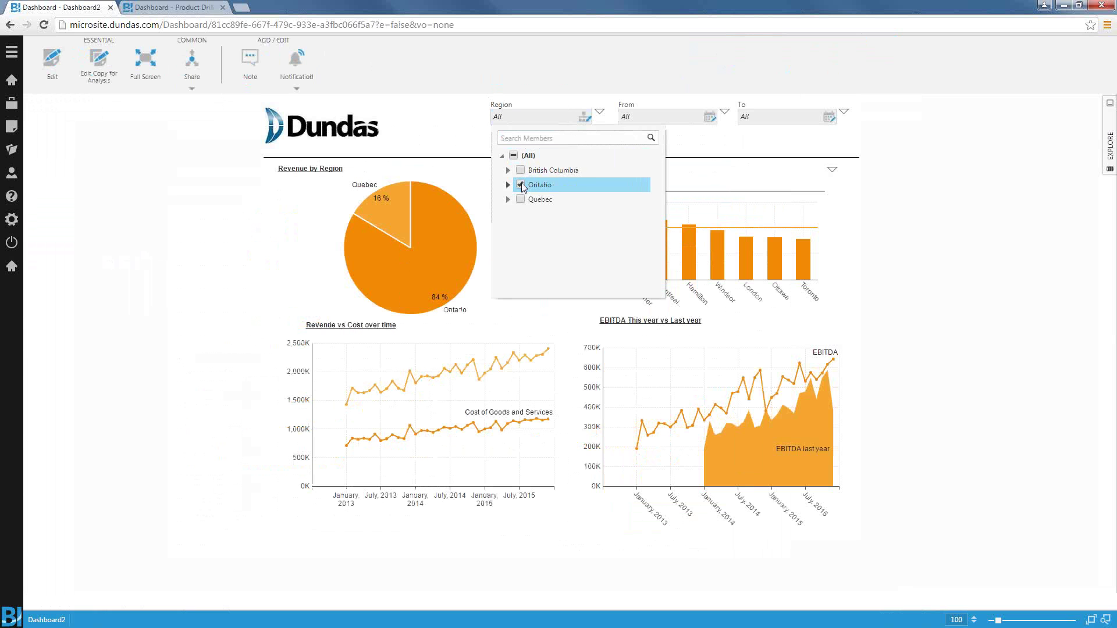
pyautogui.click(482, 309)
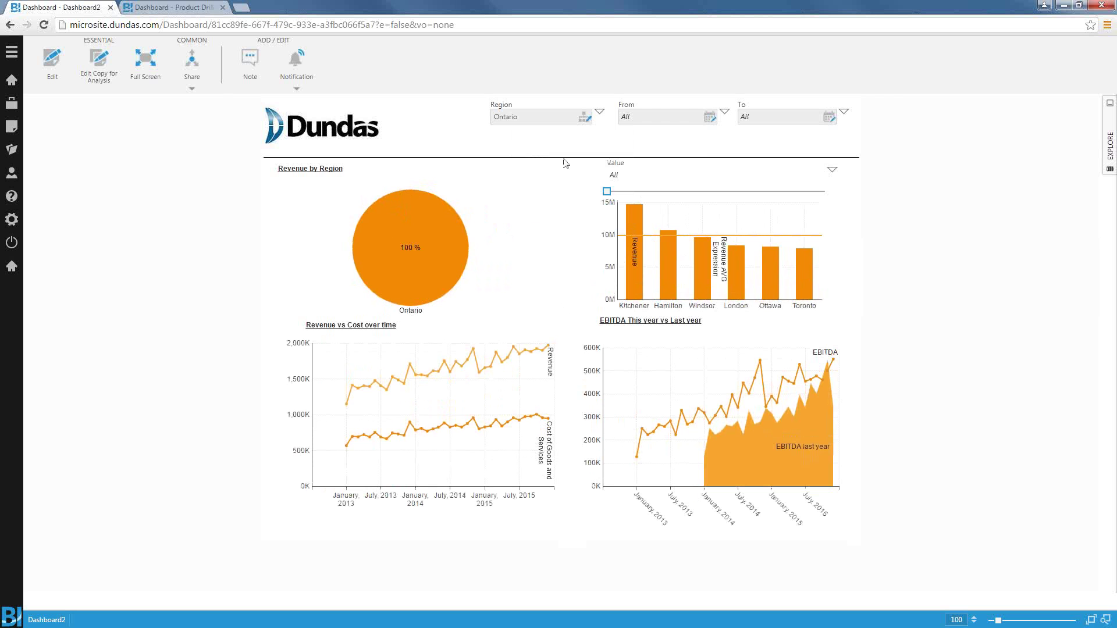
pyautogui.click(599, 112)
pyautogui.click(619, 121)
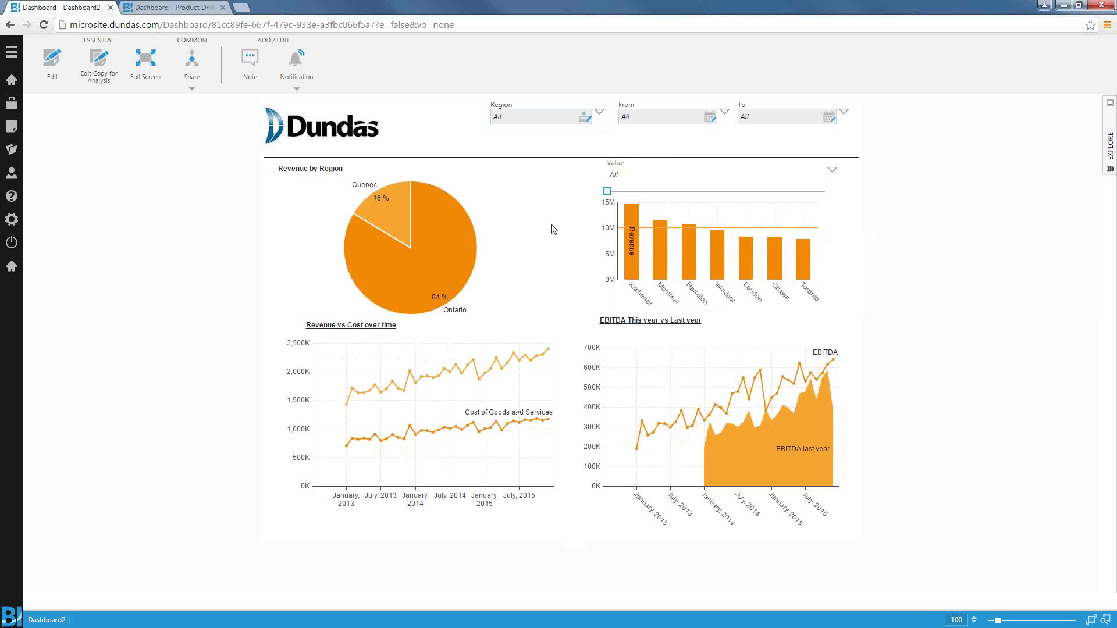
# Test the Value slider with a range from 0 to about 4000000
pyautogui.moveTo(609, 195)
pyautogui.moveTo(607, 192); pyautogui.dragTo(638, 185)
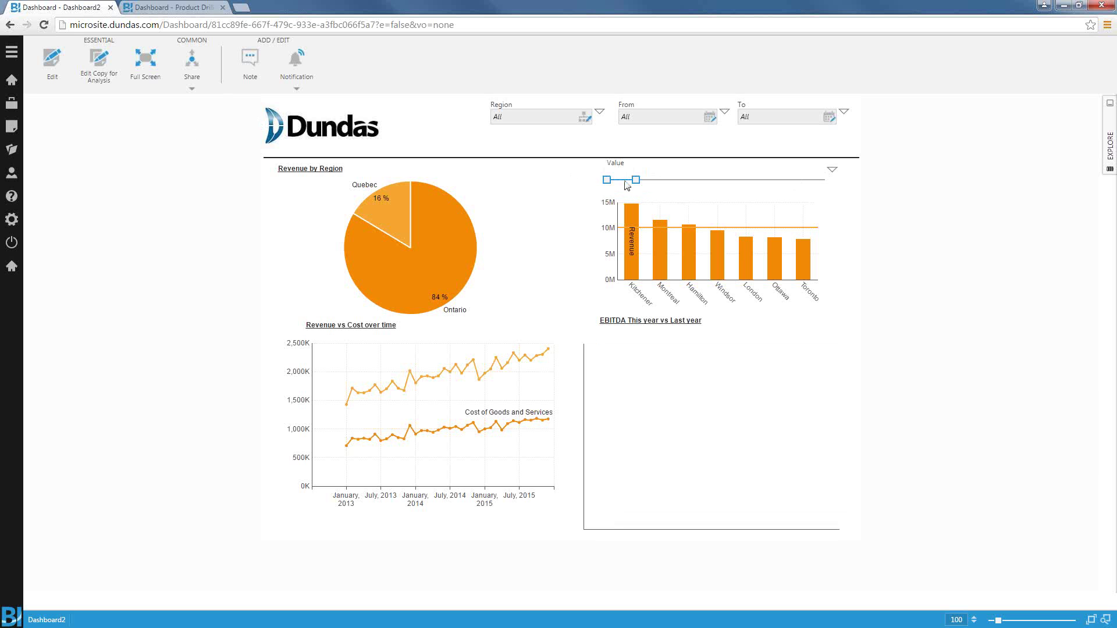
# Return to editing and bind the Value slider to the Revenue measure of chart 1, chart 2 and chart 3
pyautogui.click(61, 77)
pyautogui.click(575, 201)
pyautogui.rightClick(575, 204)
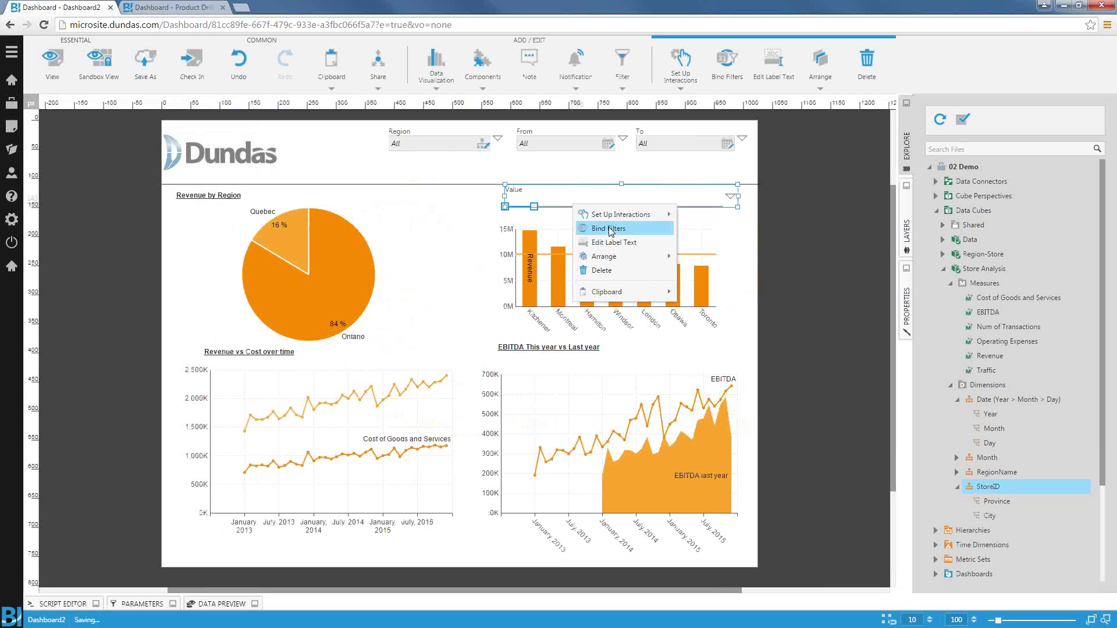
pyautogui.click(609, 229)
pyautogui.scroll(-1, 356, 332)
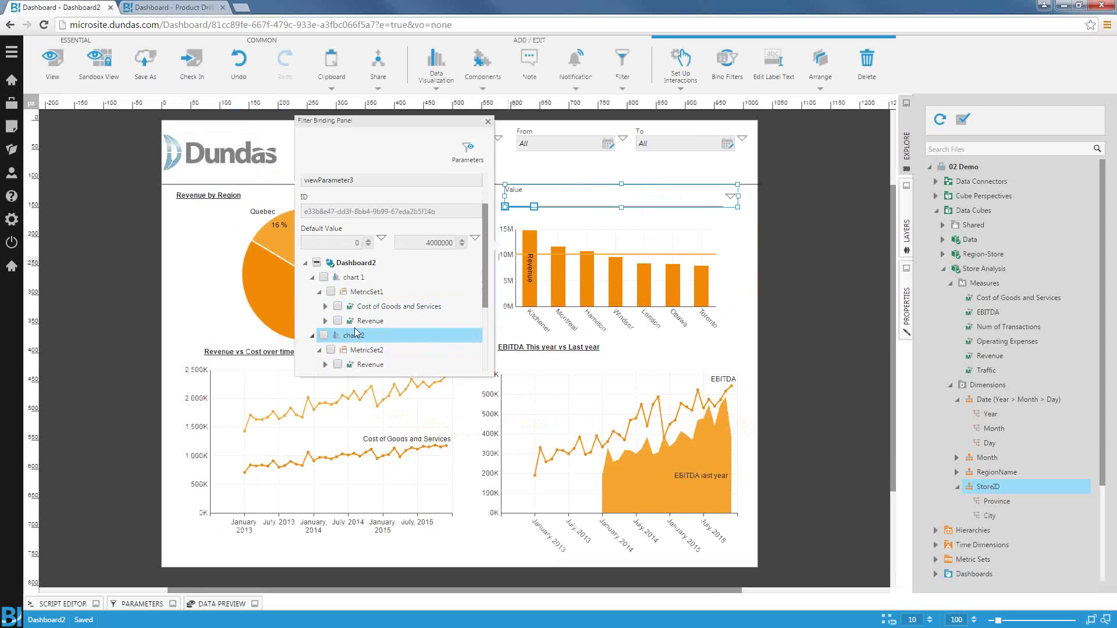
pyautogui.click(337, 320)
pyautogui.scroll(-1, 338, 317)
pyautogui.click(338, 309)
pyautogui.scroll(-1, 337, 312)
pyautogui.click(338, 294)
# Unbind the Value slider from EBITDA and EBITDA last year in chart 4, and close the filter bindings
pyautogui.click(337, 349)
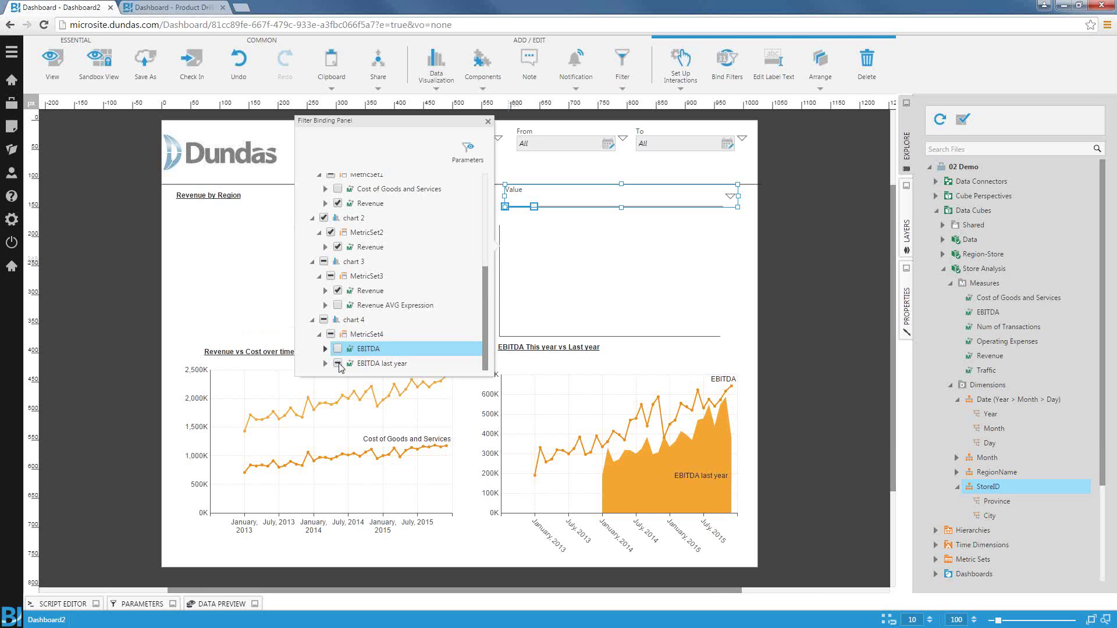
pyautogui.click(338, 364)
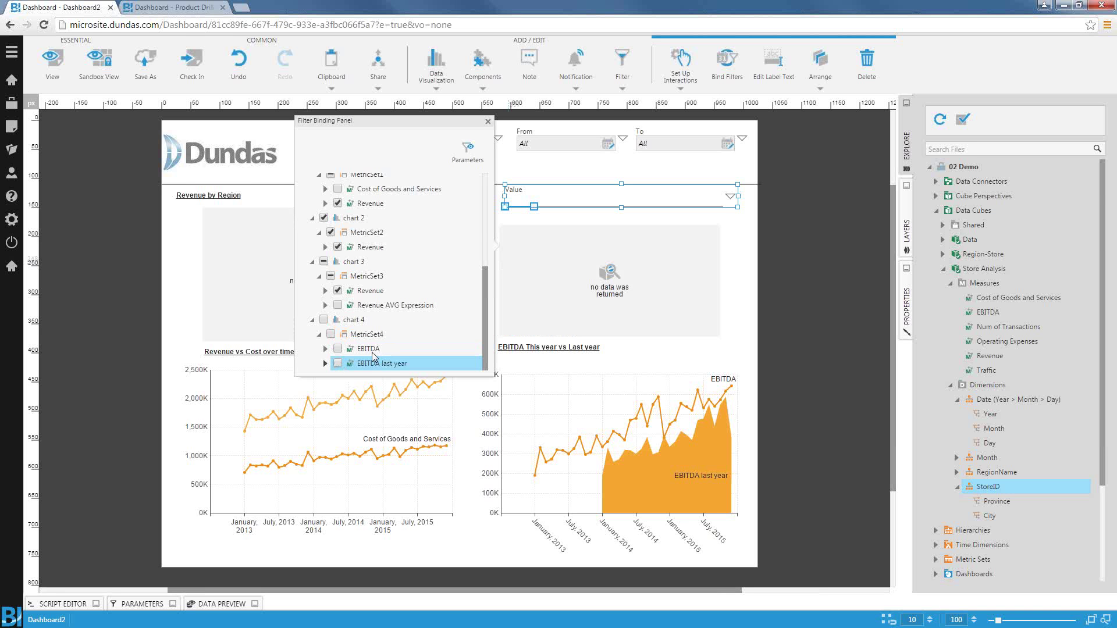
pyautogui.click(488, 121)
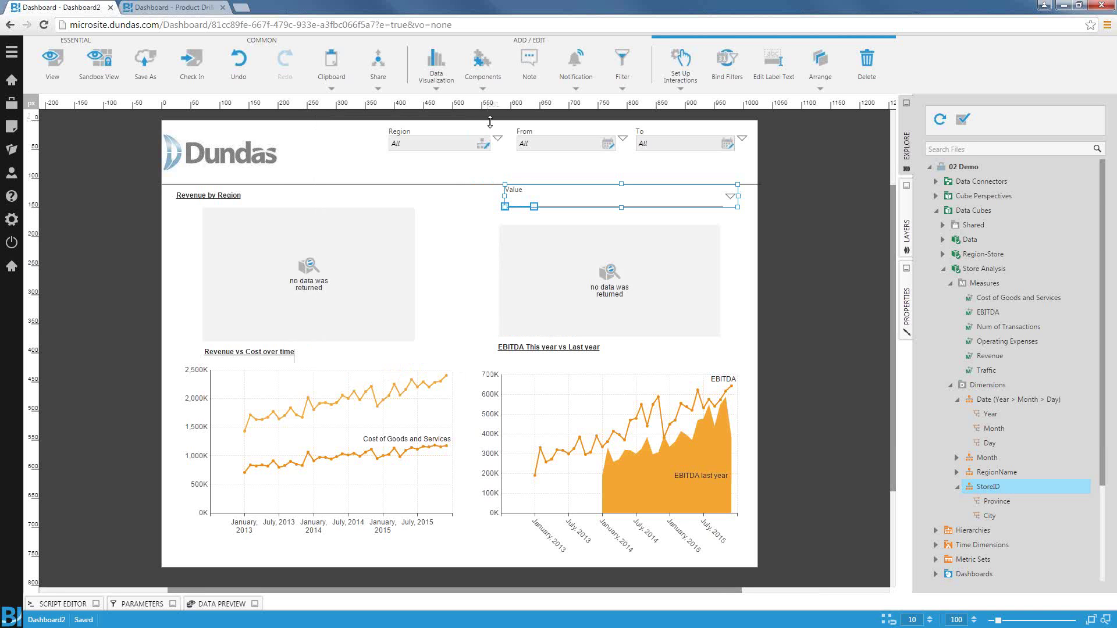
# Preview the dashboard and test several Value slider ranges by moving both its lower and upper limits
pyautogui.click(53, 64)
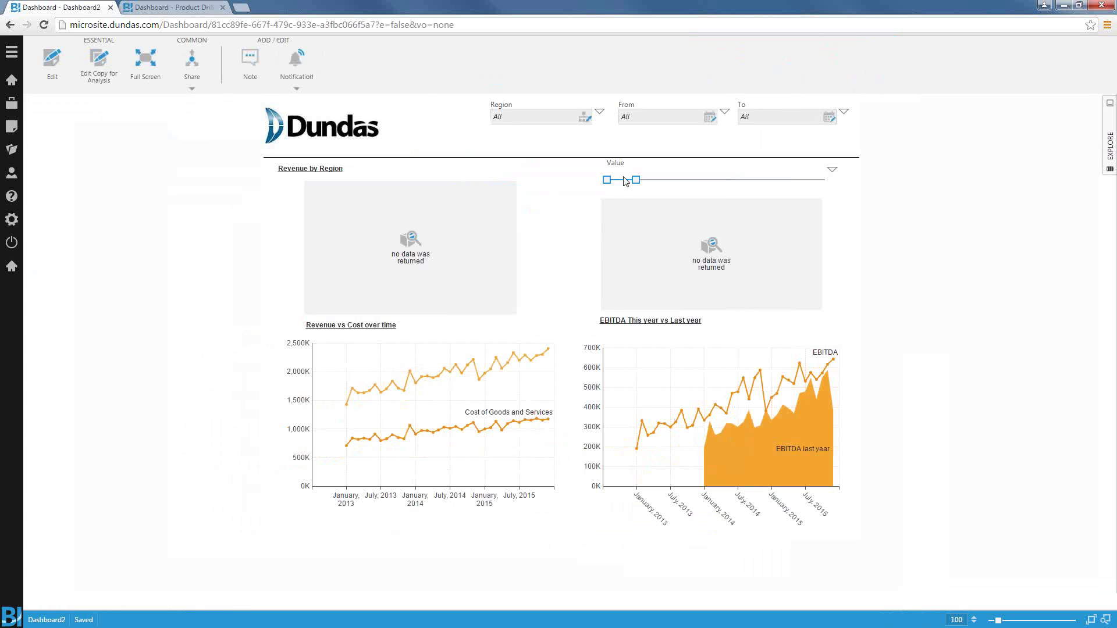
pyautogui.moveTo(636, 180); pyautogui.dragTo(724, 181)
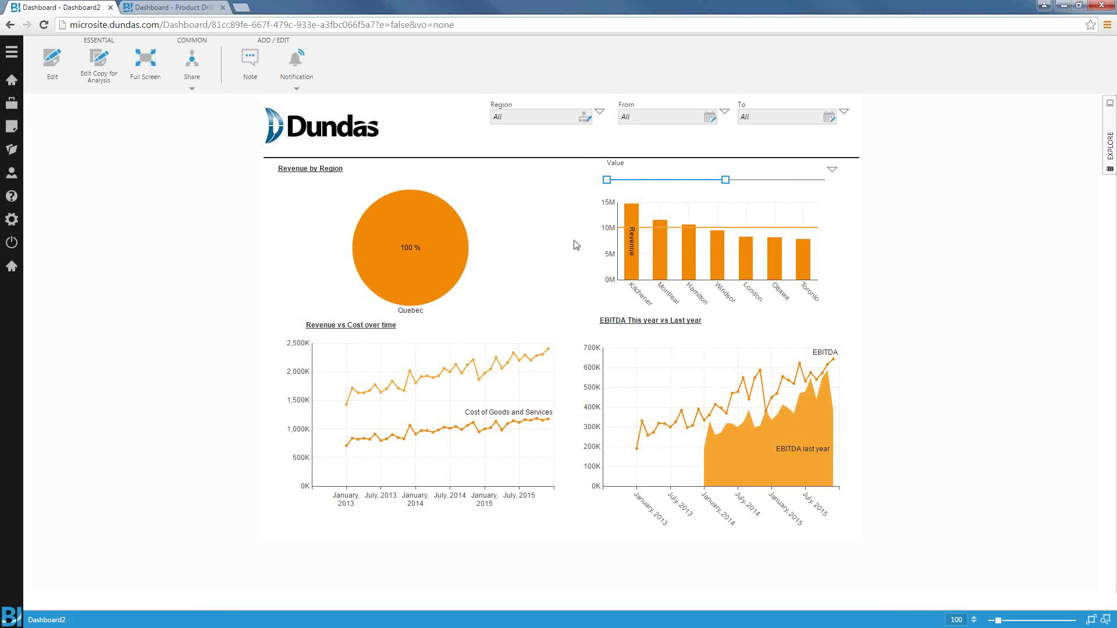
pyautogui.moveTo(607, 181); pyautogui.dragTo(681, 185)
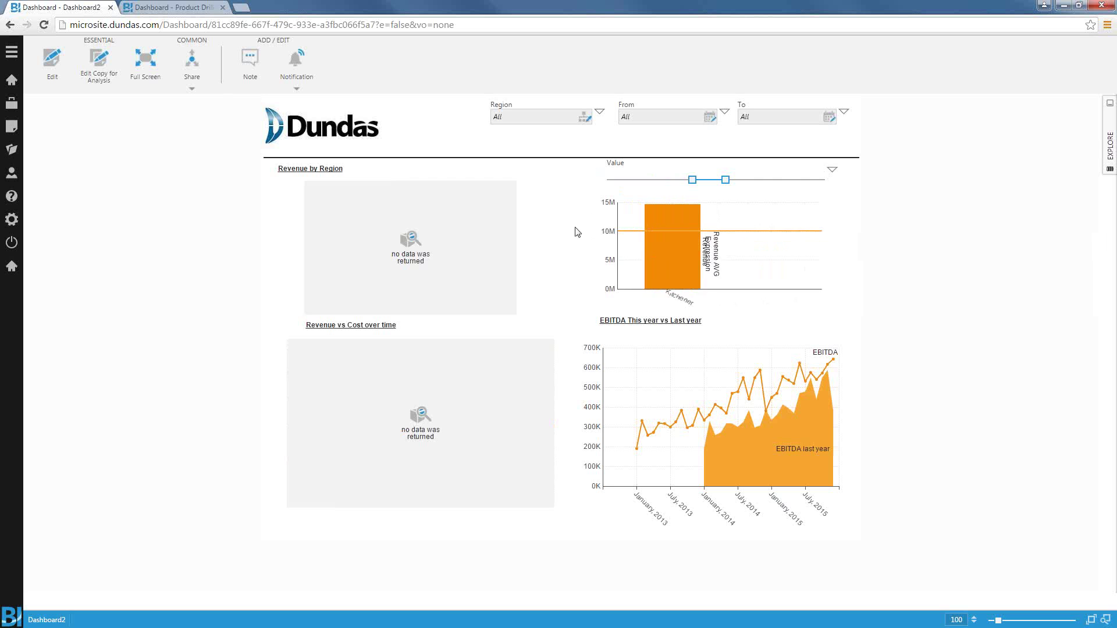
pyautogui.moveTo(726, 179); pyautogui.dragTo(784, 180)
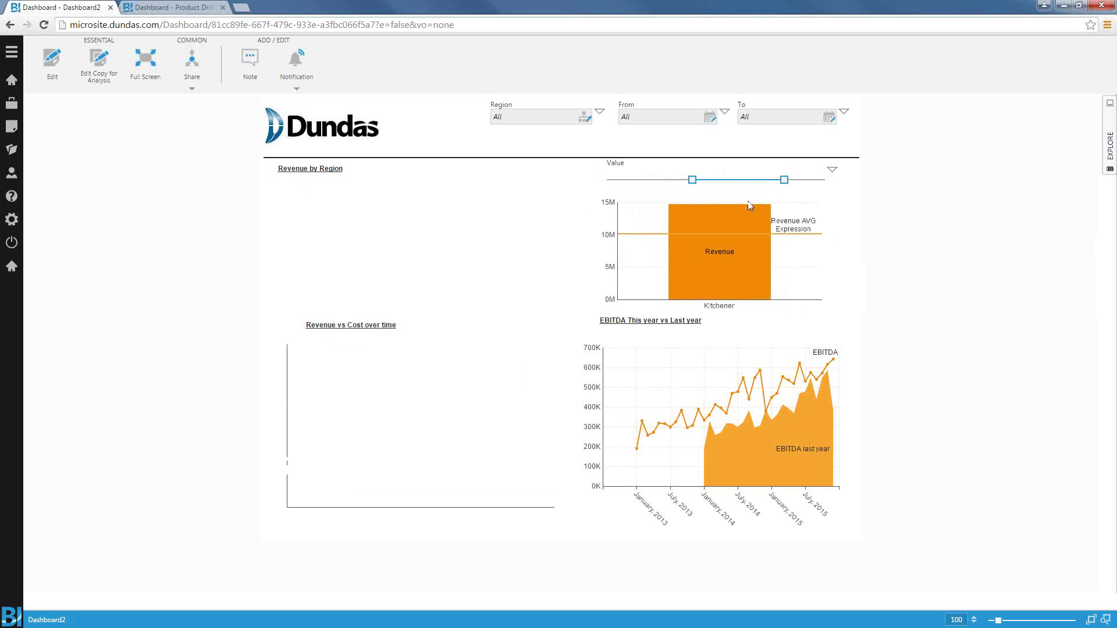
pyautogui.moveTo(692, 179); pyautogui.dragTo(634, 180)
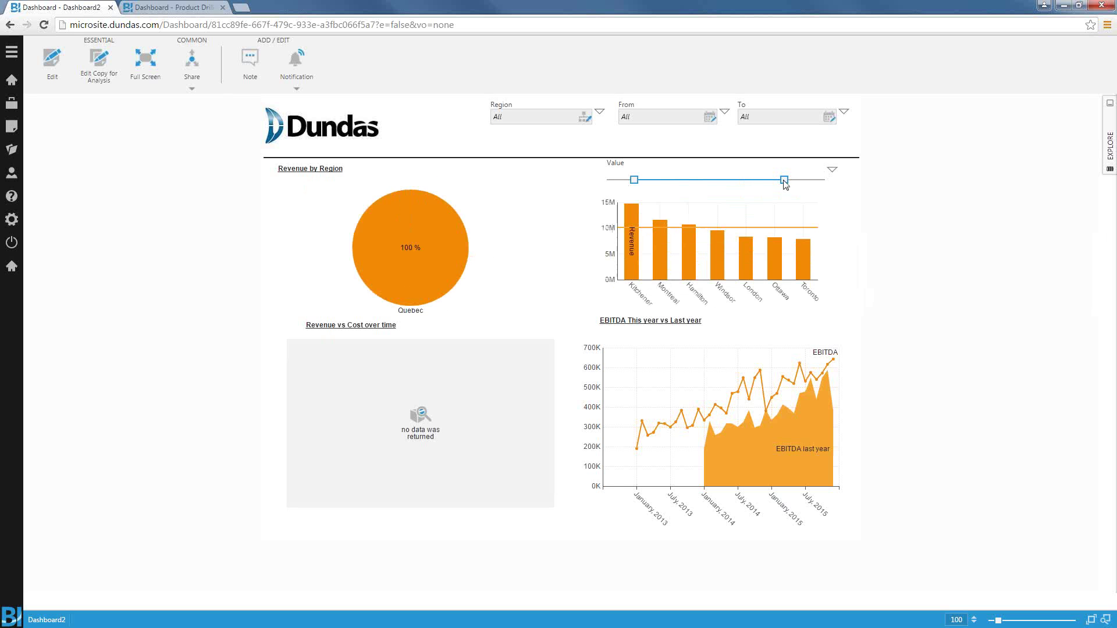
pyautogui.moveTo(784, 184)
pyautogui.mouseDown()
pyautogui.moveTo(755, 183)
pyautogui.moveTo(797, 184)
pyautogui.mouseUp()
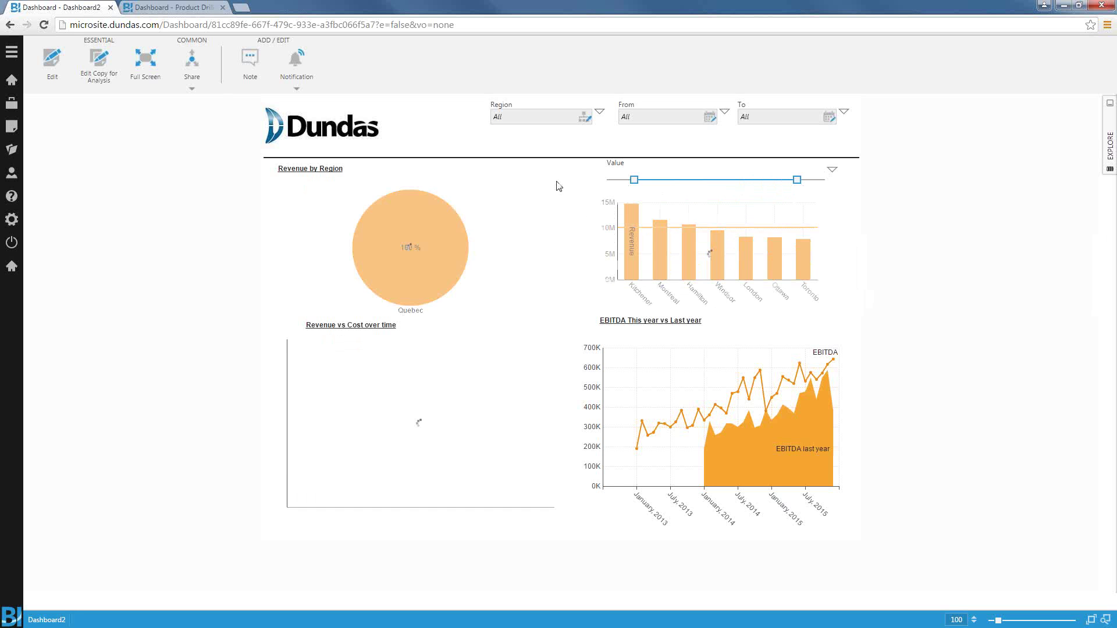
# Reset the Value slider filter to All
pyautogui.click(52, 61)
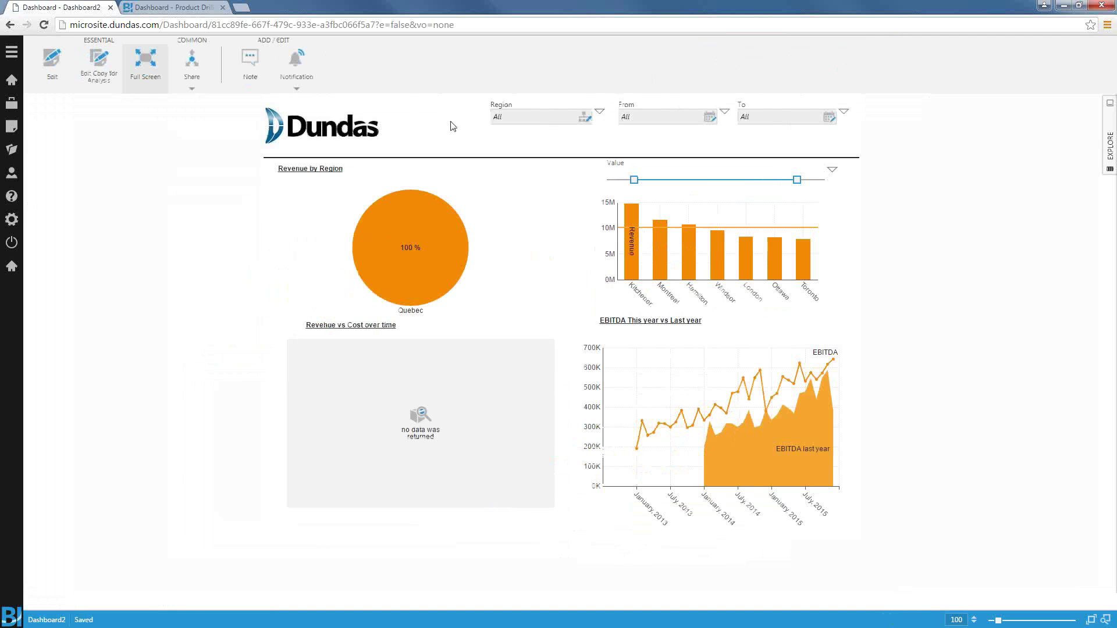
pyautogui.click(832, 169)
pyautogui.click(848, 192)
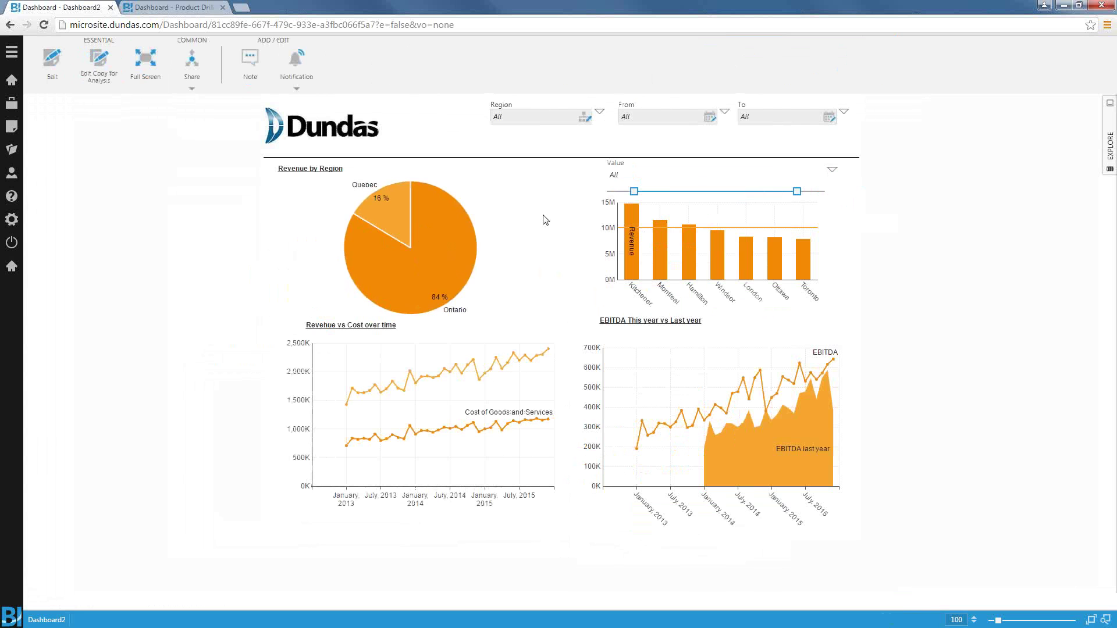
# Configure StoreID in the pie chart's data binding with Level City and Top Level Province
pyautogui.rightClick(446, 240)
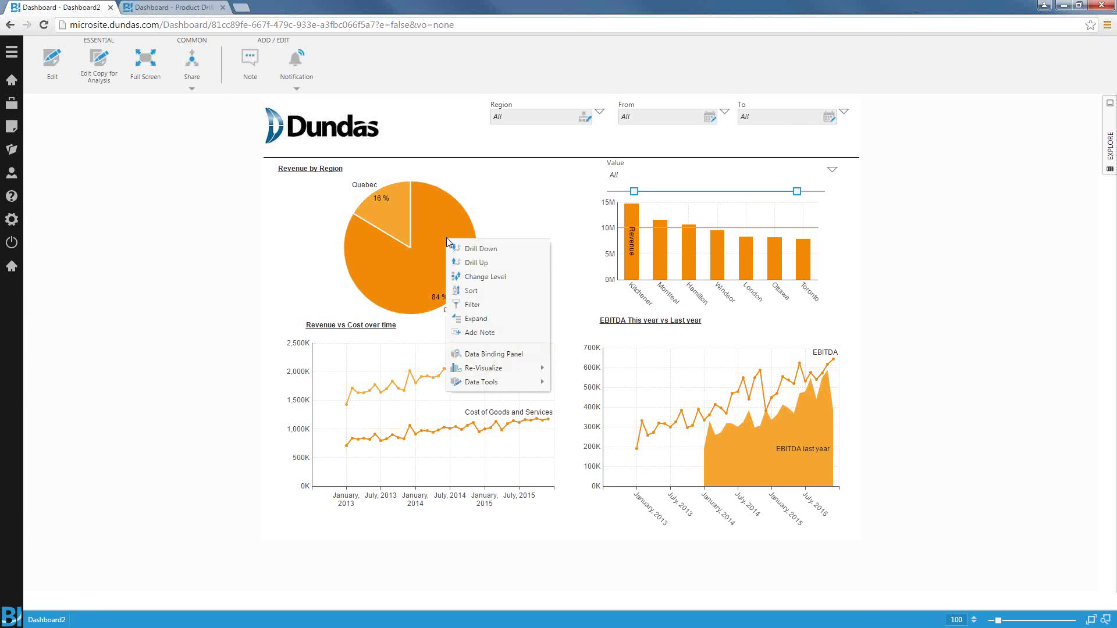
pyautogui.click(503, 354)
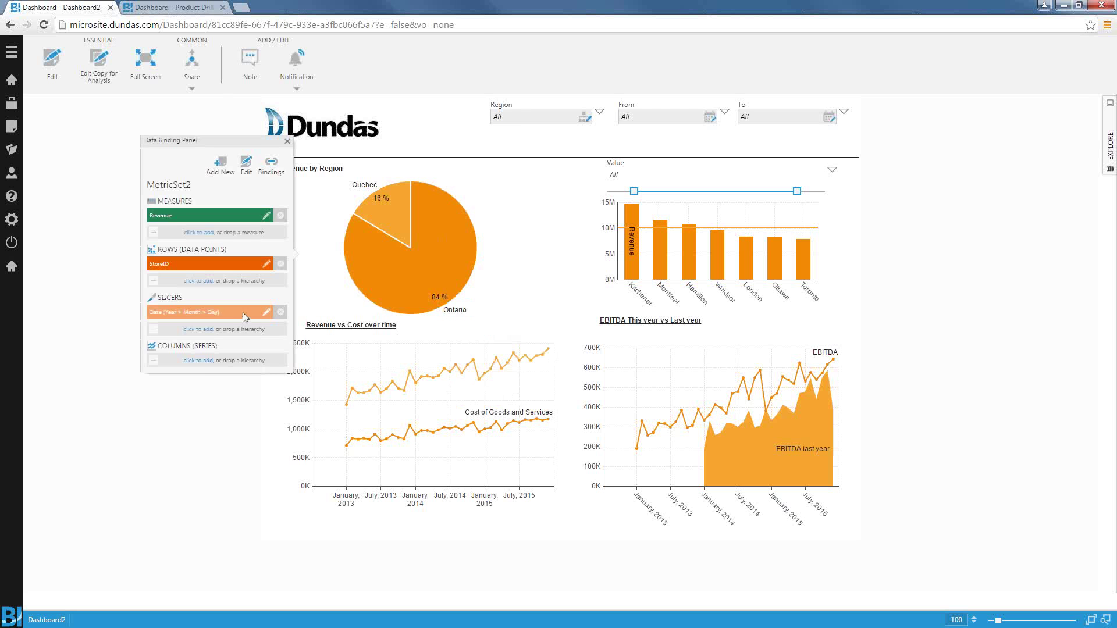
pyautogui.click(197, 265)
pyautogui.click(100, 375)
pyautogui.click(88, 397)
pyautogui.click(87, 406)
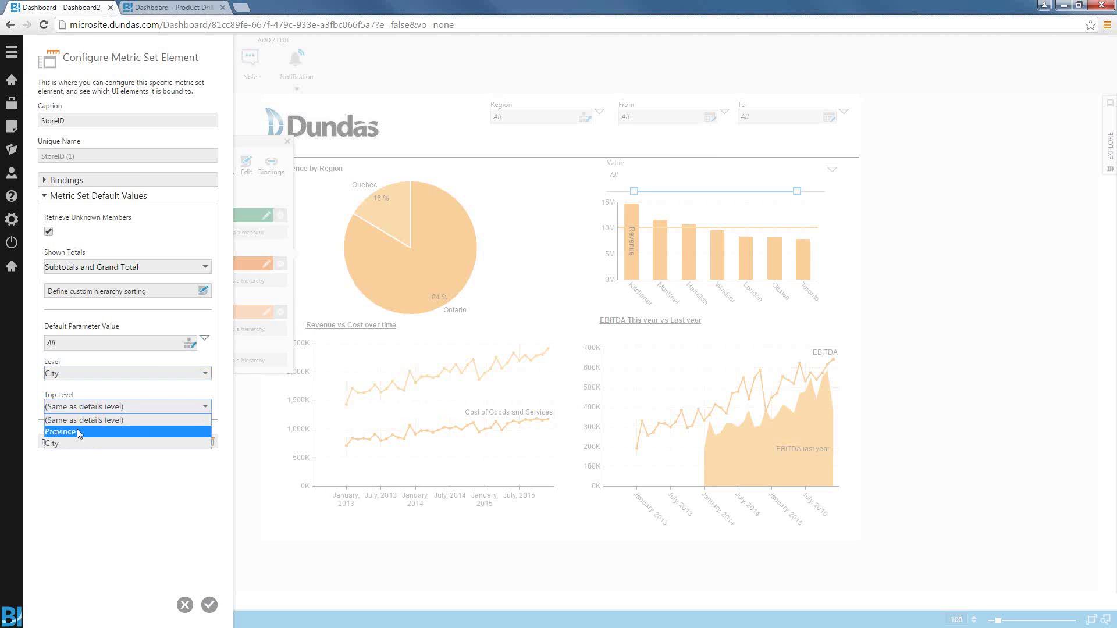
pyautogui.click(75, 431)
pyautogui.click(209, 604)
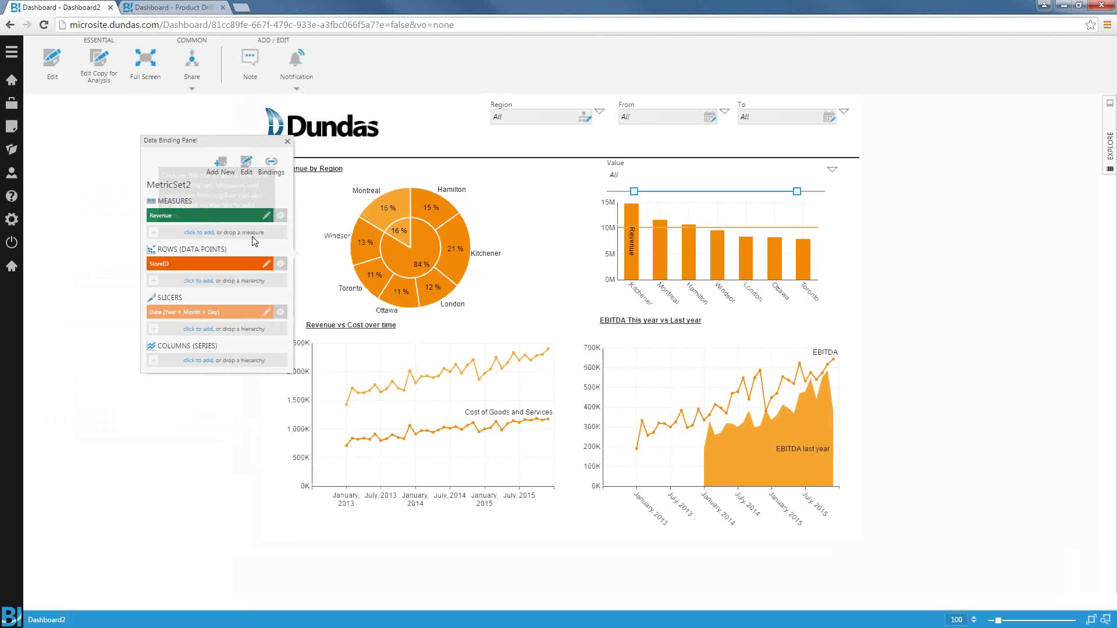
pyautogui.click(287, 141)
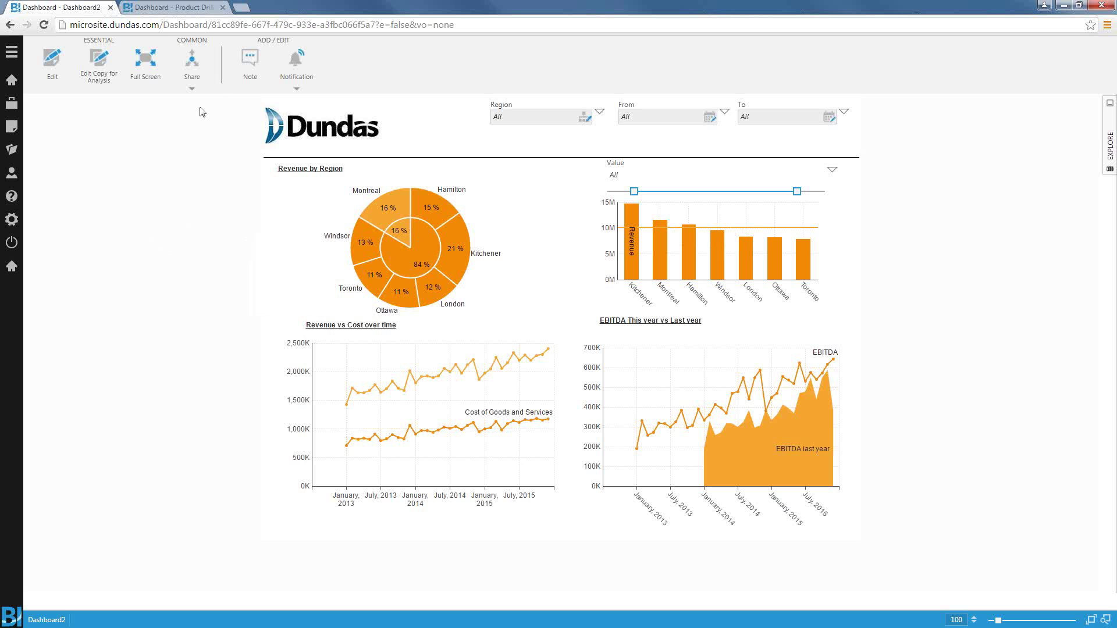
# Share the dashboard as a link, leaving all accounts unselected, and accept the share settings
pyautogui.click(193, 88)
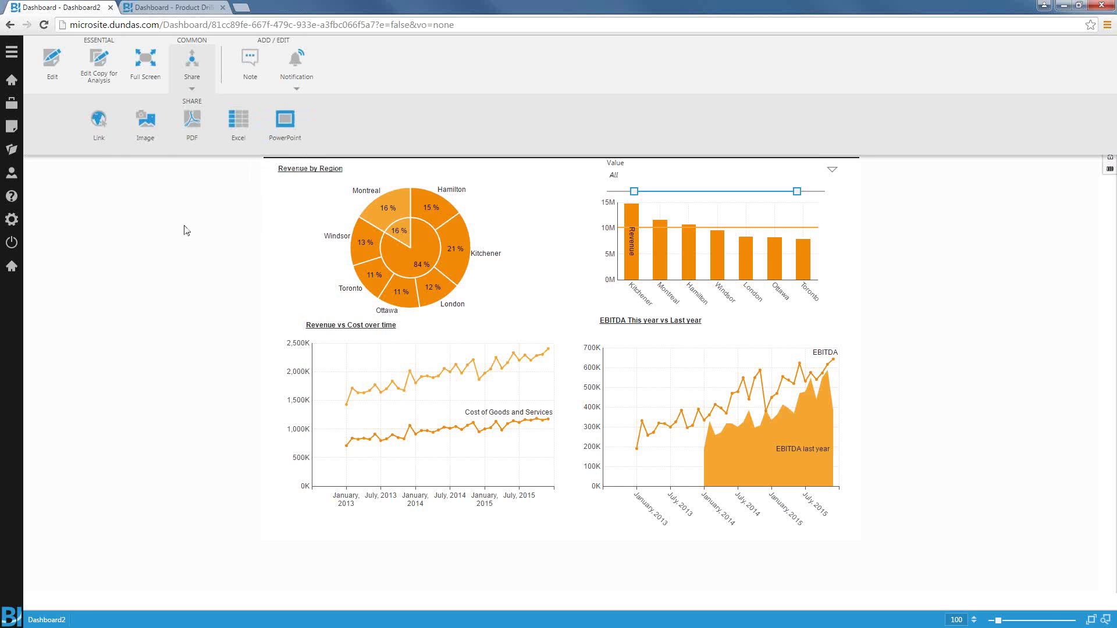
pyautogui.click(99, 121)
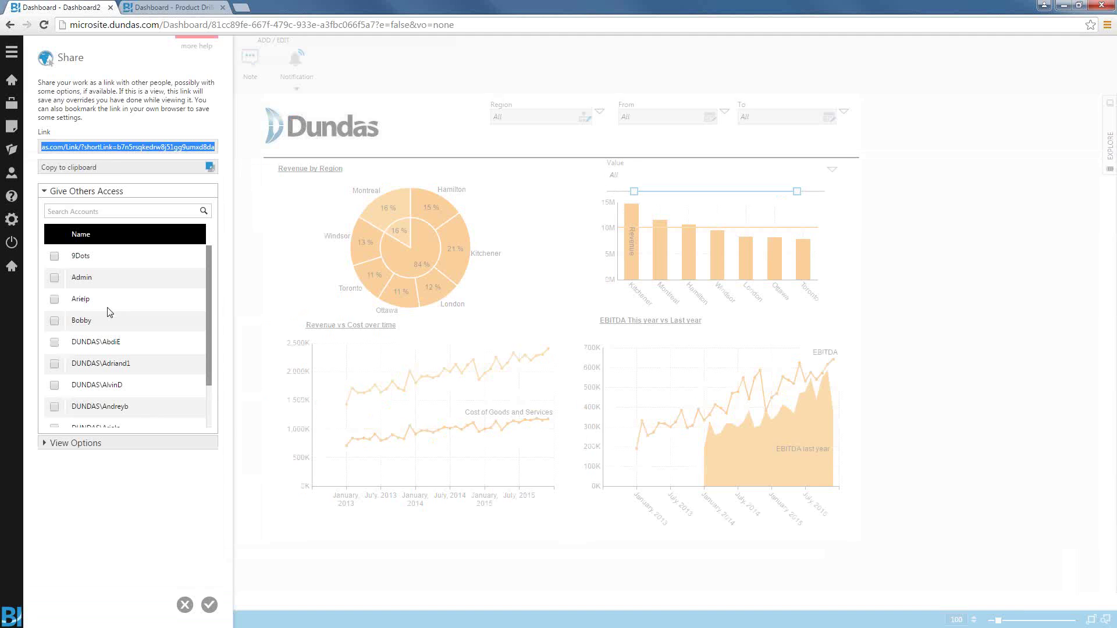
pyautogui.click(209, 604)
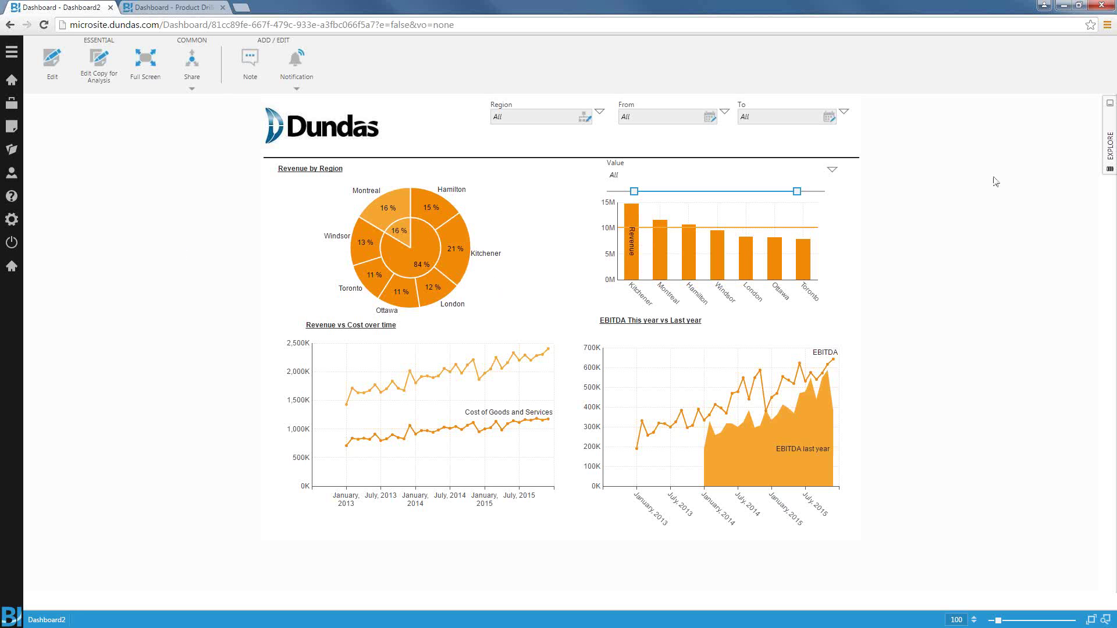
# Open the Regional Drill-down dashboard from the project's dashboards for viewing
pyautogui.click(1109, 150)
pyautogui.scroll(-3, 989, 378)
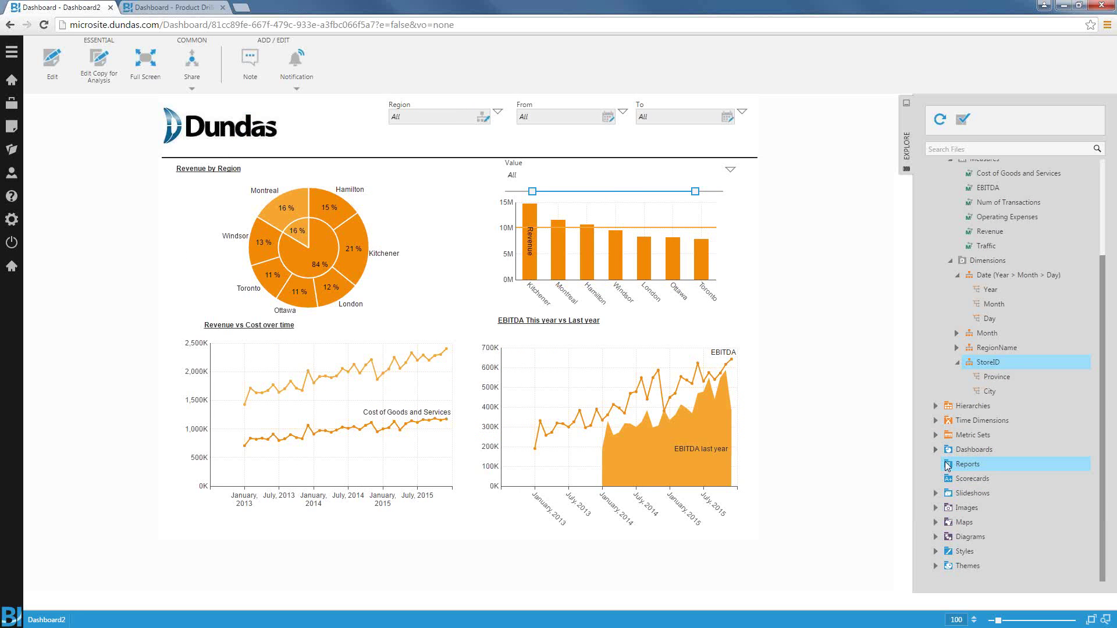
pyautogui.click(935, 449)
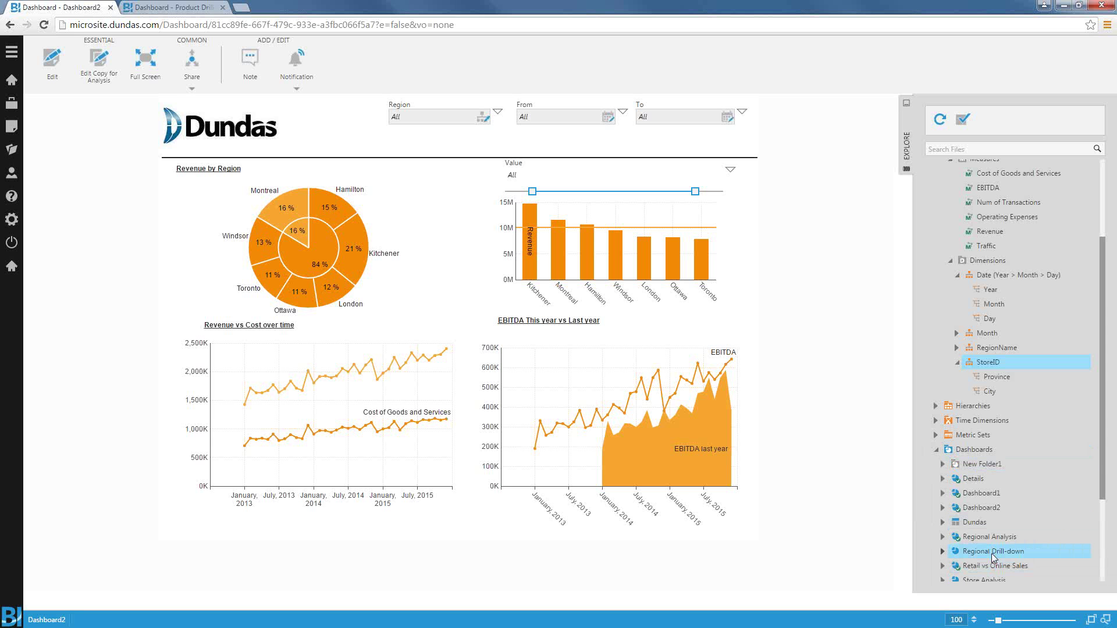
pyautogui.doubleClick(992, 550)
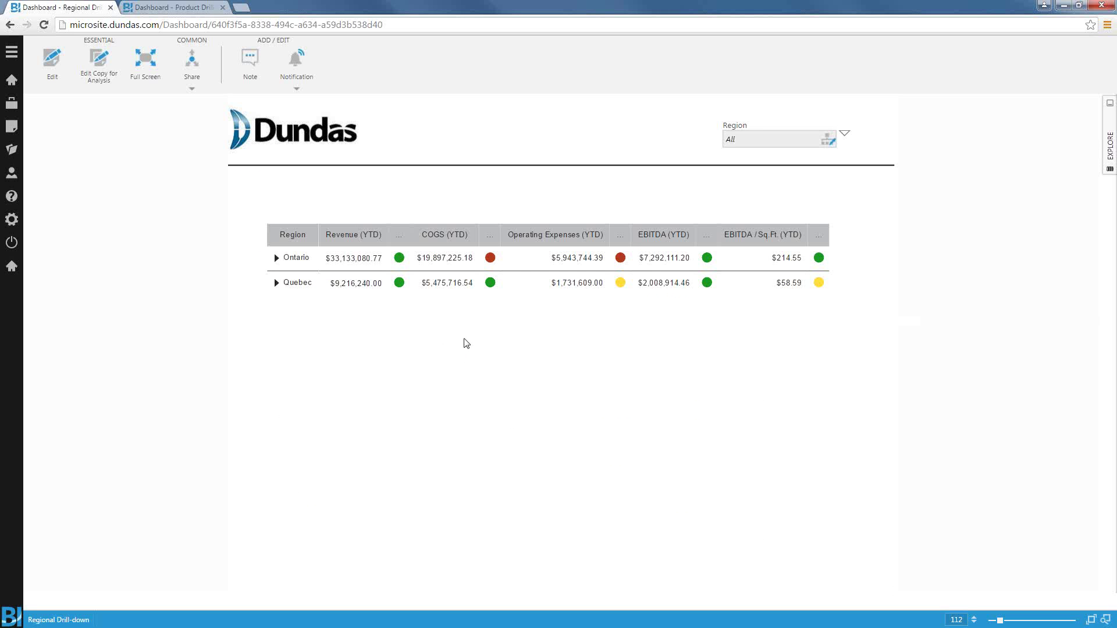
# Reopen Dashboard2 from the project's dashboards in edit mode
pyautogui.click(1110, 145)
pyautogui.click(935, 268)
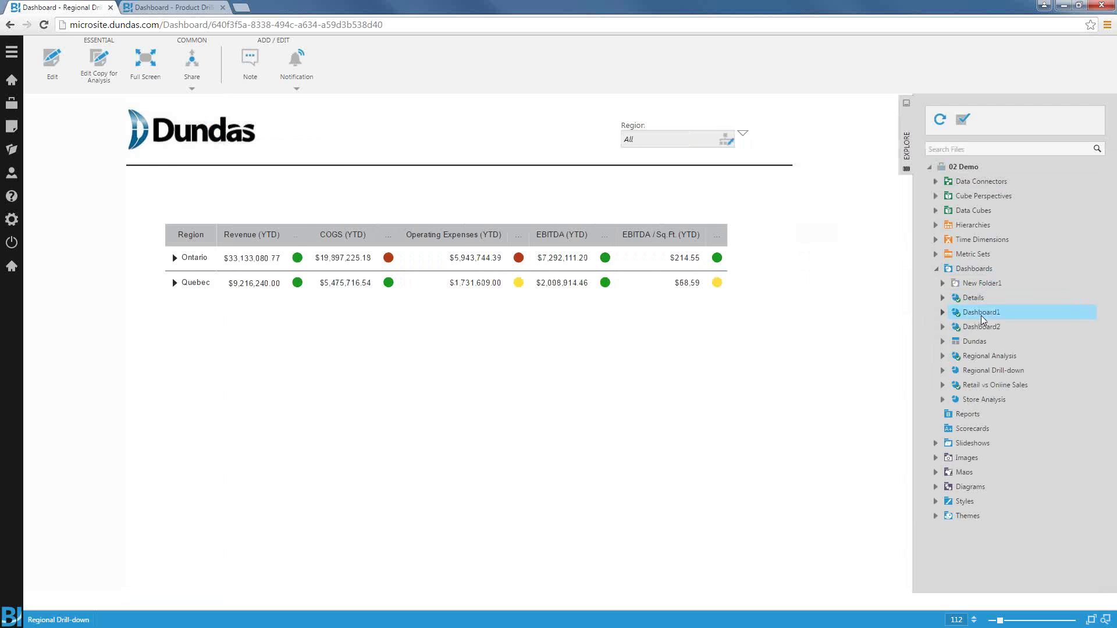
pyautogui.rightClick(982, 327)
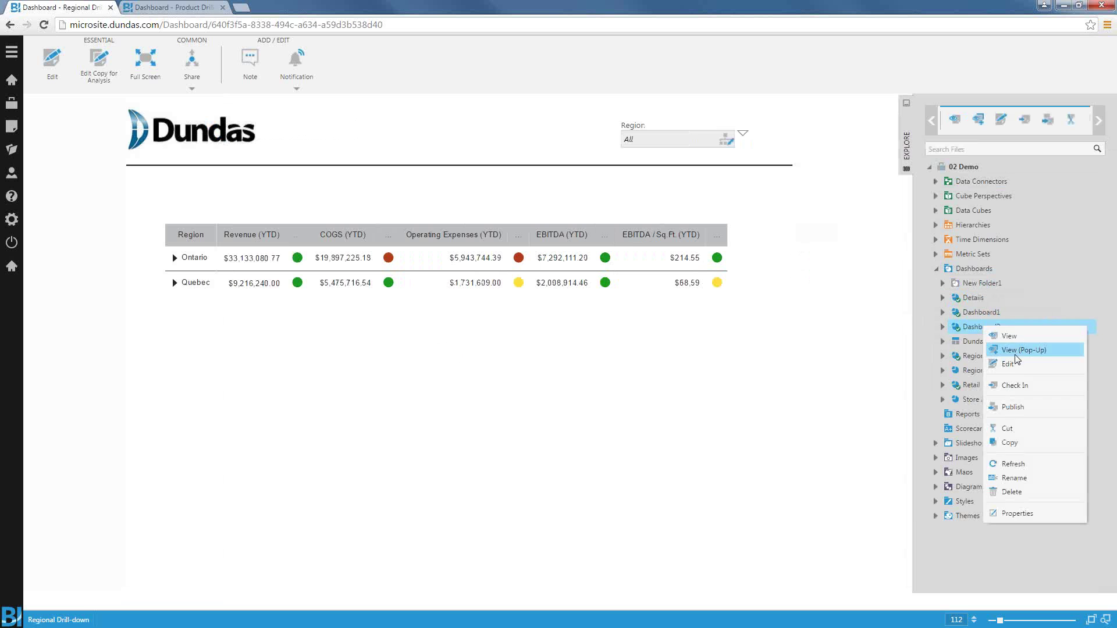
pyautogui.click(1008, 364)
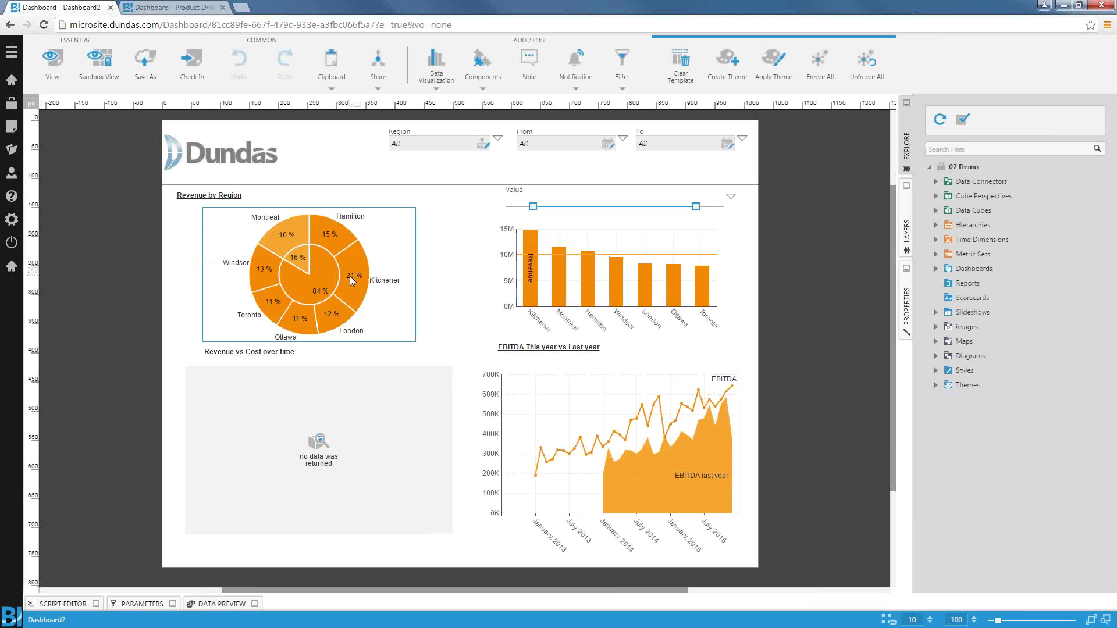
# Set up a navigation interaction on the Revenue by Region pie chart that targets the Regional Drill-down dashboard
pyautogui.rightClick(352, 281)
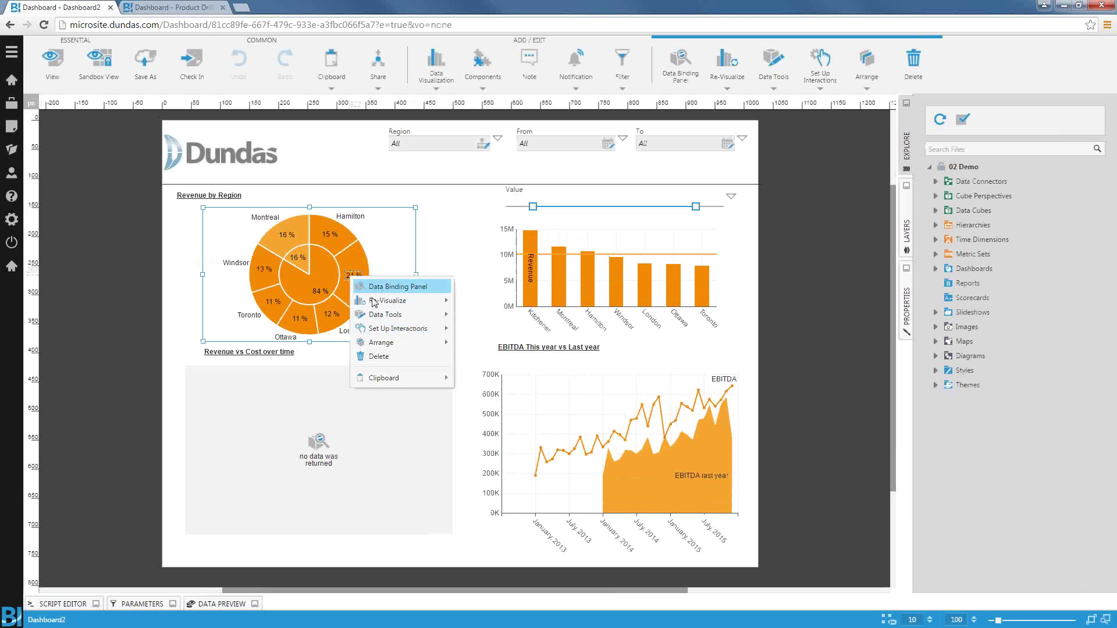
pyautogui.click(388, 328)
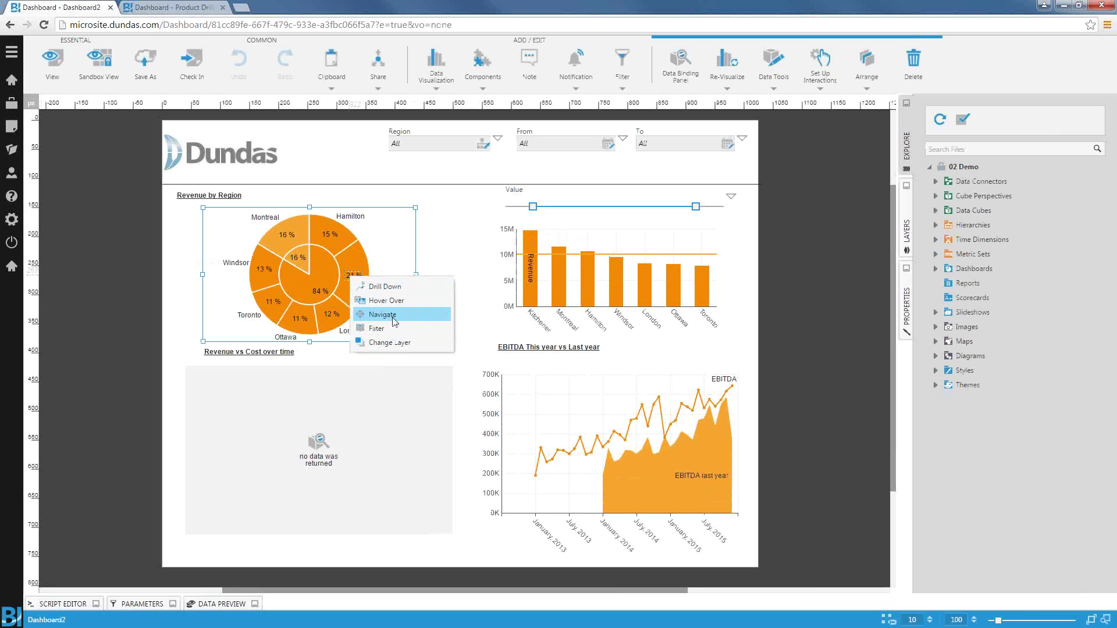
pyautogui.click(394, 321)
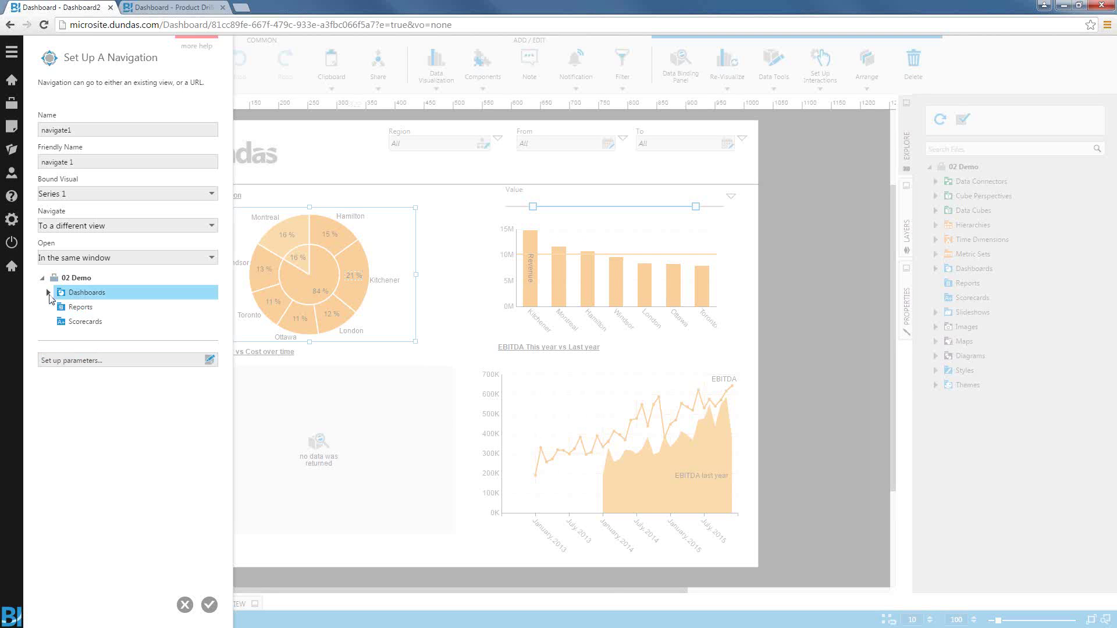
pyautogui.click(49, 295)
pyautogui.click(102, 394)
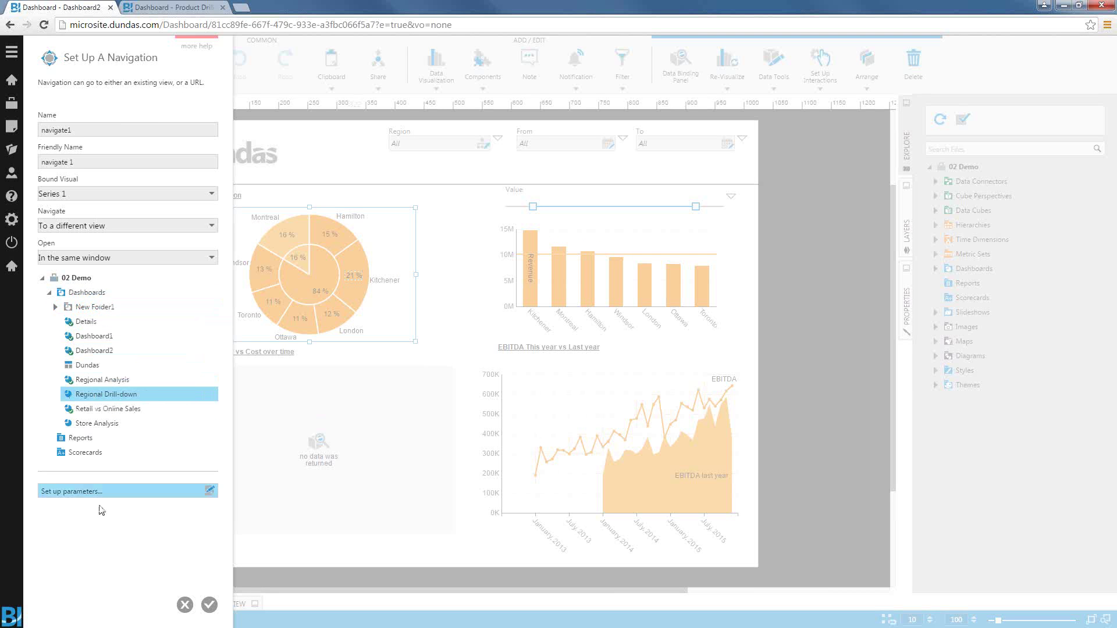
# Add a parameter mapping to the pie chart's navigation and accept the navigation setup
pyautogui.click(137, 493)
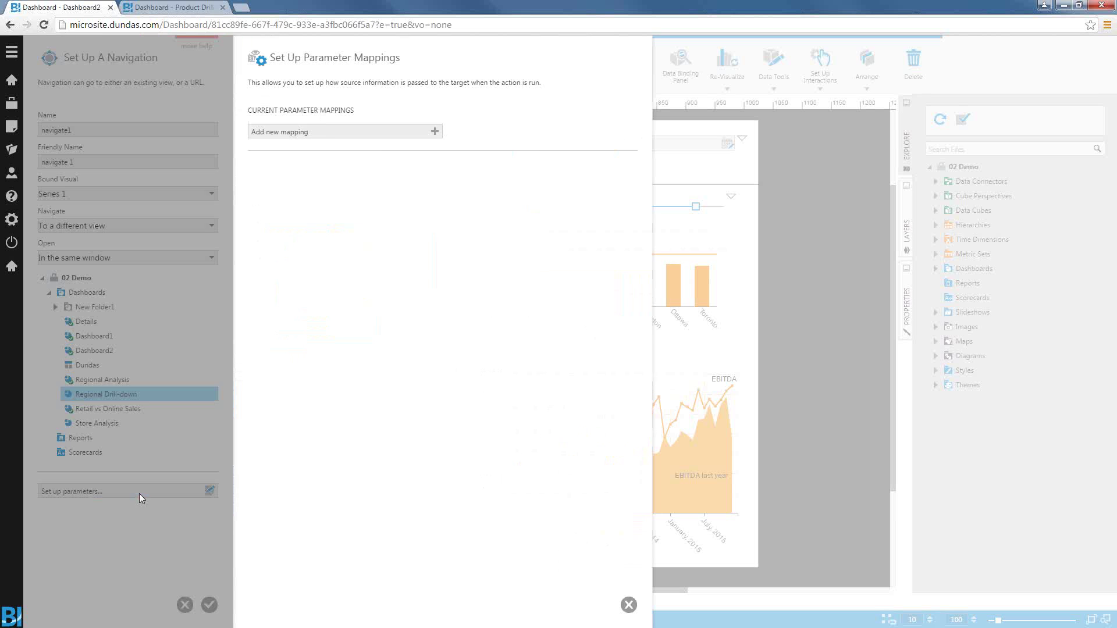
pyautogui.click(326, 130)
pyautogui.click(258, 275)
pyautogui.click(459, 276)
pyautogui.click(628, 605)
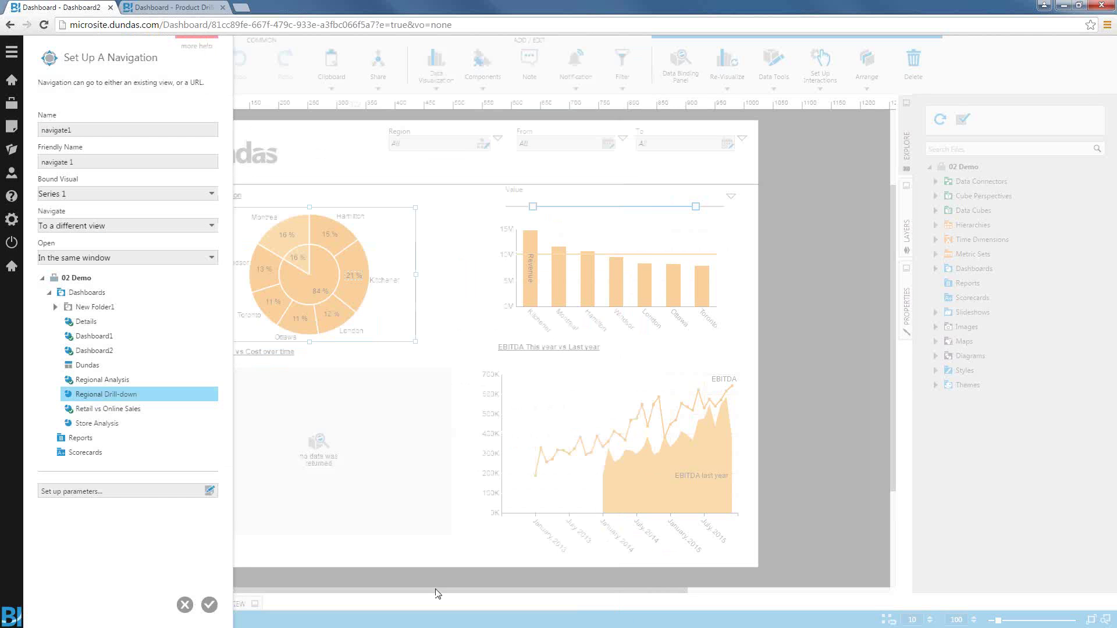
pyautogui.click(209, 605)
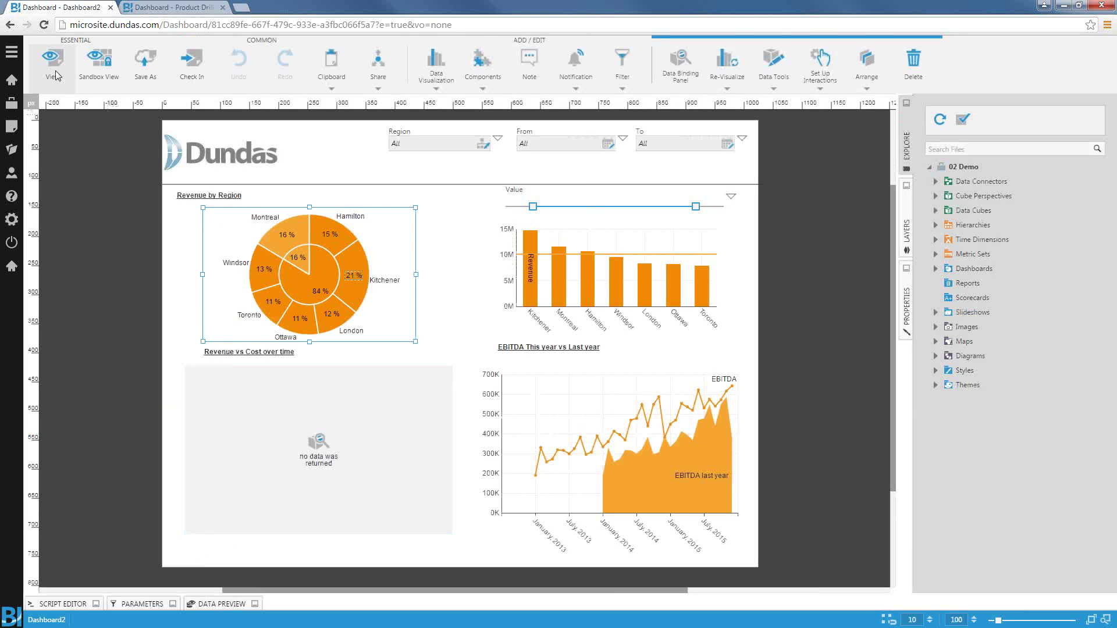
# View the dashboard, test the navigation from the Toronto slice of the pie chart, and expand Ontario in the target table
pyautogui.click(53, 72)
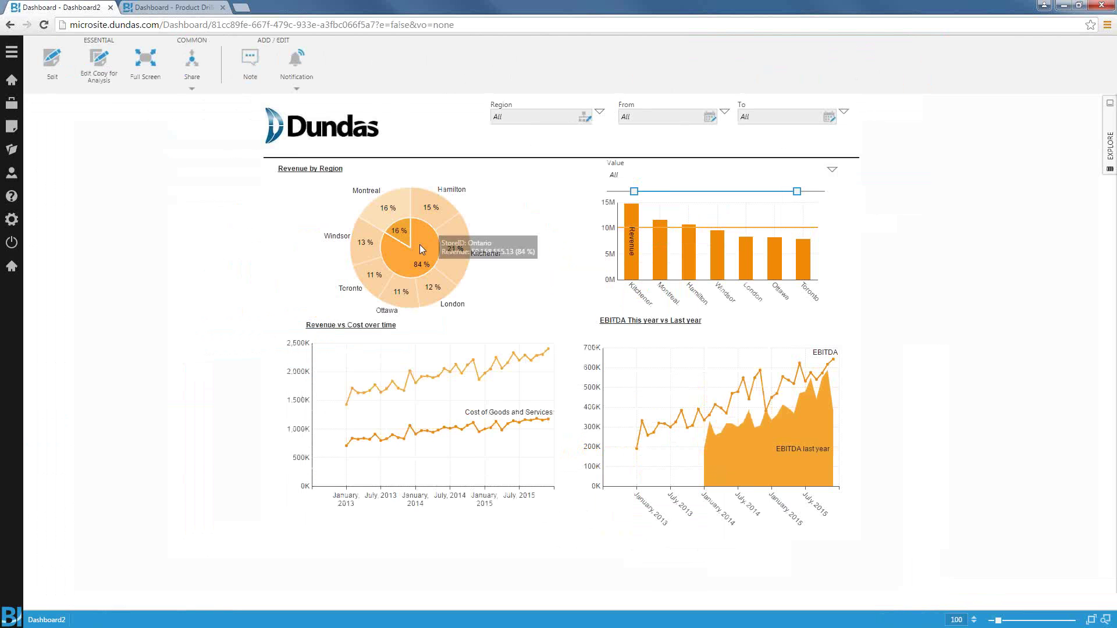
pyautogui.moveTo(399, 226)
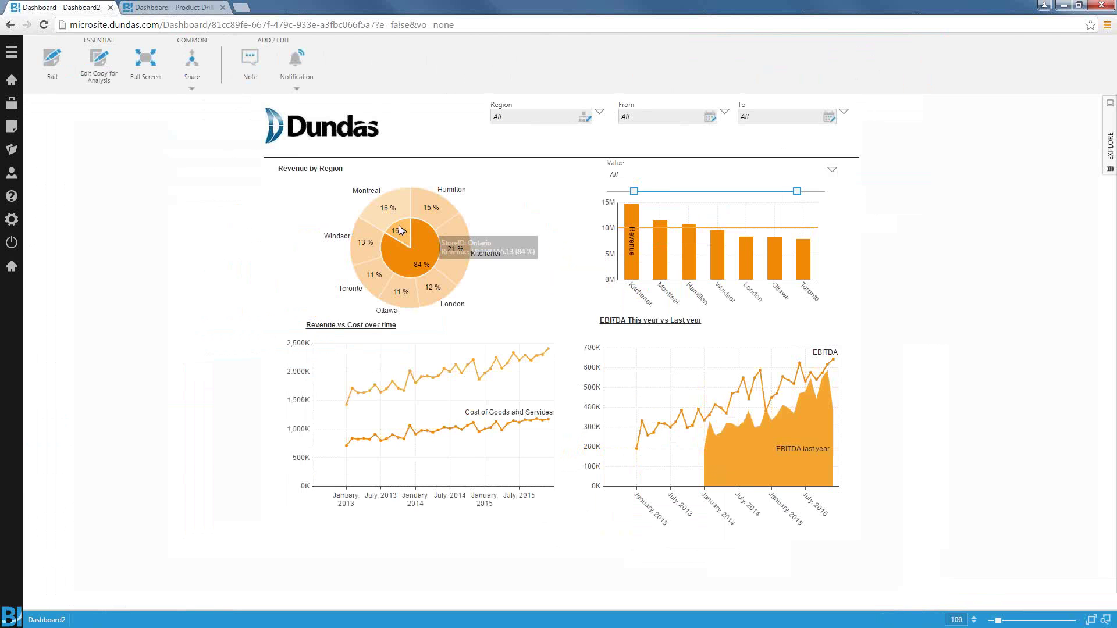
pyautogui.click(371, 271)
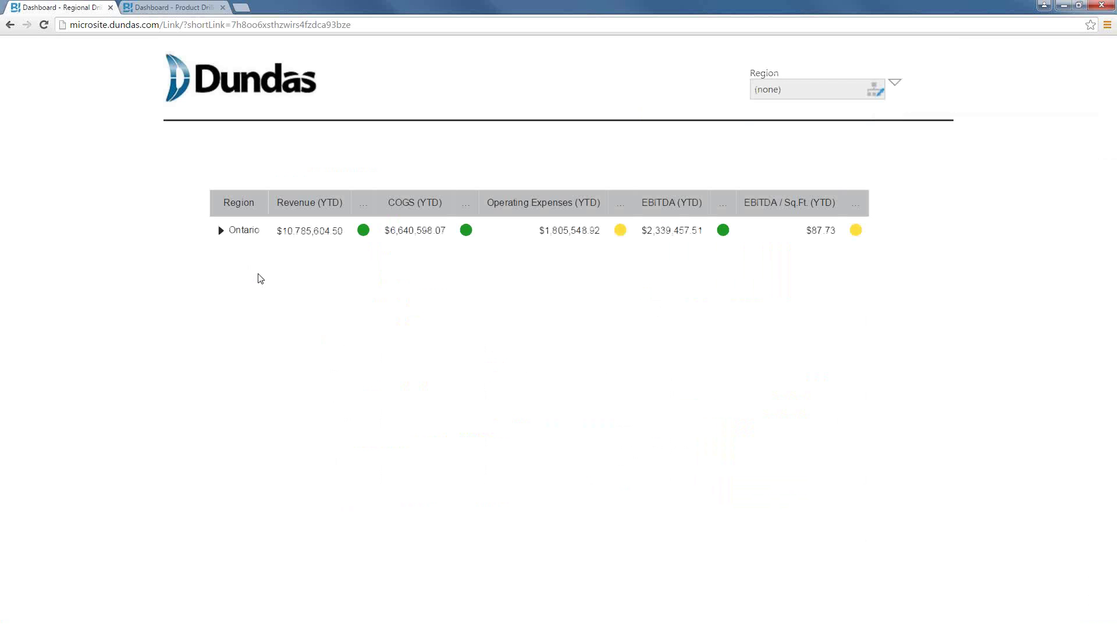
pyautogui.click(223, 232)
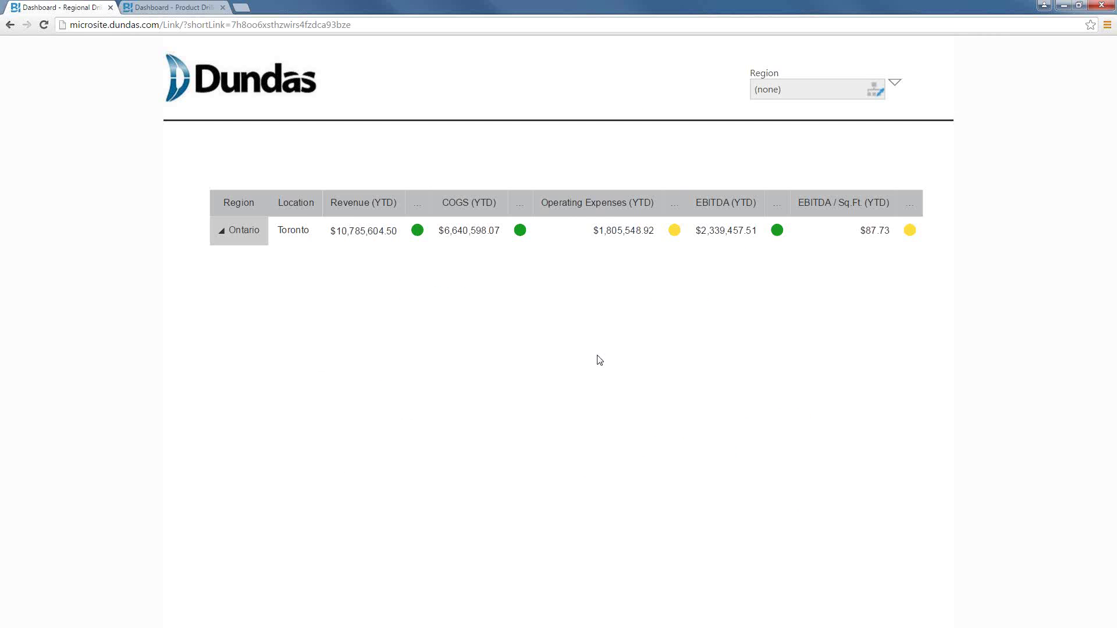
# Filter the drill-down table's Region to Toronto and London and expand the Ontario row
pyautogui.click(845, 97)
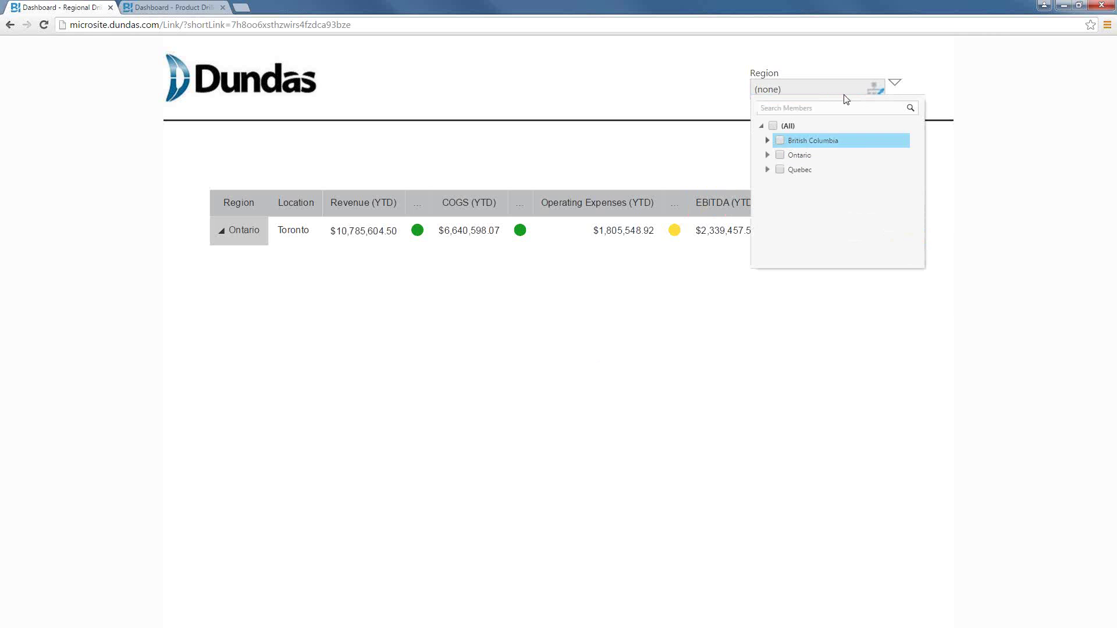
pyautogui.click(767, 155)
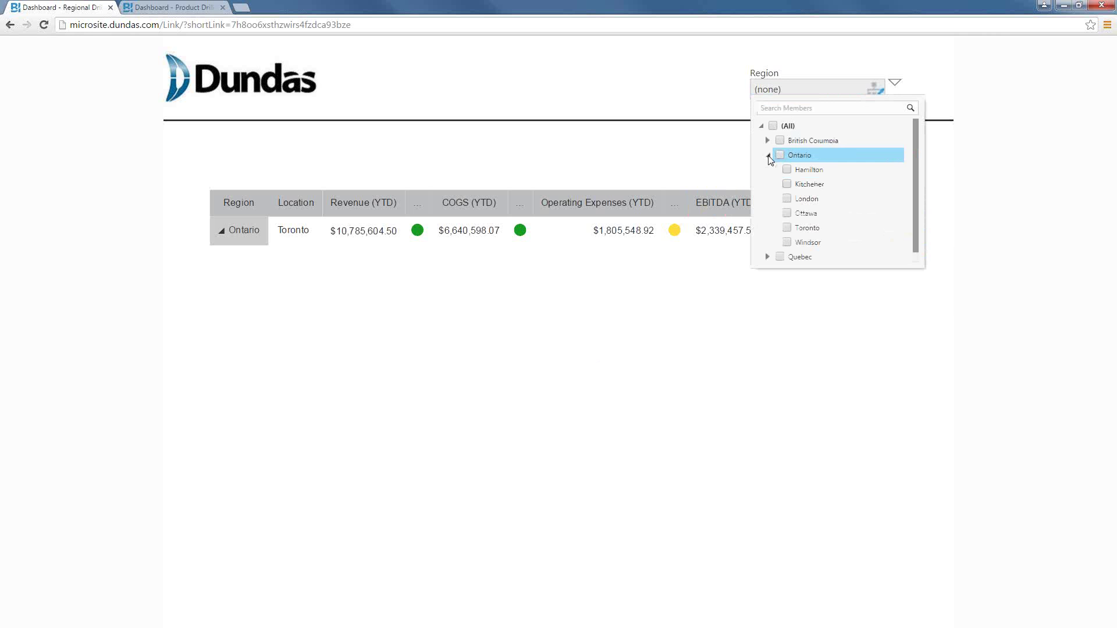
pyautogui.click(787, 228)
pyautogui.click(787, 199)
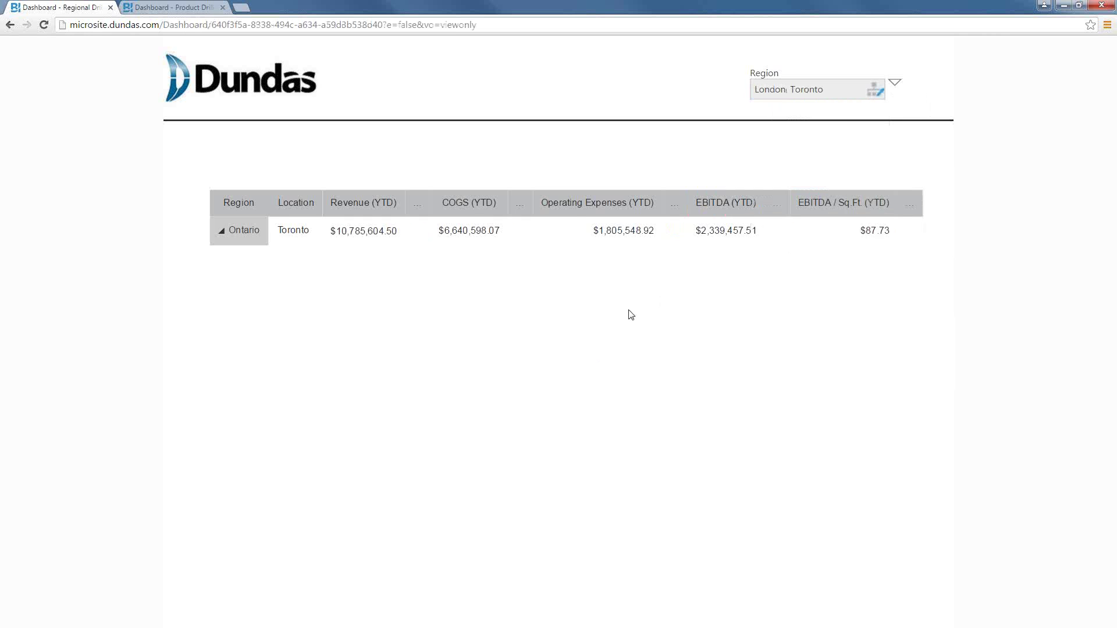
pyautogui.click(221, 231)
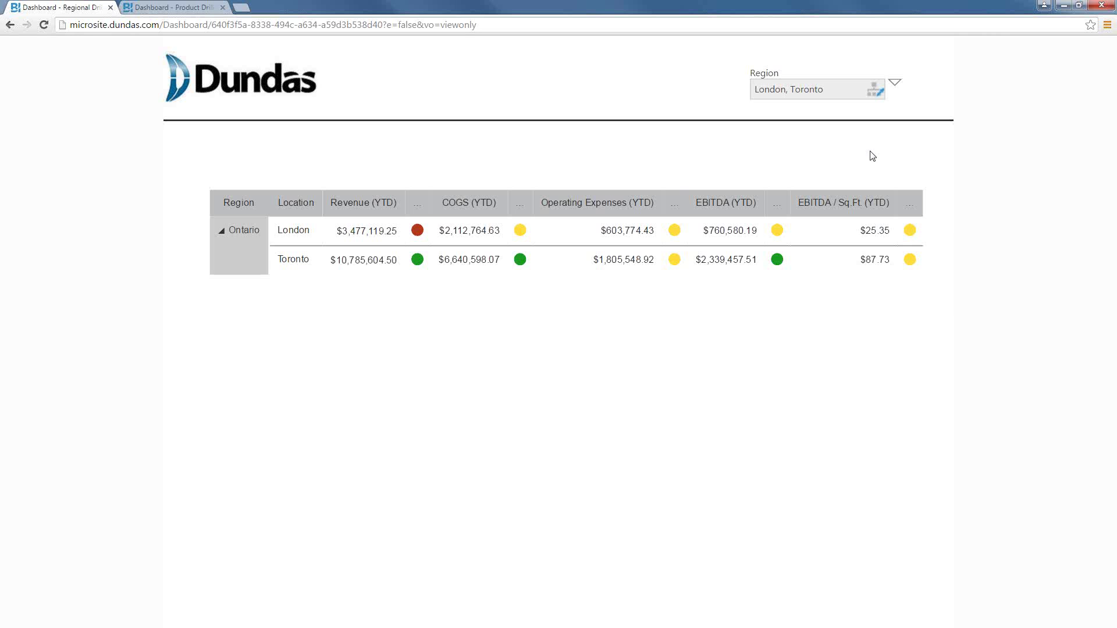
# Reset the Region filter to All and expand the Ontario and Quebec rows to their locations
pyautogui.click(895, 83)
pyautogui.click(912, 96)
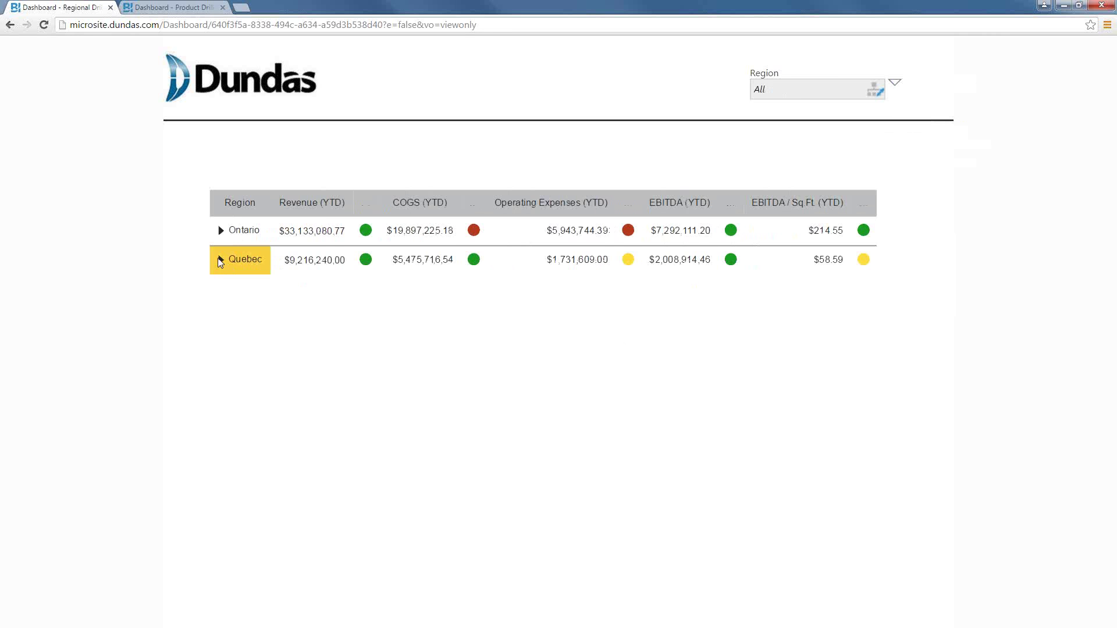
pyautogui.click(220, 231)
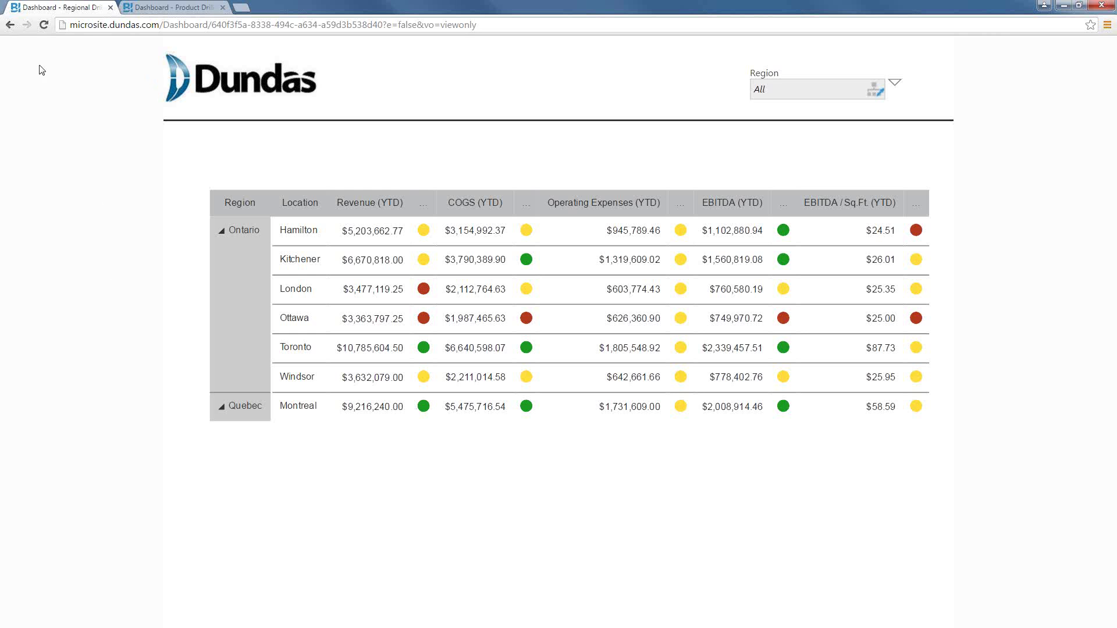
# Return to Dashboard2 and reset its Value slider filter to All
pyautogui.moveTo(12, 27); pyautogui.dragTo(63, 87)
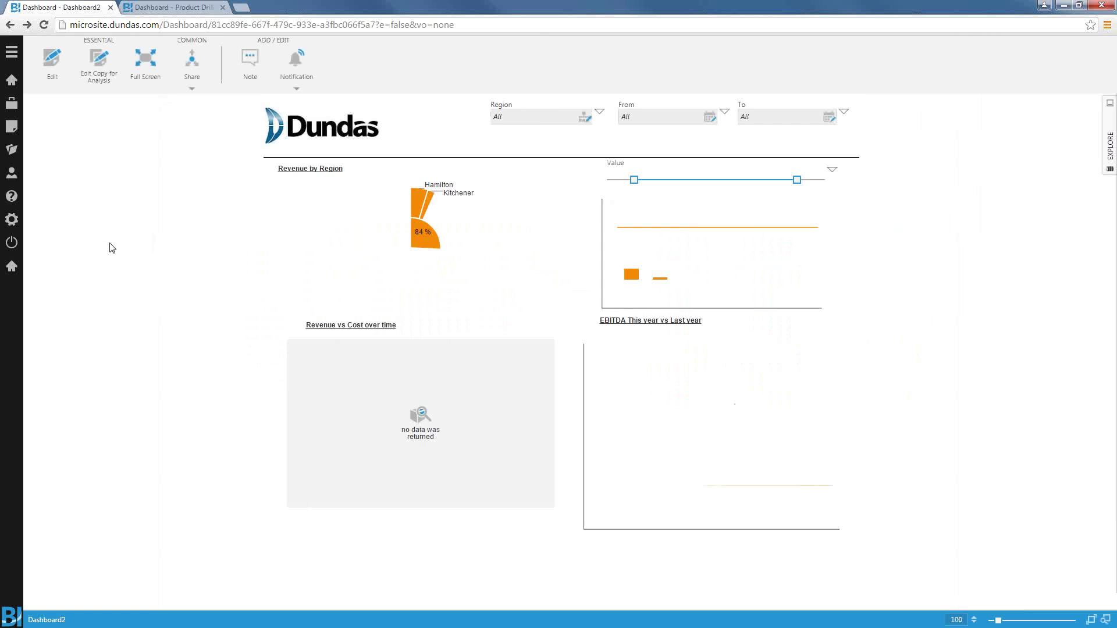
pyautogui.click(832, 170)
pyautogui.click(851, 183)
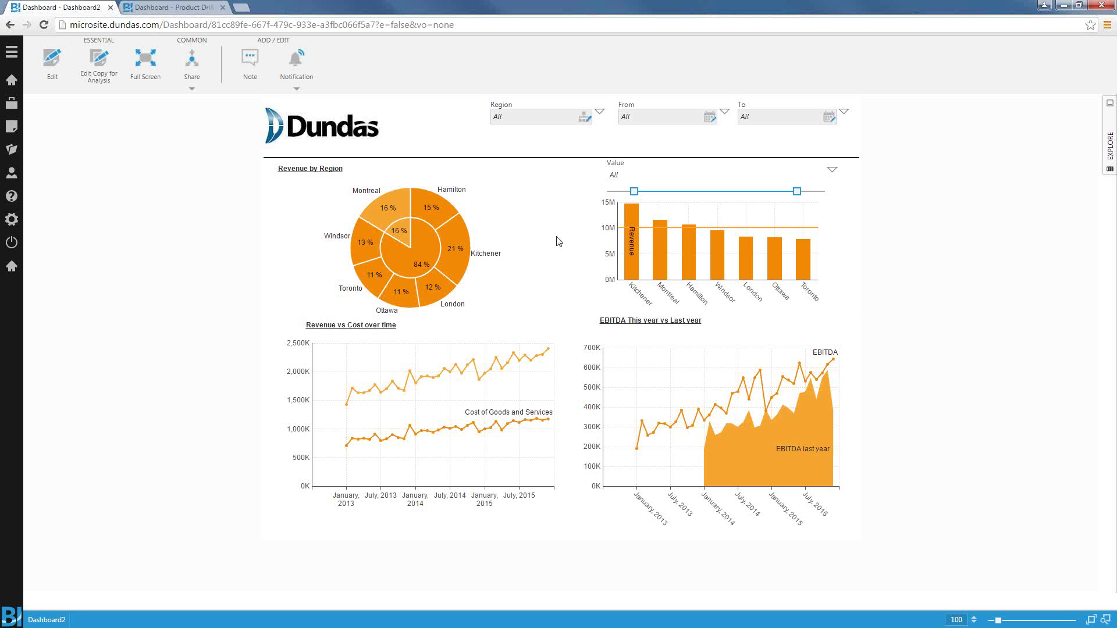
pyautogui.click(194, 78)
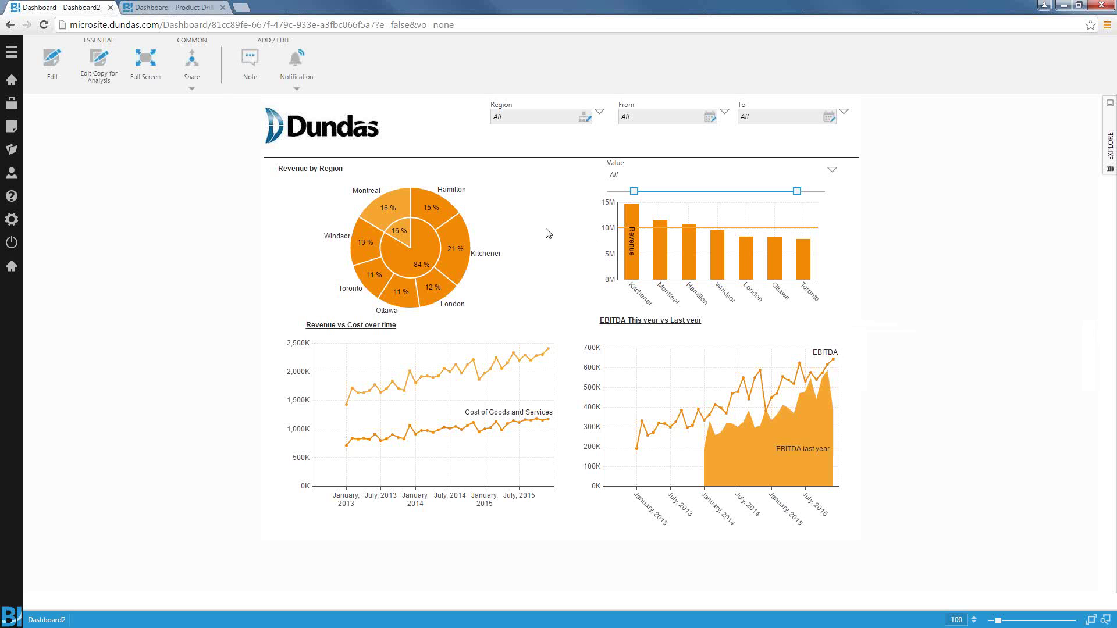
# Open the Store Analysis data cube for editing
pyautogui.click(1110, 140)
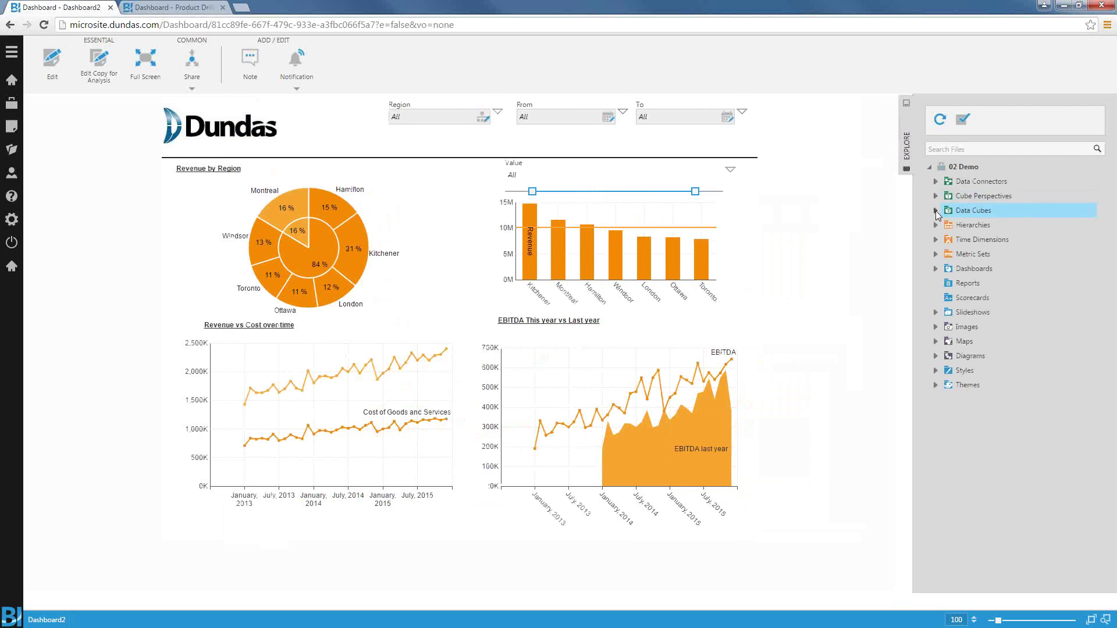
pyautogui.click(935, 210)
pyautogui.rightClick(986, 269)
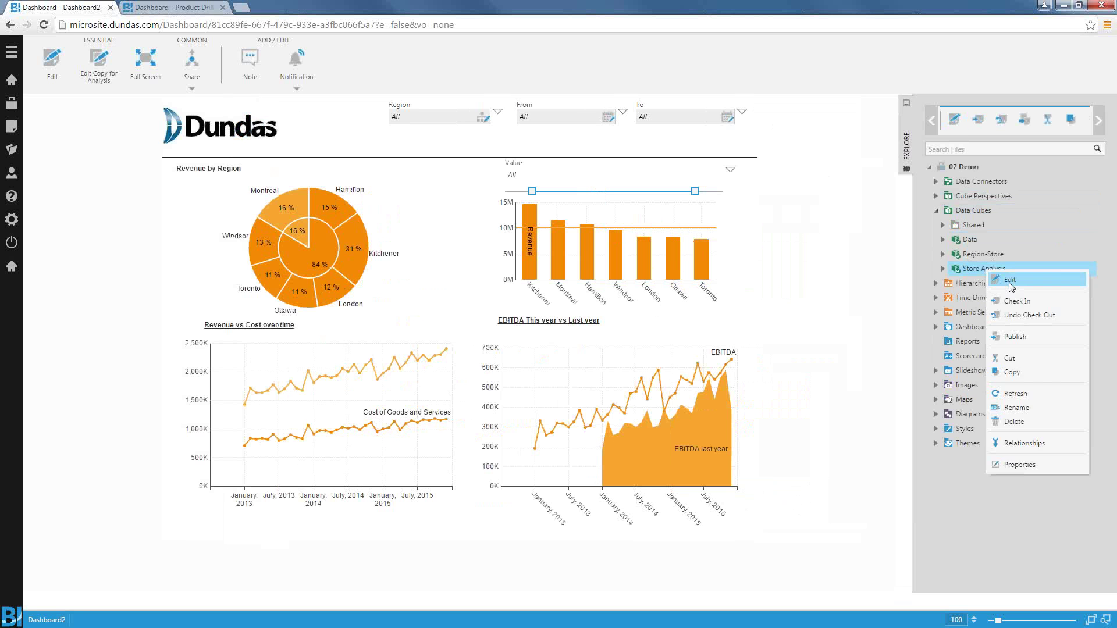
pyautogui.click(1015, 282)
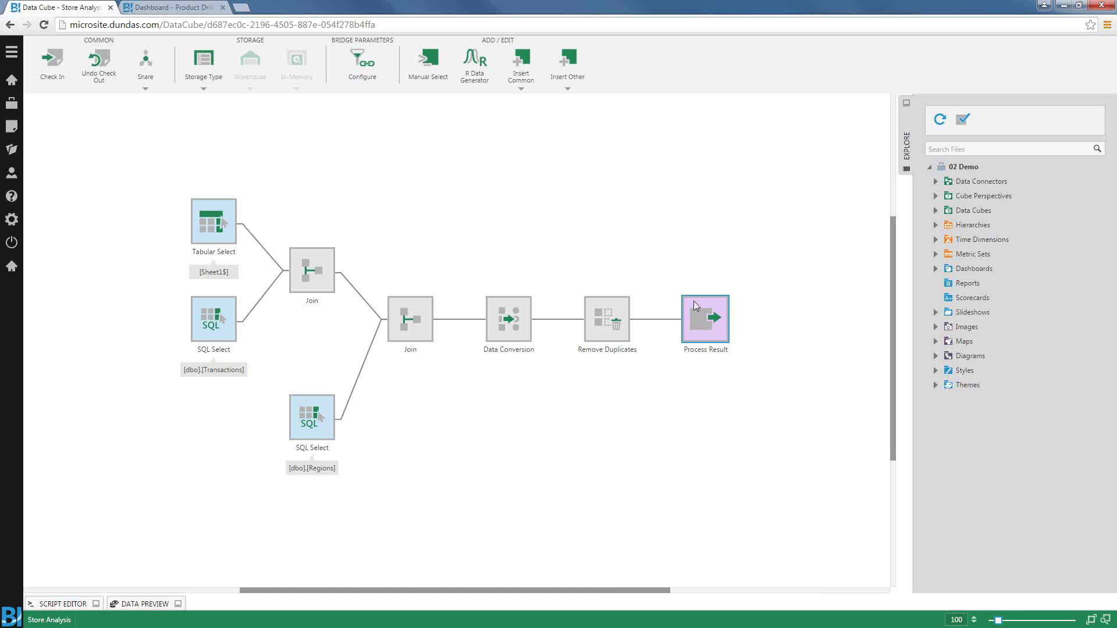
# Insert a Filter transform on the link between Remove Duplicates and Process Result
pyautogui.click(619, 323)
pyautogui.click(649, 320)
pyautogui.click(650, 324)
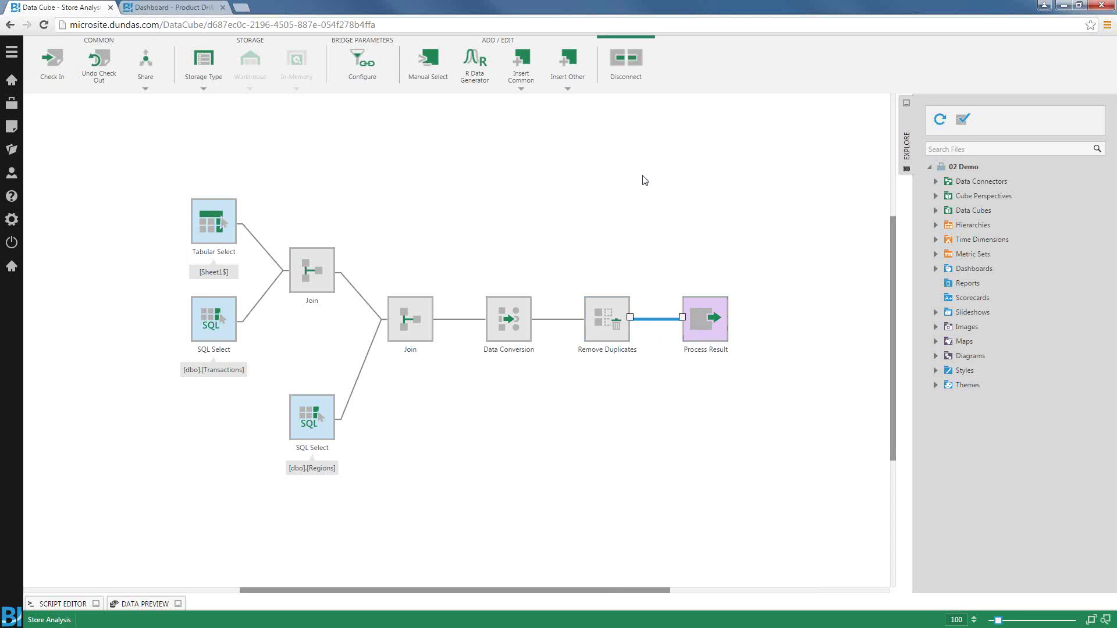
pyautogui.click(528, 80)
pyautogui.click(626, 126)
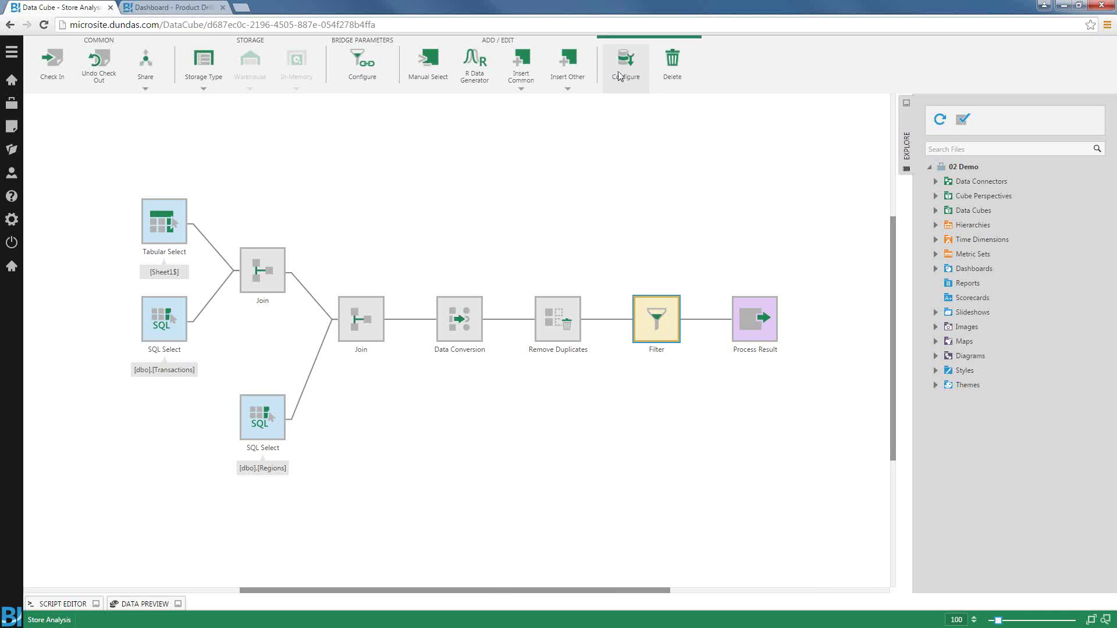
# Open the Filter transform's configuration and create a transform parameter for StoreName
pyautogui.click(625, 64)
pyautogui.click(85, 520)
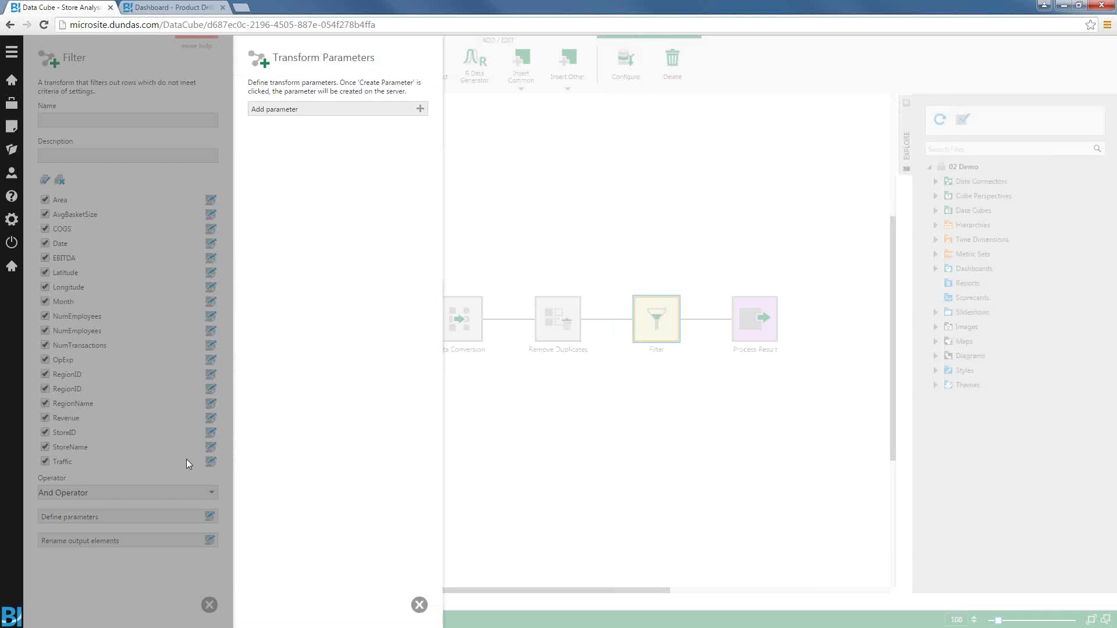
pyautogui.click(360, 109)
pyautogui.click(306, 131)
pyautogui.click(314, 163)
pyautogui.click(301, 324)
pyautogui.click(319, 191)
# Set the StoreName parameter to a Collection with the value Toronto, Kitchener, Montreal and close the Filter configuration
pyautogui.click(462, 205)
pyautogui.click(630, 247)
pyautogui.click(650, 295)
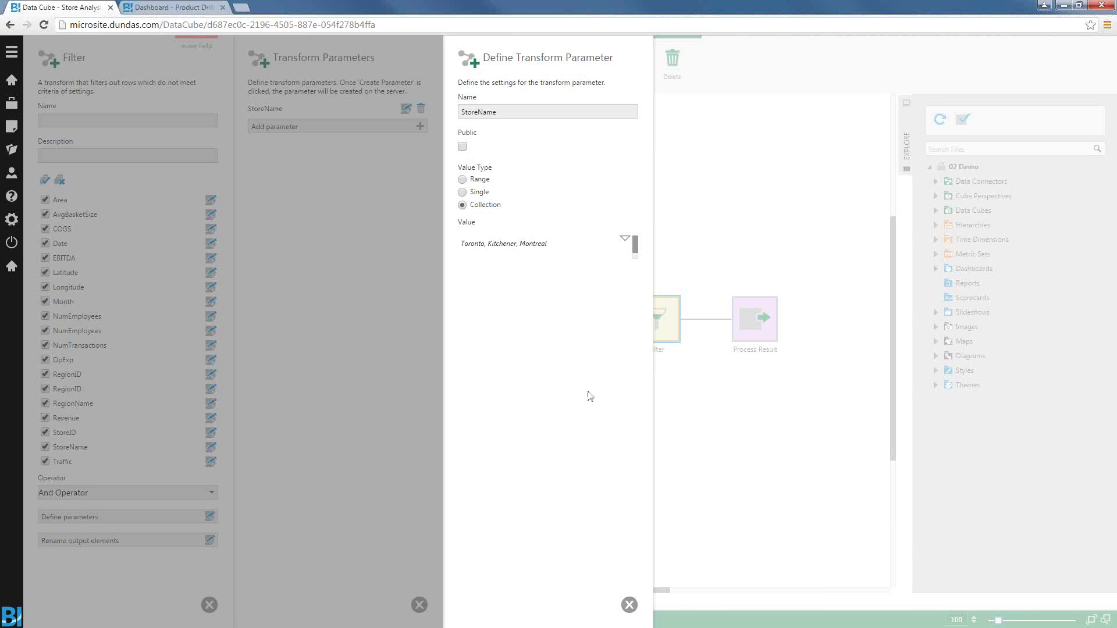
pyautogui.click(631, 604)
pyautogui.click(419, 605)
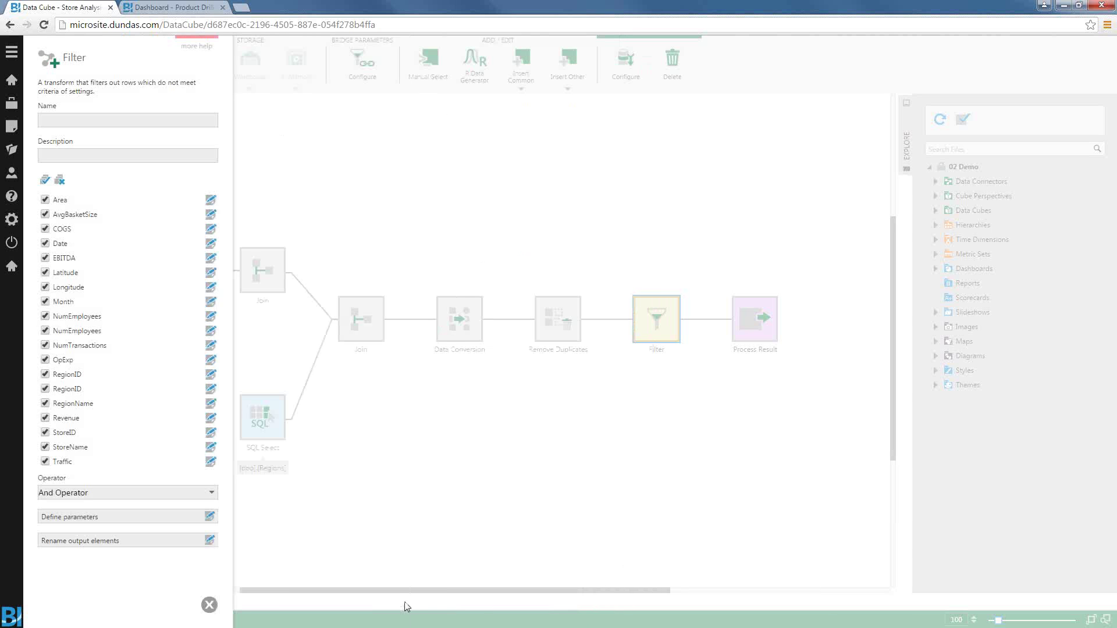
pyautogui.click(287, 591)
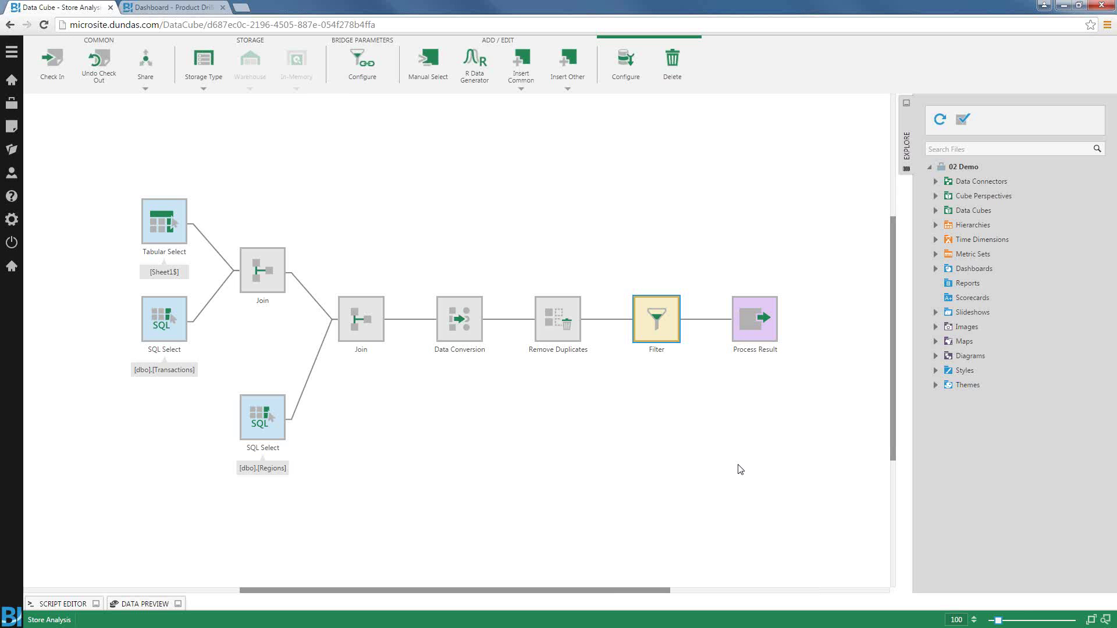
# Open Dashboard2 and look through its sharing formats and notification types
pyautogui.click(935, 269)
pyautogui.doubleClick(981, 326)
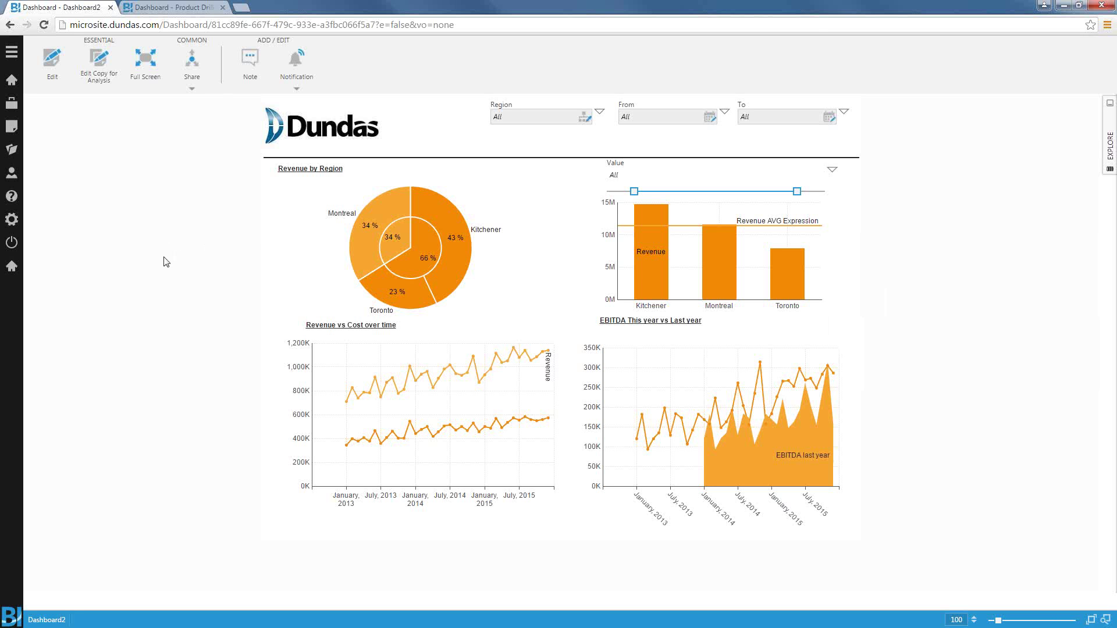
pyautogui.click(193, 87)
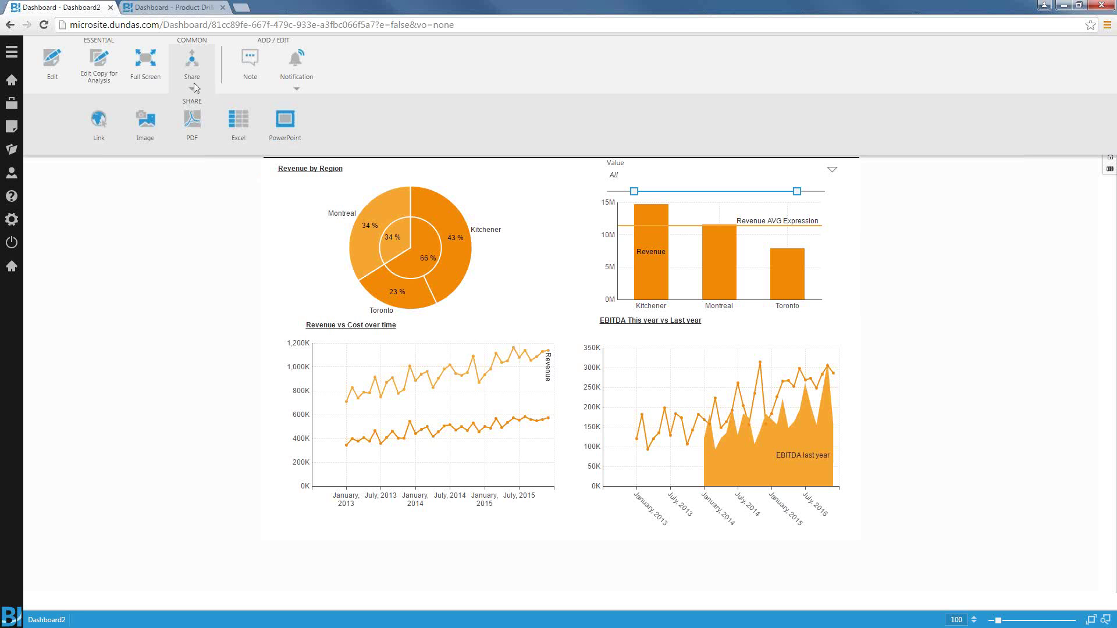
pyautogui.click(302, 82)
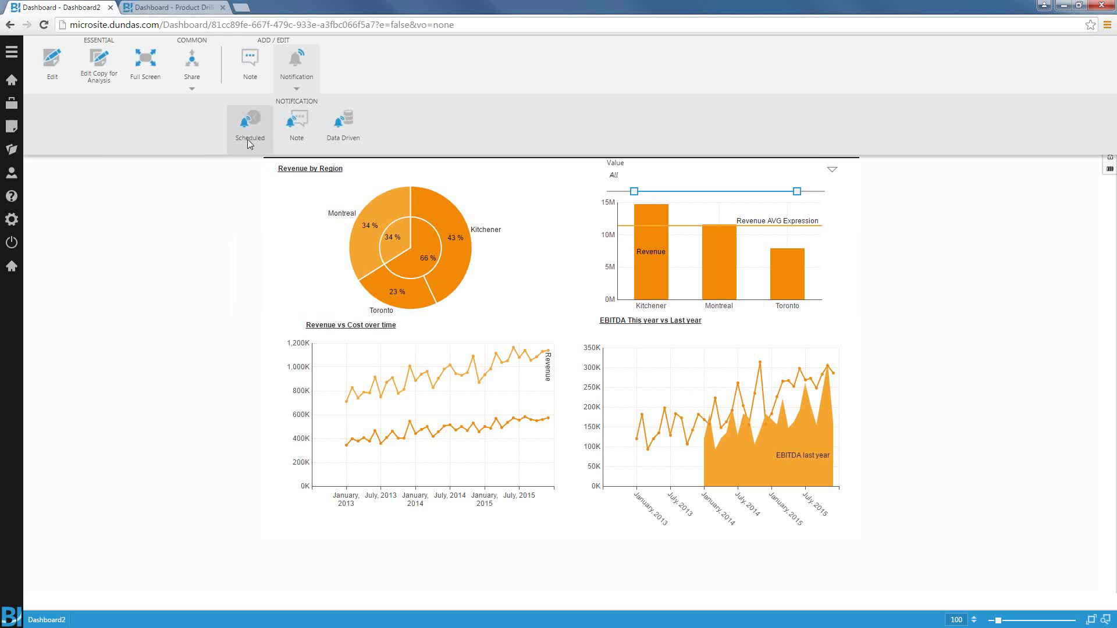
pyautogui.click(294, 81)
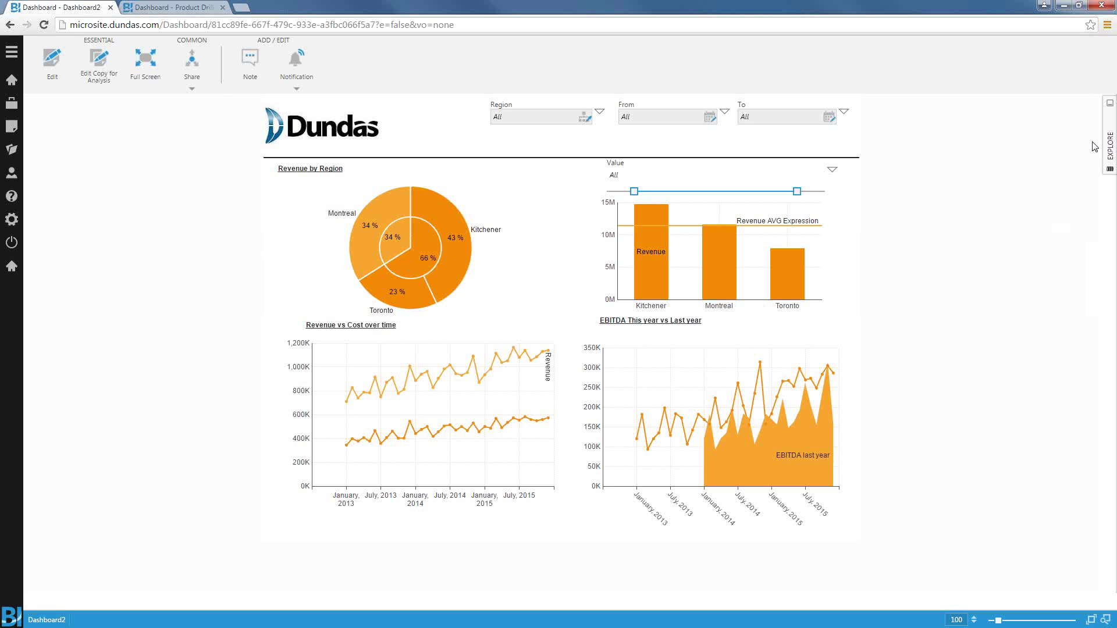
# Create a new dashboard in the Dashboards folder using the Blank template
pyautogui.click(1108, 141)
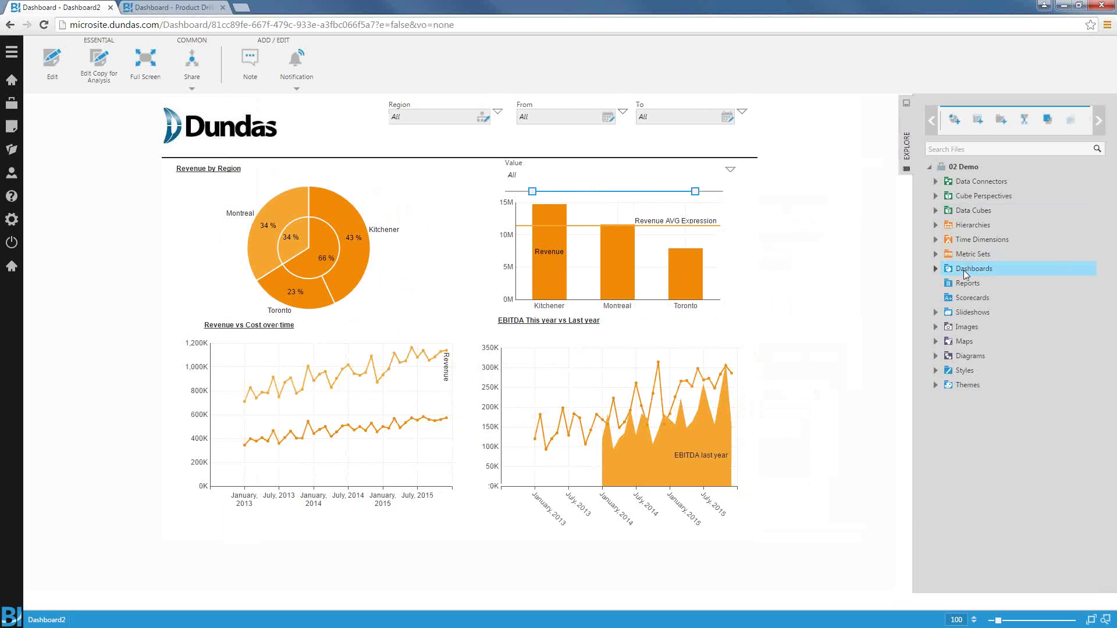
pyautogui.rightClick(967, 271)
pyautogui.click(995, 282)
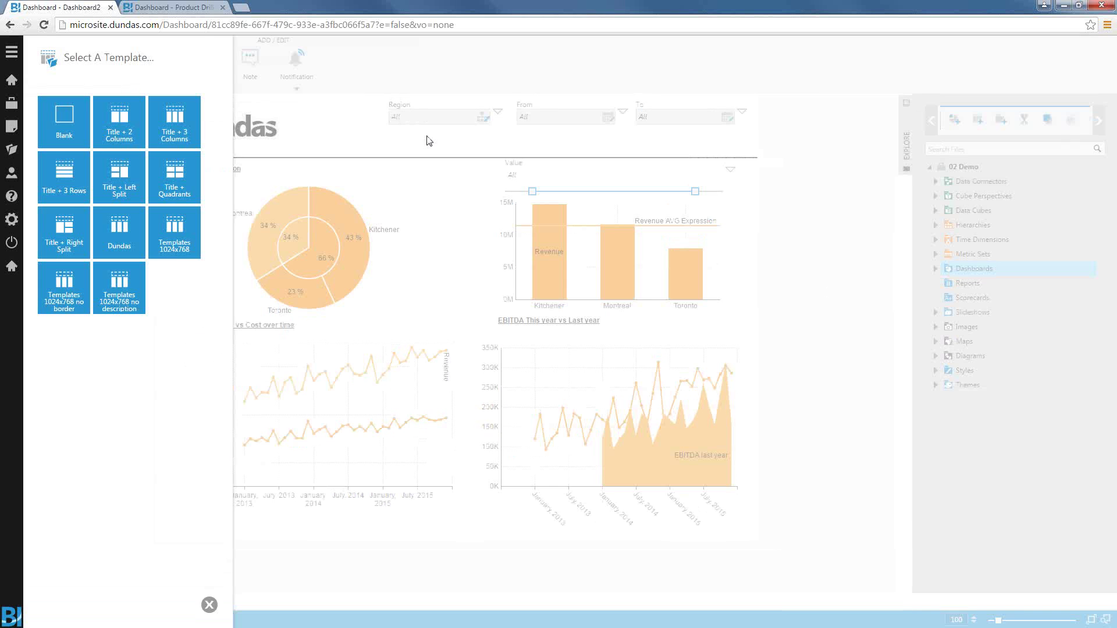
pyautogui.click(64, 123)
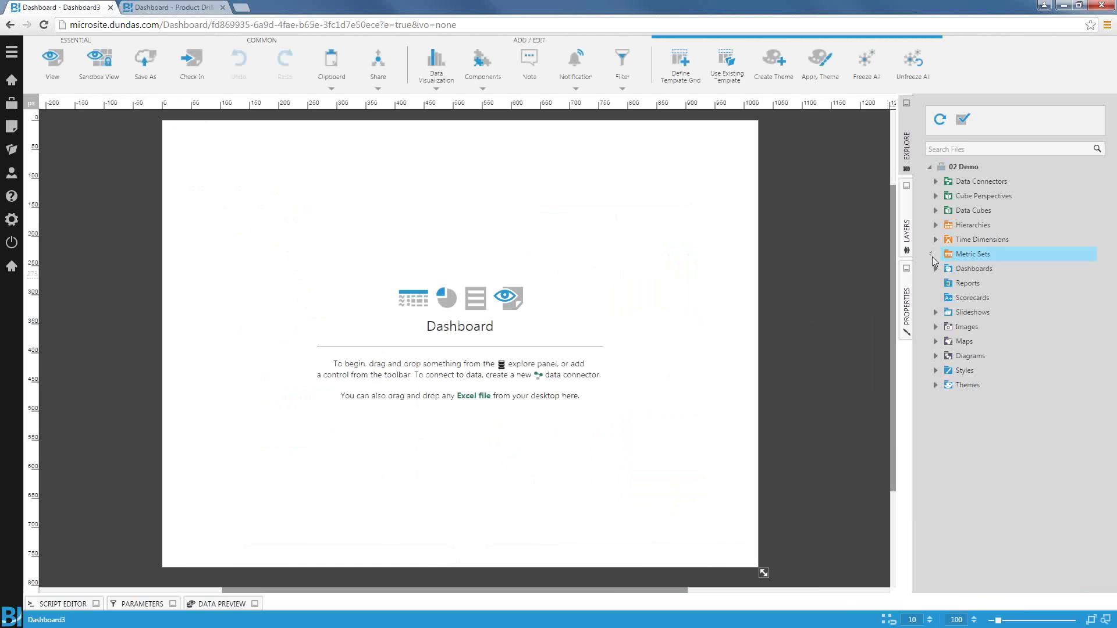
# Add the shared Product Sales, Product Sales_Details and EBITDAByDepartment metric sets to the canvas as separate visualizations
pyautogui.click(933, 256)
pyautogui.click(942, 269)
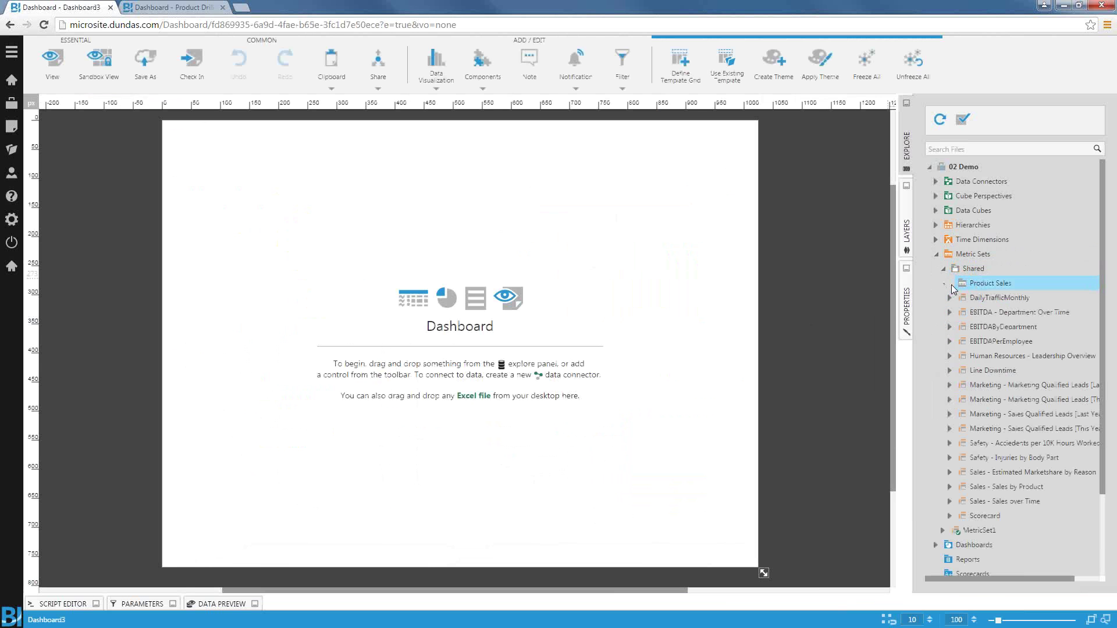
pyautogui.click(951, 284)
pyautogui.moveTo(1000, 303); pyautogui.dragTo(209, 212)
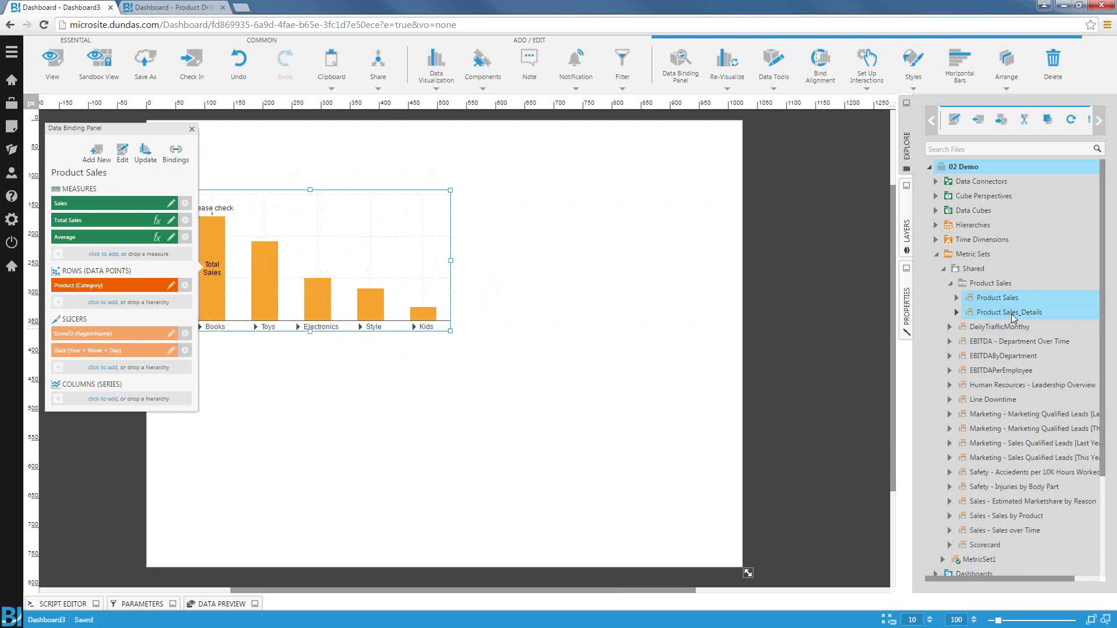
pyautogui.moveTo(1013, 318); pyautogui.dragTo(386, 454)
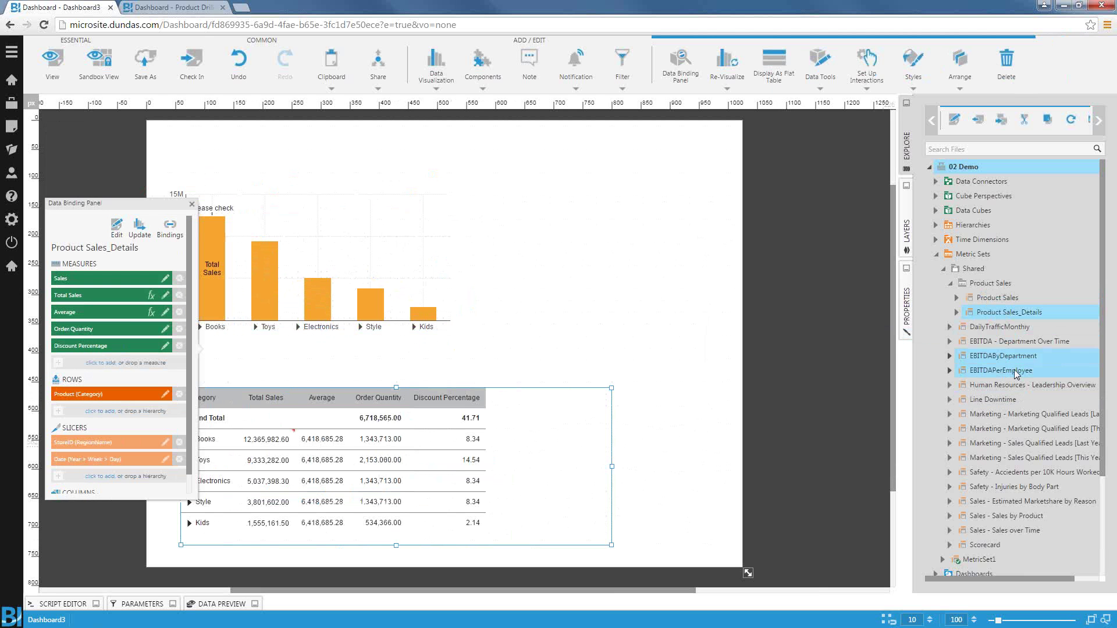
pyautogui.moveTo(1011, 360); pyautogui.dragTo(728, 342)
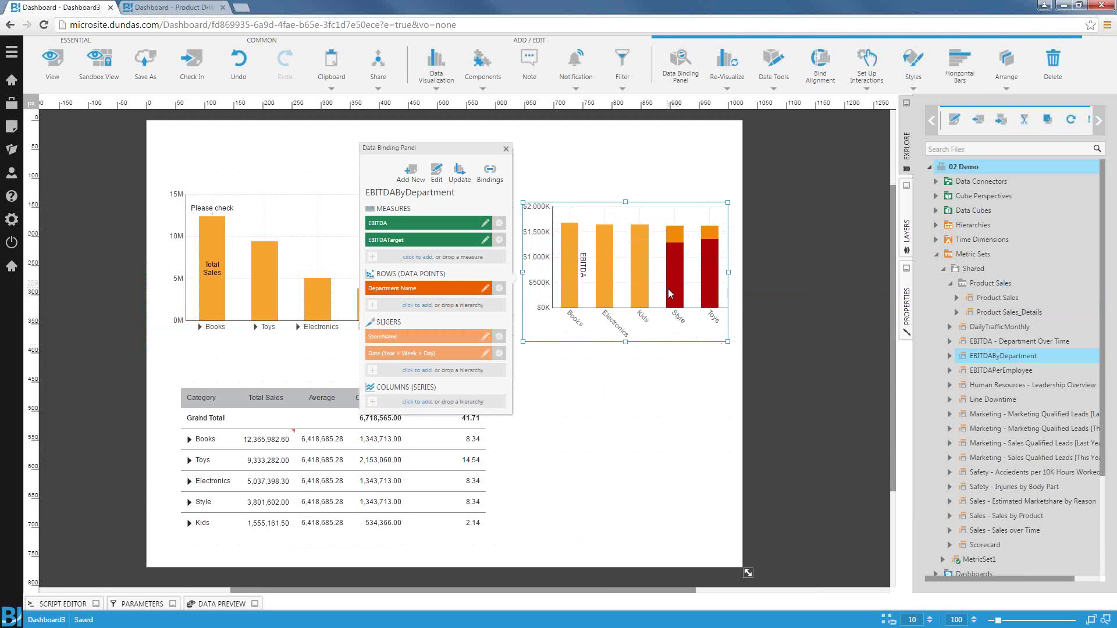
pyautogui.moveTo(999, 332); pyautogui.dragTo(561, 410)
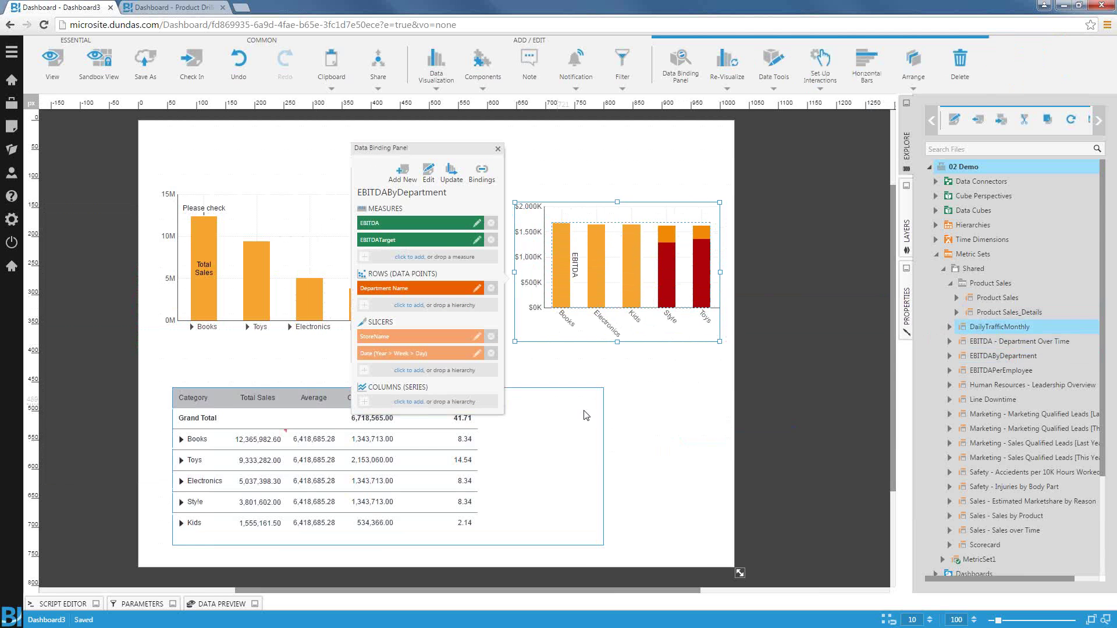
pyautogui.rightClick(562, 444)
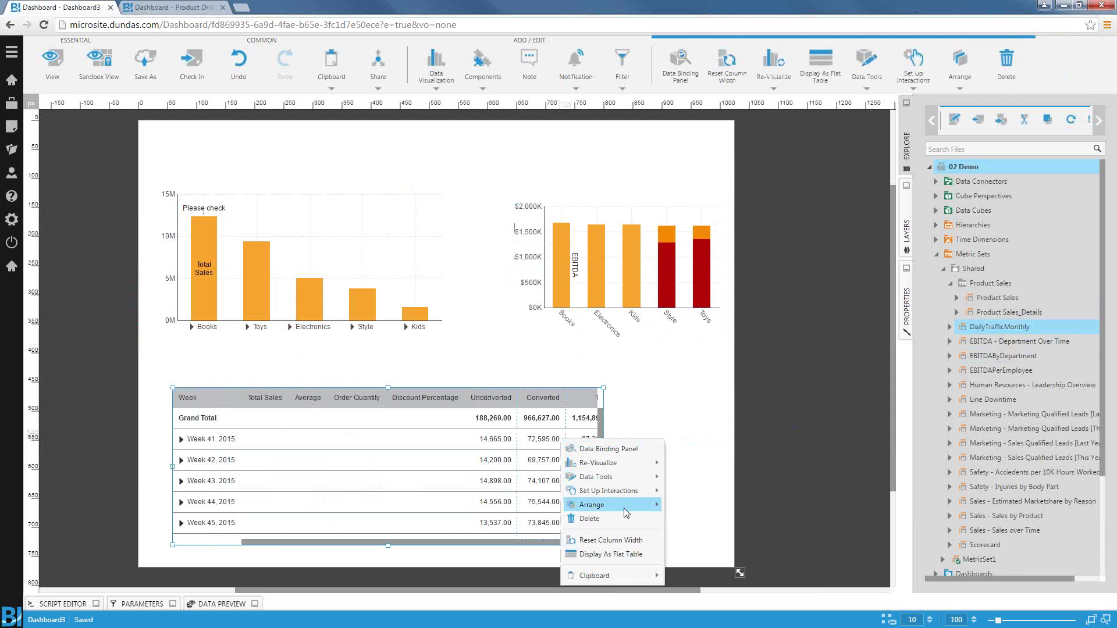
pyautogui.click(624, 521)
pyautogui.moveTo(985, 317); pyautogui.dragTo(340, 433)
# Add the DailyTrafficMonthly metric set below the EBITDA chart, and reposition and resize it and the sales details table
pyautogui.moveTo(991, 327); pyautogui.dragTo(710, 422)
pyautogui.moveTo(335, 475); pyautogui.dragTo(283, 442)
pyautogui.moveTo(353, 481); pyautogui.dragTo(466, 540)
pyautogui.moveTo(618, 501); pyautogui.dragTo(559, 460)
pyautogui.moveTo(708, 463); pyautogui.dragTo(700, 517)
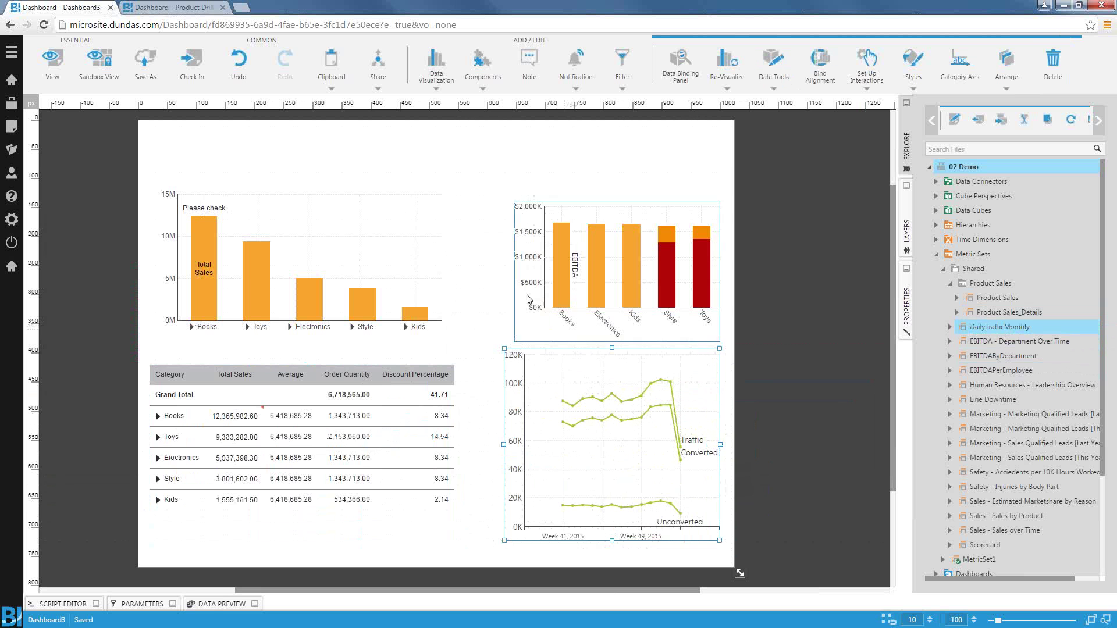
# Enlarge the EBITDA by department chart by extending its left and top edges
pyautogui.click(510, 272)
pyautogui.moveTo(513, 272); pyautogui.dragTo(490, 266)
pyautogui.moveTo(539, 202); pyautogui.dragTo(541, 190)
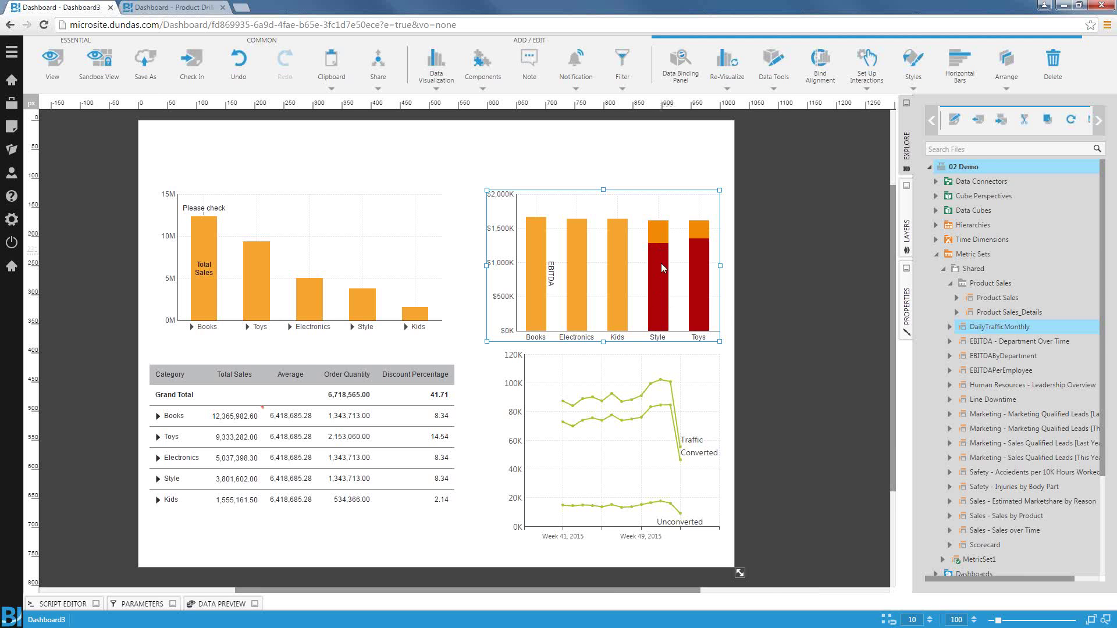
# Switch the dashboard to view mode and look at the available notification types, including Data Driven
pyautogui.click(53, 64)
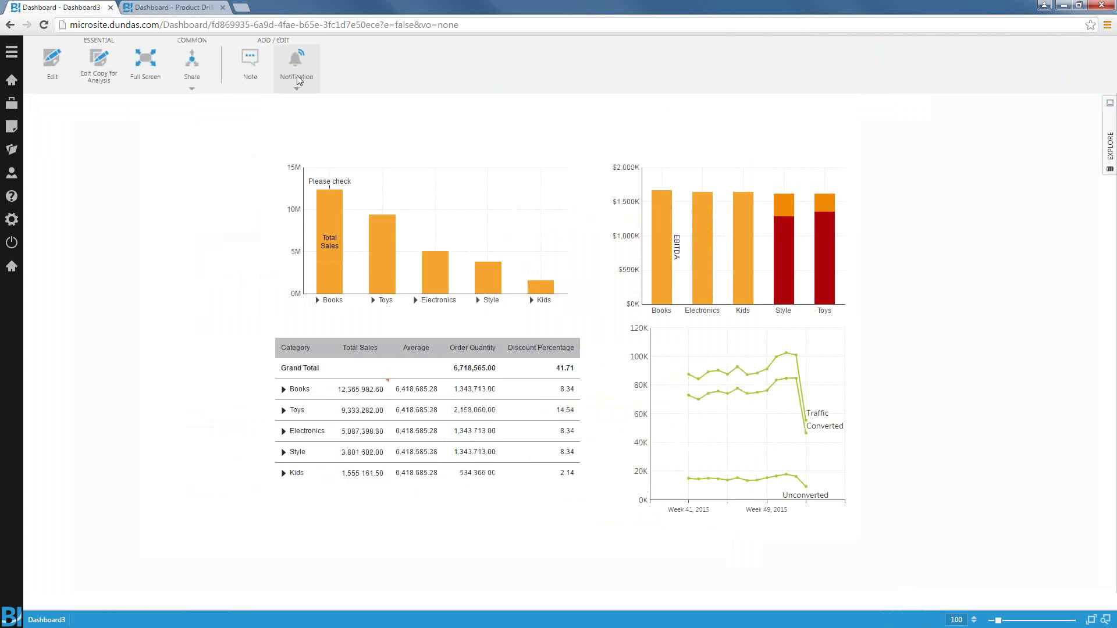
pyautogui.click(298, 73)
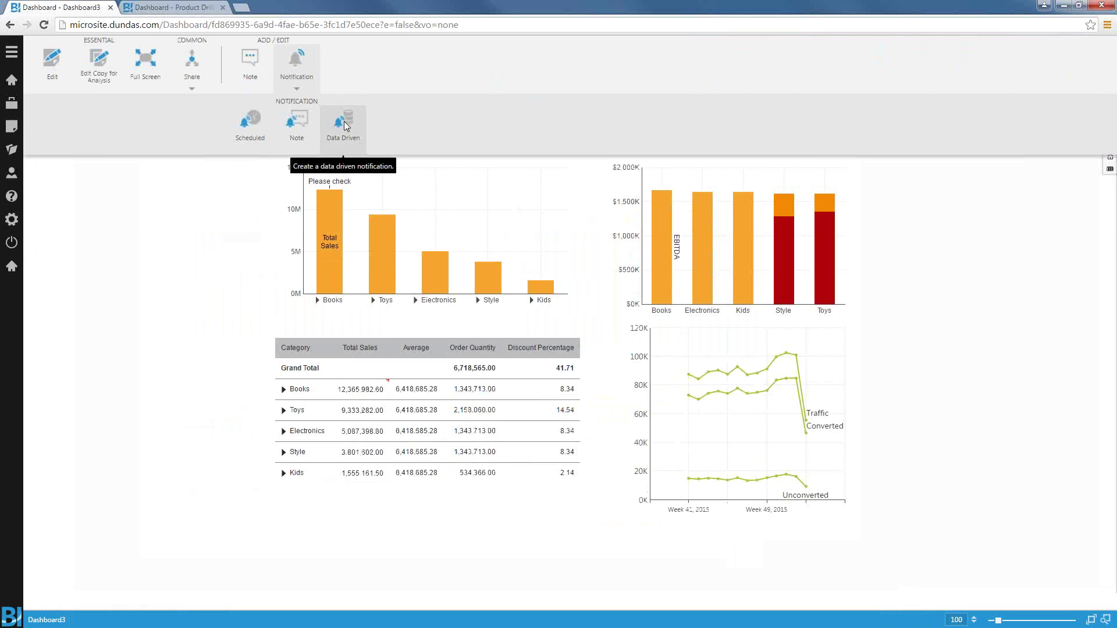
pyautogui.click(869, 228)
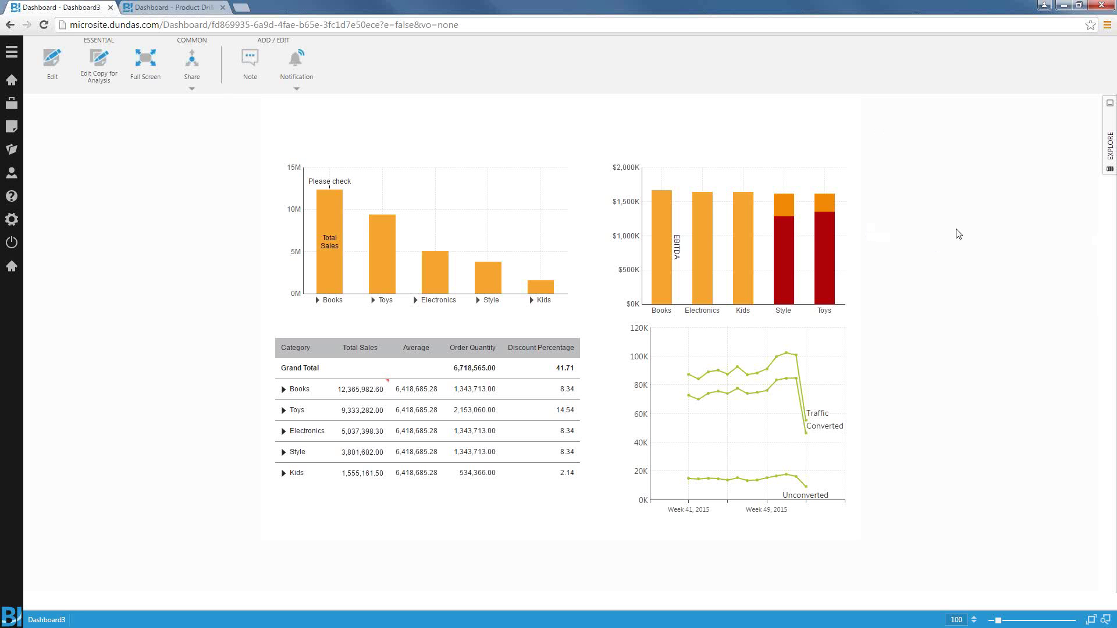
# Reopen the dashboard for editing and insert a label sized to span the area above the Total Sales chart
pyautogui.click(53, 79)
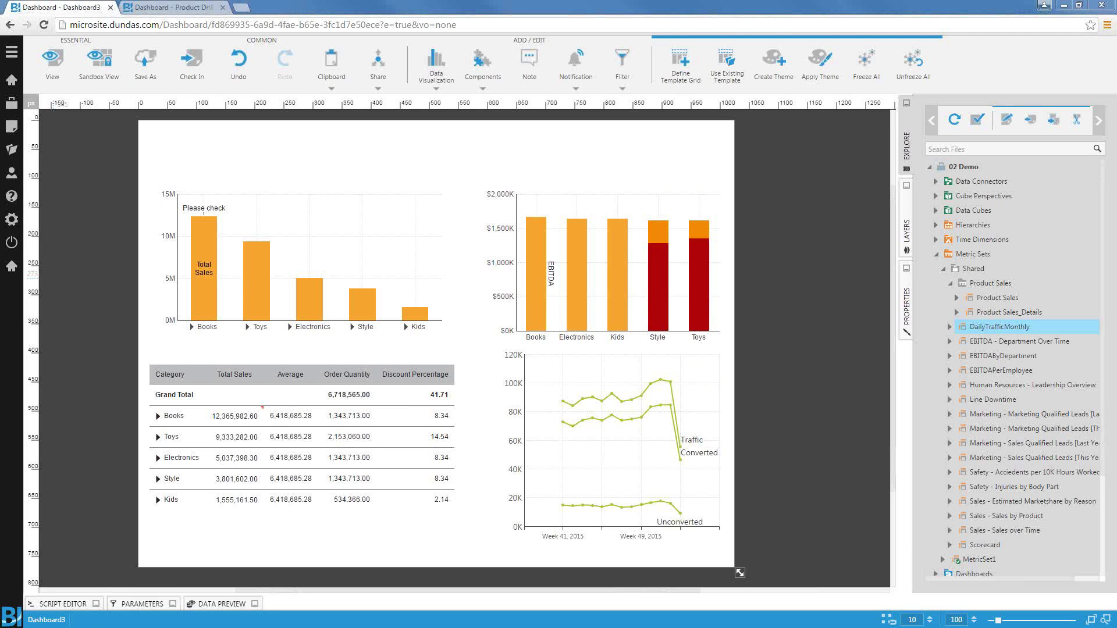
pyautogui.click(482, 64)
pyautogui.click(122, 125)
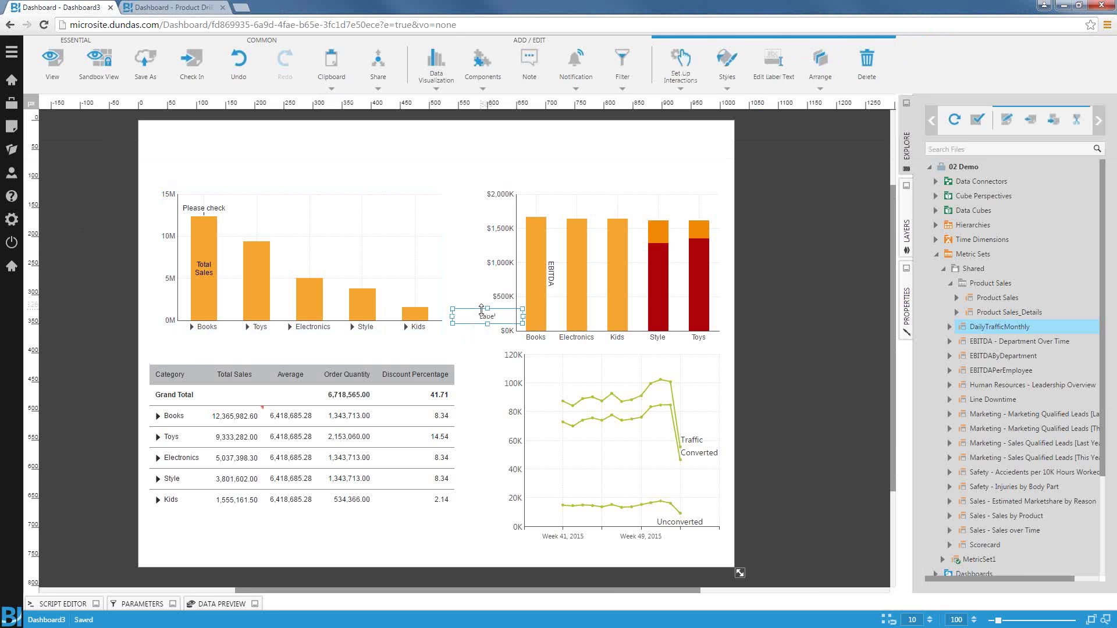
pyautogui.moveTo(231, 176); pyautogui.dragTo(407, 143)
pyautogui.moveTo(229, 144); pyautogui.dragTo(231, 178)
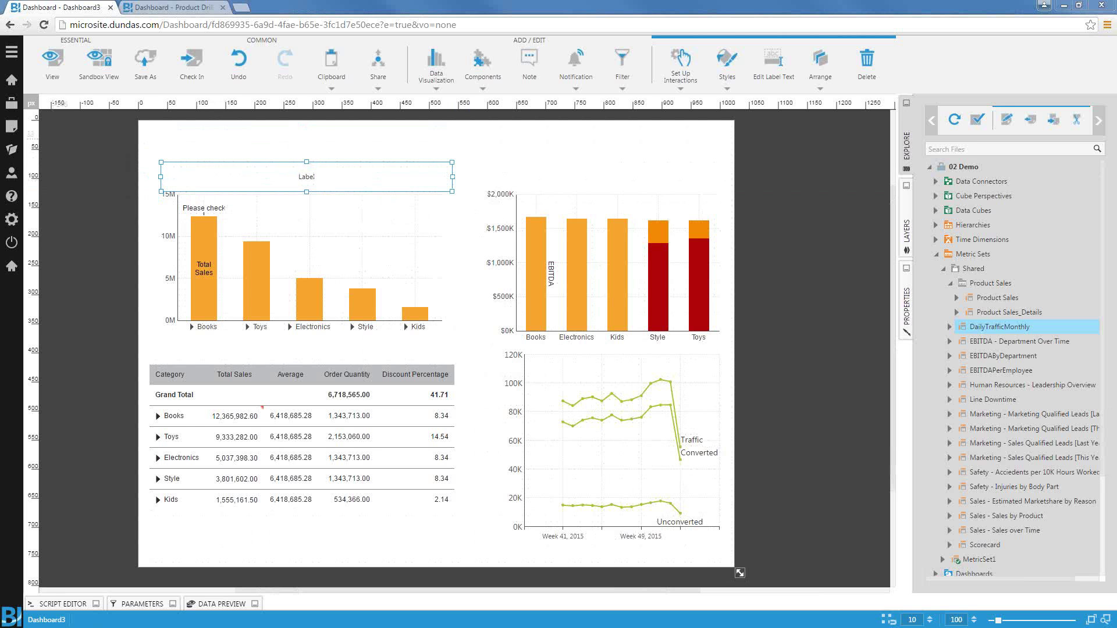
# Replace the label text with a comment on lower Style and Kids sales volume and reviewing whether their merchandise is ideal for the customers
pyautogui.doubleClick(302, 185)
pyautogui.write('Looks like there is less volume of sales in the Style and Kids departments. We need to review the merchandise offered in tem and check if that is ideal for the customers.')
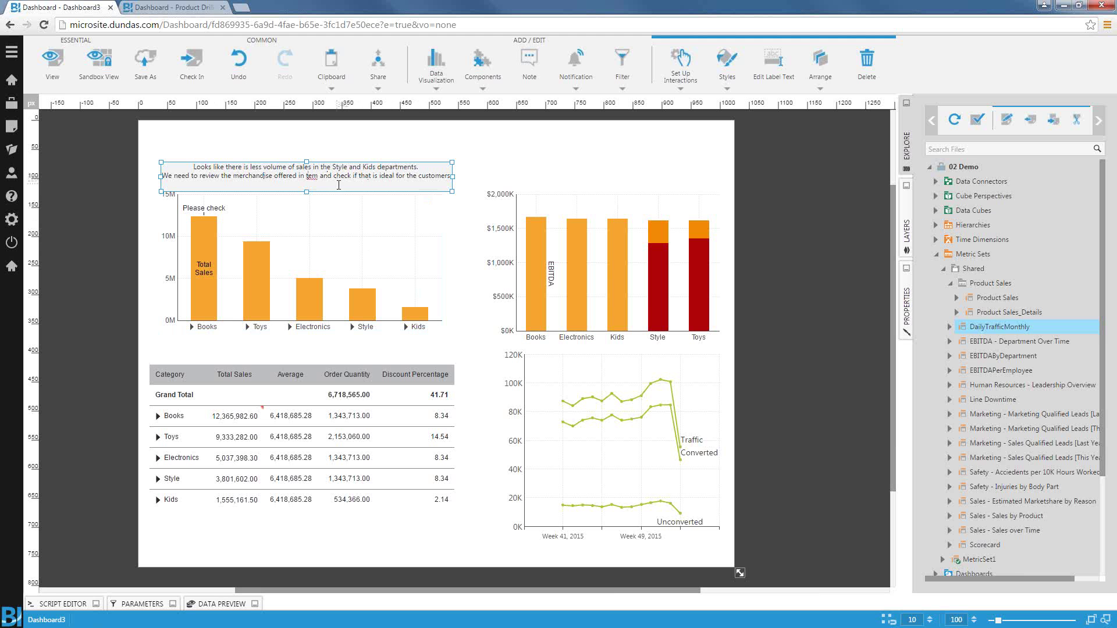
pyautogui.click(309, 176)
pyautogui.write('h')
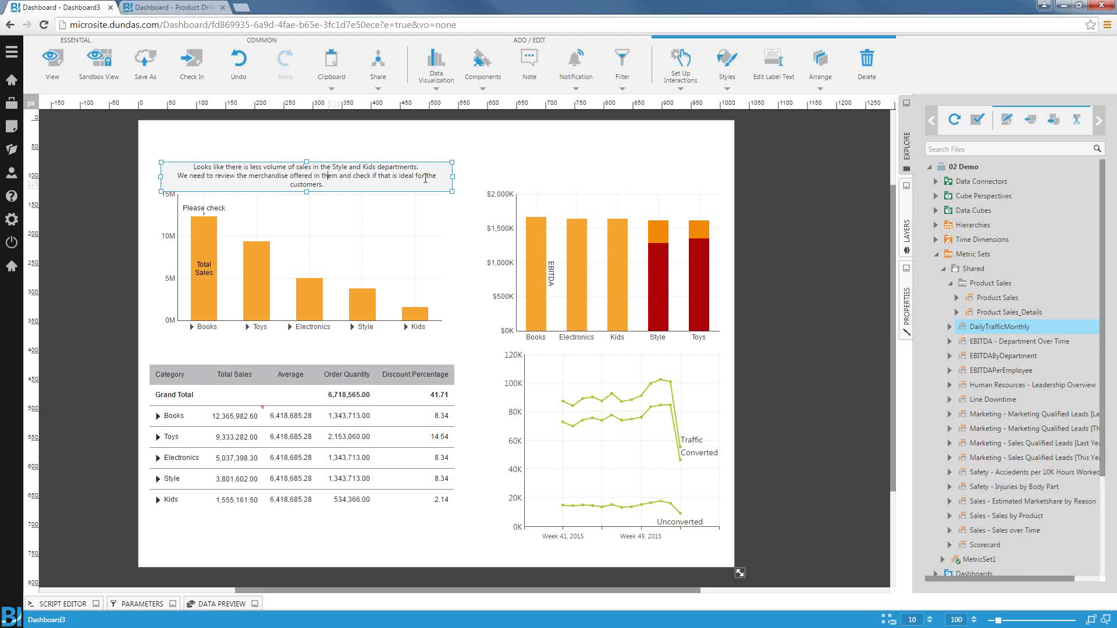
pyautogui.click(476, 173)
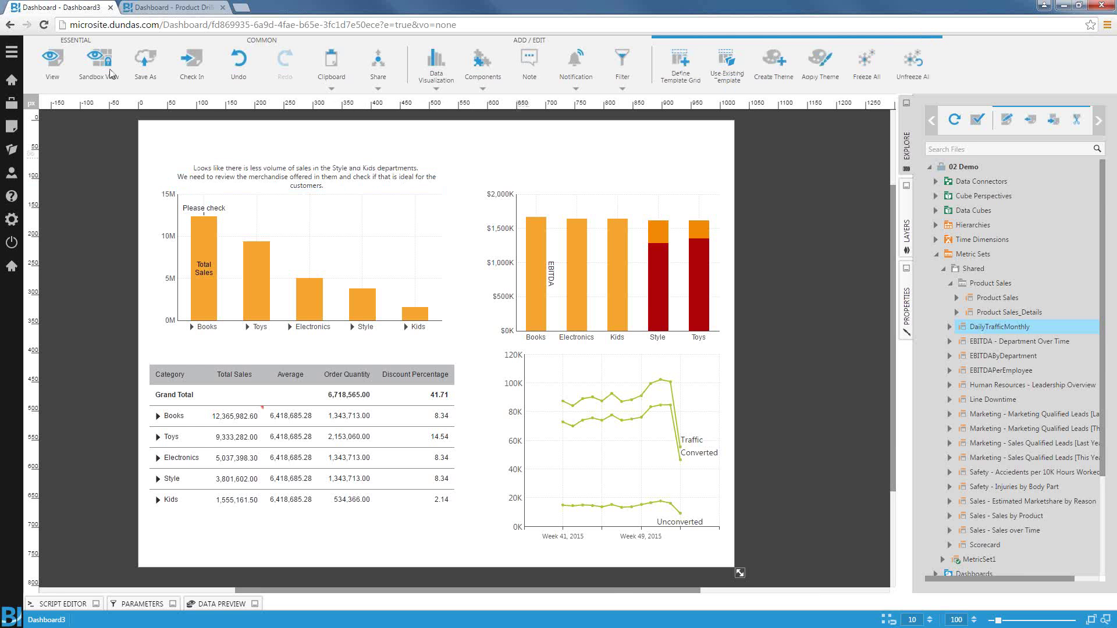
# Check in the new dashboard and reload the page
pyautogui.click(194, 73)
pyautogui.click(206, 599)
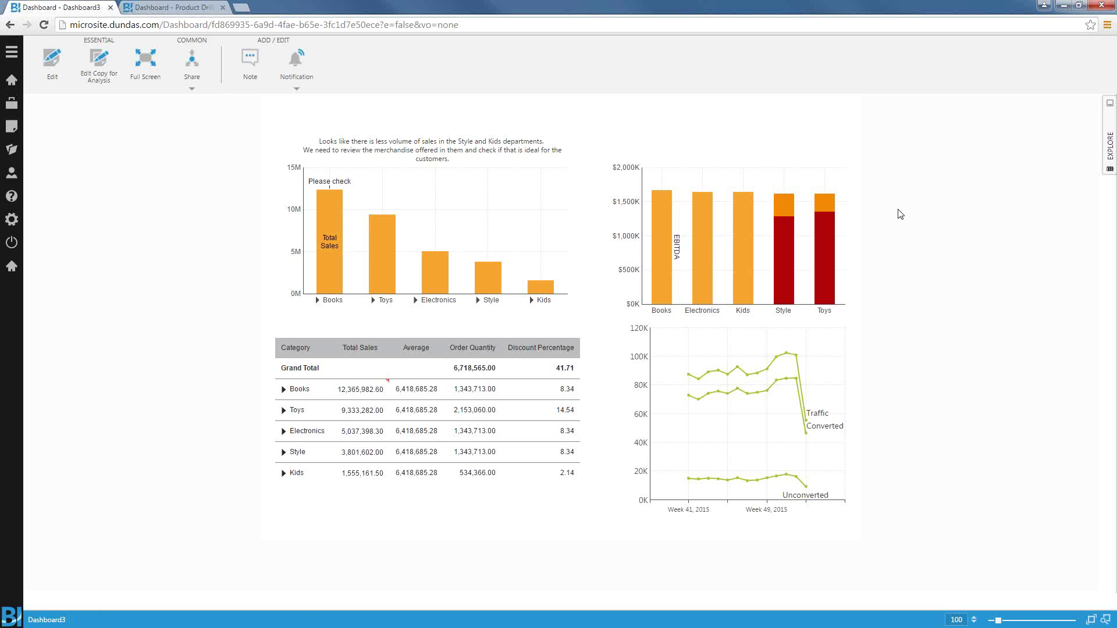
pyautogui.press('F5')
# Create a new slideshow in the project's Slideshows folder
pyautogui.click(1108, 147)
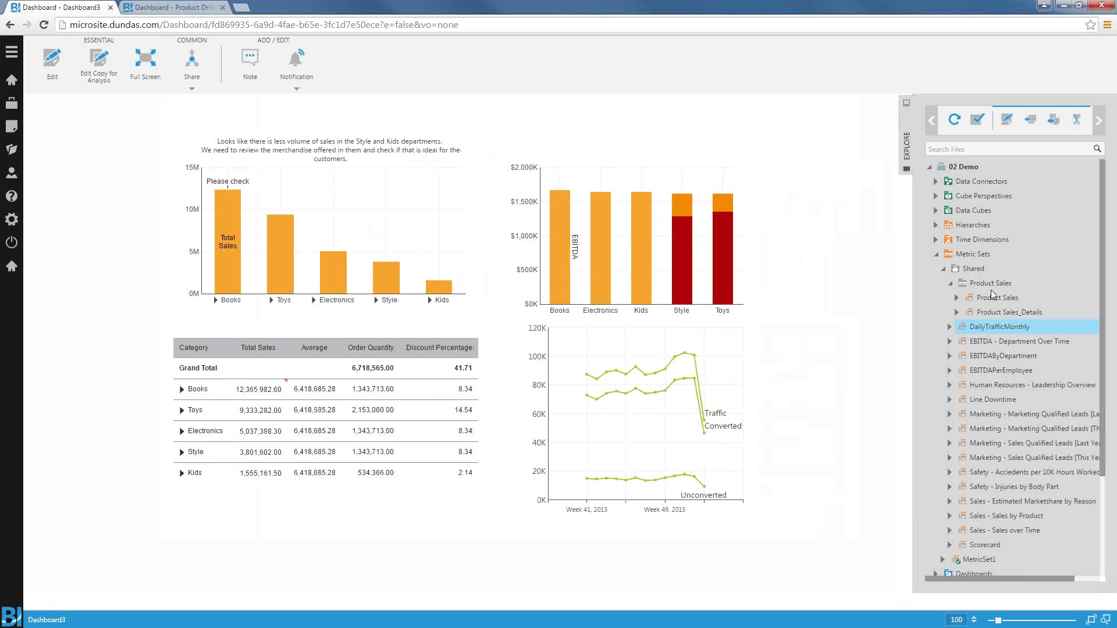
pyautogui.click(936, 253)
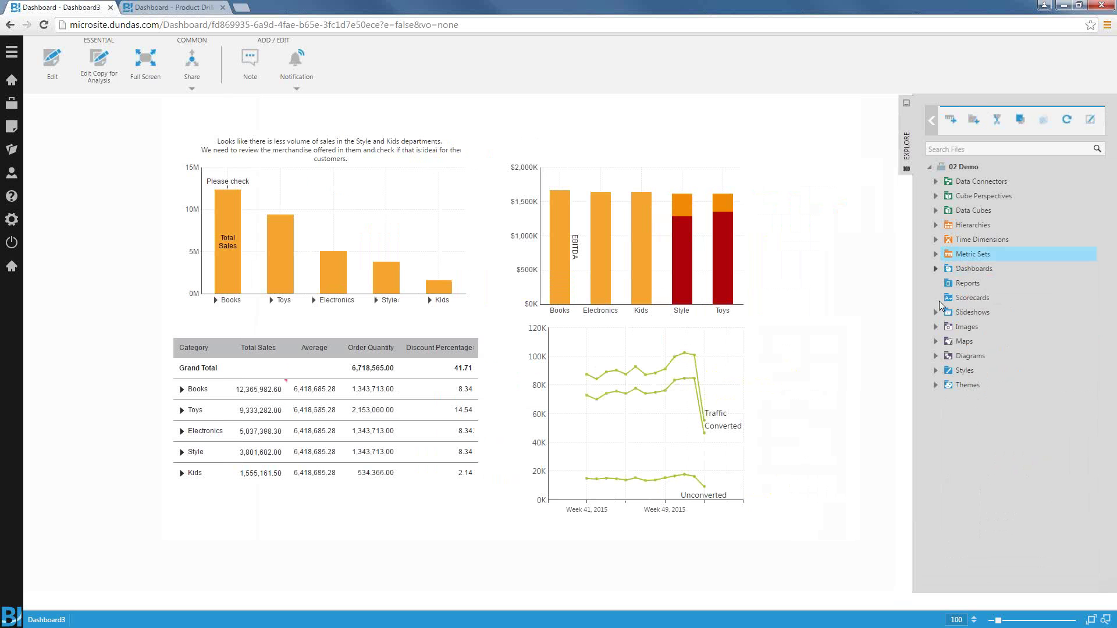
pyautogui.rightClick(970, 317)
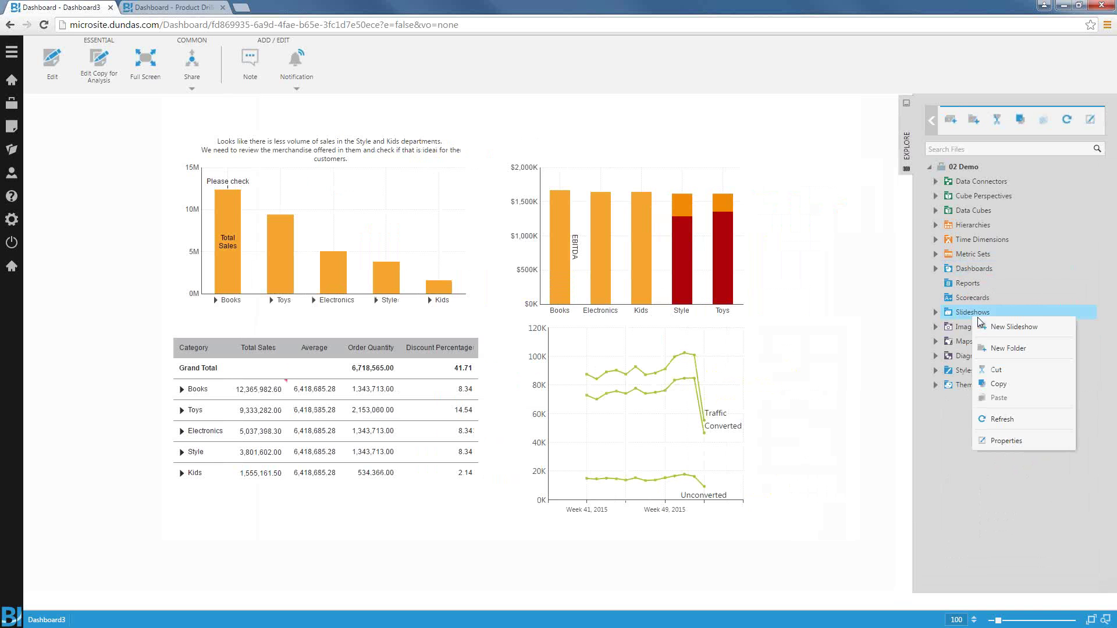
pyautogui.click(1017, 327)
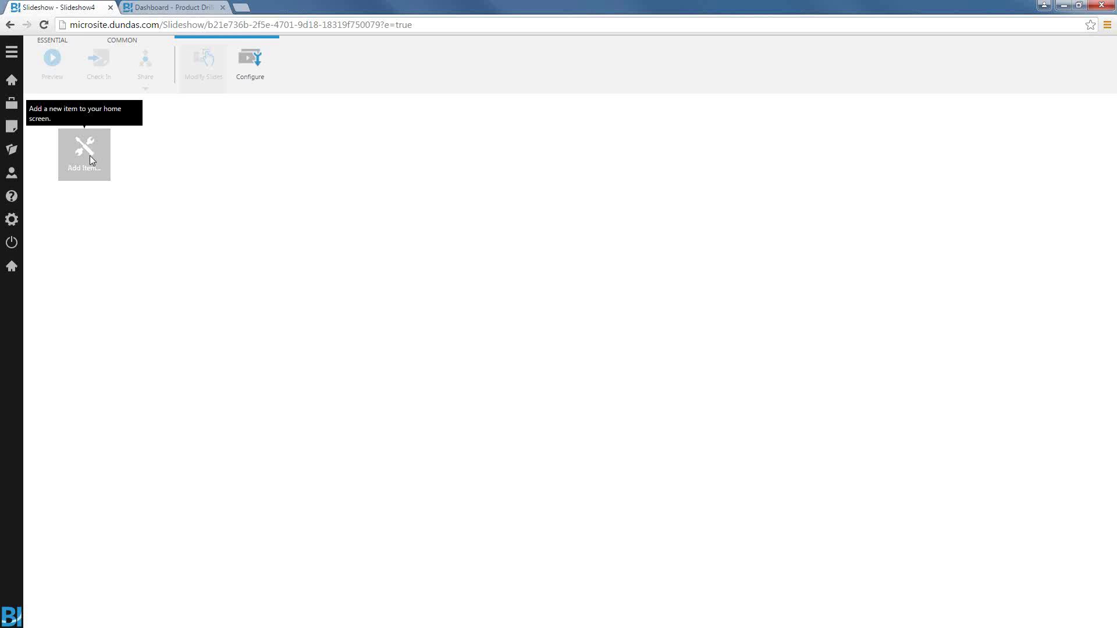
# Add the Regional Analysis and Regional Drill-down dashboards as slides in the slideshow
pyautogui.click(90, 155)
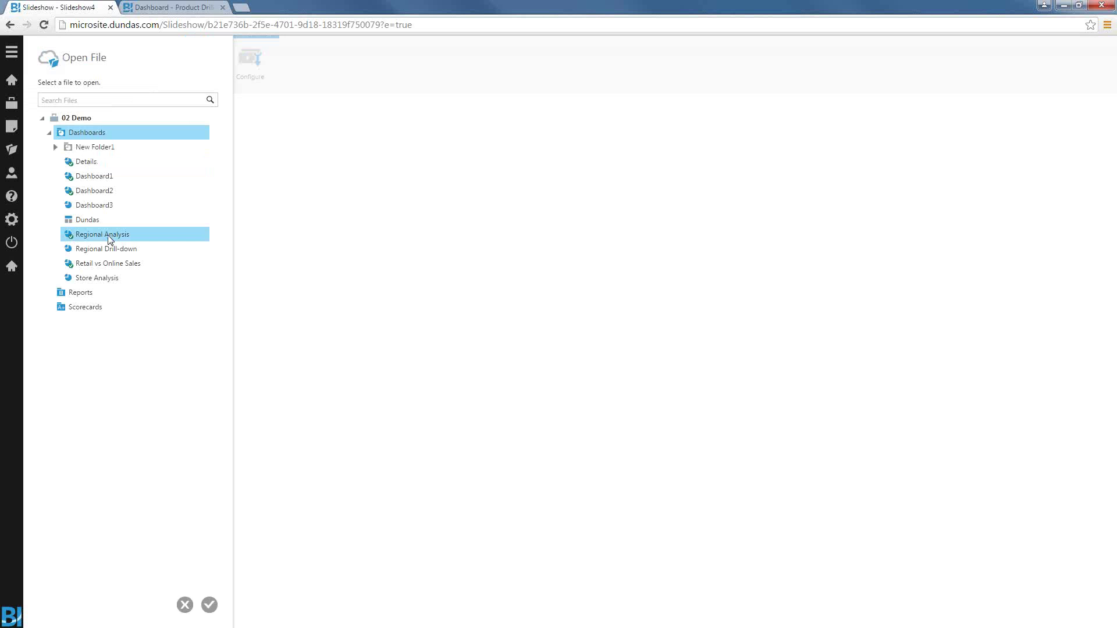
pyautogui.click(110, 236)
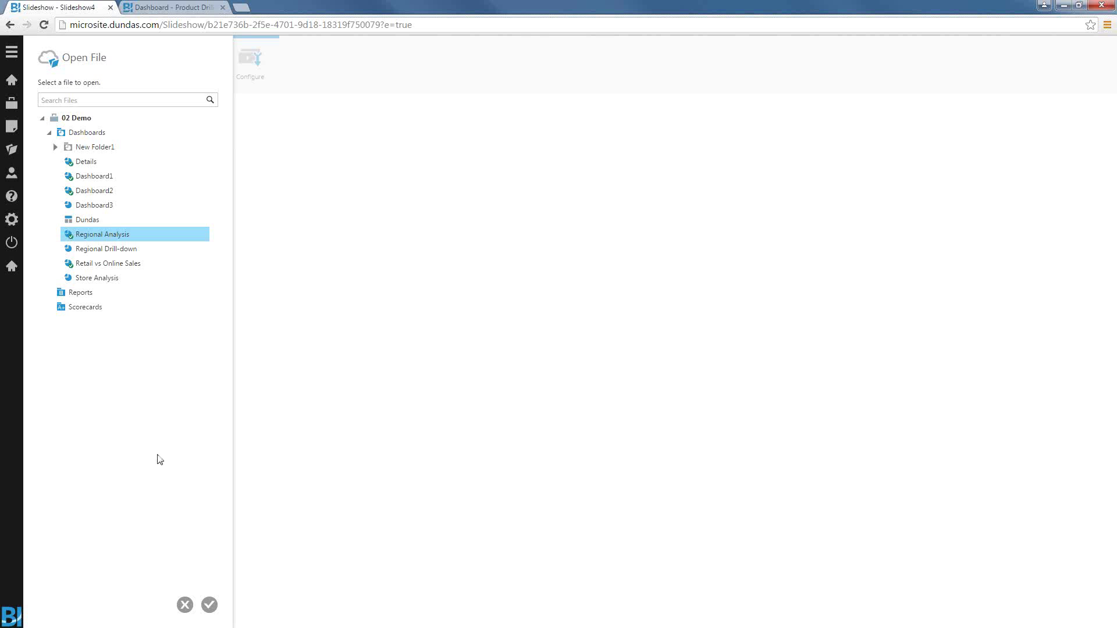
pyautogui.click(210, 606)
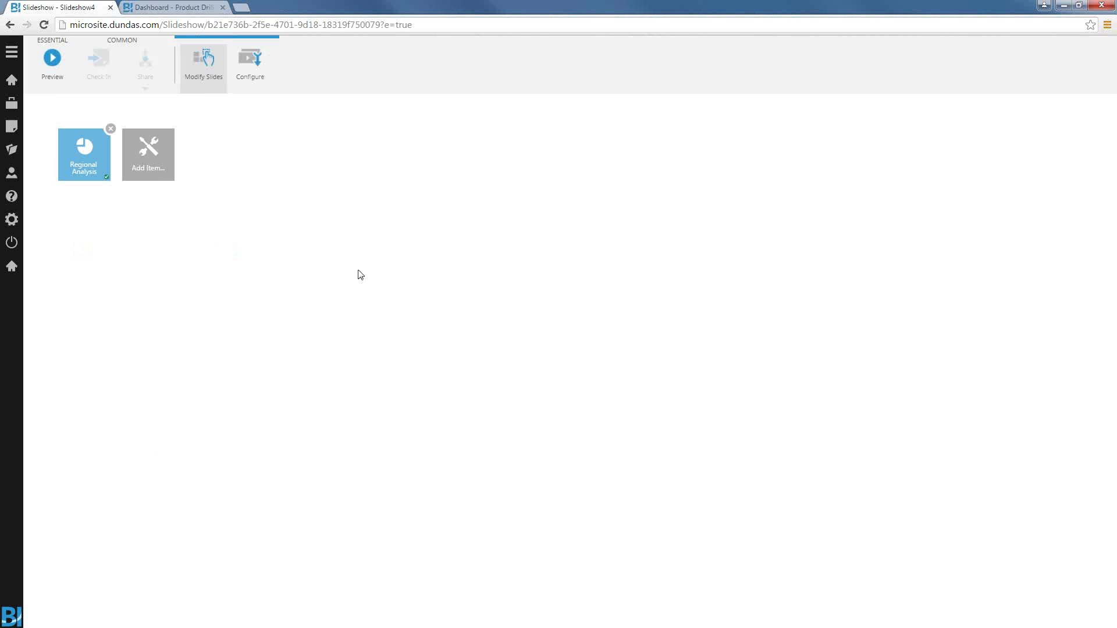
pyautogui.click(155, 158)
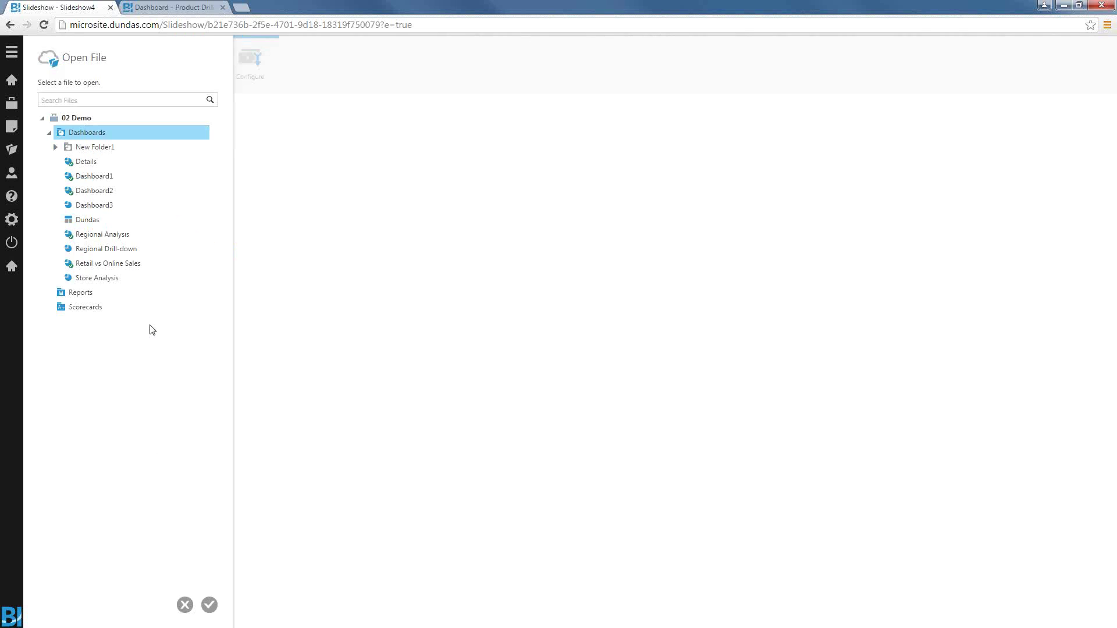
pyautogui.click(112, 250)
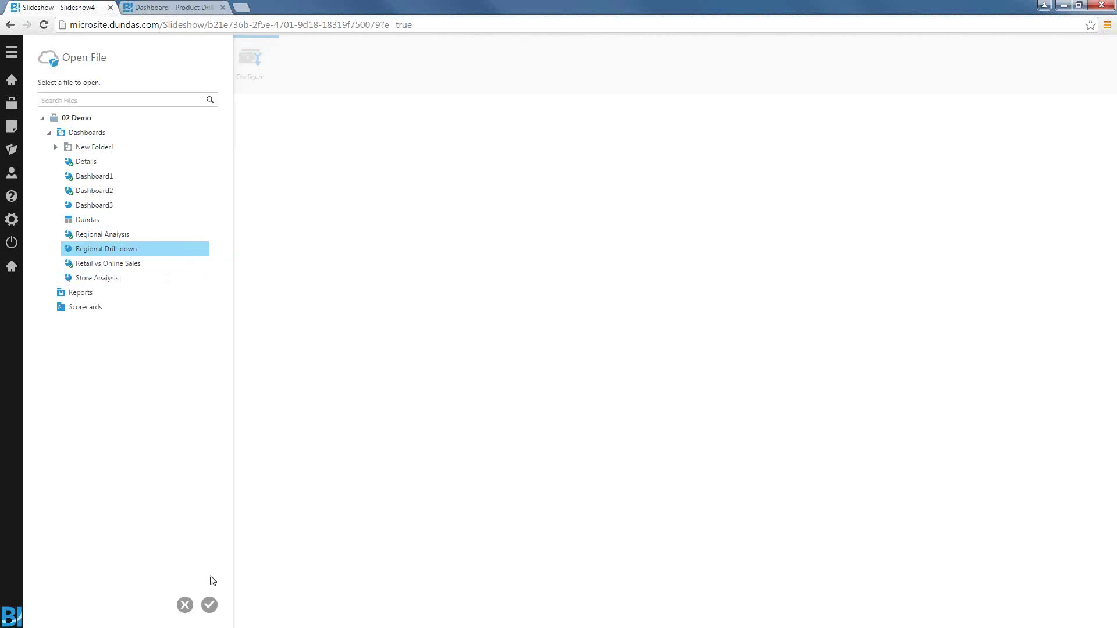
pyautogui.click(210, 604)
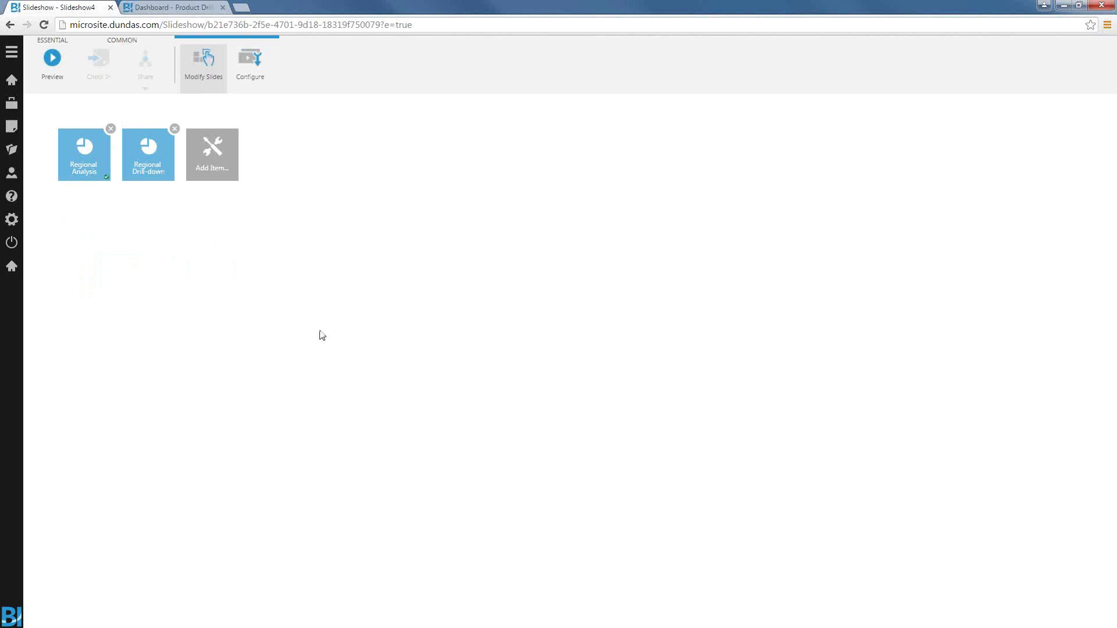
# Add the Store Analysis dashboard as the third slide of the slideshow
pyautogui.click(227, 164)
pyautogui.click(97, 278)
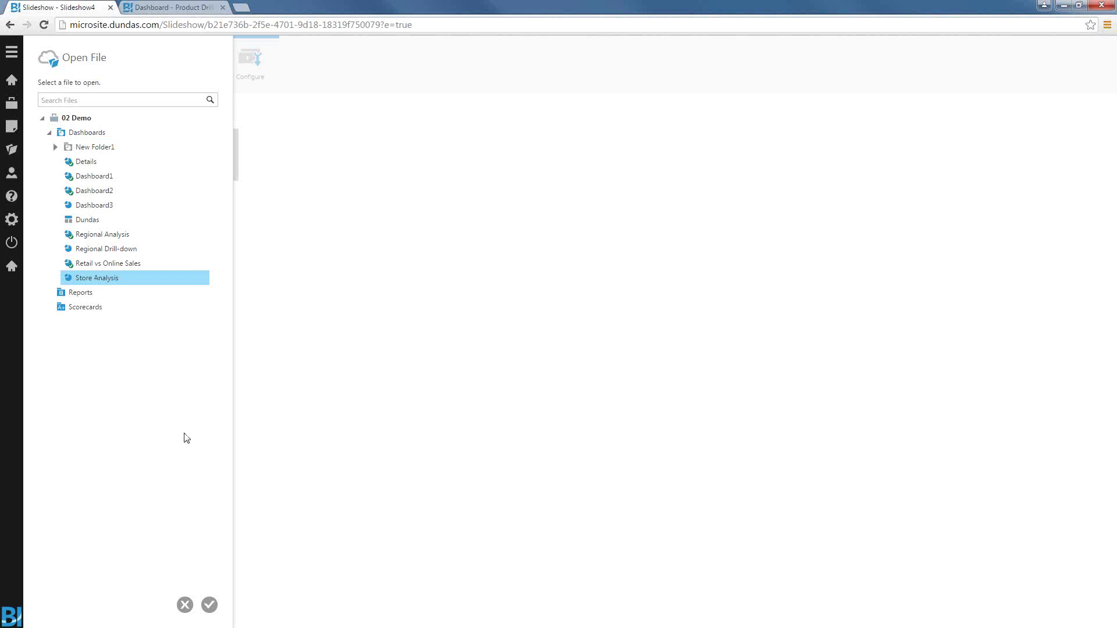
pyautogui.click(210, 605)
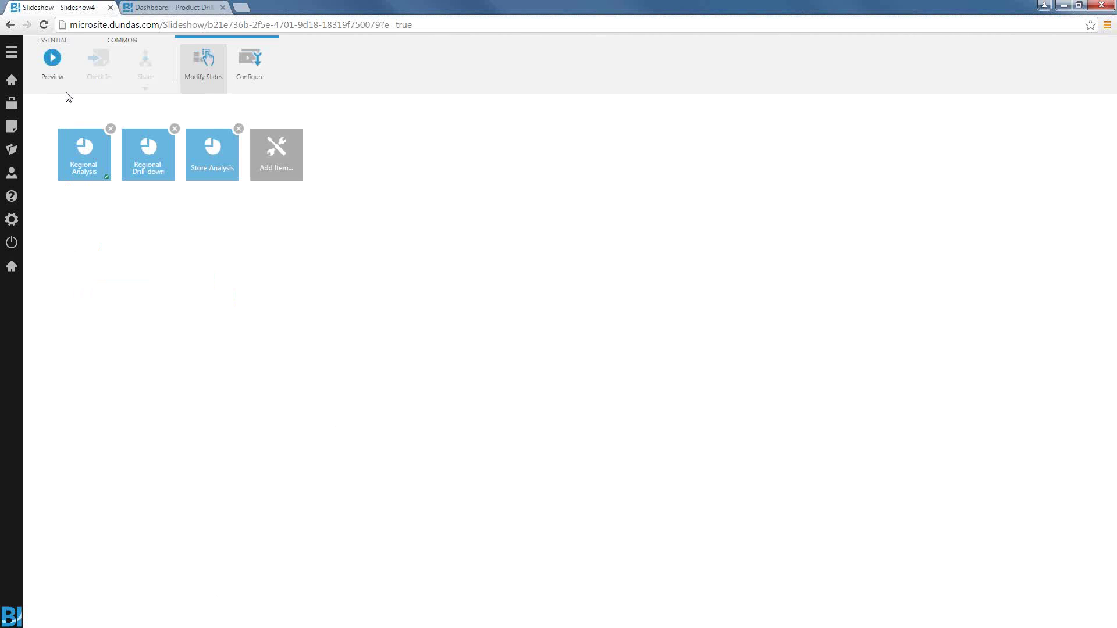
# Preview the slideshow, pause its automatic playback, and advance manually from the Regional Analysis slide through to the third slide
pyautogui.click(52, 57)
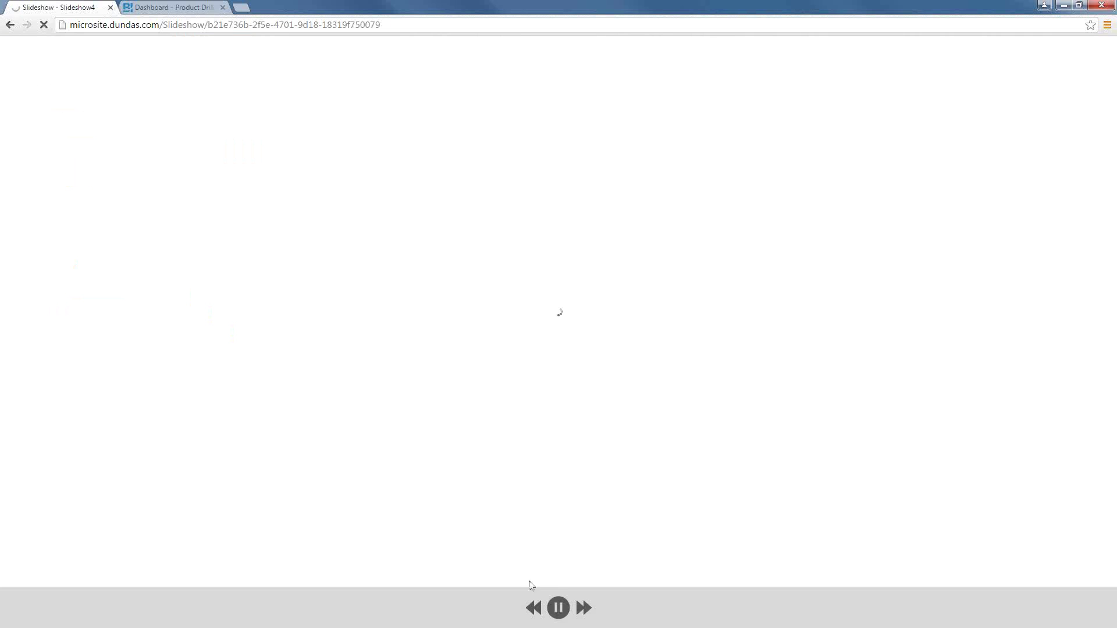
pyautogui.click(559, 608)
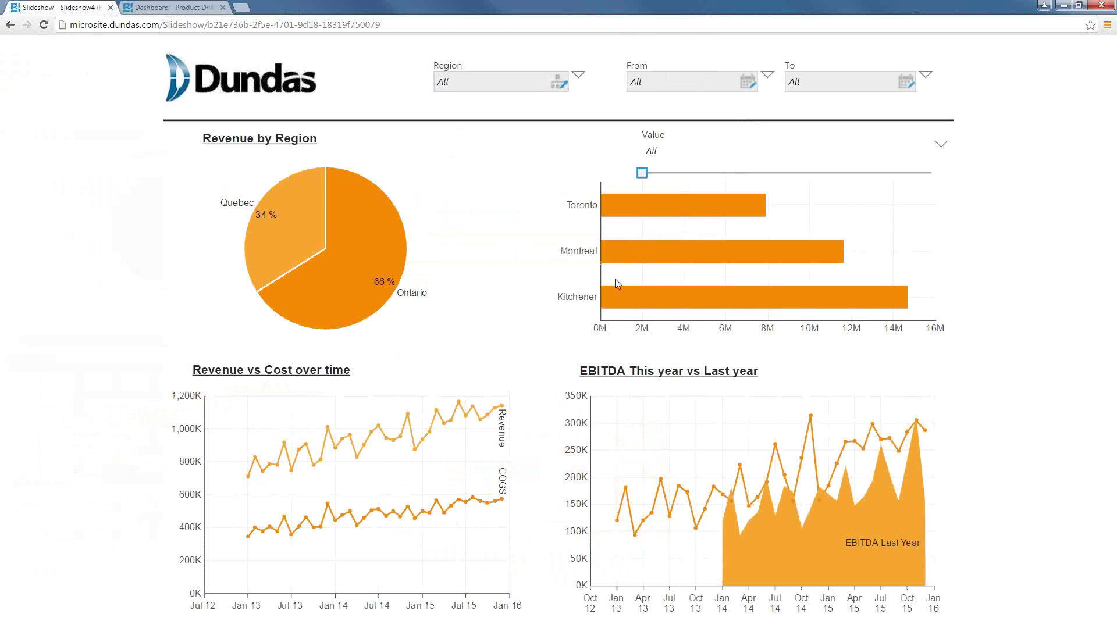
pyautogui.moveTo(572, 595)
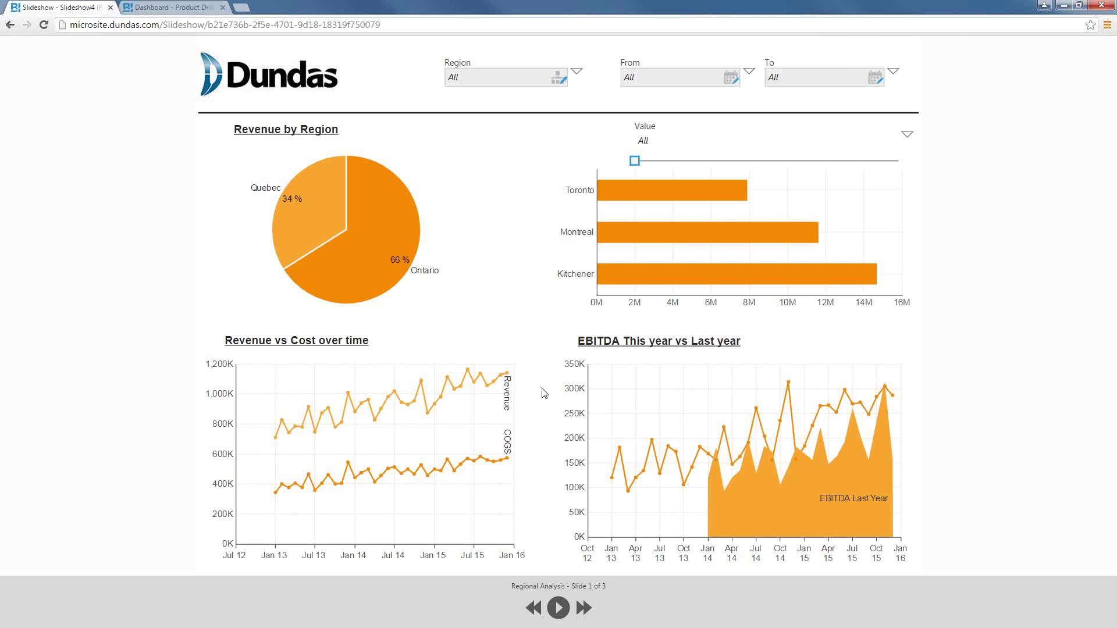
pyautogui.click(582, 608)
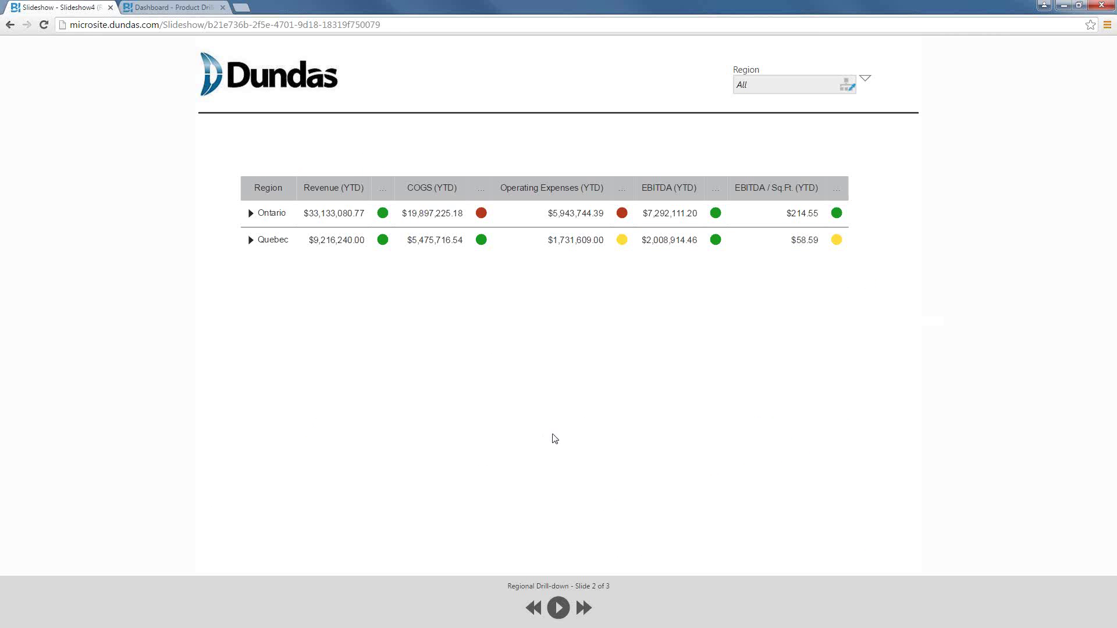
pyautogui.click(584, 608)
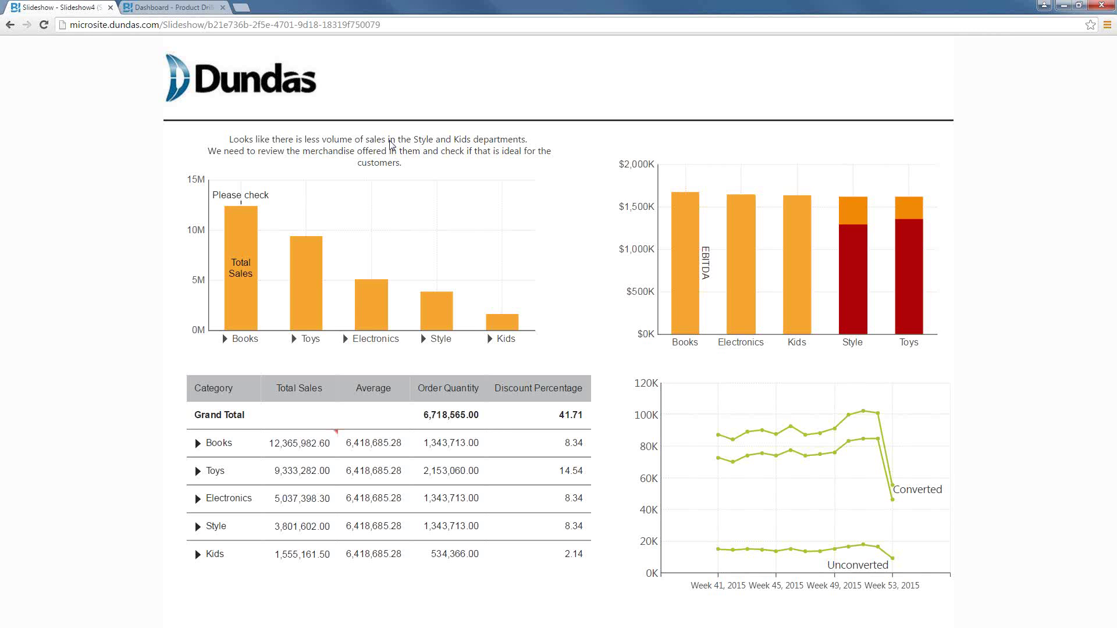
pyautogui.moveTo(120, 237)
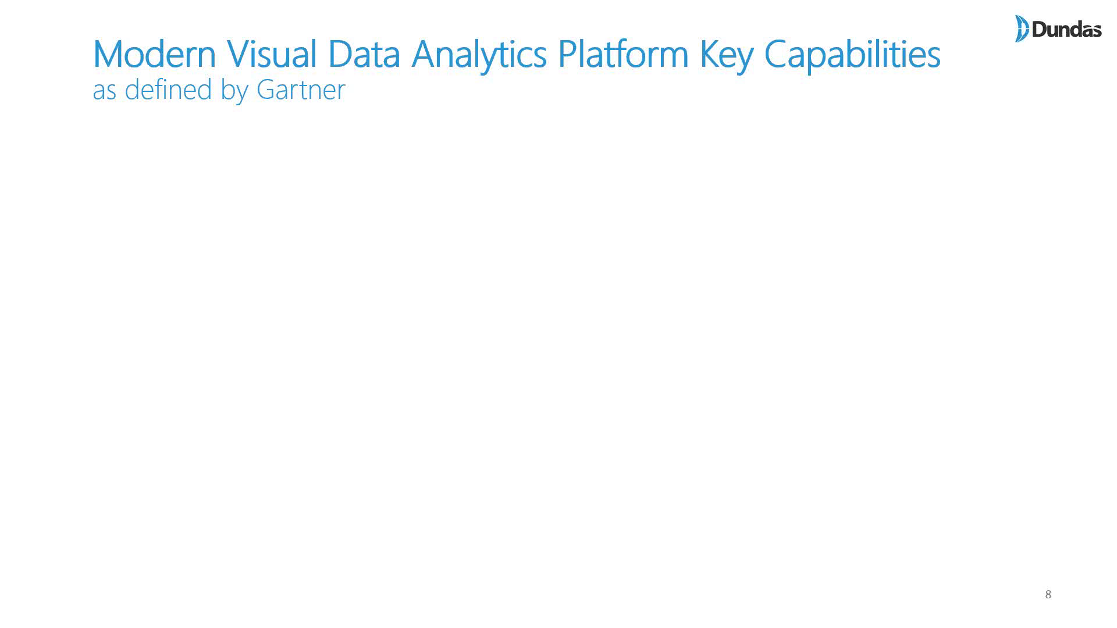
pyautogui.press('Right')
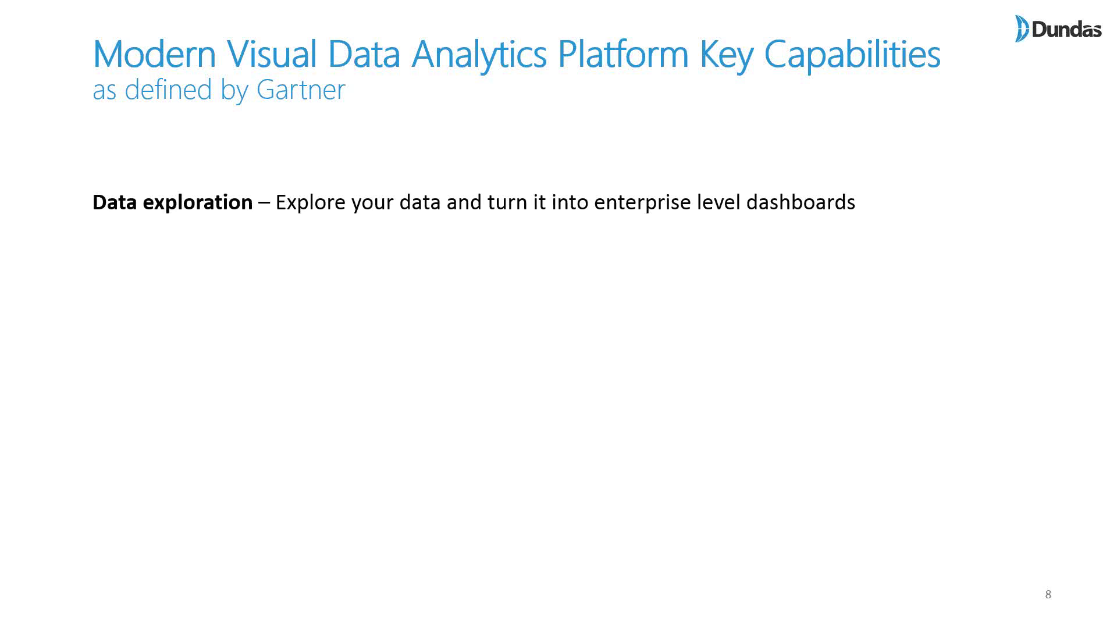